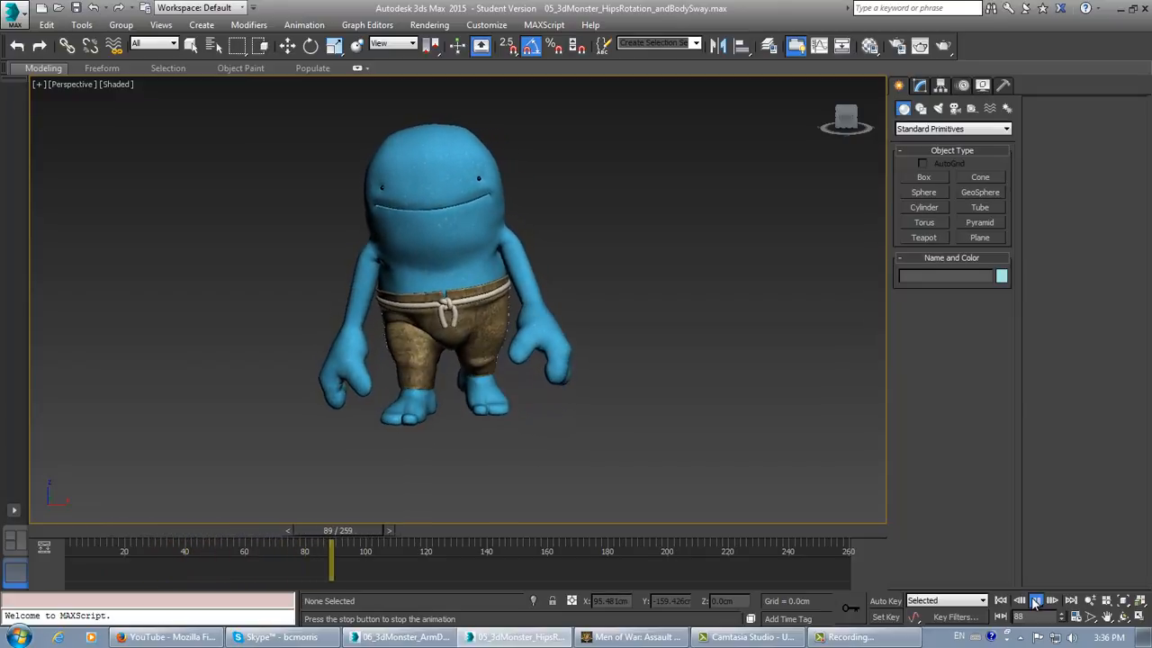
Step: Stop the walk playback, return to the first frame, and show all four viewports with the monster framed in the Left view
click(1035, 601)
key(Home)
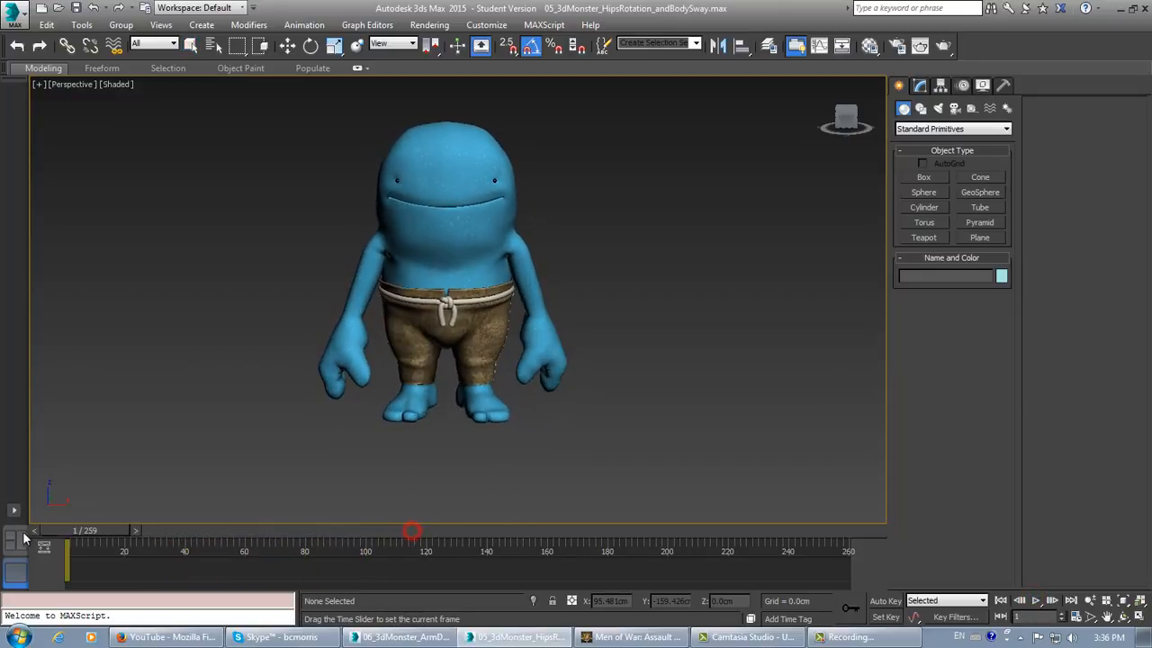
click(1139, 617)
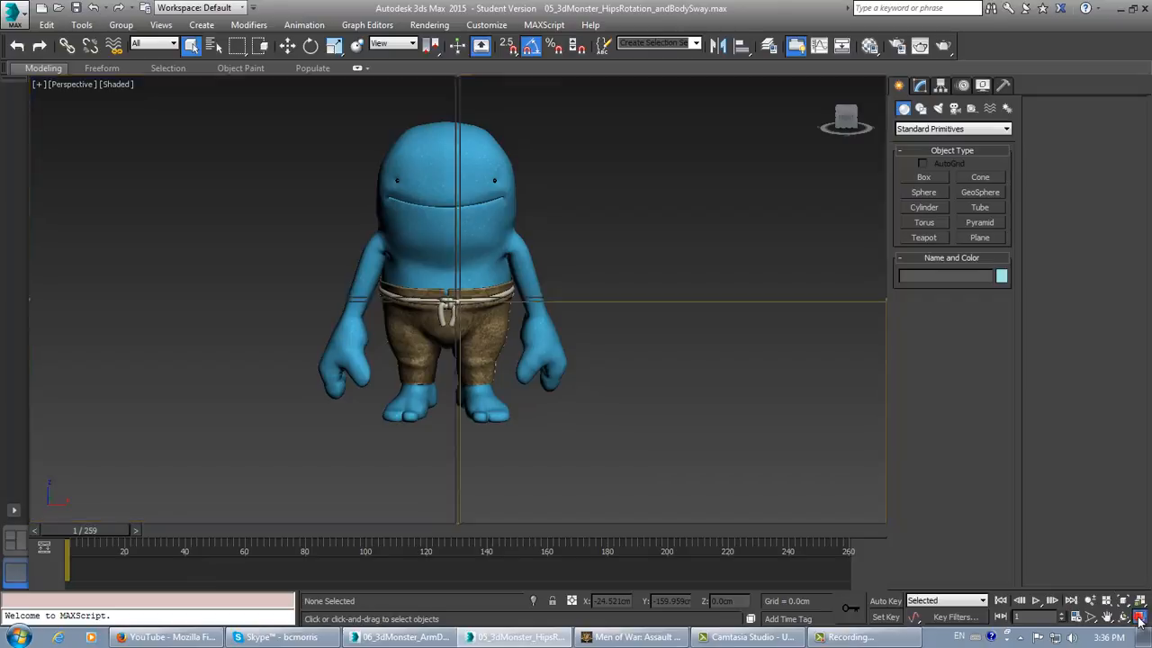
click(335, 450)
scroll(334, 445, down, 2)
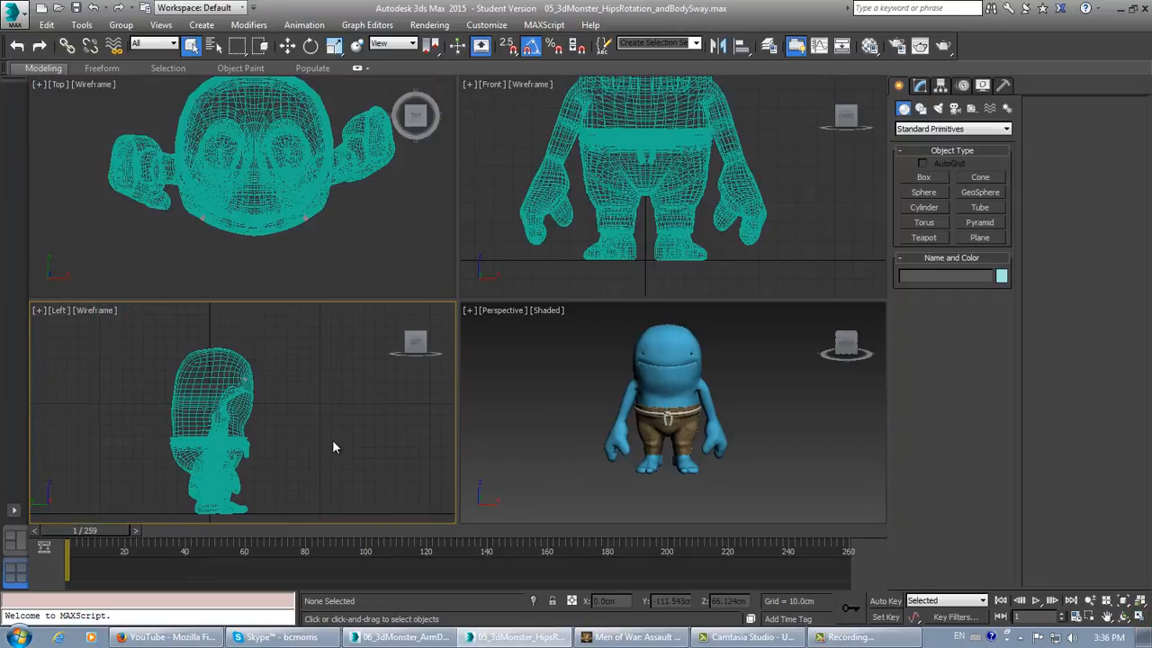
middle_drag(334, 445, 298, 415)
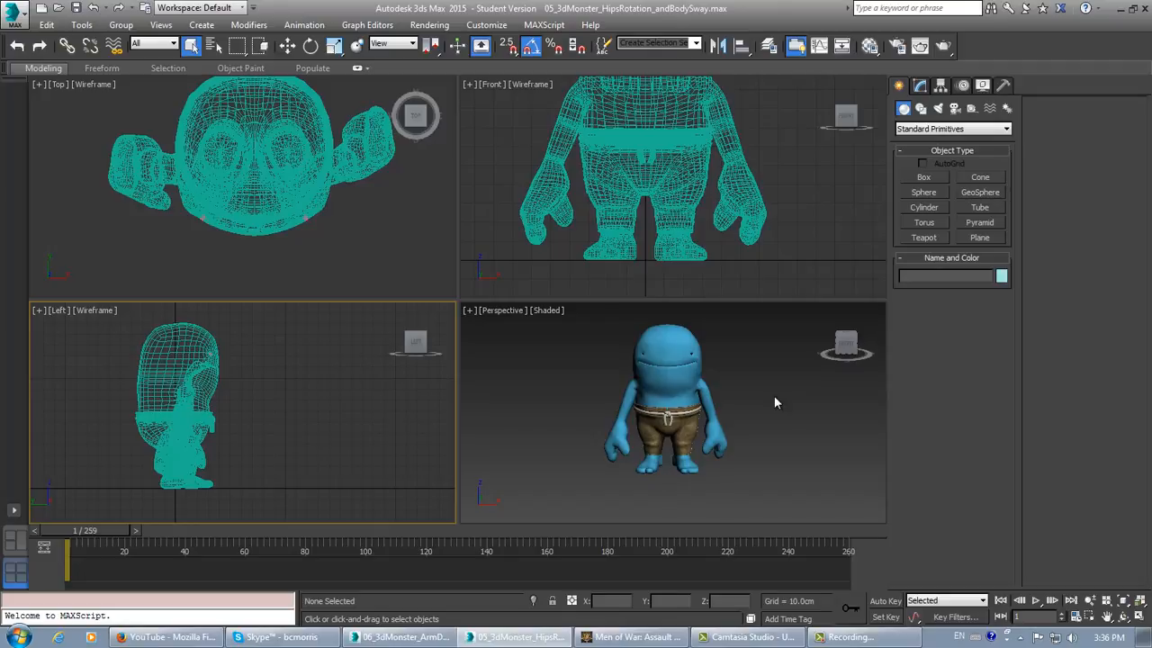
Step: Switch to the 06_3dMonster_ArmDrag_BendForward.max scene at full window size, play its walk, and scrub back to frame 50
click(402, 636)
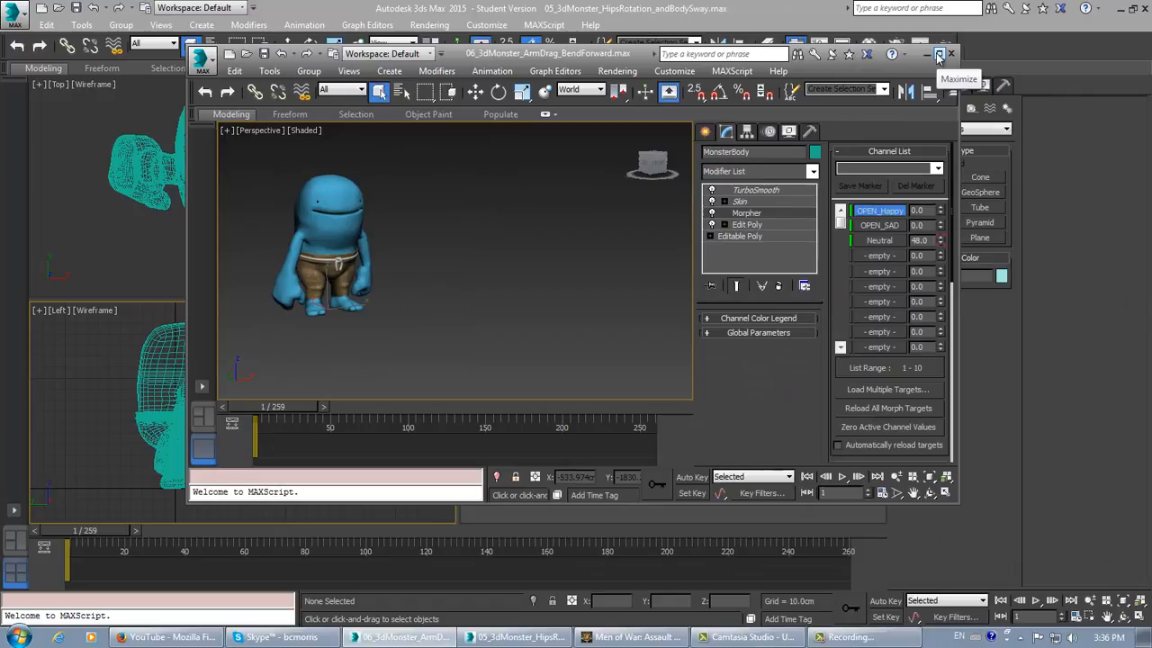
click(939, 56)
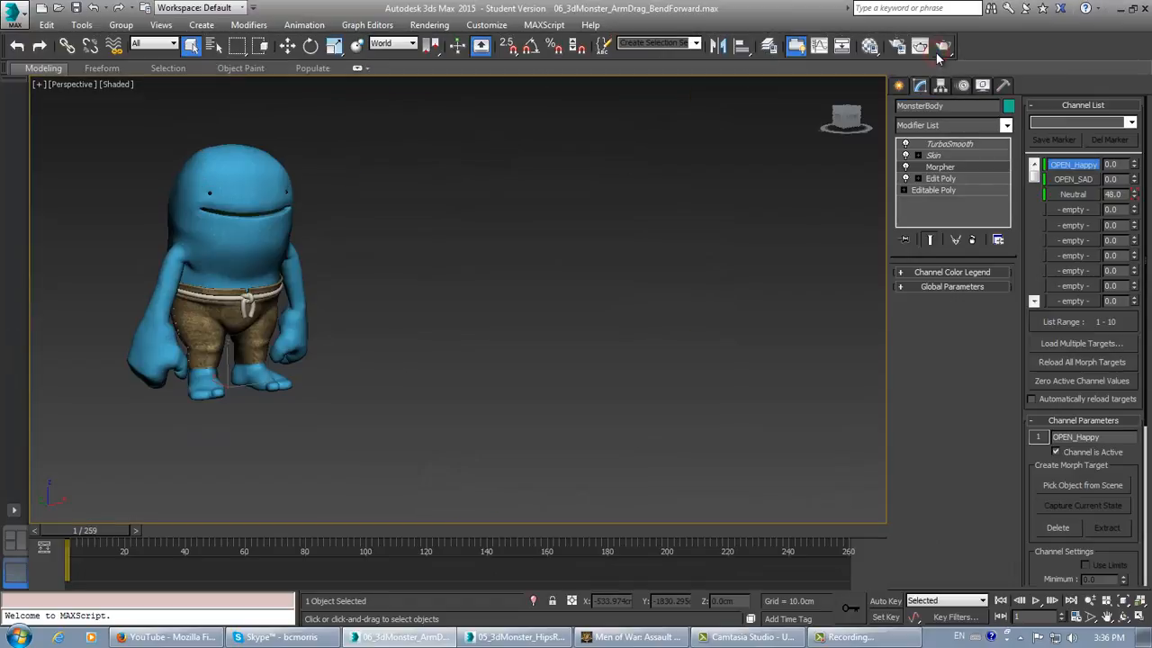
click(1036, 601)
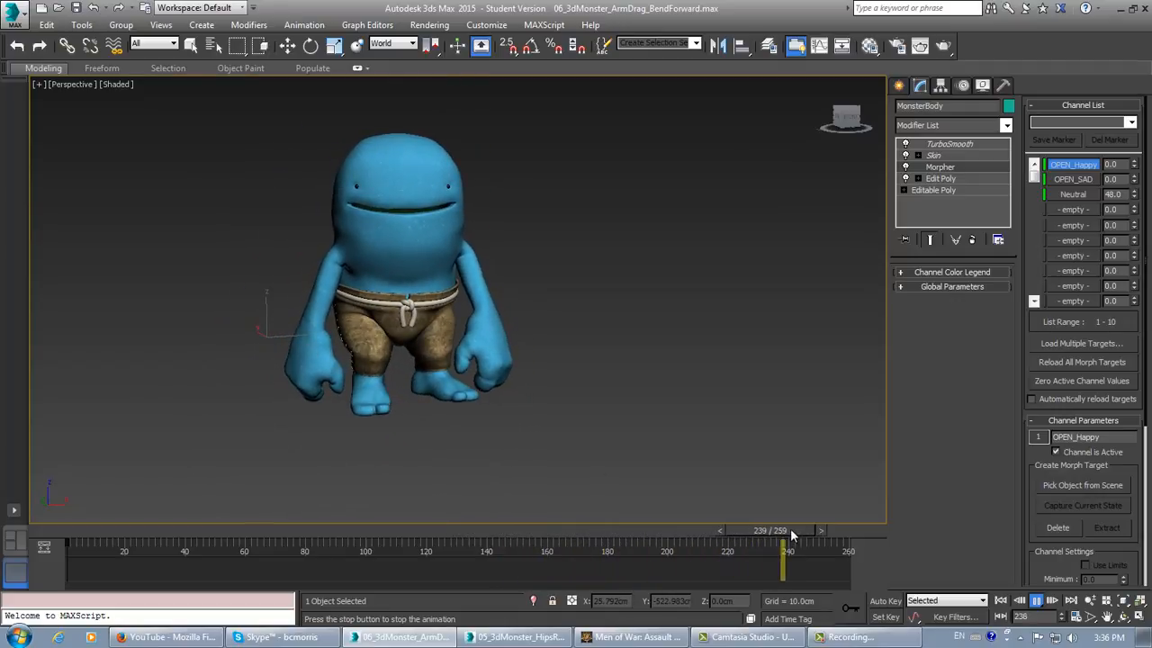
drag(792, 533, 289, 488)
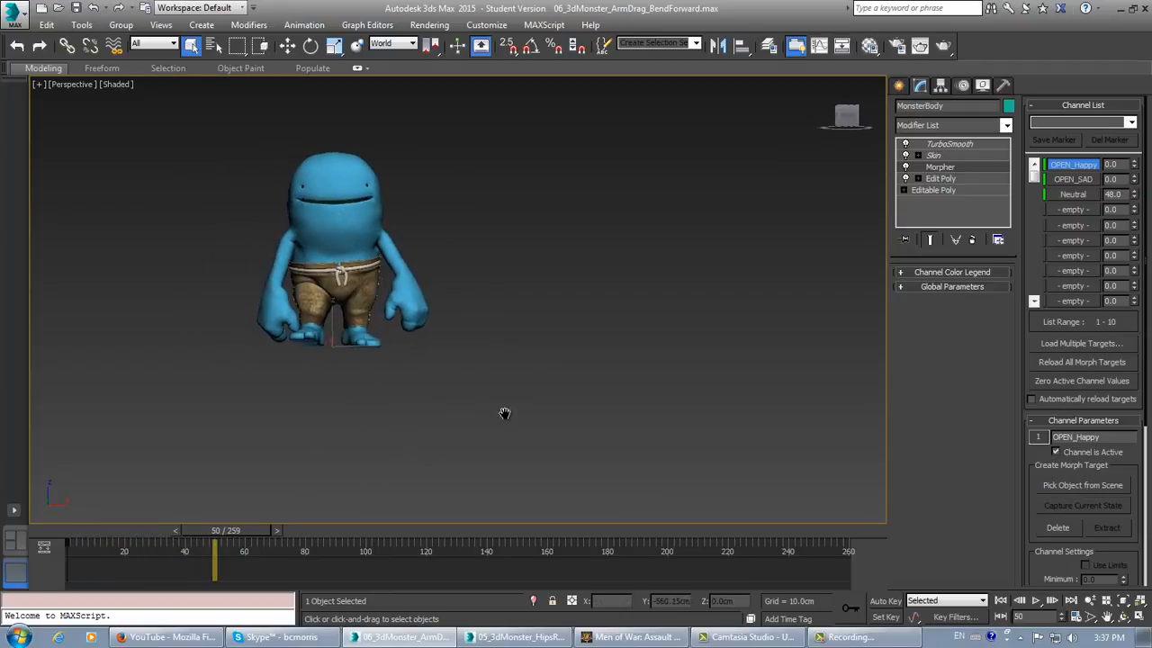
Step: Examine the monster's pose, replay the reference walk from frame 1, and go back to the 05_3dMonster_HipsRotation_andBodySway.max scene
middle_drag(505, 413, 559, 420)
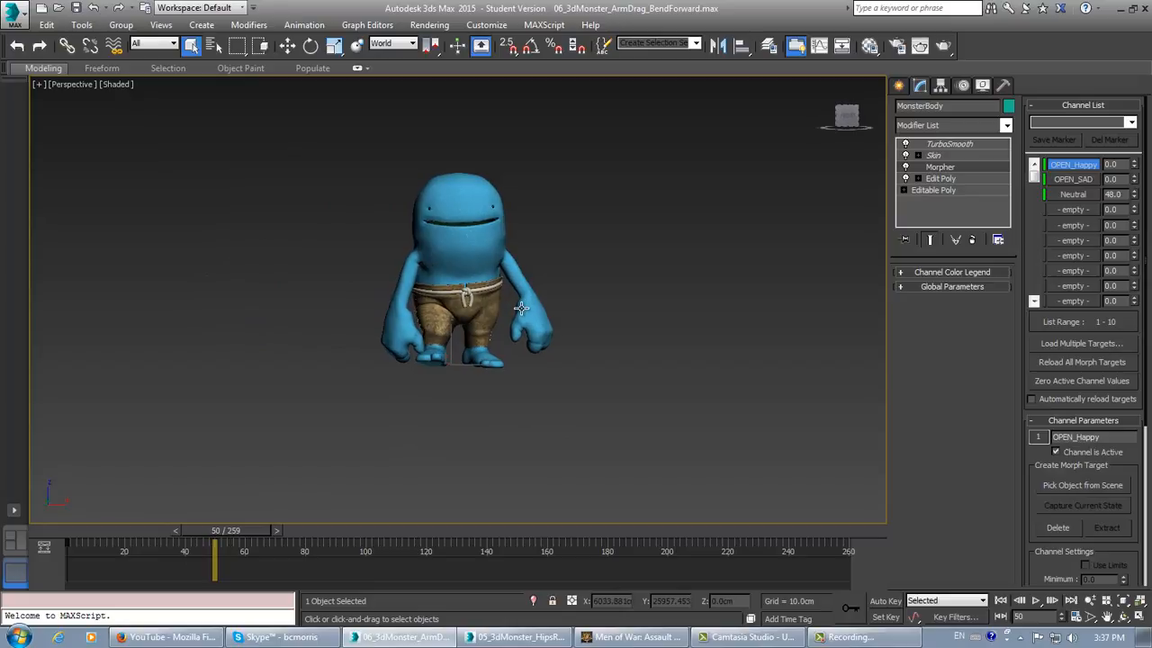
alt+middle_drag(467, 364, 467, 337)
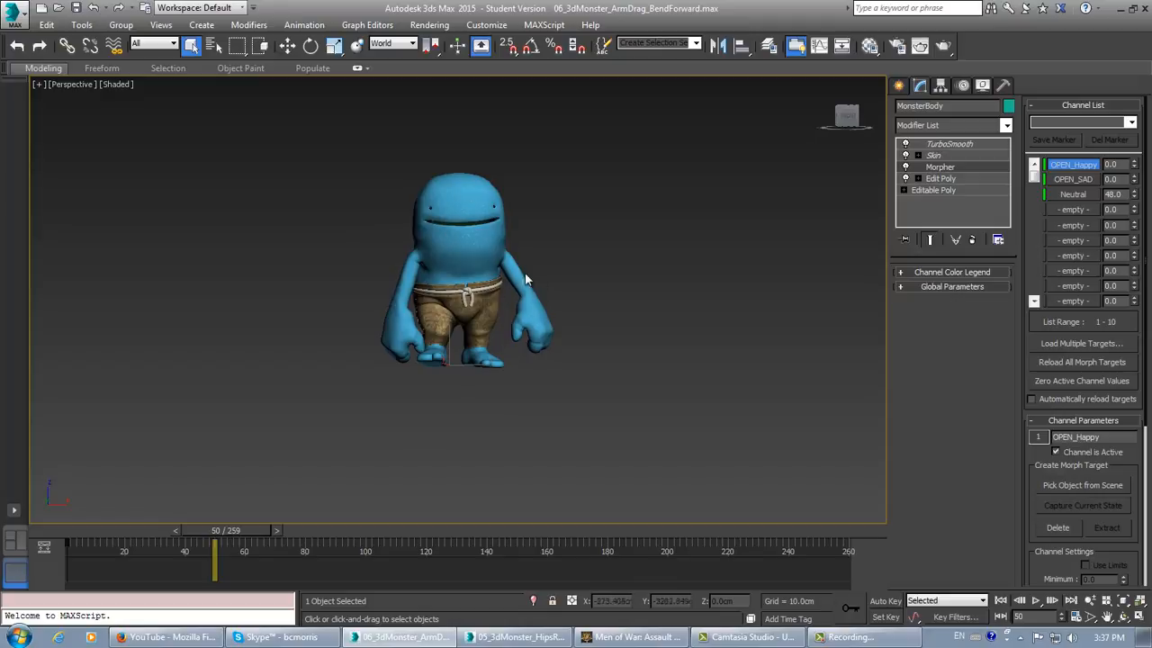
drag(256, 531, 68, 531)
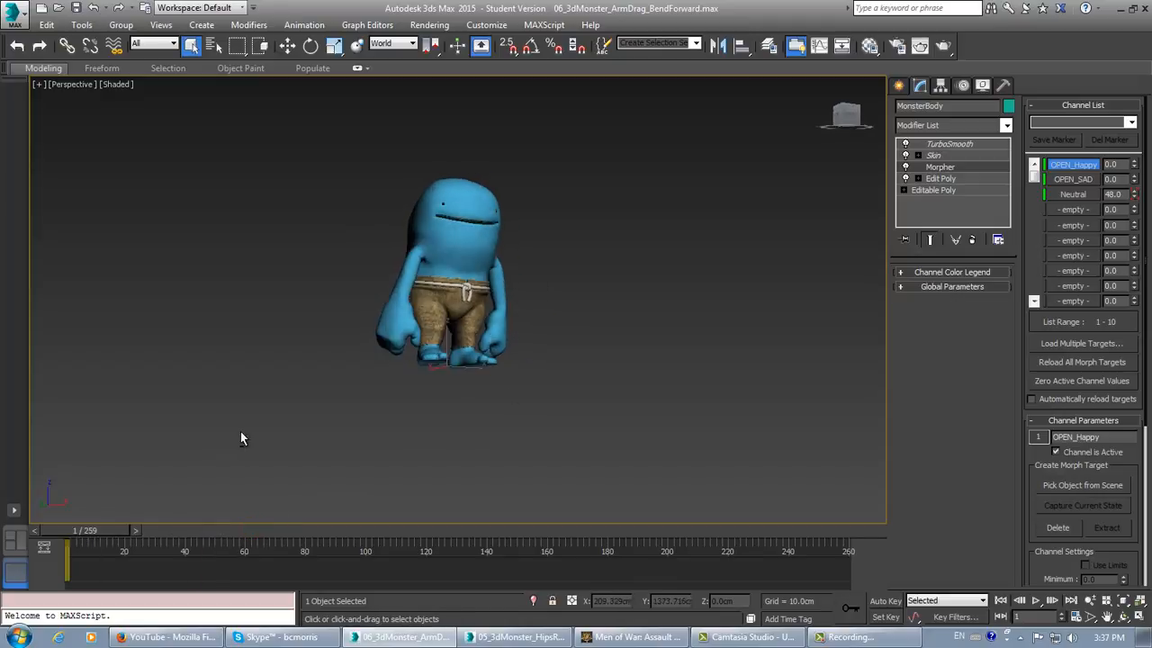
click(1035, 601)
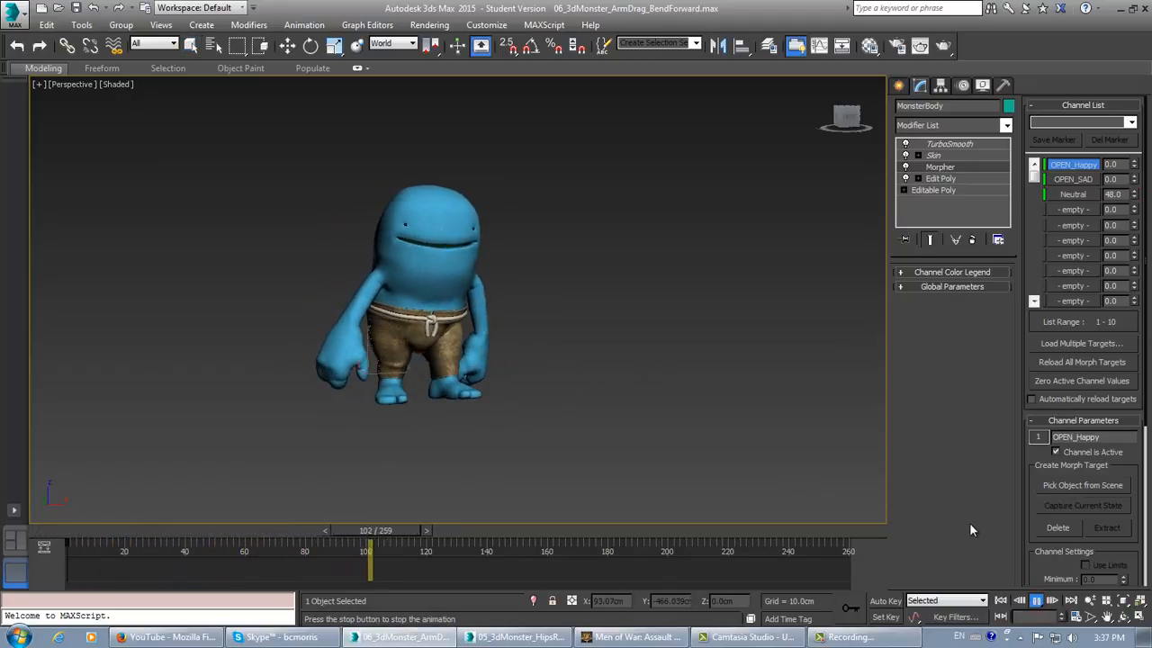
click(1036, 601)
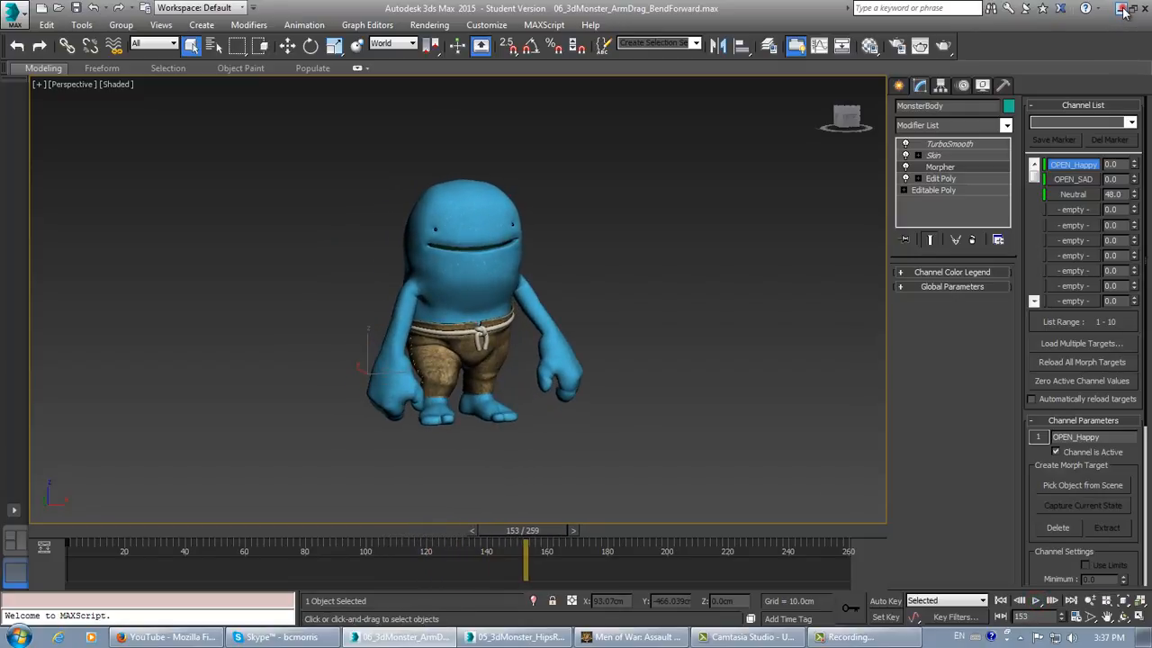
click(1123, 9)
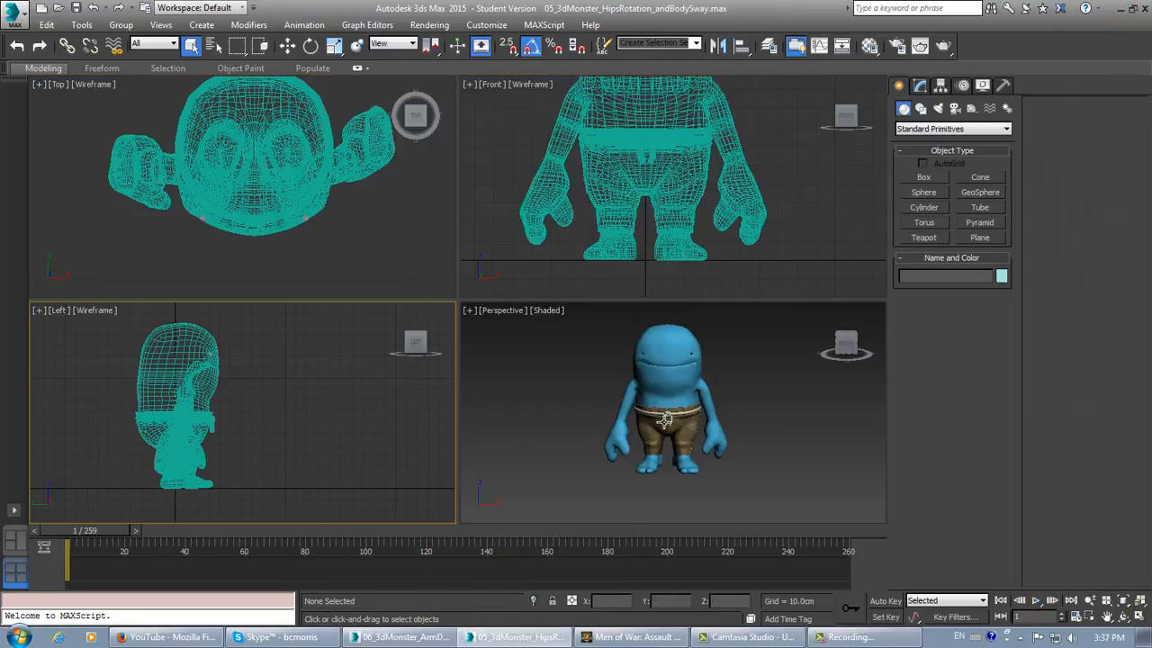
Step: Unhide the Bone Objects category and restrict the selection filter to Bone
middle_drag(664, 422, 636, 430)
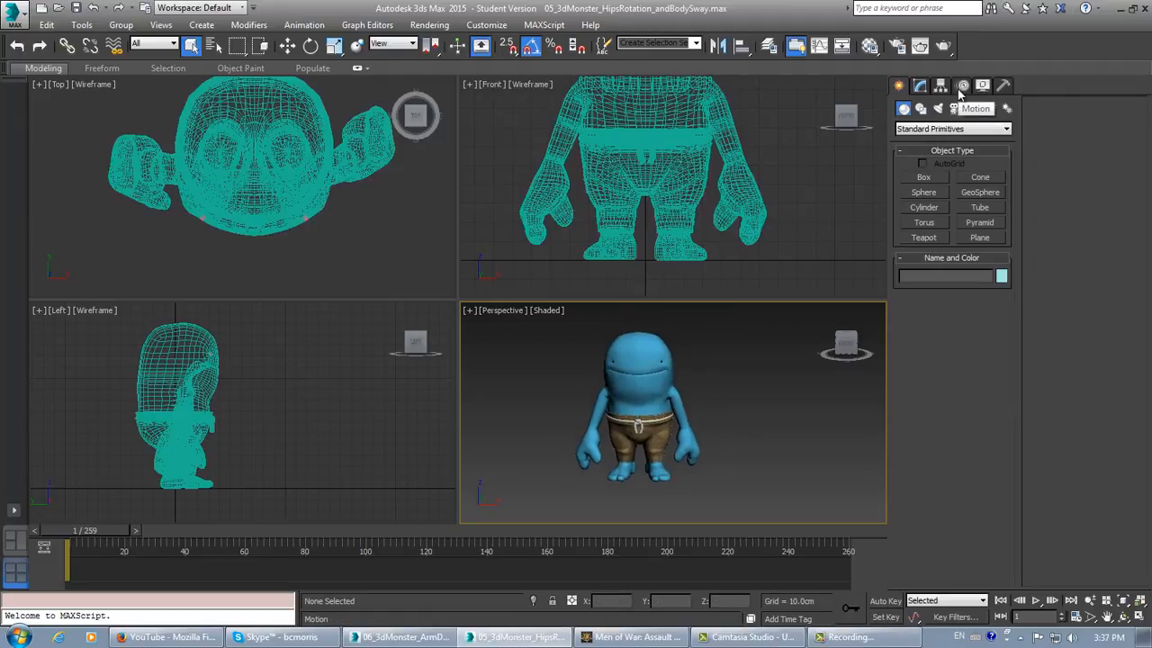
click(964, 87)
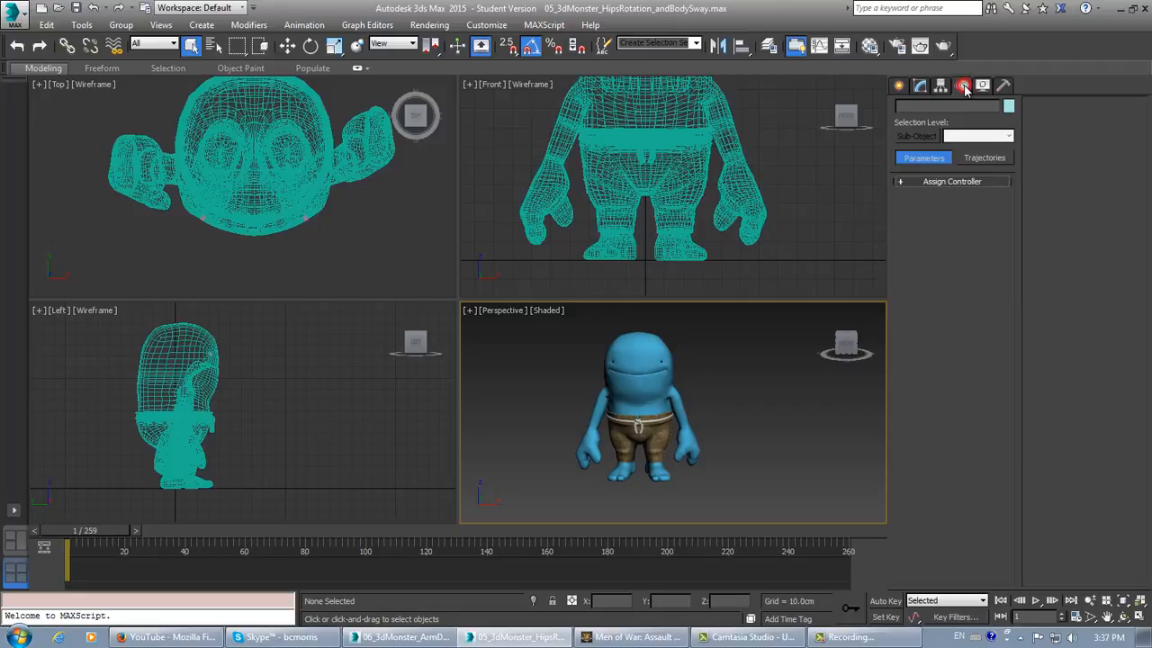
click(982, 87)
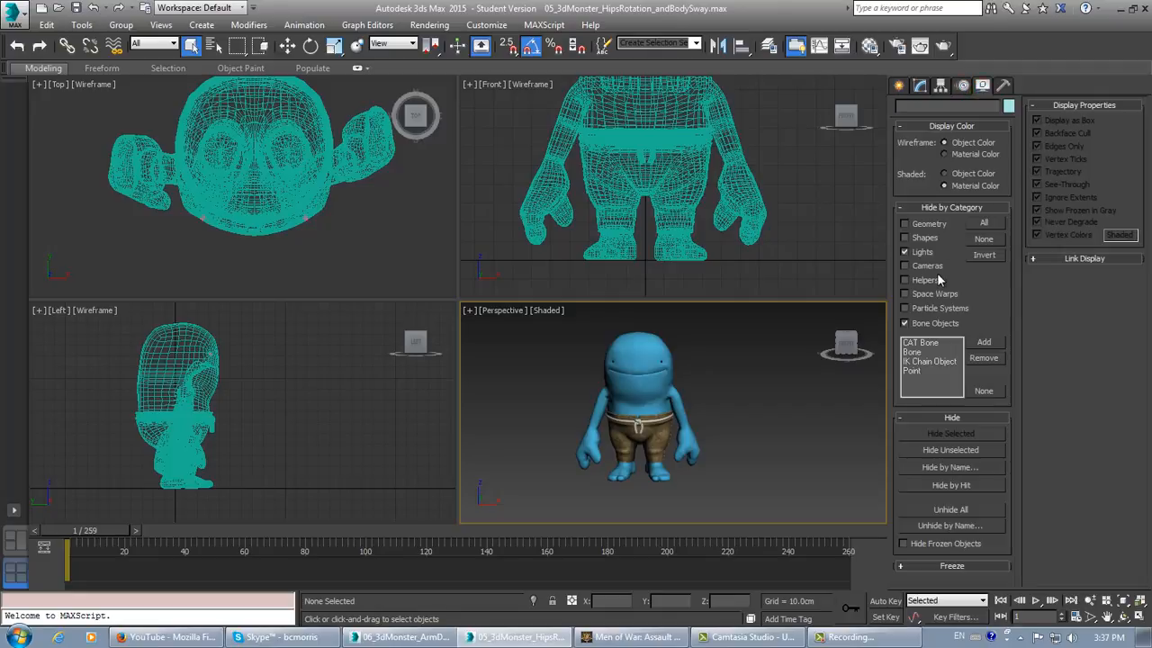
click(905, 323)
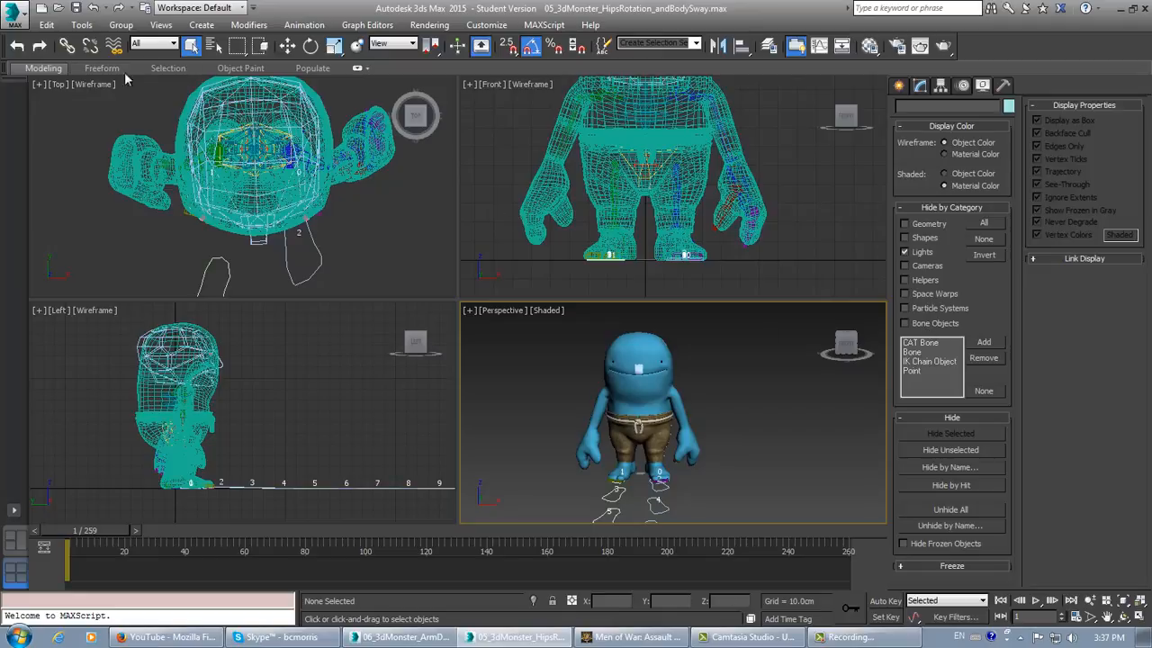
click(174, 44)
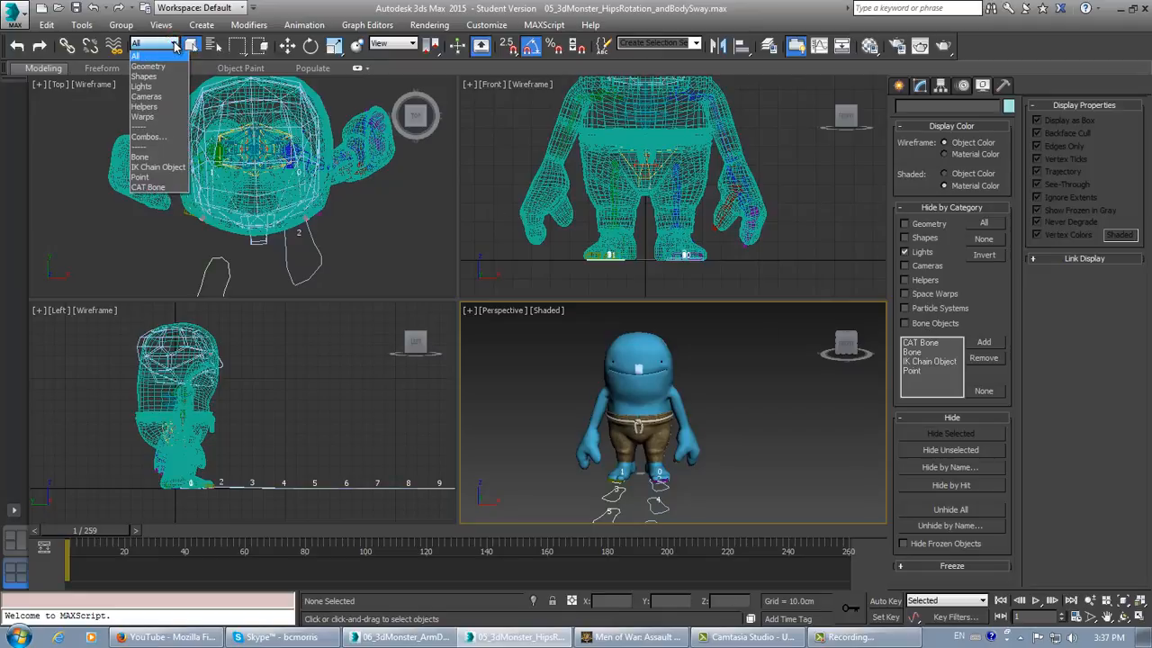
click(153, 157)
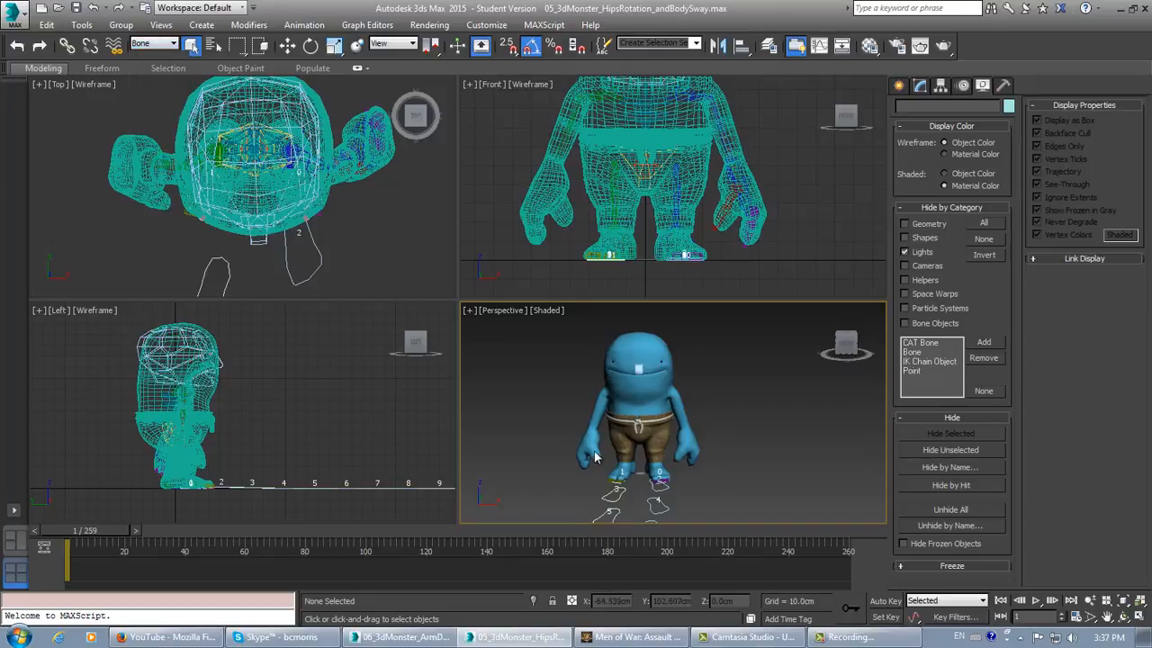
middle_drag(594, 450, 624, 450)
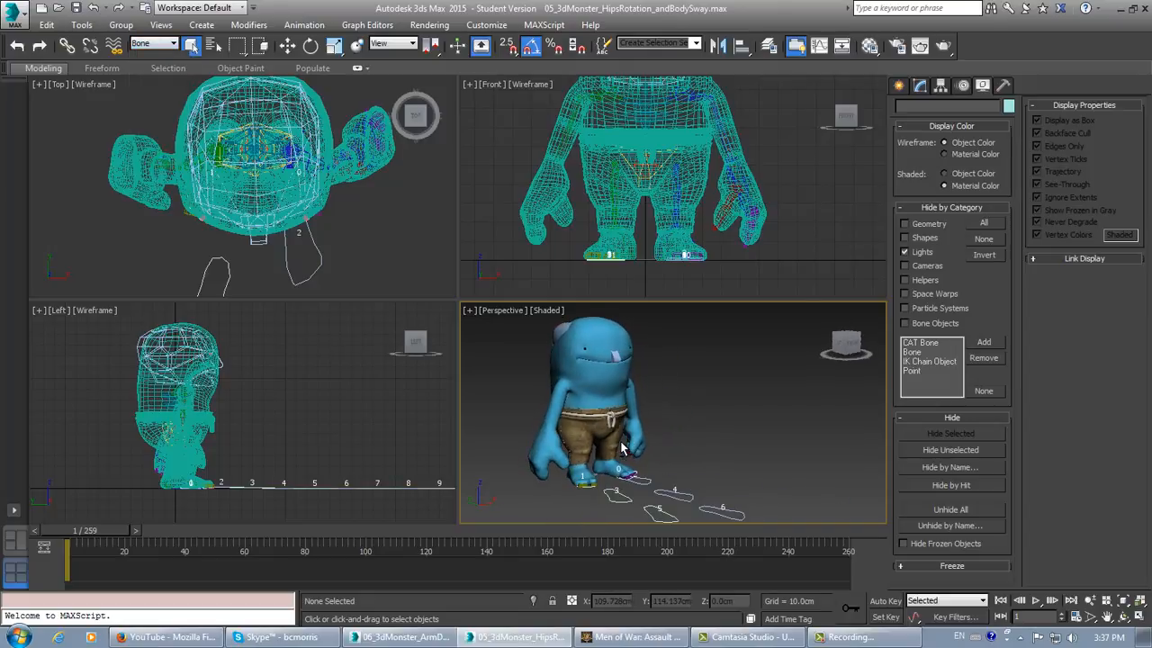
mouse_move(675, 217)
middle_down()
mouse_move(679, 255)
mouse_move(673, 225)
middle_up()
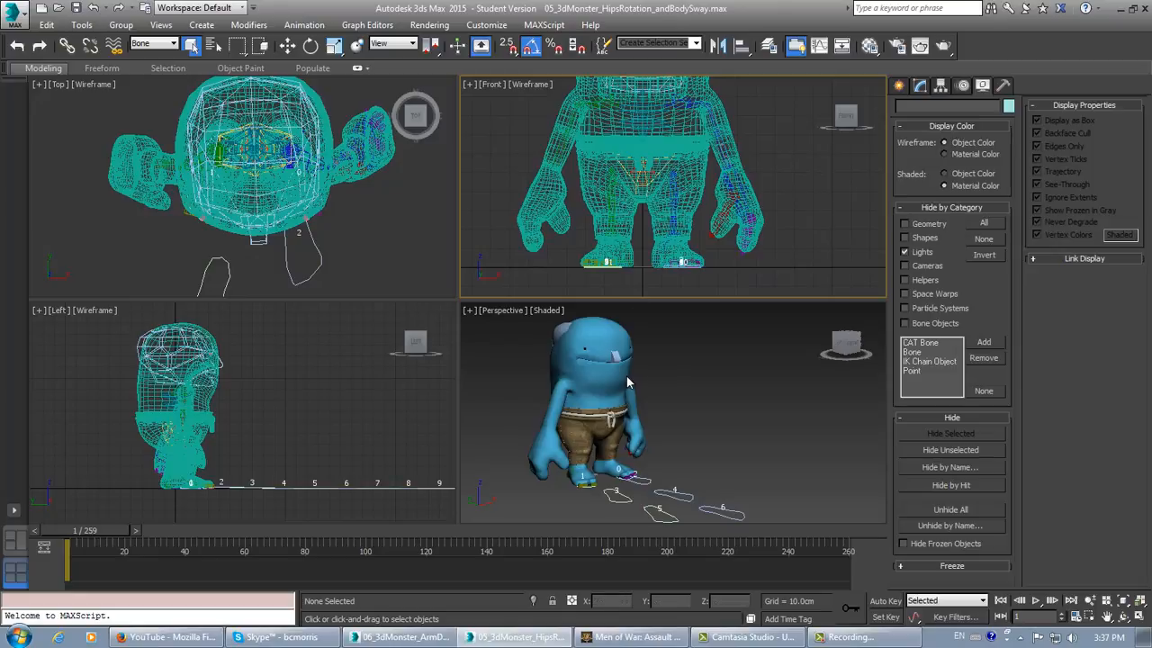
Step: At frame 2, select the biped's head bone and create a new biped animation layer
mouse_move(69, 537)
mouse_down()
mouse_move(665, 516)
mouse_move(88, 529)
mouse_up()
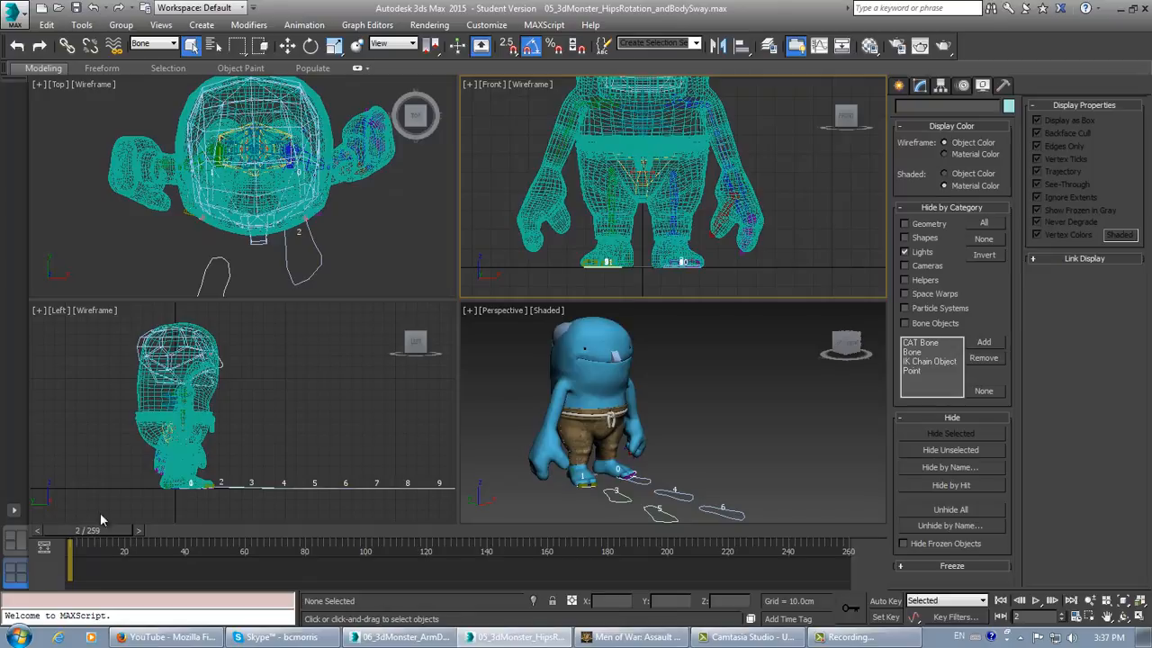
click(963, 86)
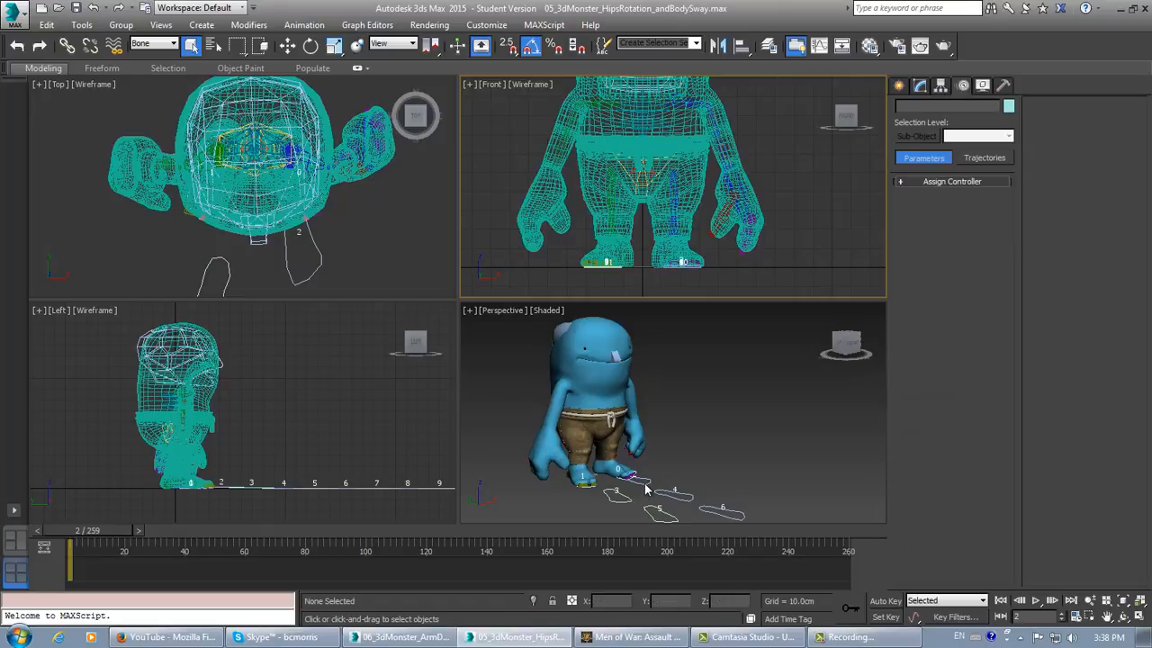
click(618, 360)
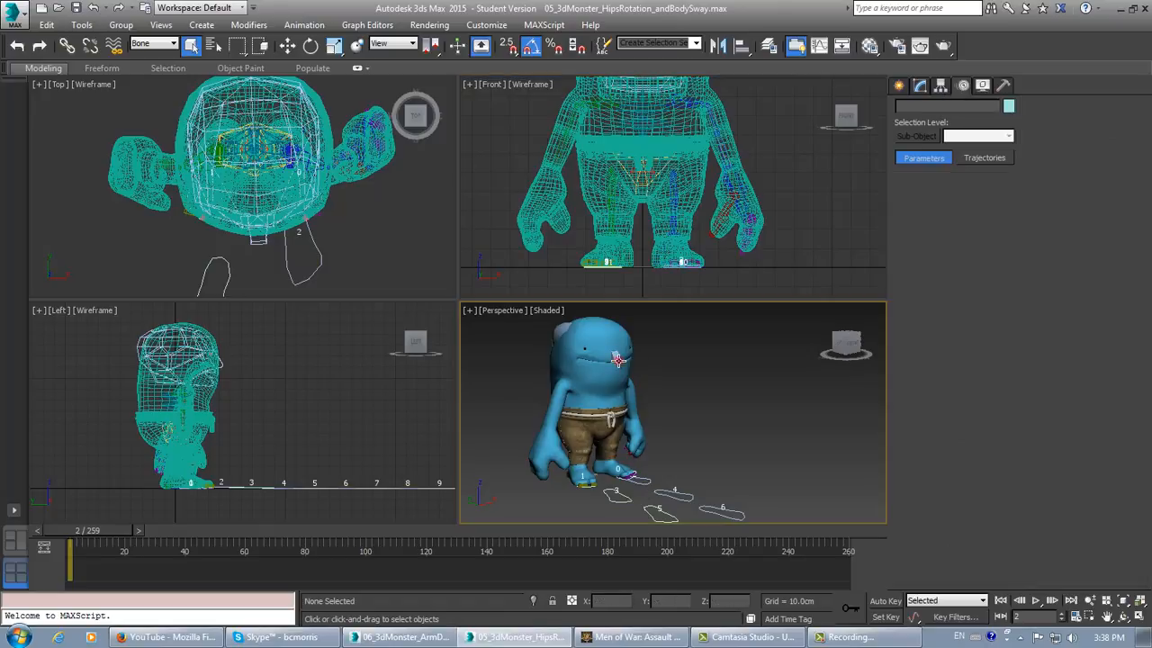
click(618, 360)
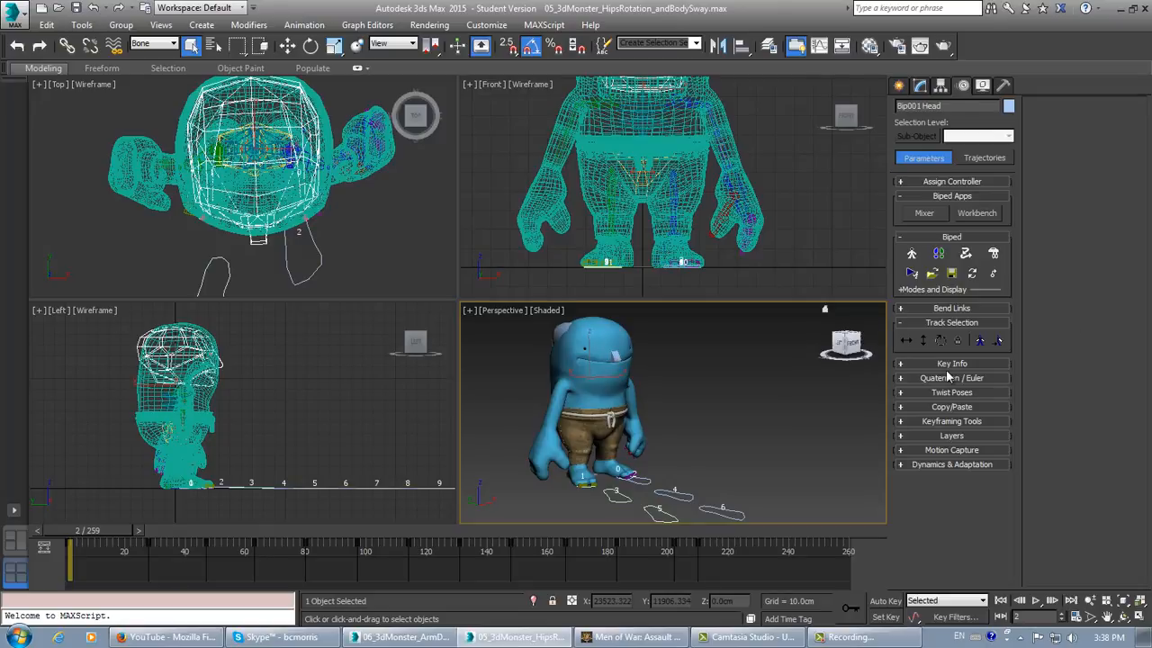
click(945, 439)
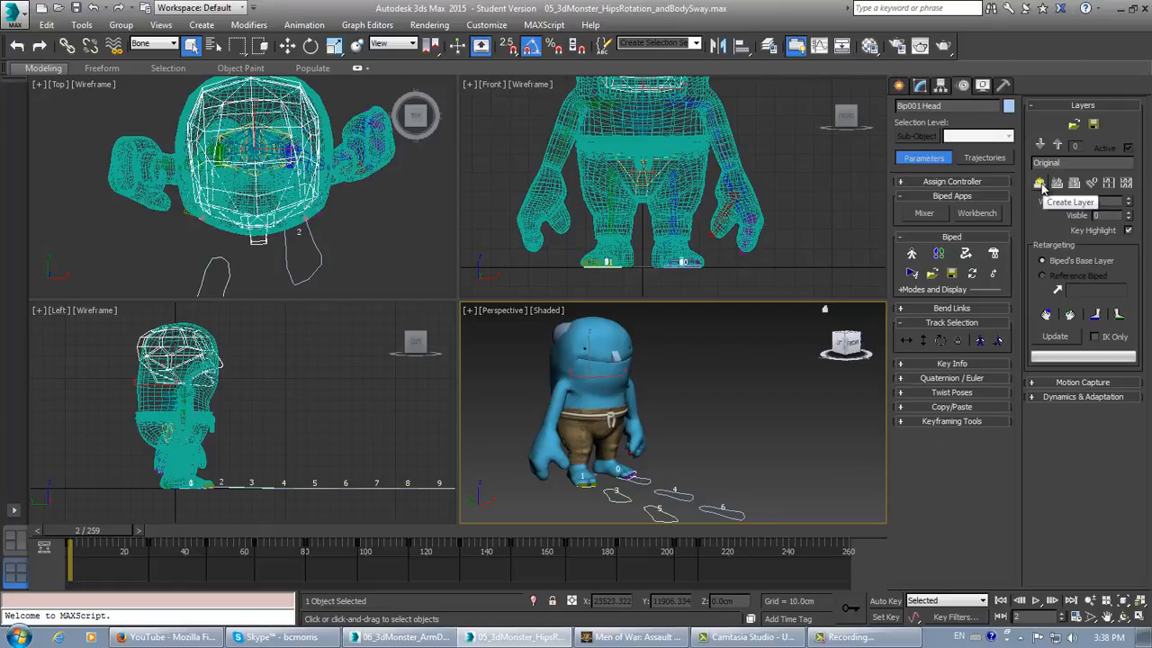
click(1040, 184)
Step: Change to the viewport layout with one large Perspective view beside small Top and Left views, and frame the monster from the side
scroll(308, 424, up, 4)
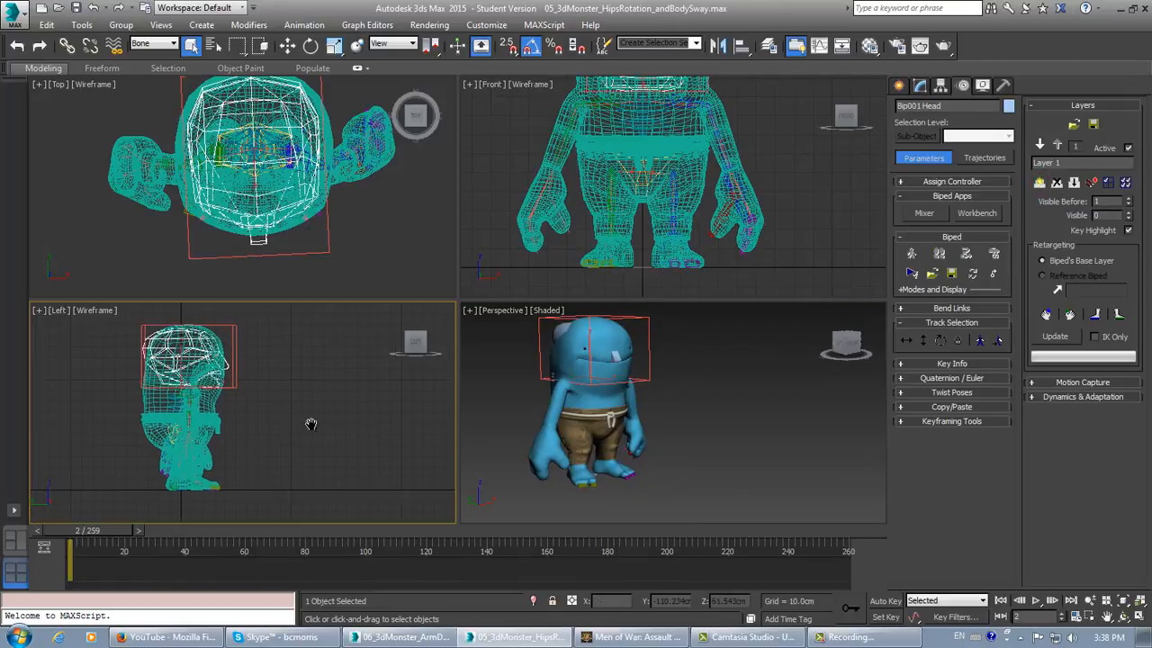
middle_drag(320, 424, 354, 415)
scroll(363, 423, down, 3)
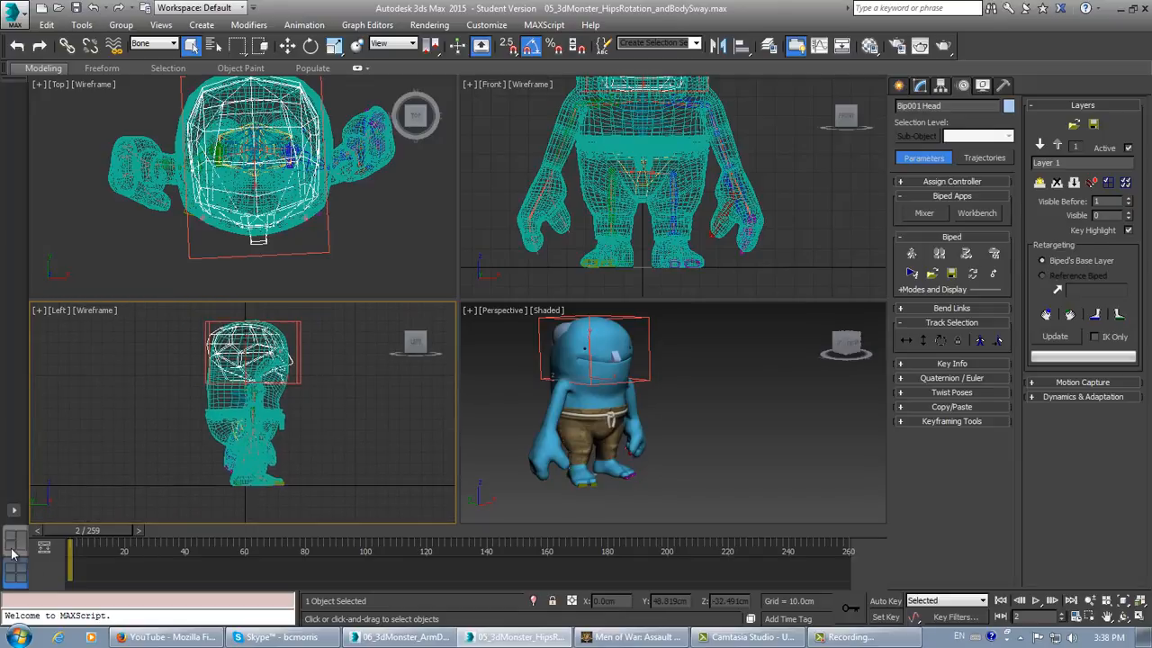
click(20, 546)
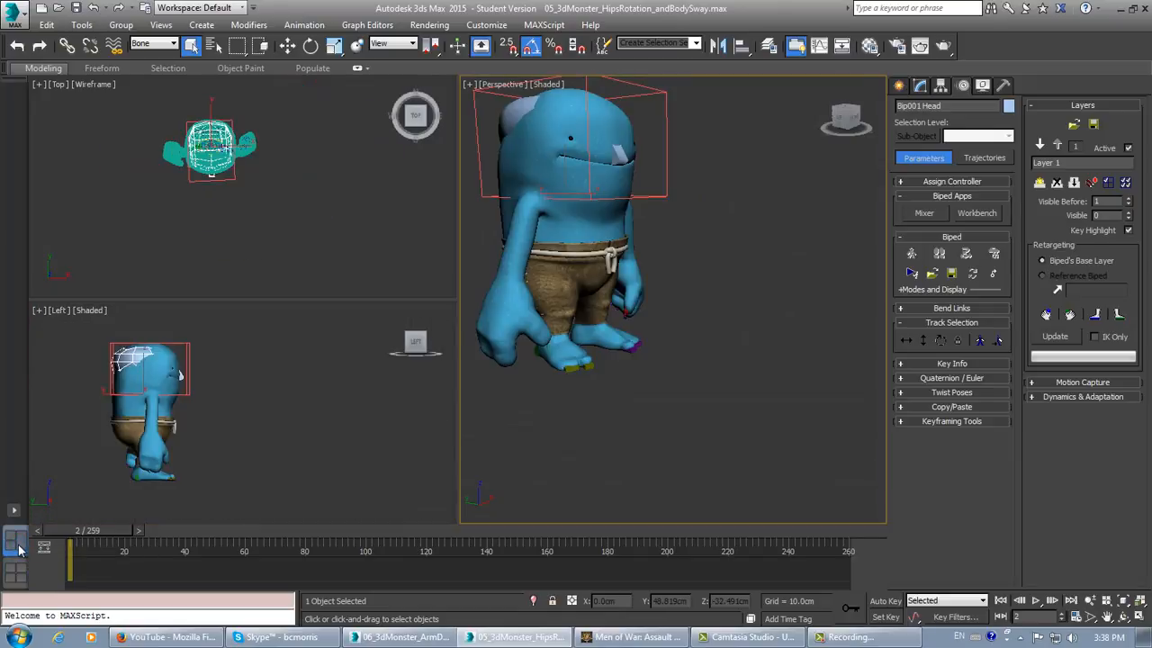
middle_drag(309, 436, 319, 439)
middle_drag(636, 315, 665, 358)
scroll(670, 357, up, 5)
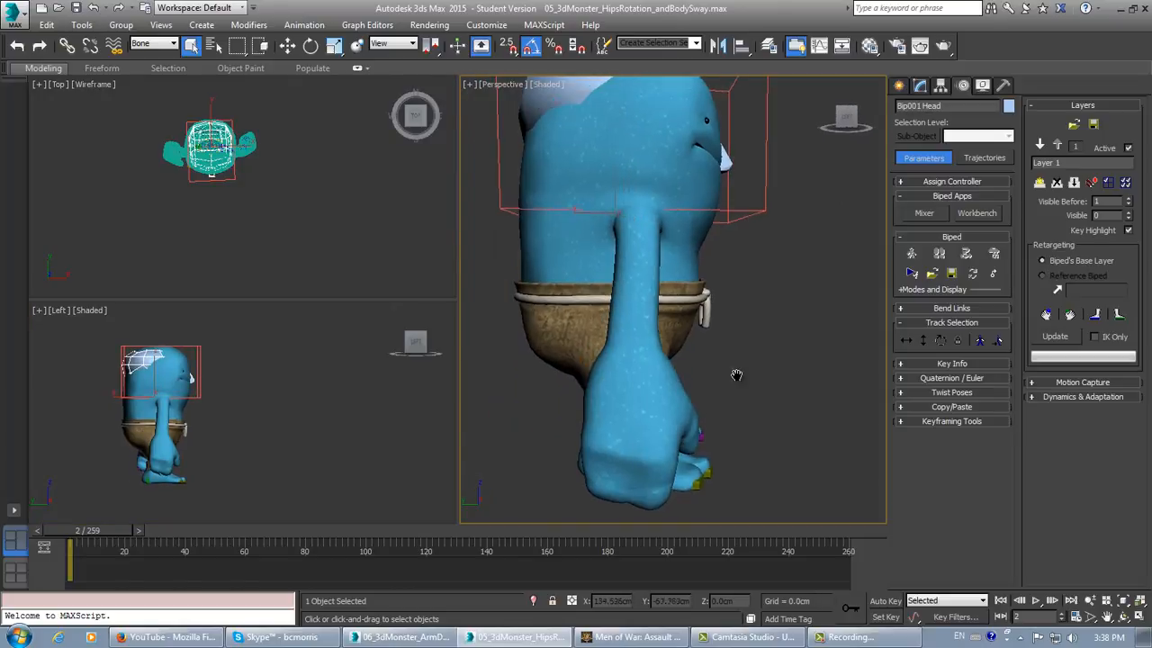
Step: Set the large Perspective viewport to the Front view
click(543, 85)
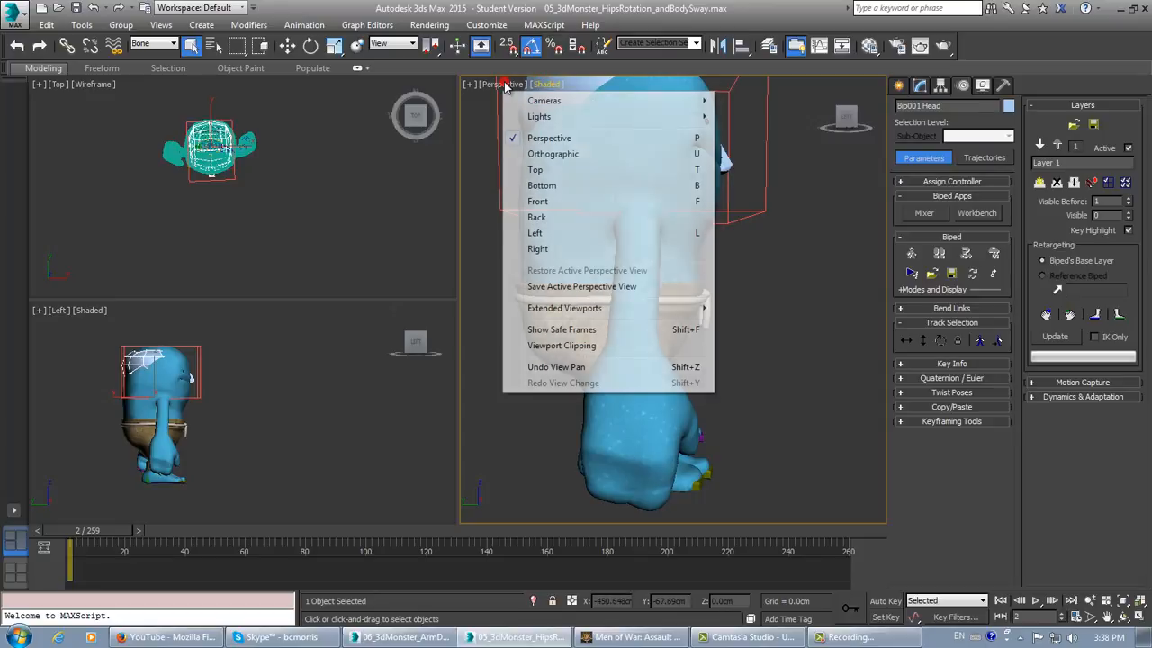
click(506, 84)
click(540, 201)
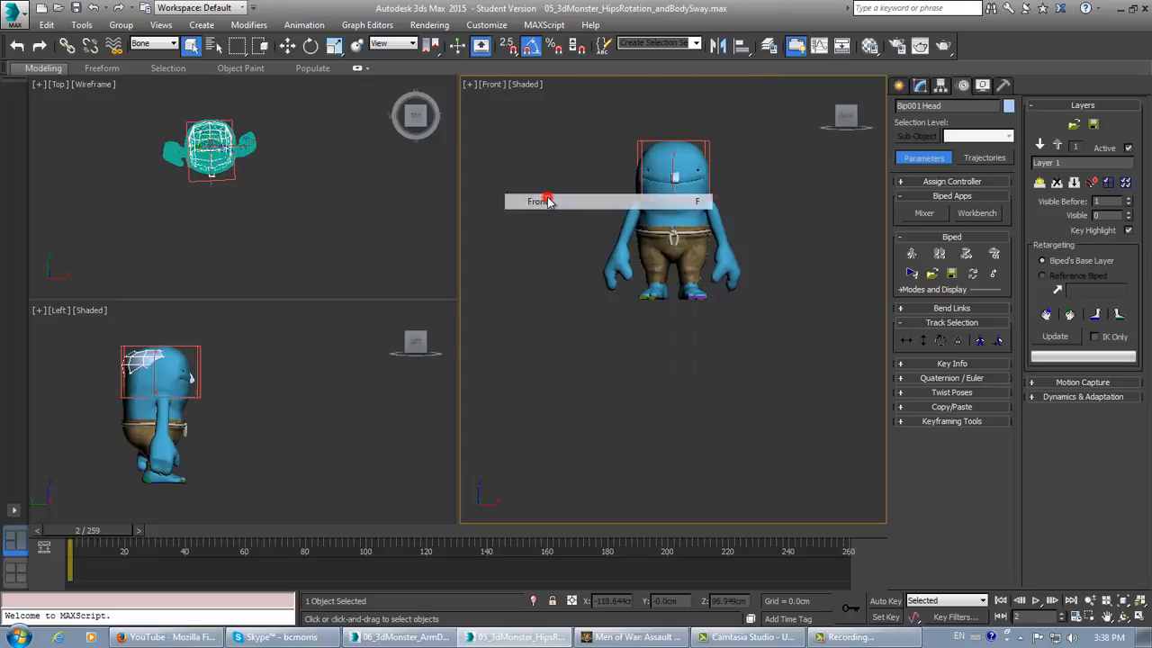
scroll(562, 236, up, 3)
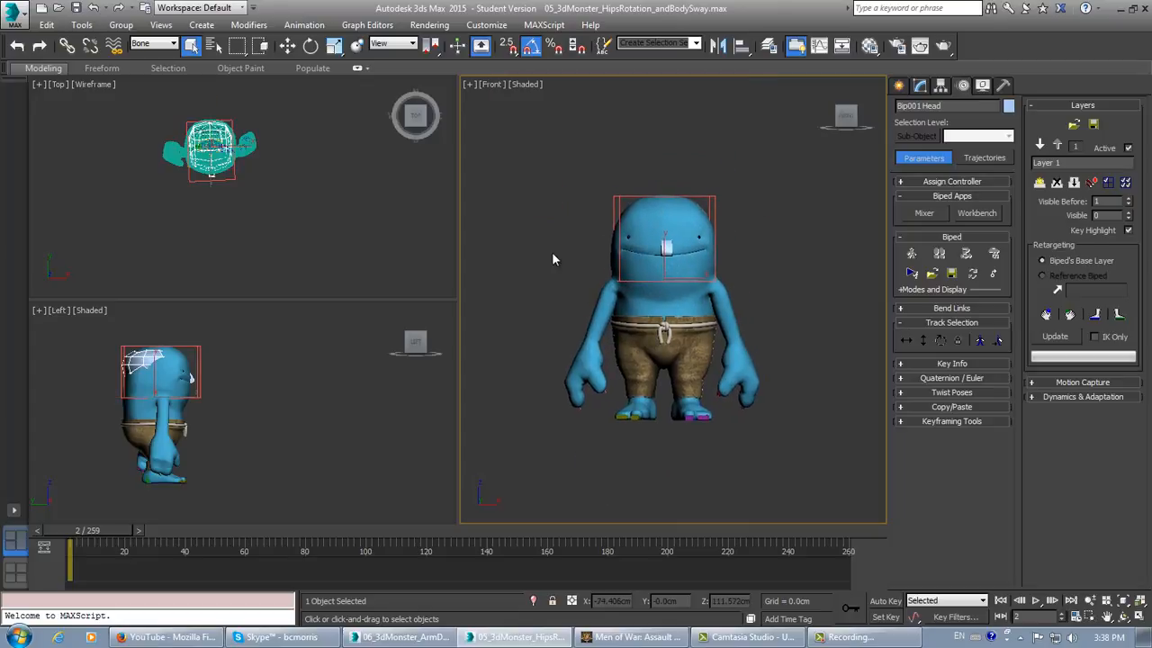
Step: Set the large viewport to the Left view and frame the whole monster in it
key(l)
middle_drag(578, 244, 522, 290)
scroll(577, 331, up, 4)
scroll(521, 291, down, 3)
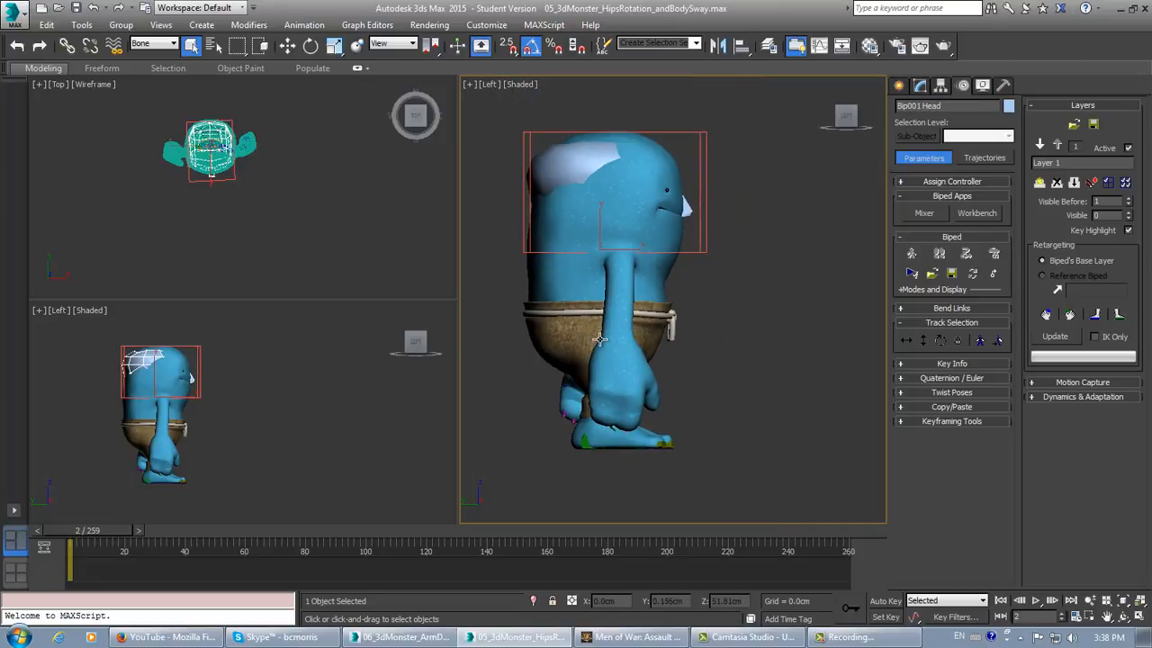
Step: Turn the small Left viewport into a three-quarter Perspective view of the monster and frame the monster in the Top viewport
middle_drag(229, 418, 330, 444)
middle_drag(287, 196, 400, 273)
scroll(338, 219, up, 3)
mouse_move(321, 426)
middle_down()
mouse_move(322, 399)
mouse_move(330, 418)
mouse_move(316, 400)
mouse_move(306, 435)
middle_up()
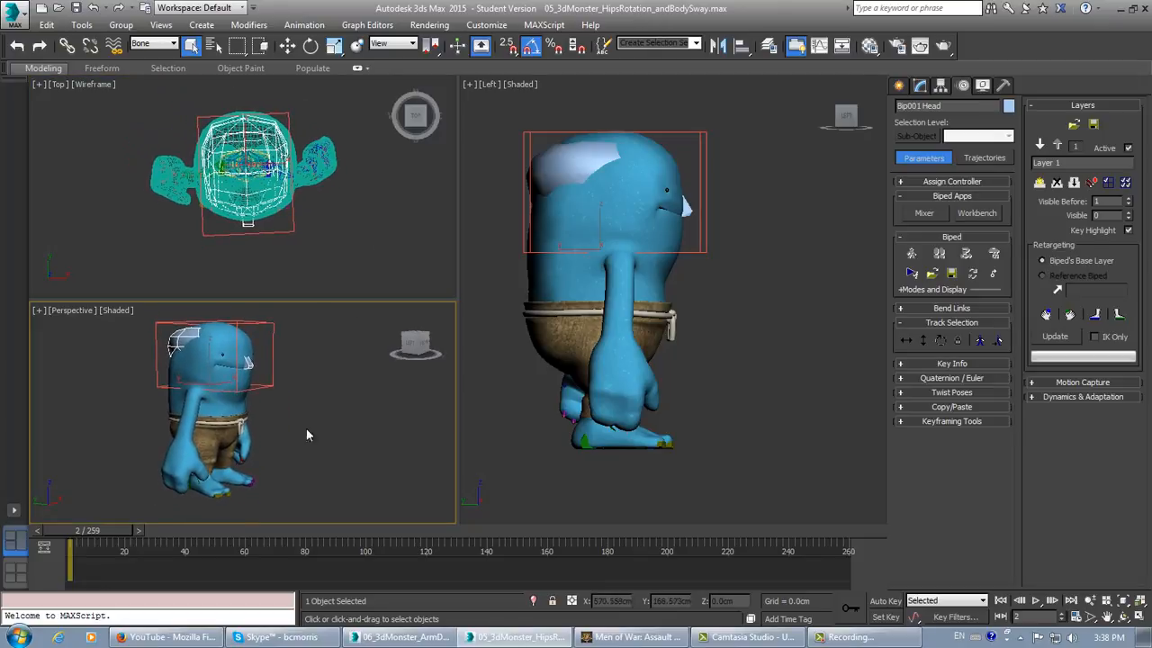
click(15, 573)
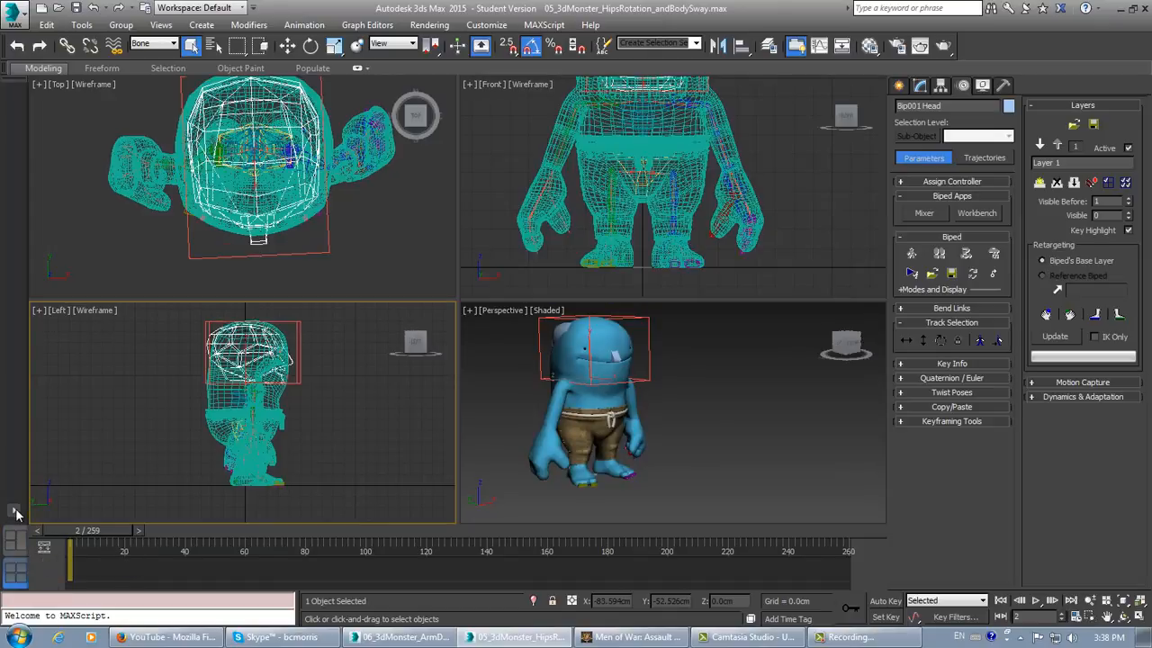
click(13, 510)
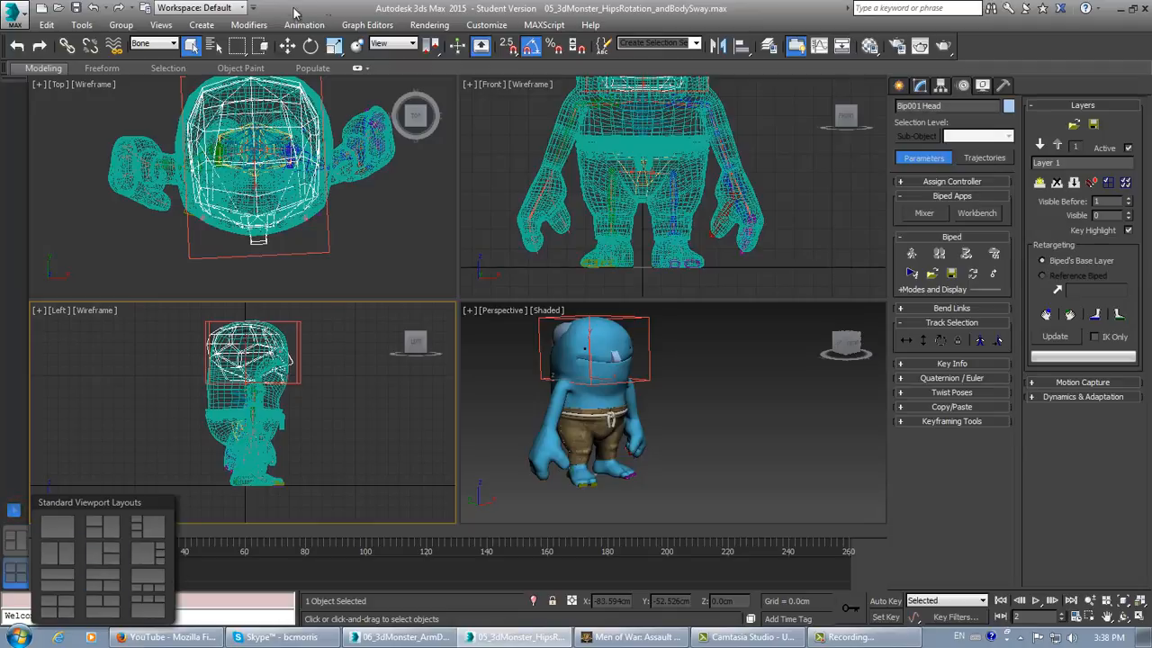
click(13, 540)
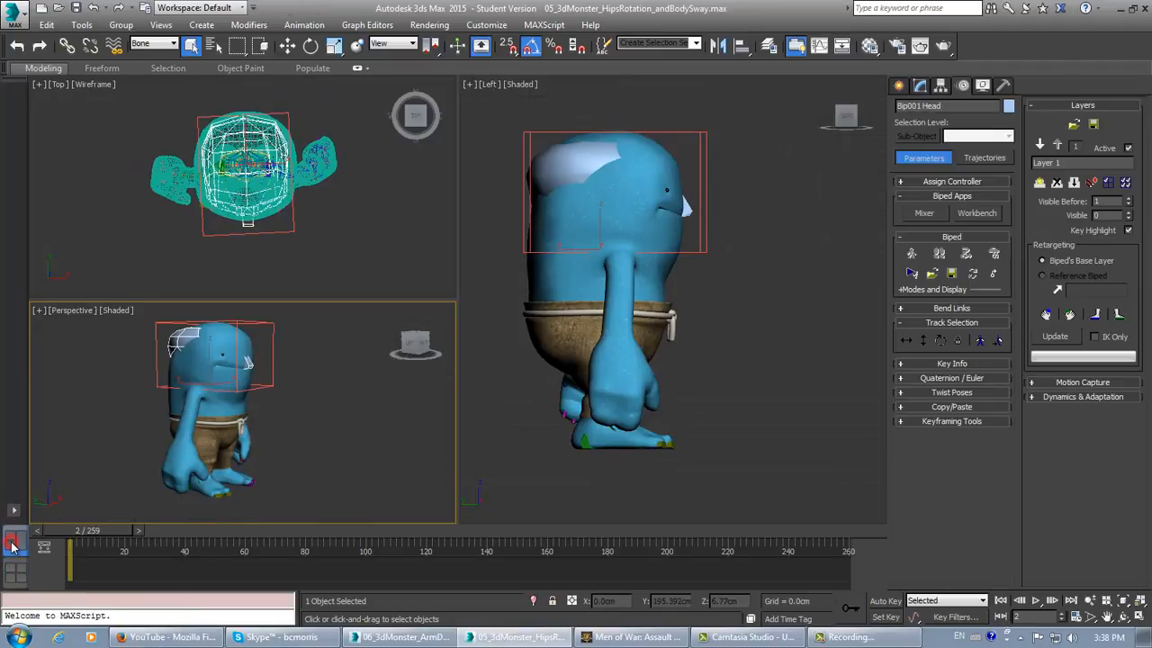
Step: Show the large Left viewport in wireframe, closer on the monster's body, and turn on Auto Key
middle_drag(720, 344, 733, 362)
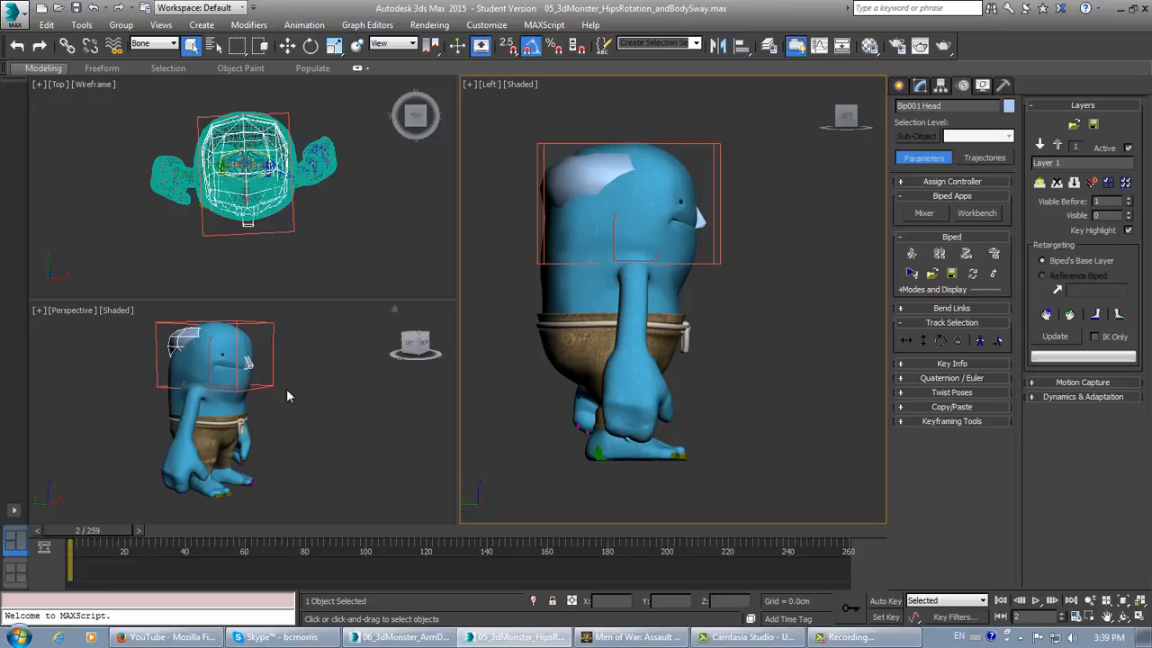
middle_drag(519, 160, 528, 162)
key(F3)
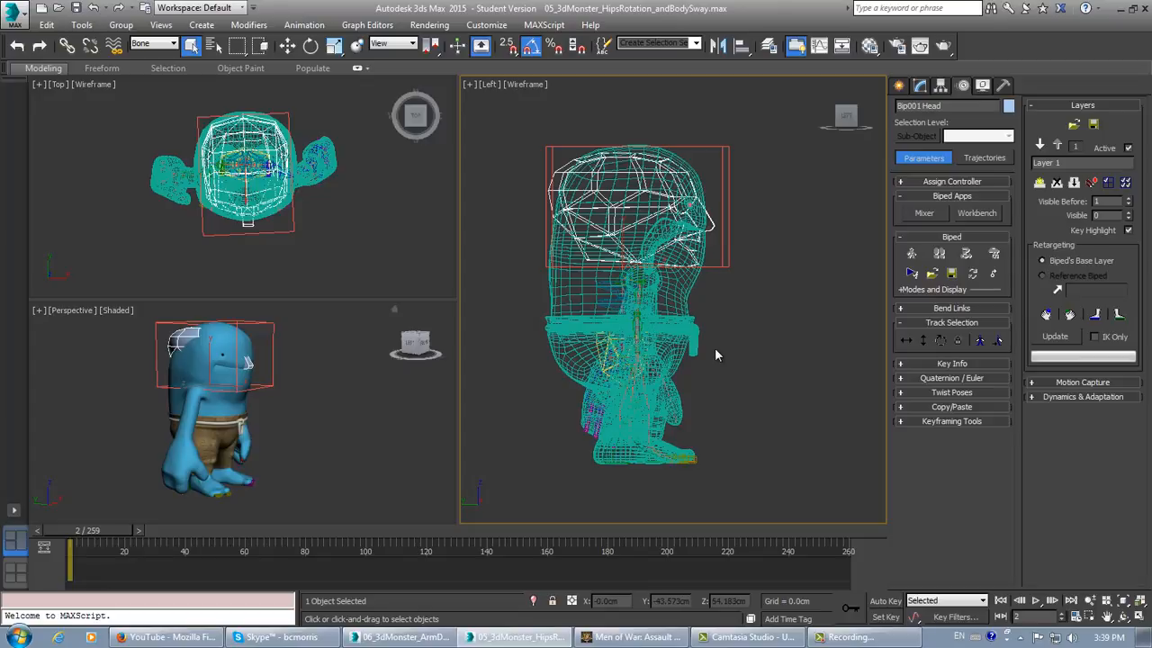
scroll(715, 347, up, 2)
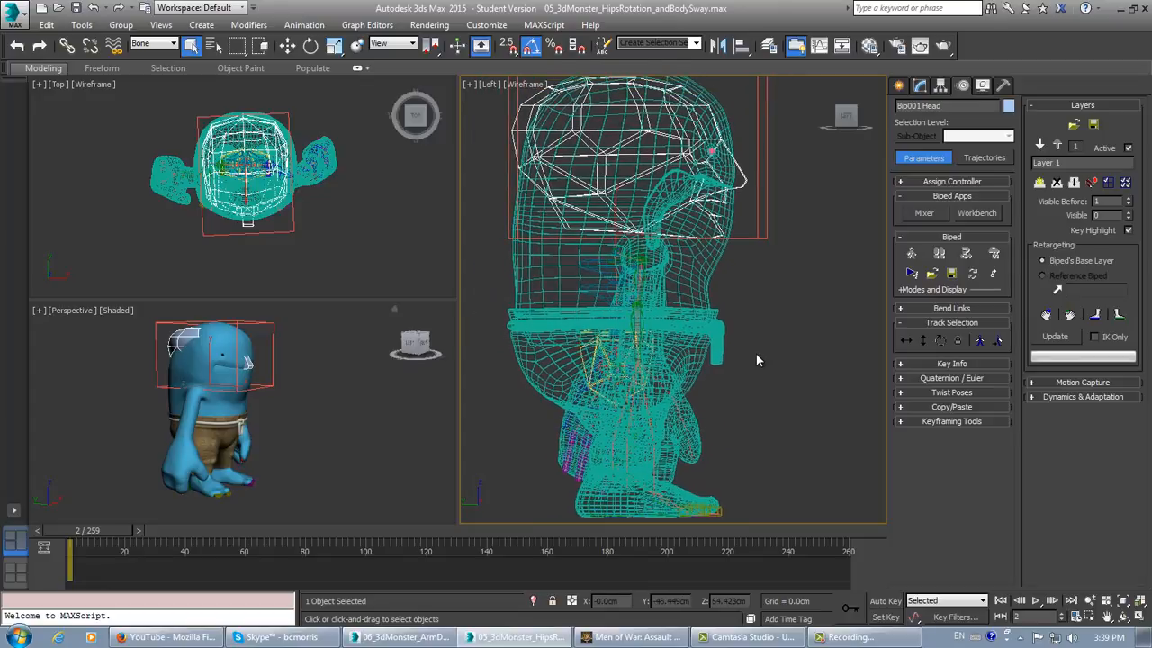
click(885, 600)
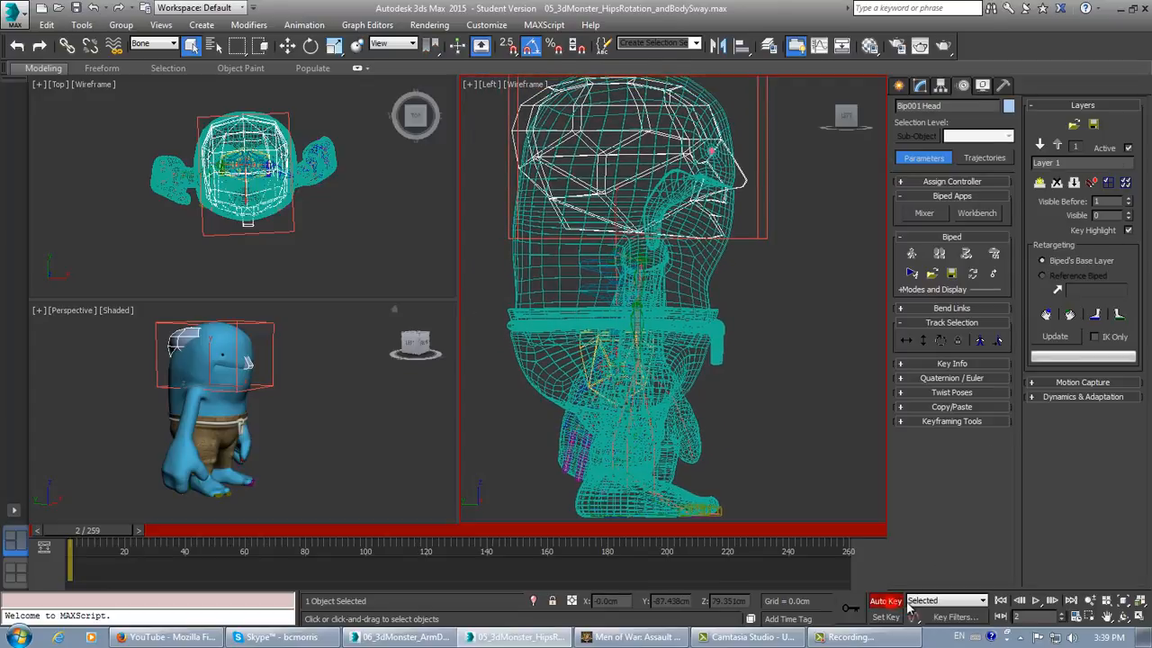
Step: Try rotating the biped's pelvis bone 10 degrees forward in the Left view
click(582, 347)
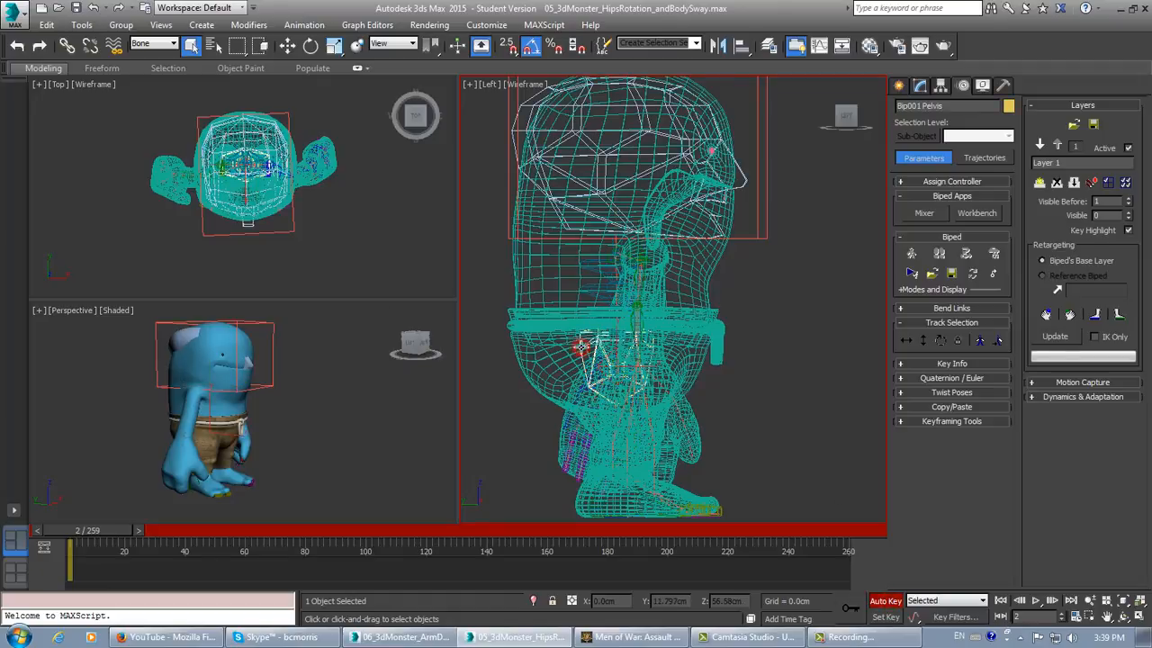
click(940, 342)
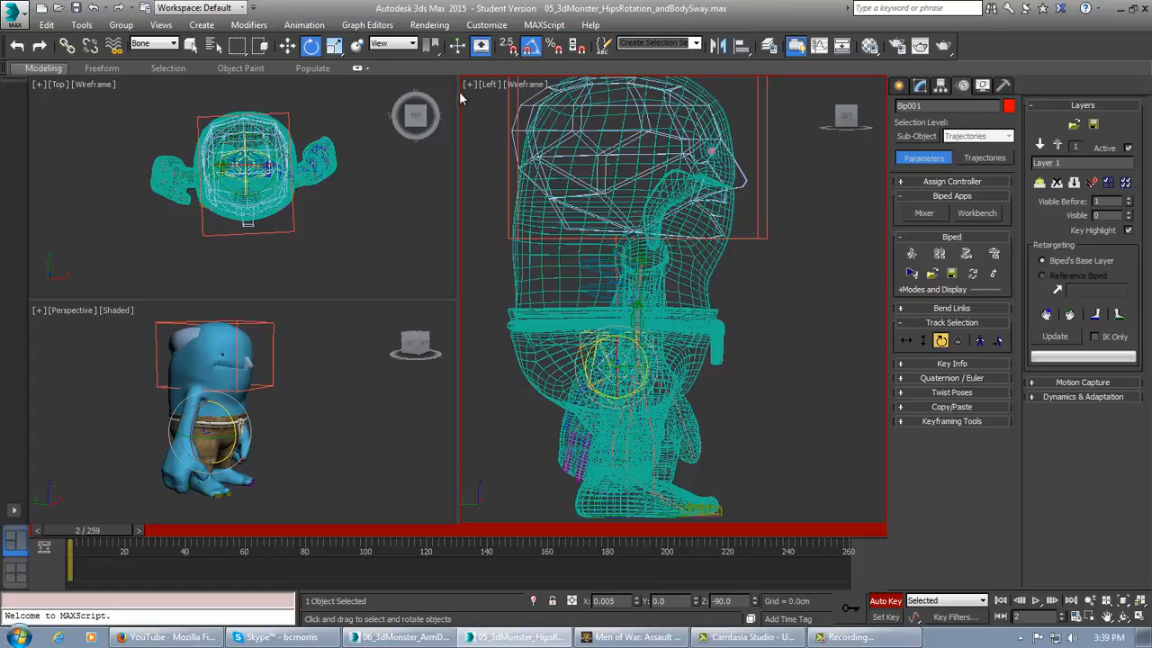
click(580, 346)
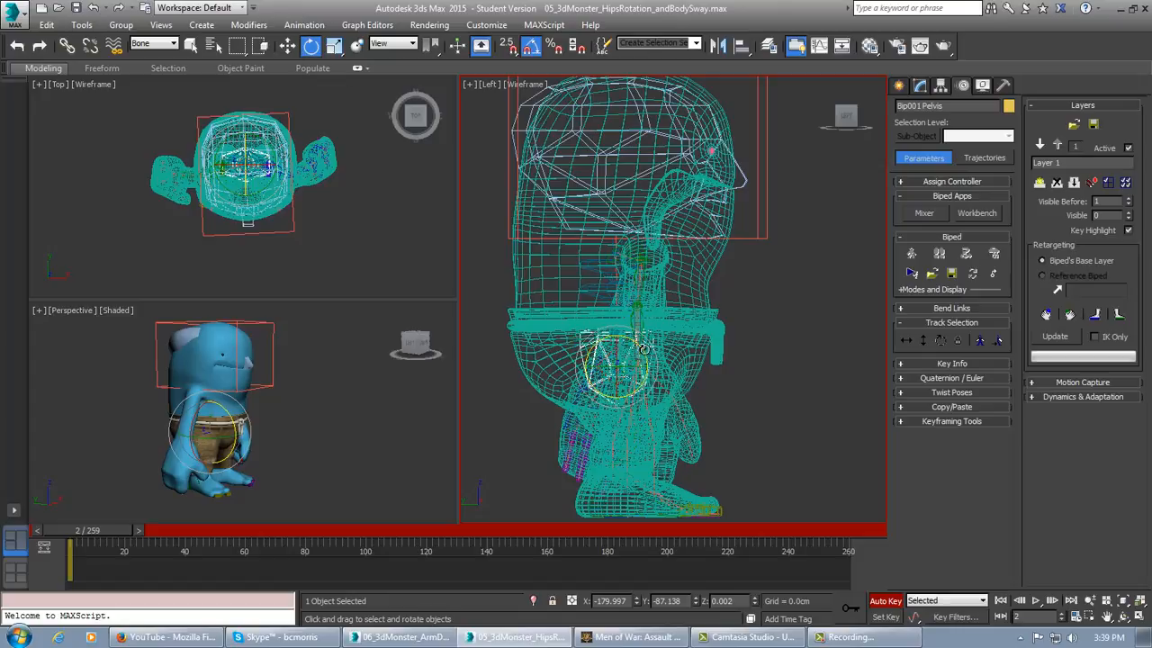
drag(646, 352, 650, 354)
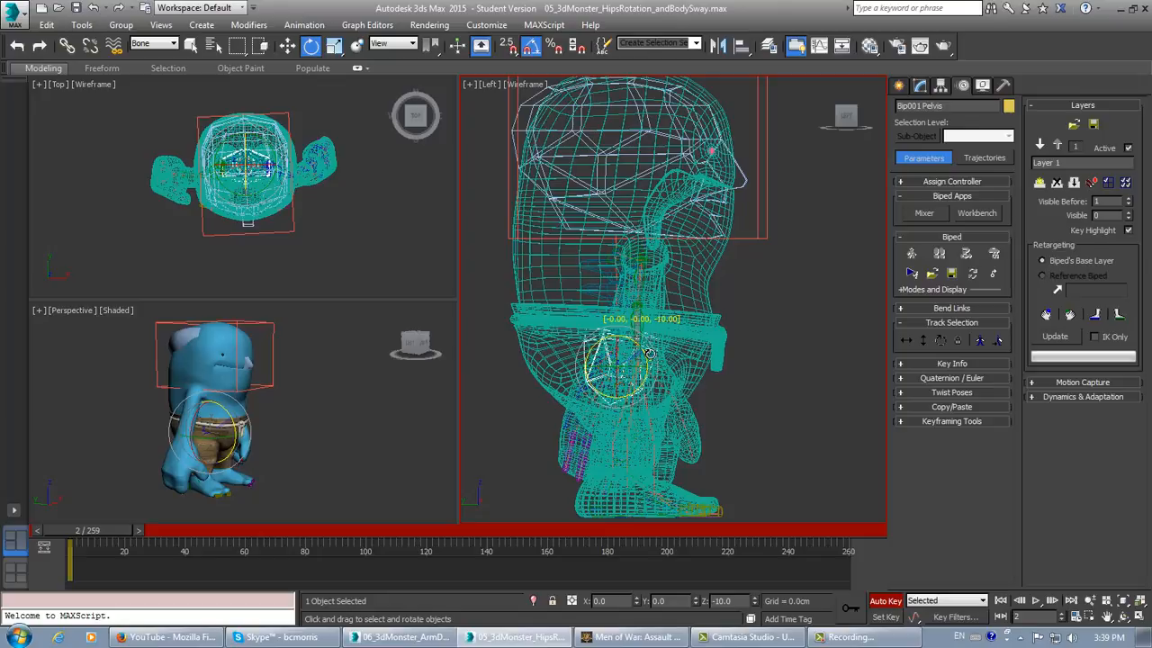
drag(649, 353, 648, 356)
click(92, 7)
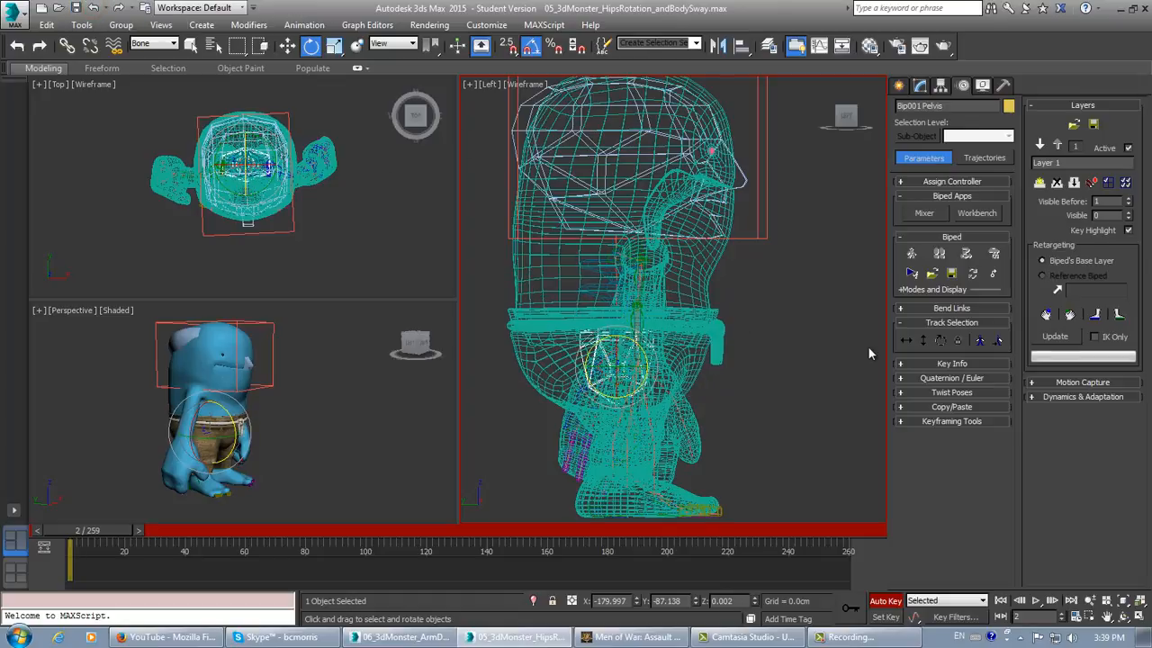
Step: Try rotating the biped's whole body 5 degrees forward from its center of mass without leg retargeting
click(941, 340)
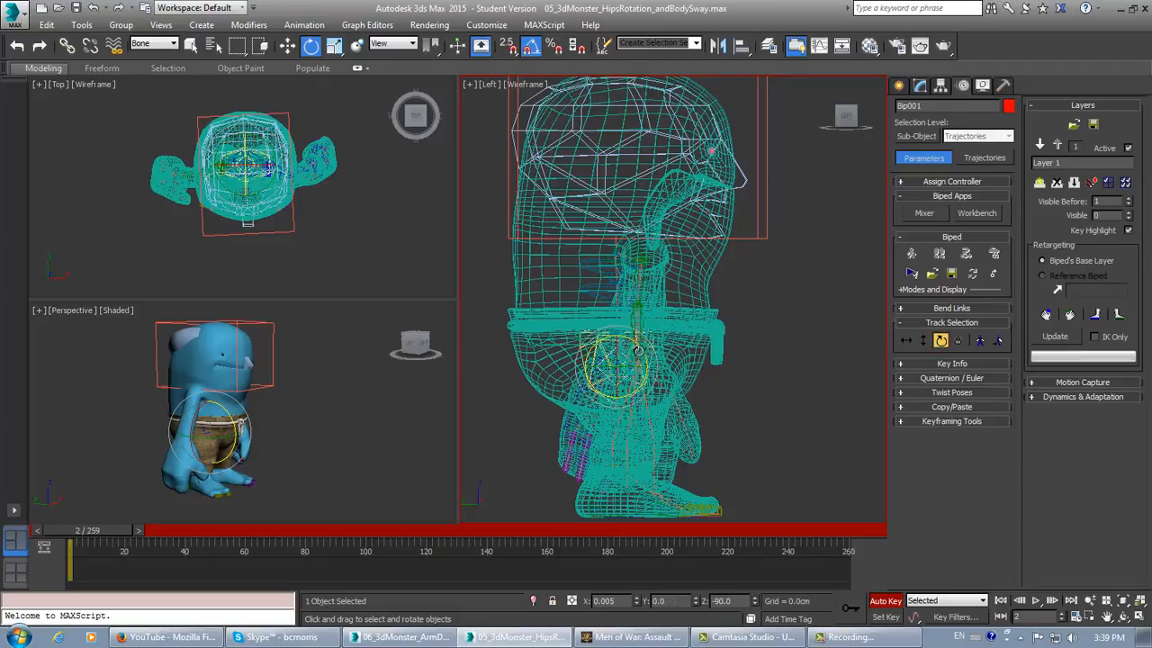
drag(637, 349, 637, 353)
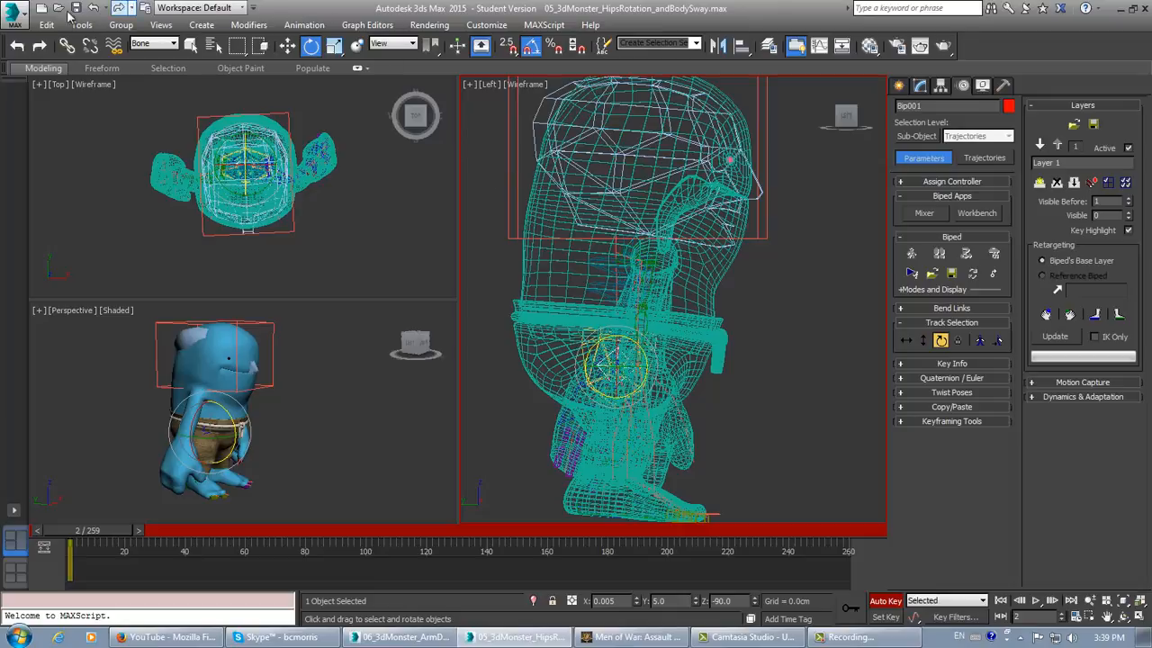
click(95, 8)
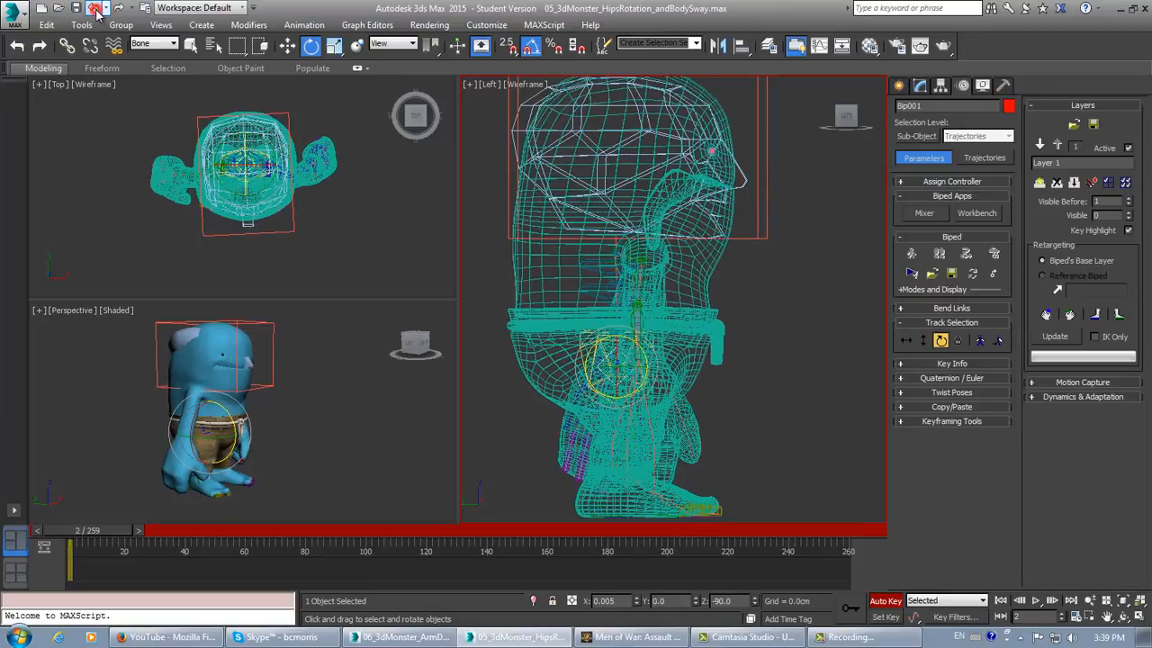
Step: Enable base-layer retargeting for both legs and, with angle snap off, rotate the biped's center of mass forward about 6 degrees
click(1099, 320)
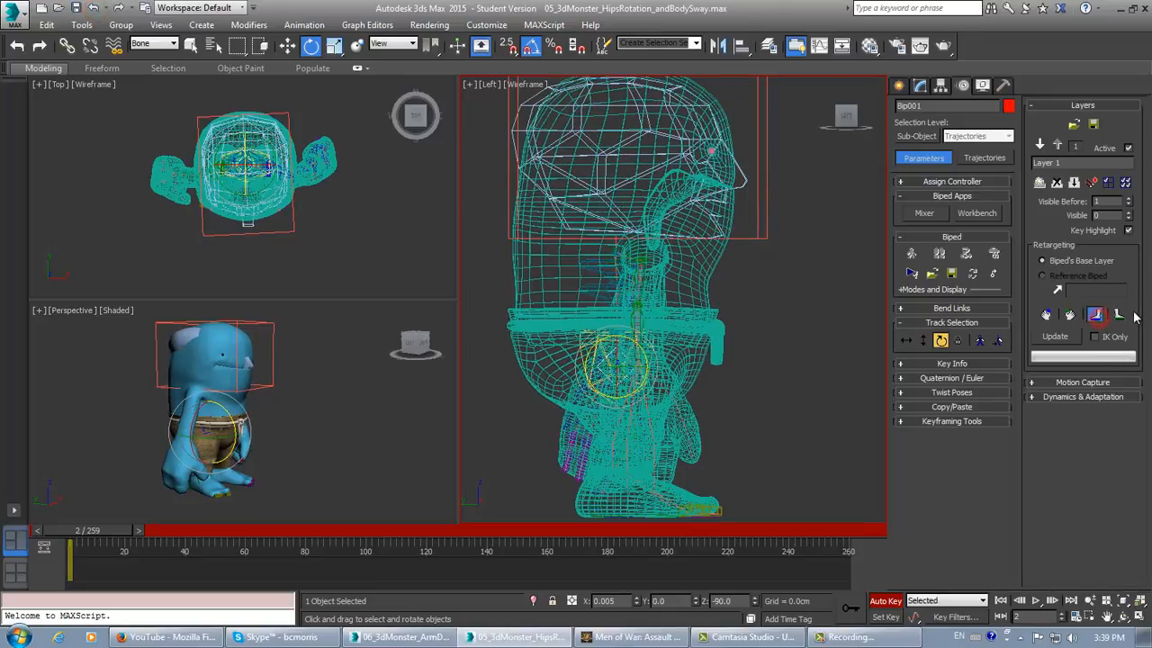
click(1121, 321)
drag(634, 343, 638, 343)
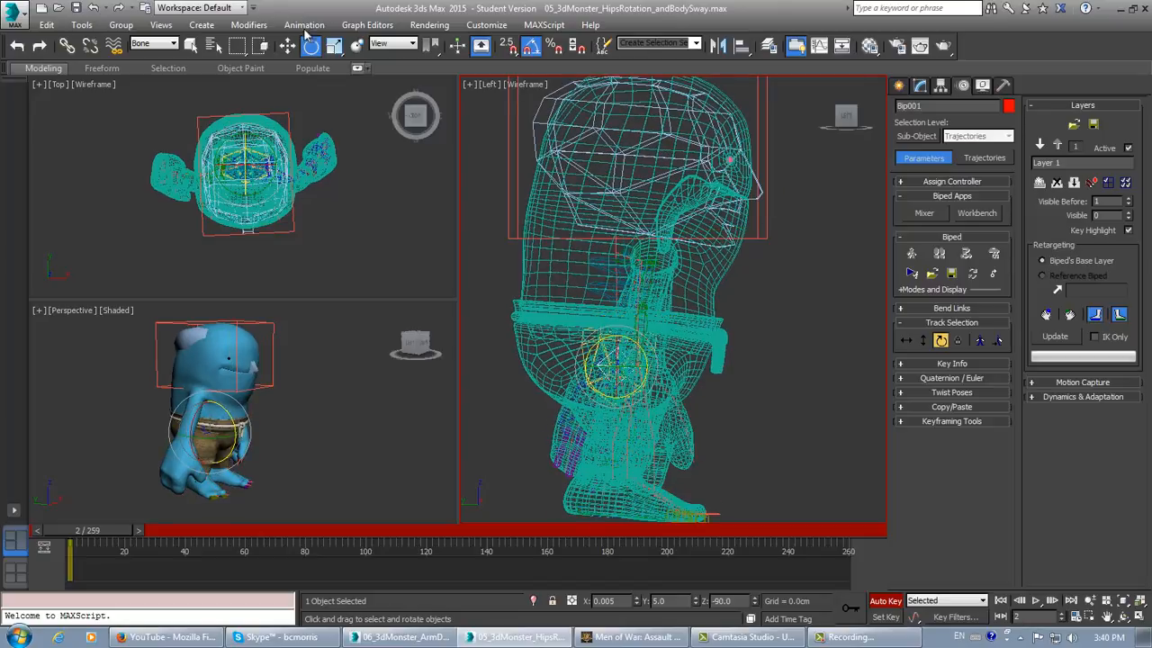
click(92, 8)
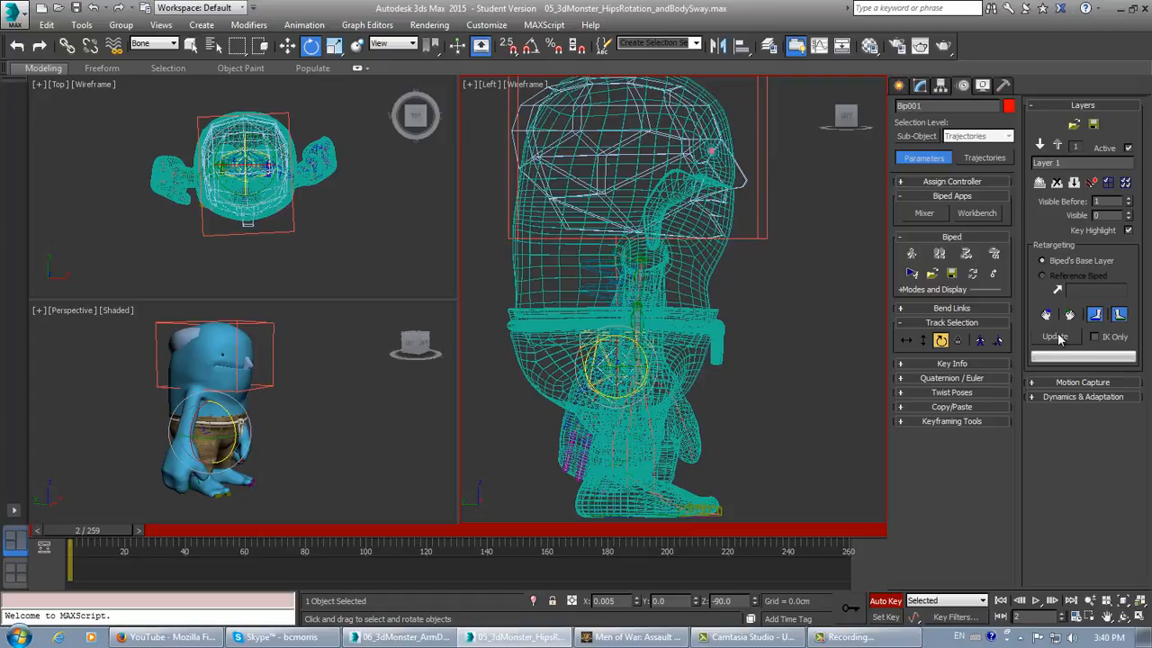
drag(637, 349, 641, 347)
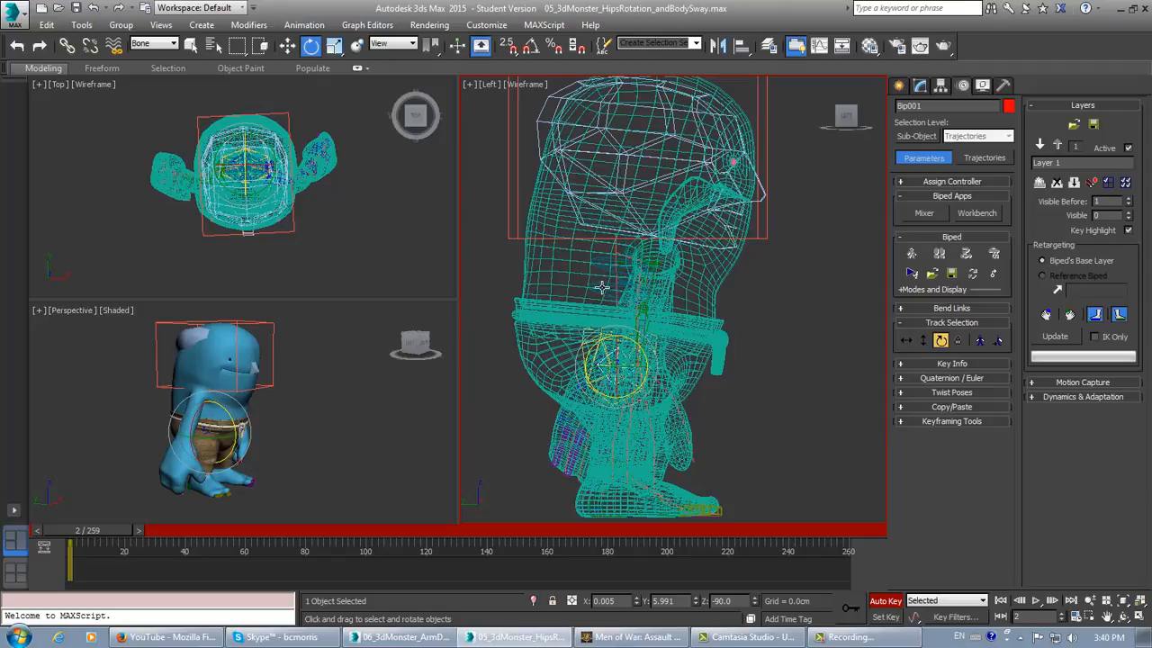
Step: Rotate the Spine bone forward about 2.2 degrees and the Spine1 bone forward about 1.1 degrees
scroll(608, 324, up, 4)
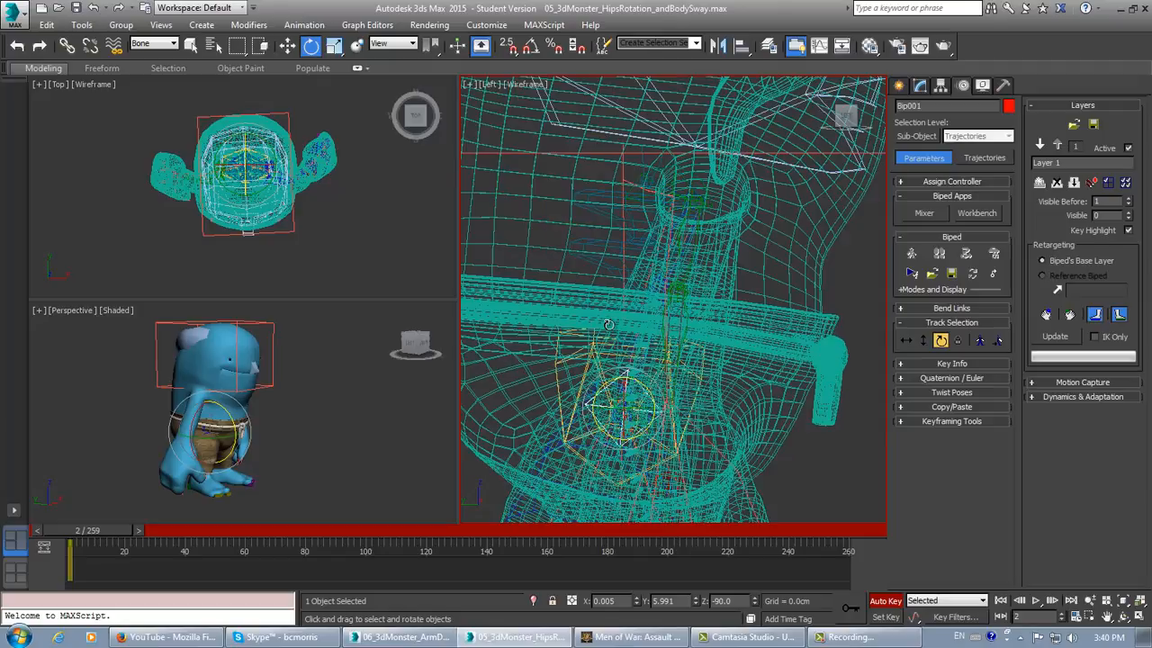
scroll(615, 286, down, 2)
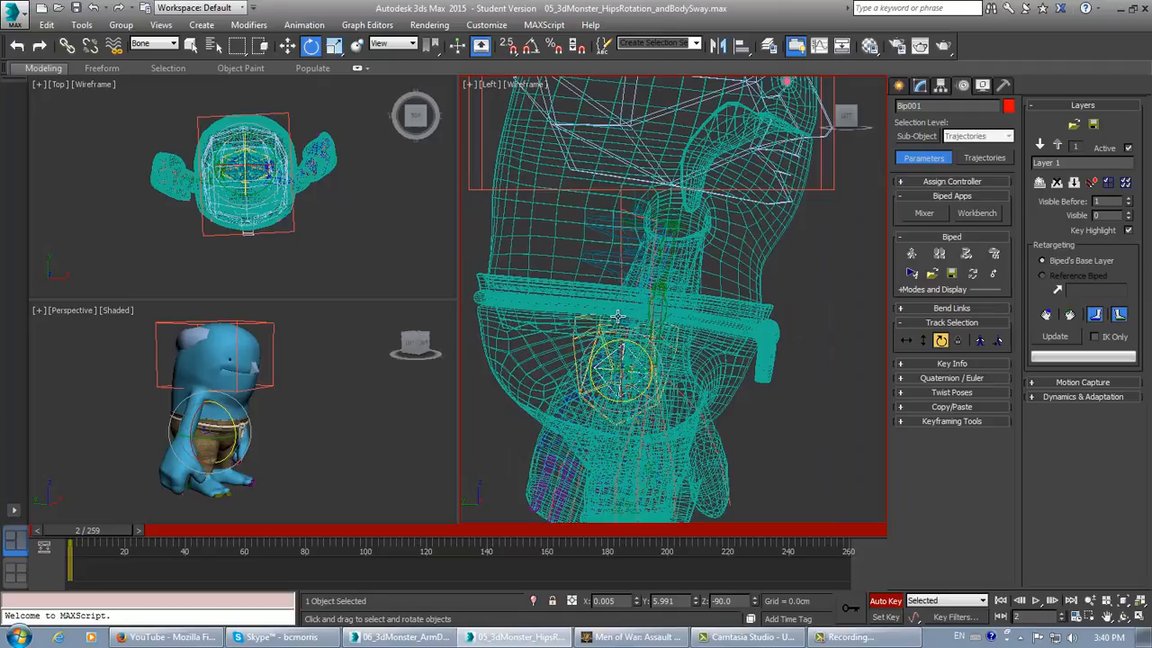
click(616, 272)
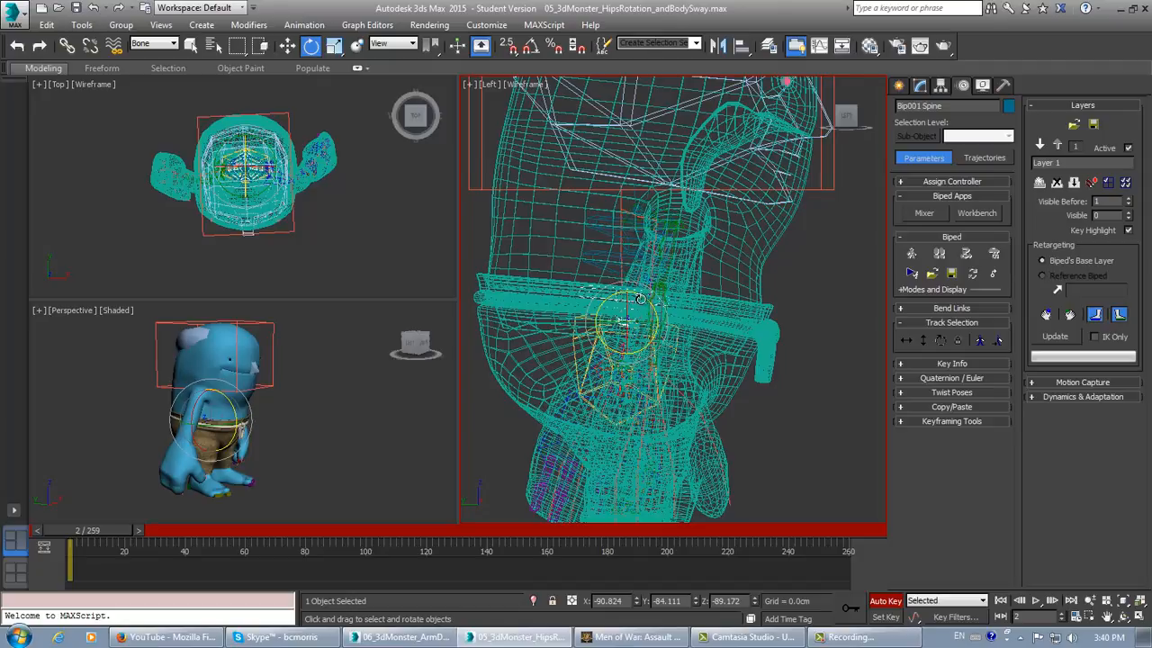
drag(644, 295, 646, 297)
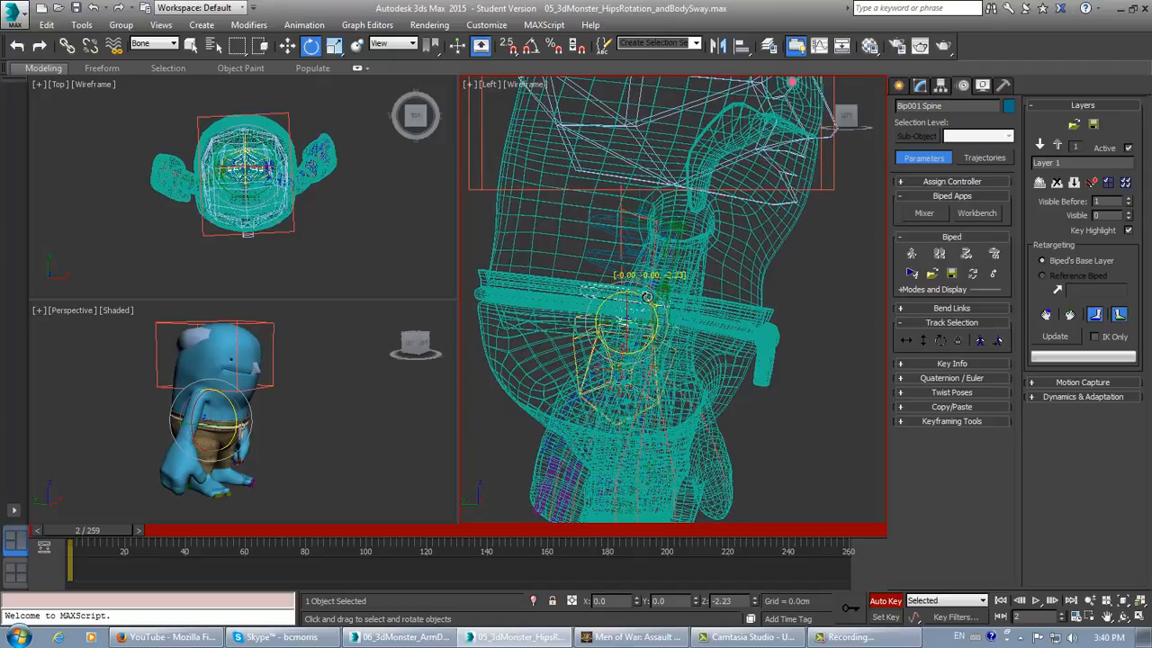
click(595, 253)
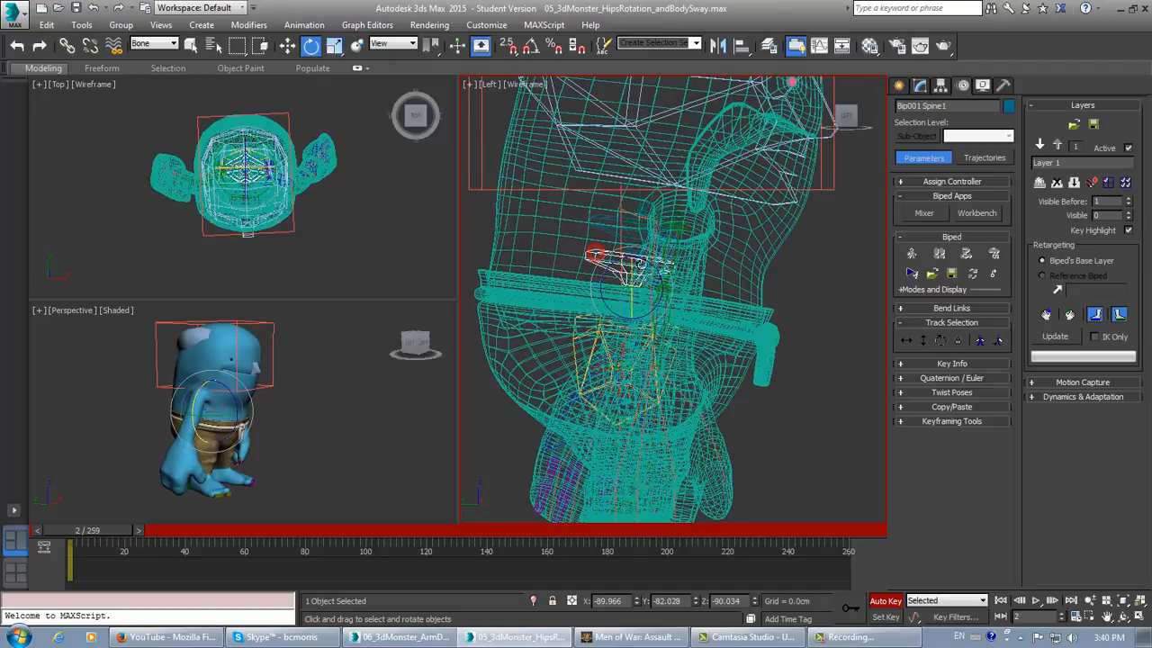
drag(649, 267, 652, 266)
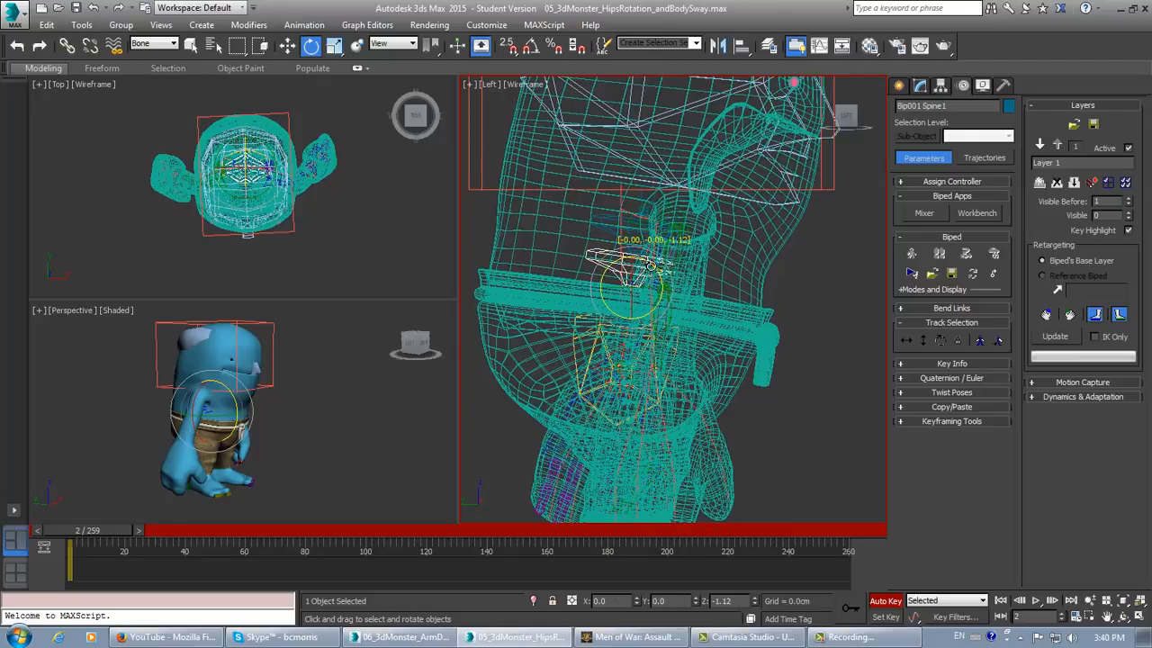
Step: Rotate the Spine2 bone forward and add a little more forward bend to the Spine1 and Spine bones
click(601, 225)
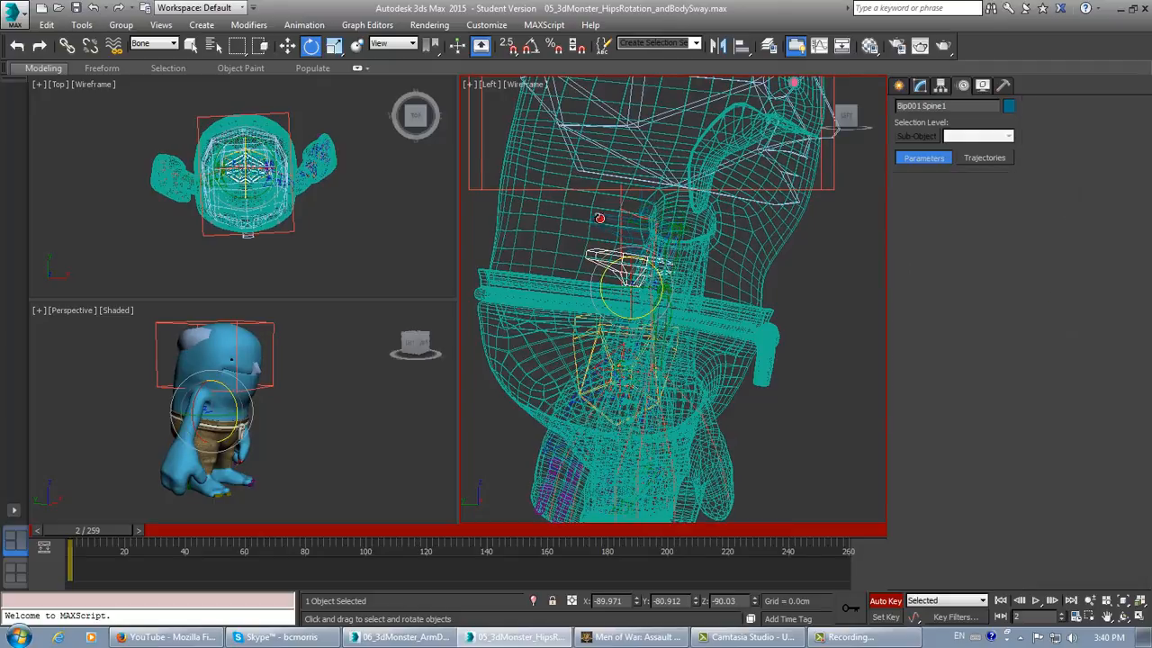
drag(657, 230, 664, 238)
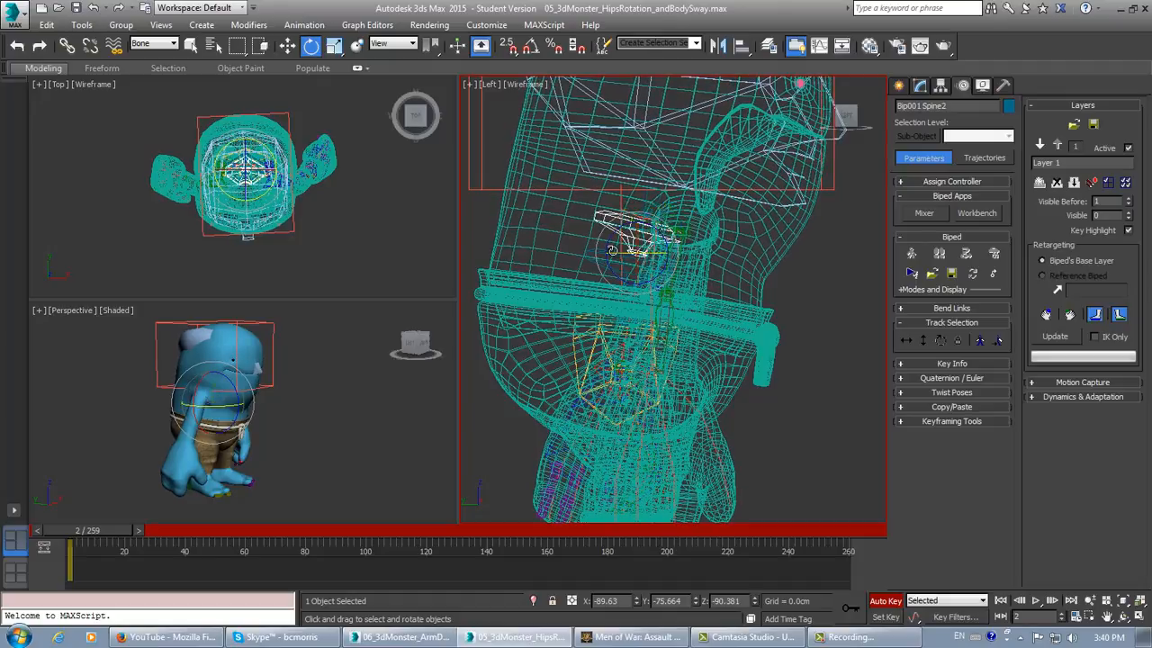
click(590, 261)
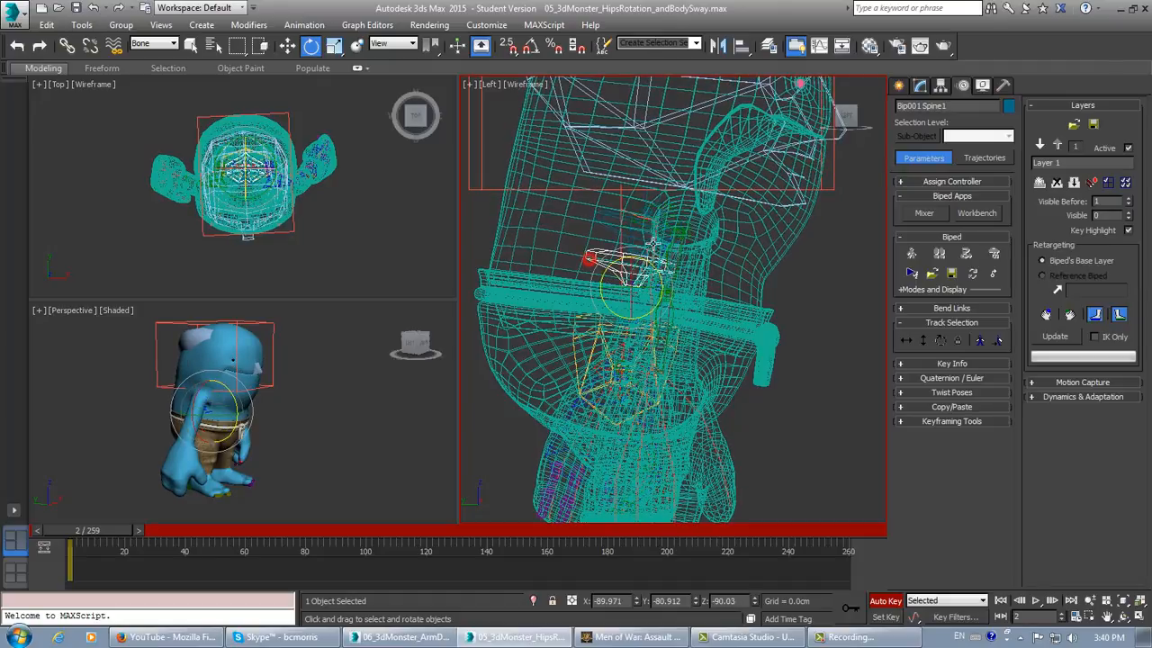
drag(651, 262, 683, 312)
click(604, 304)
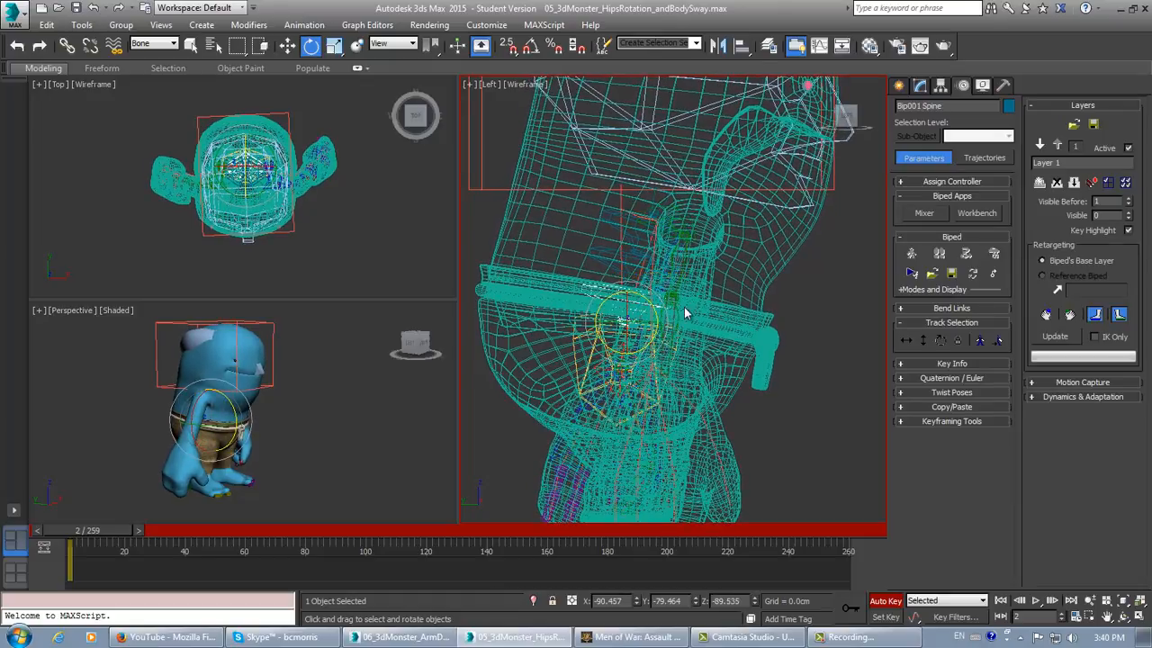
middle_drag(679, 305, 681, 305)
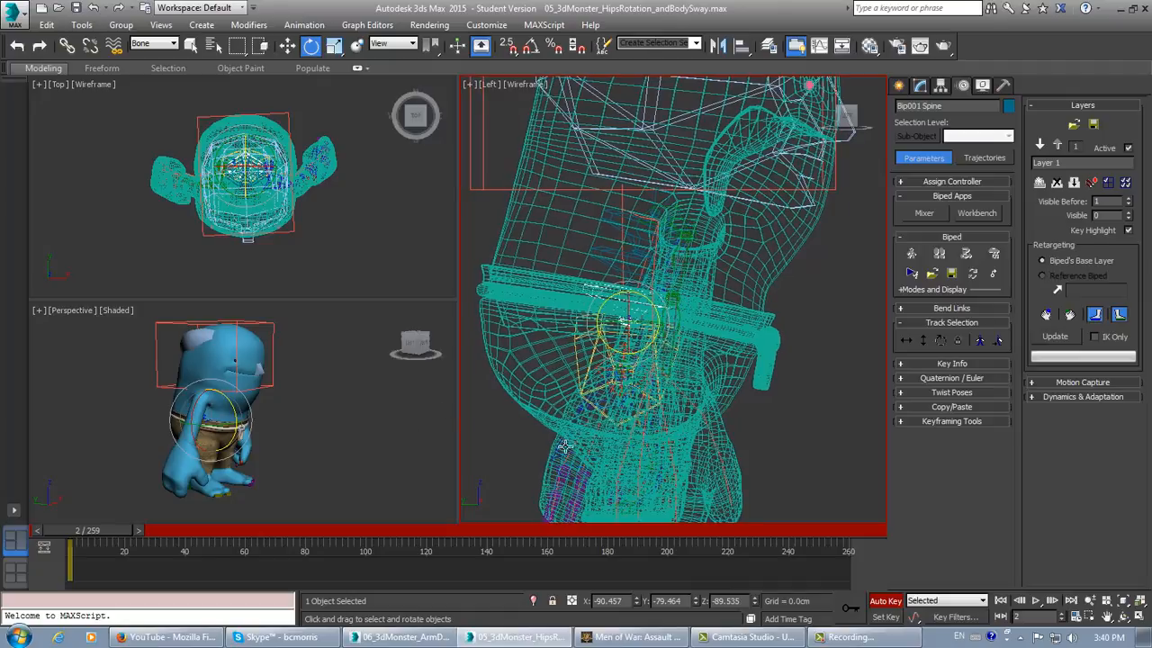
Step: Maximize the Perspective viewport with the monster in frame and play the walk animation to check the forward bend
right_click(316, 464)
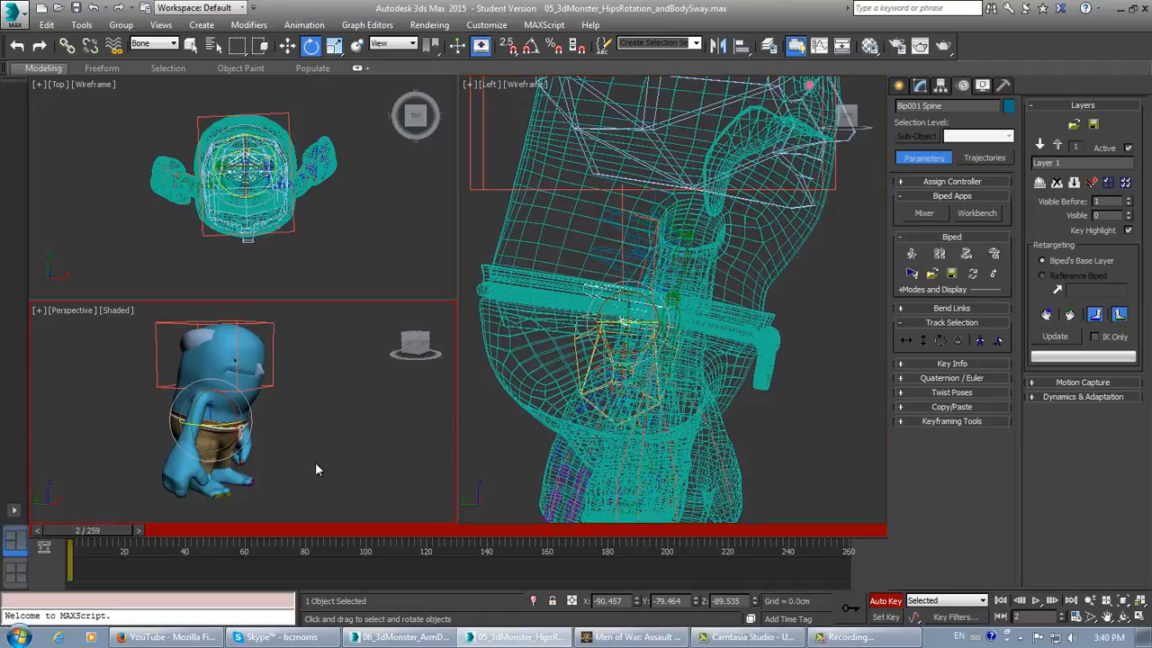
click(1140, 618)
middle_drag(612, 403, 407, 389)
scroll(493, 406, down, 2)
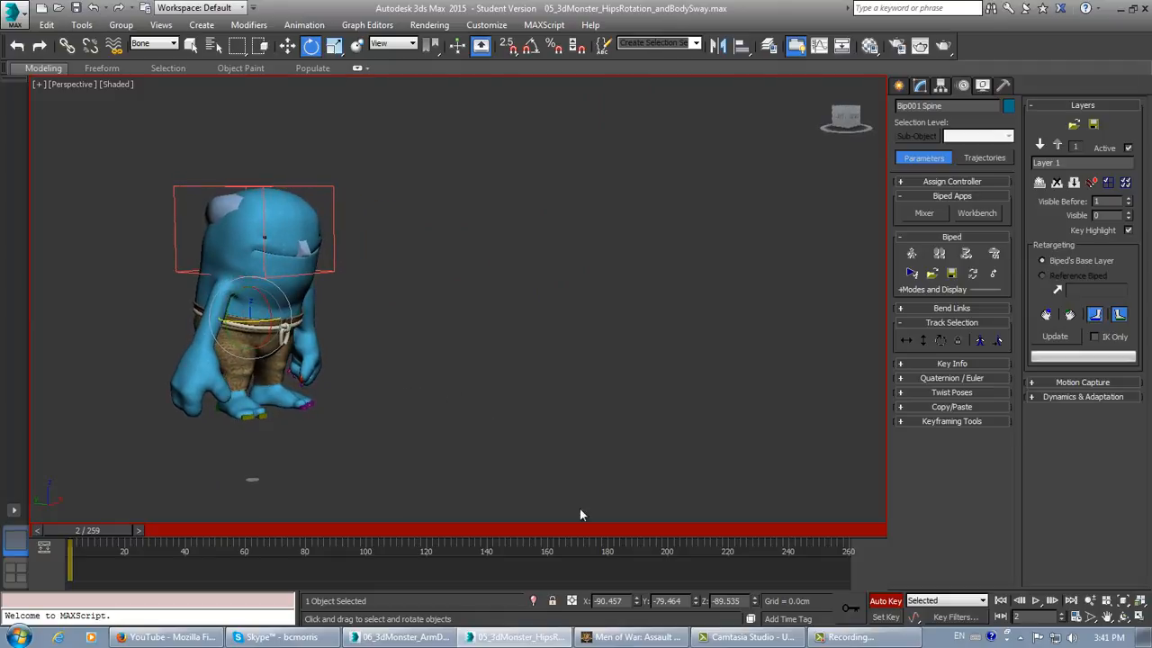
click(1036, 600)
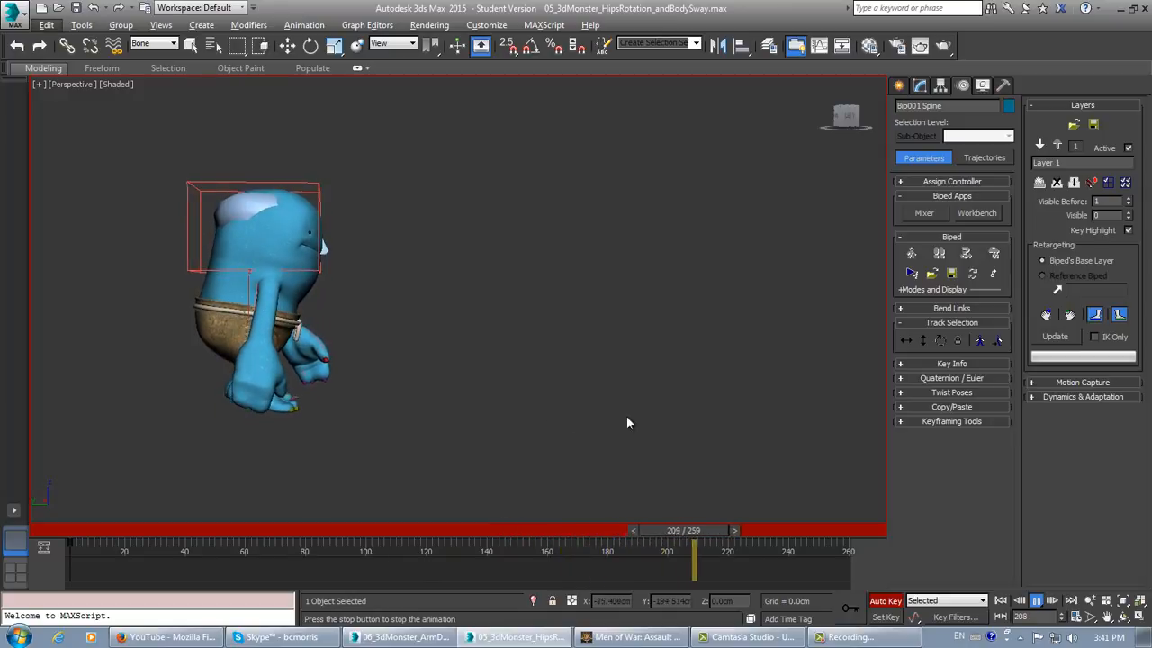
key(e)
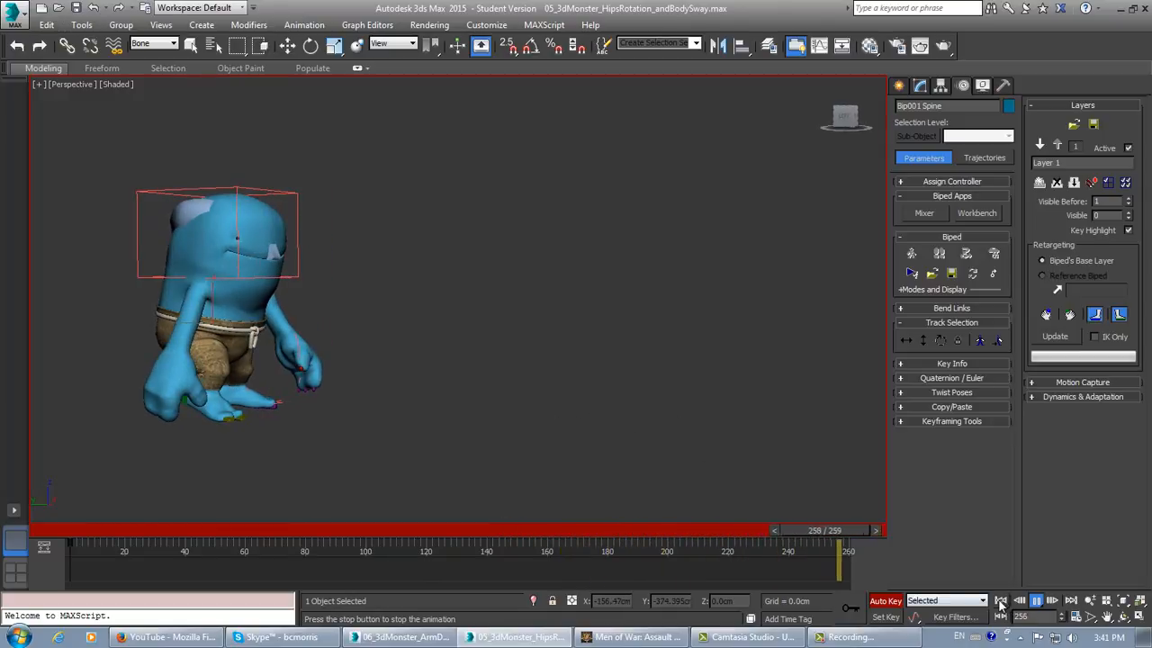
Step: Replay the walk animation from the first frame at another viewing angle to check the forward bend
click(1000, 600)
alt+middle_drag(516, 404, 485, 394)
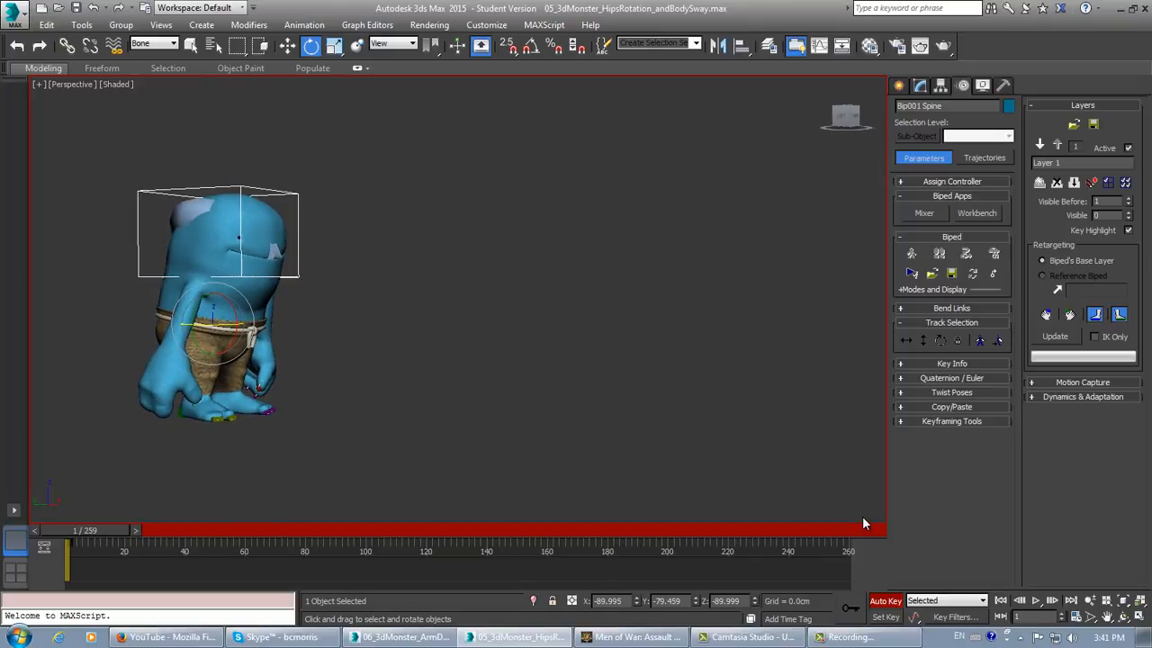
click(1036, 600)
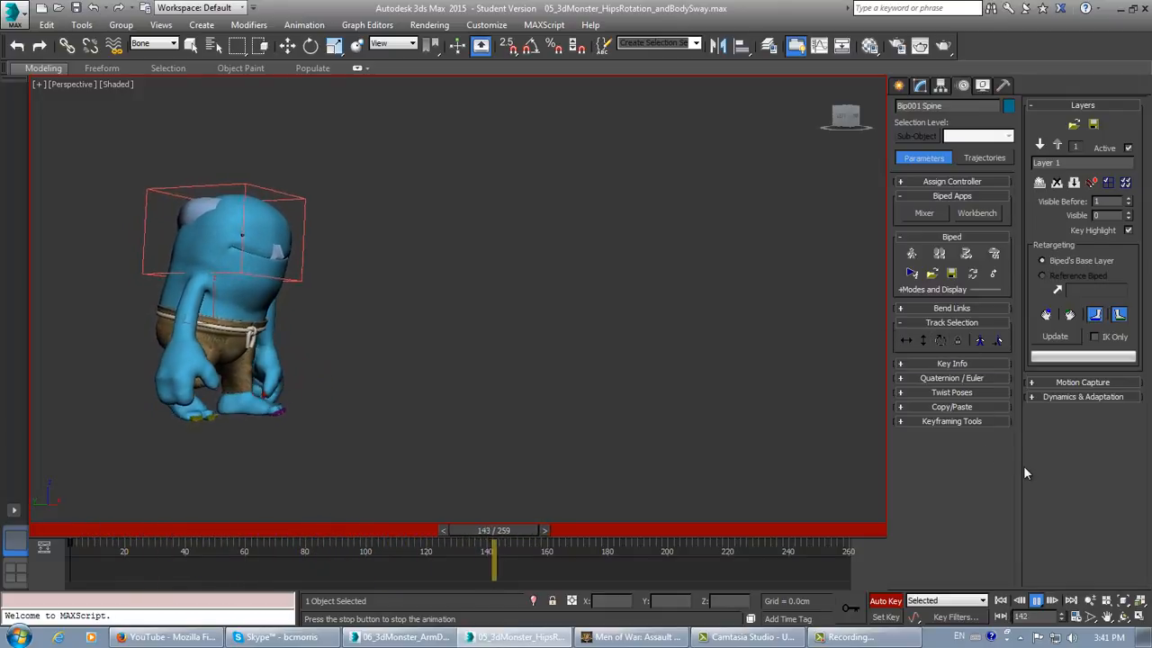
click(1036, 601)
click(999, 600)
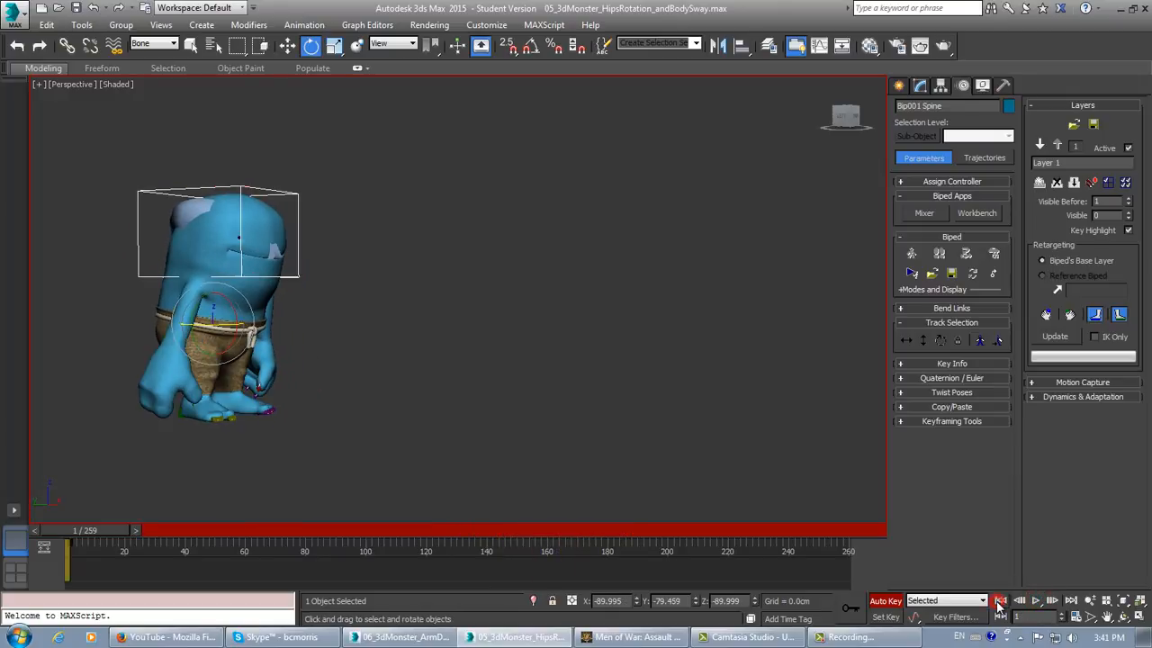
Step: Try rotating the biped's center of mass forward to about 8 degrees at frame 1, and undo that rotation
key(e)
click(1141, 616)
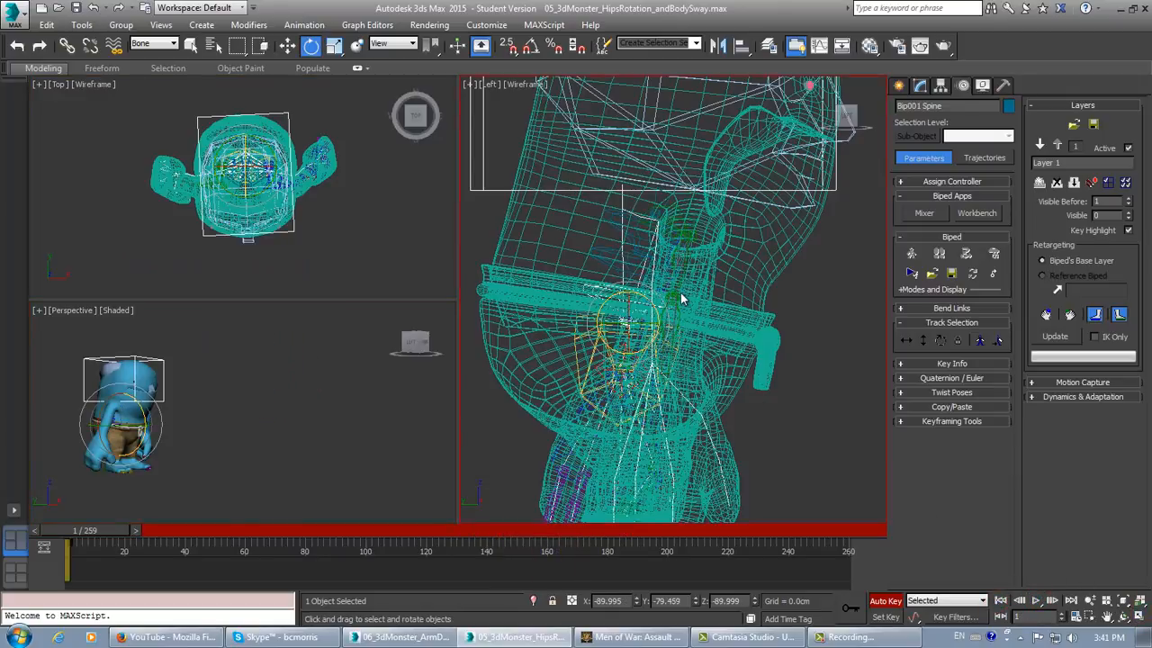
scroll(675, 292, down, 4)
middle_drag(659, 283, 642, 274)
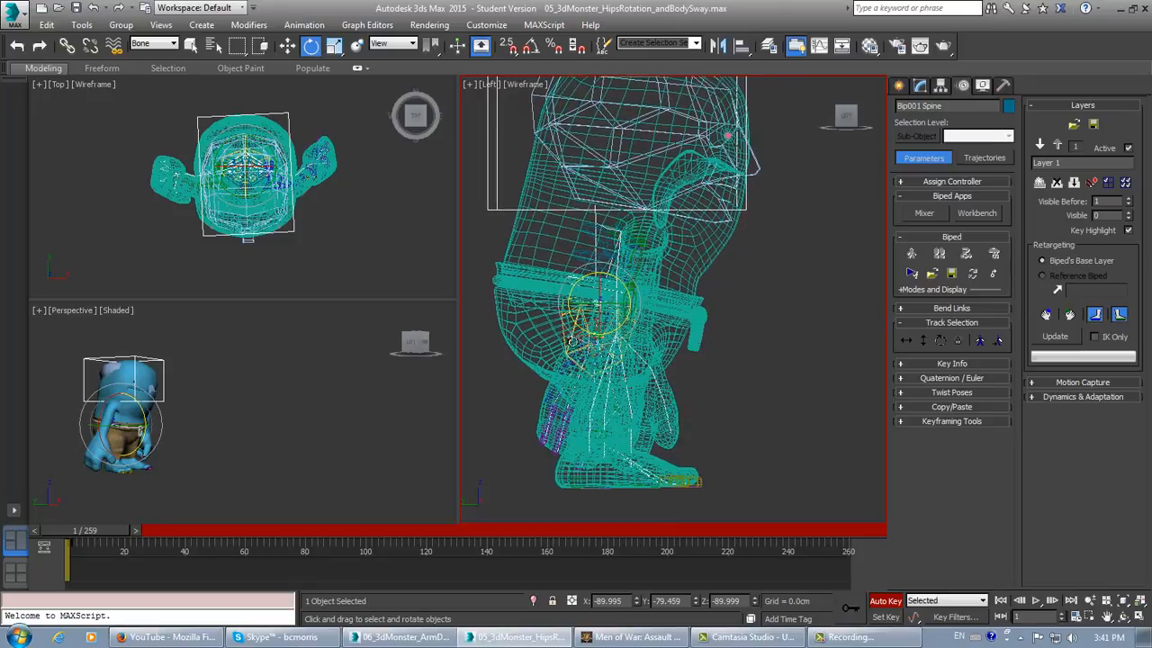
click(939, 340)
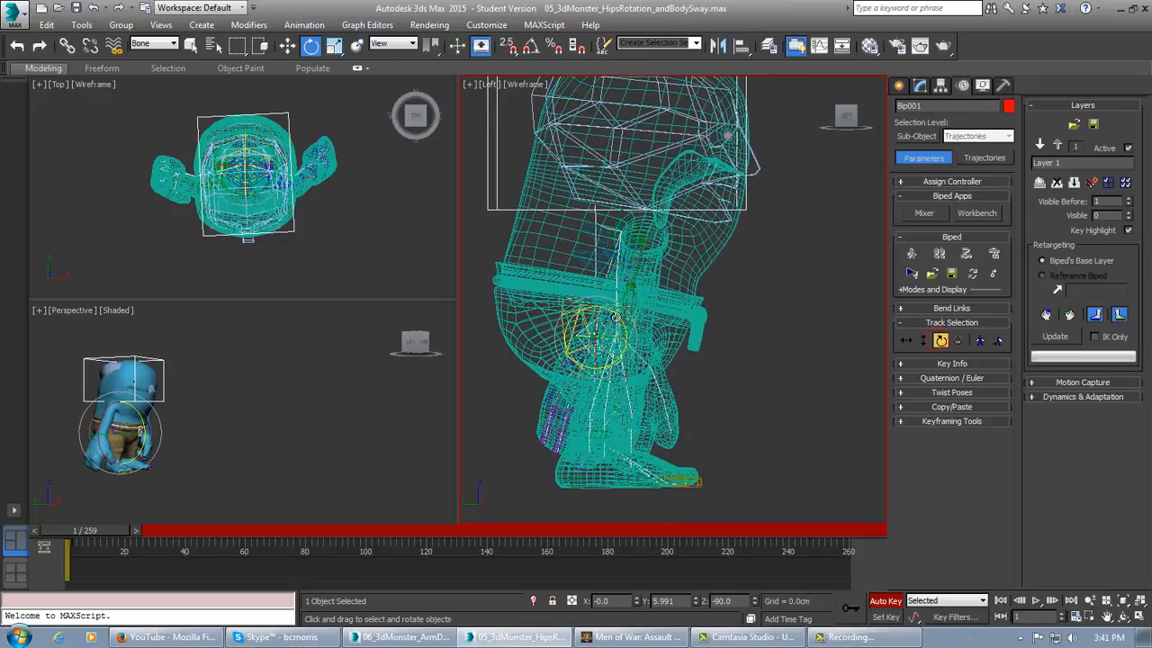
drag(615, 316, 616, 317)
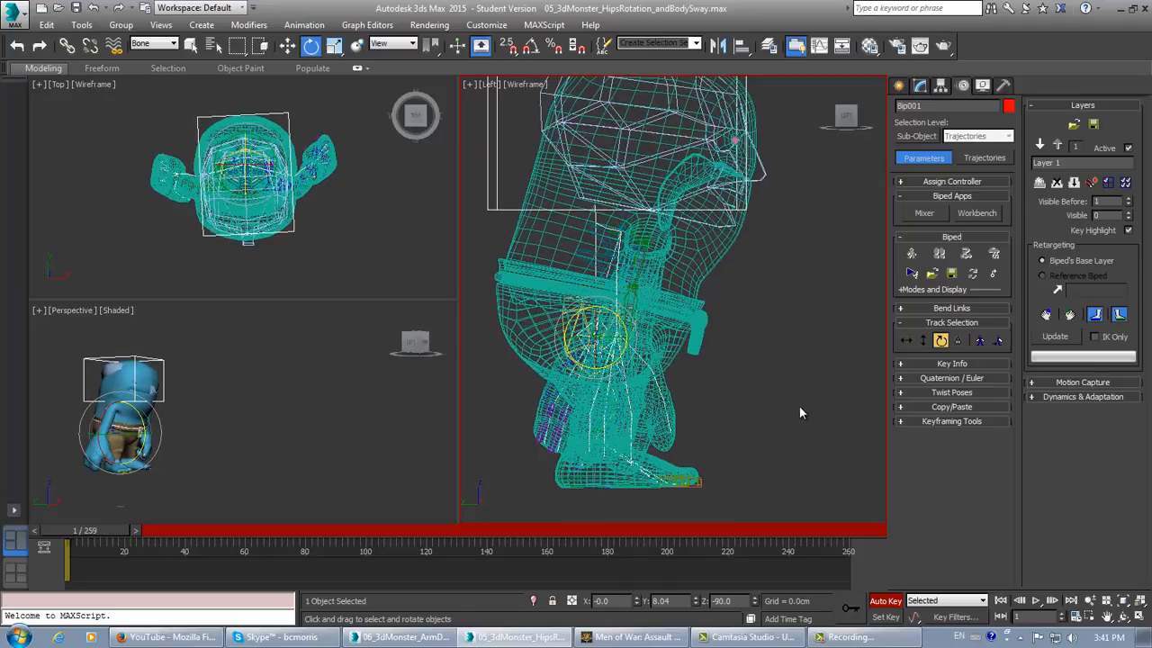
middle_drag(793, 393, 789, 398)
middle_drag(241, 433, 264, 453)
scroll(269, 423, up, 3)
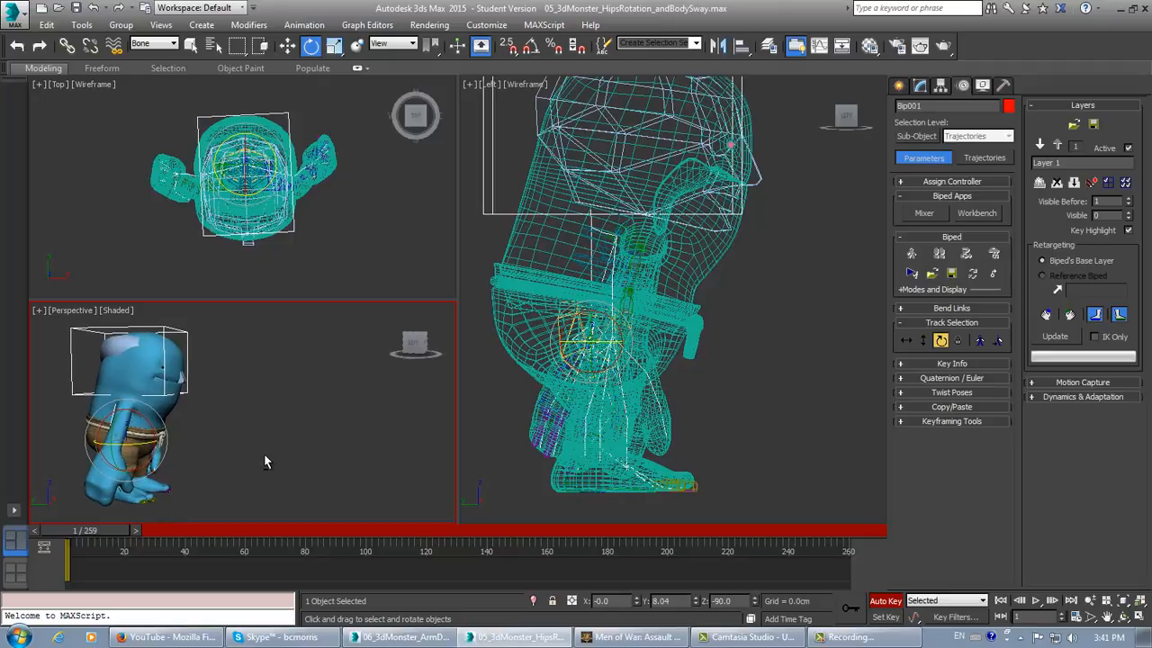
click(93, 9)
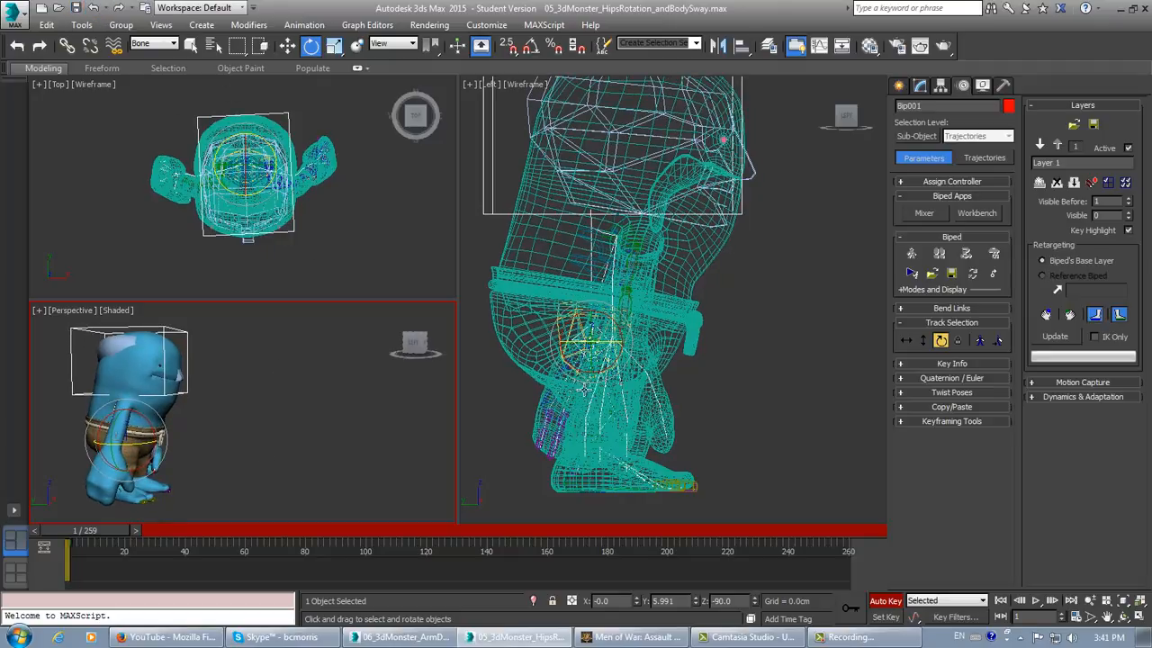
Step: Scrub the first frames of the walk to examine the body's forward bend from the side
scroll(585, 382, up, 3)
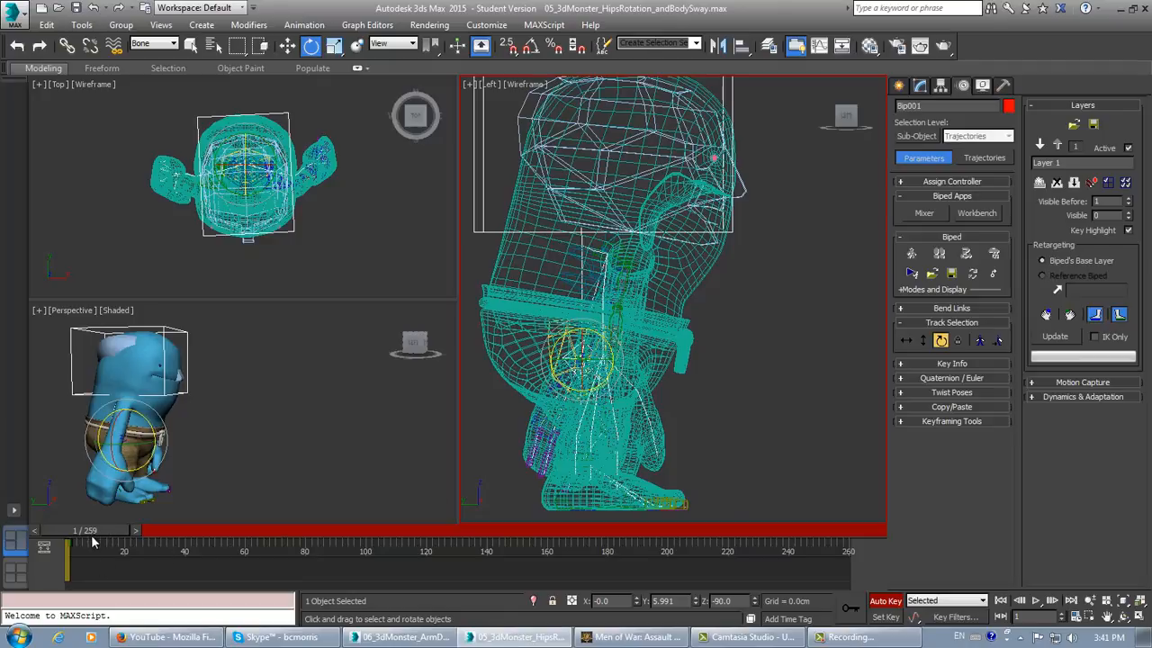
drag(92, 533, 39, 537)
key(e)
middle_drag(738, 427, 753, 403)
scroll(757, 433, down, 3)
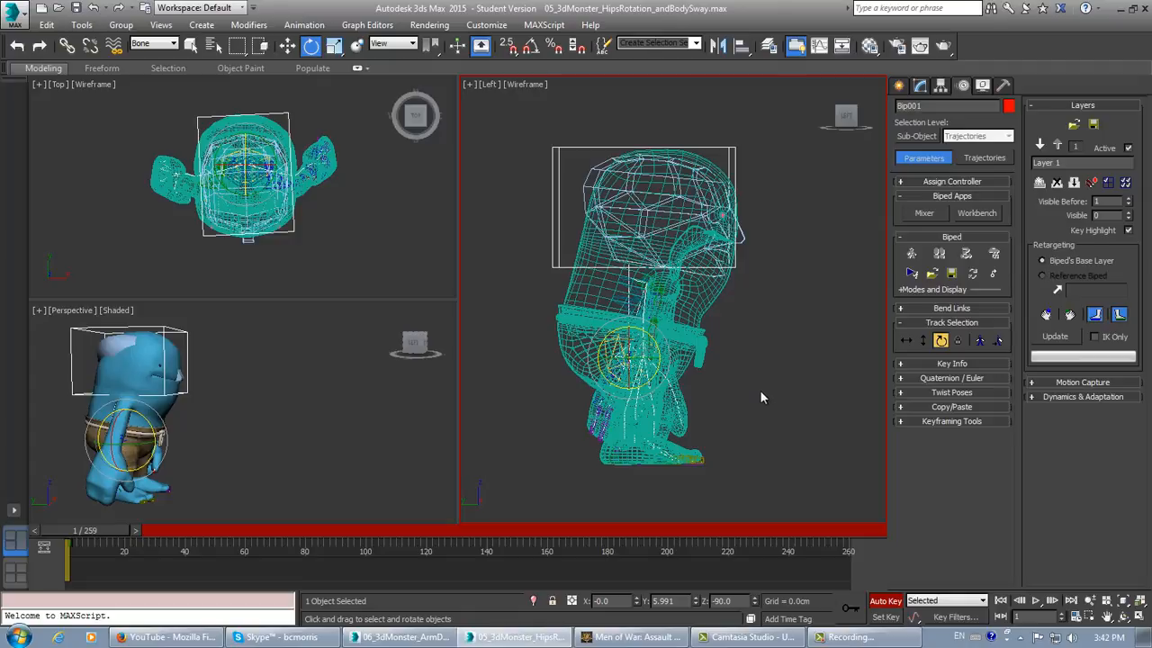
Step: Switch the Left viewport to the Front view and scrub the first frames to examine the pose from the front
click(491, 83)
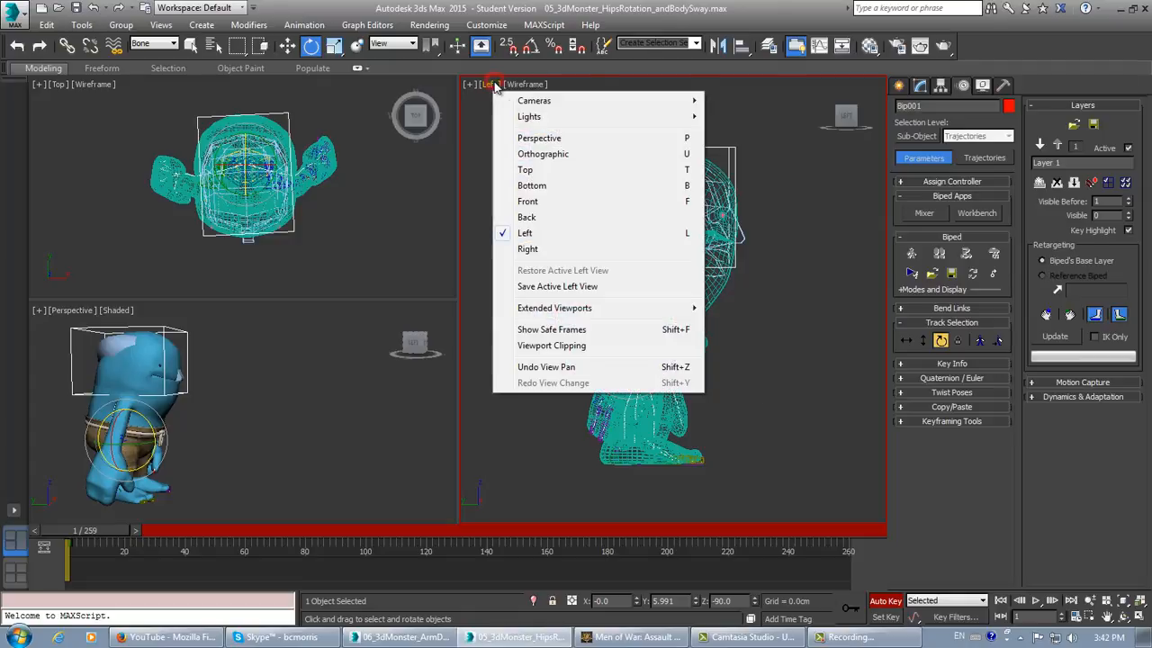
click(554, 201)
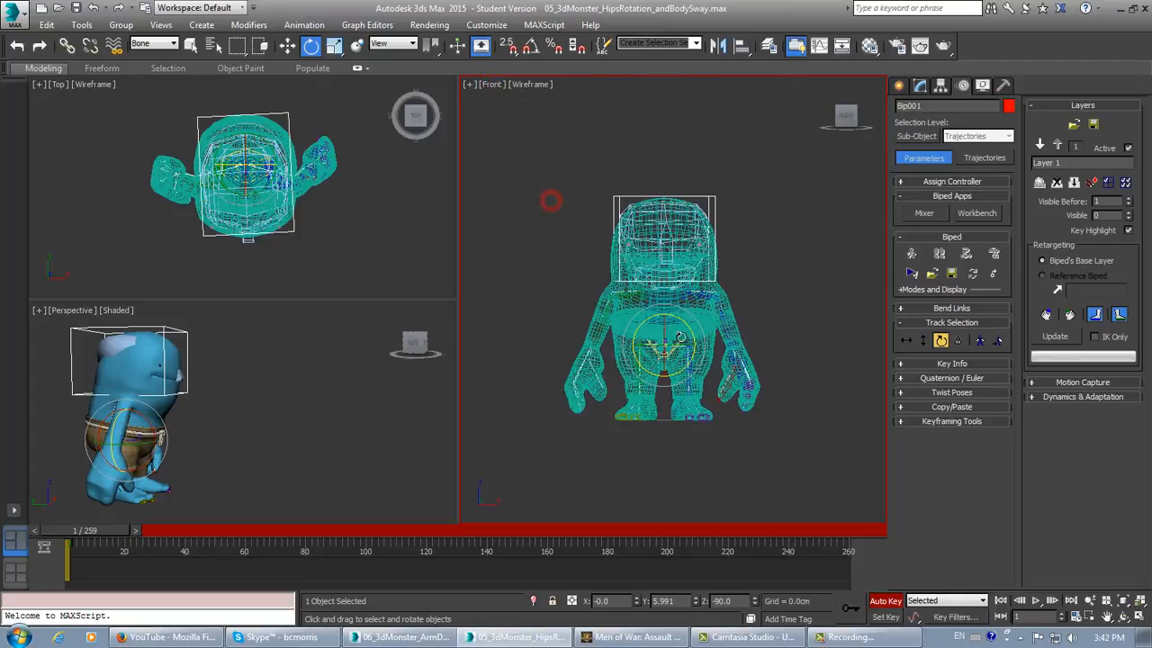
middle_drag(714, 334, 698, 338)
scroll(699, 339, up, 3)
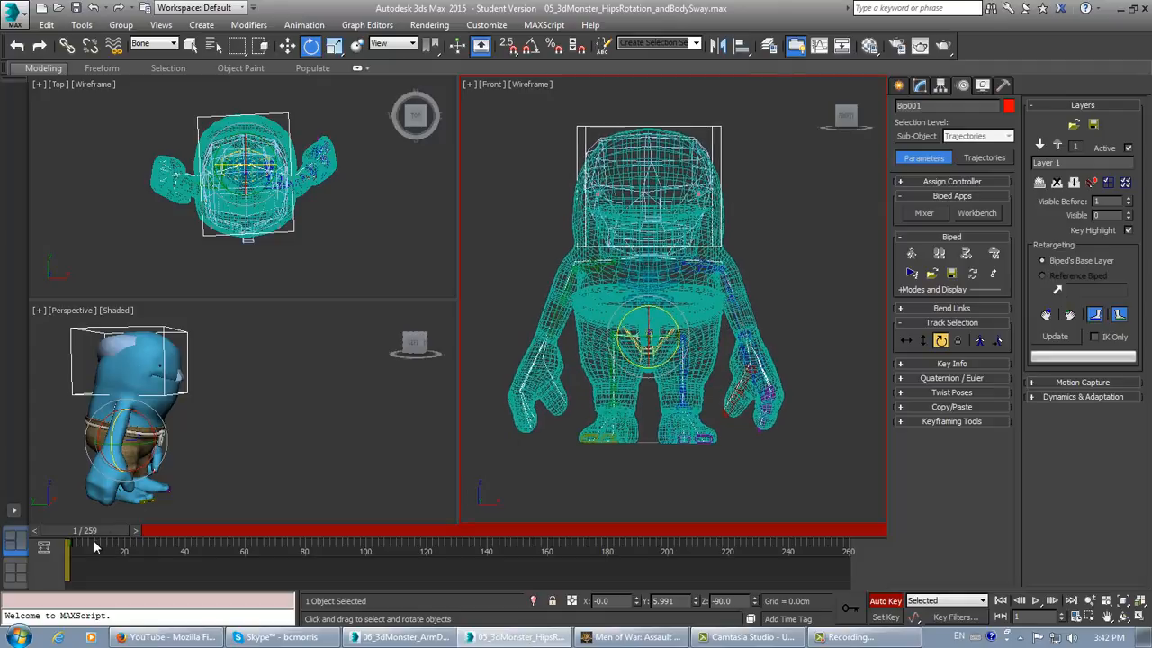
drag(88, 534, 112, 513)
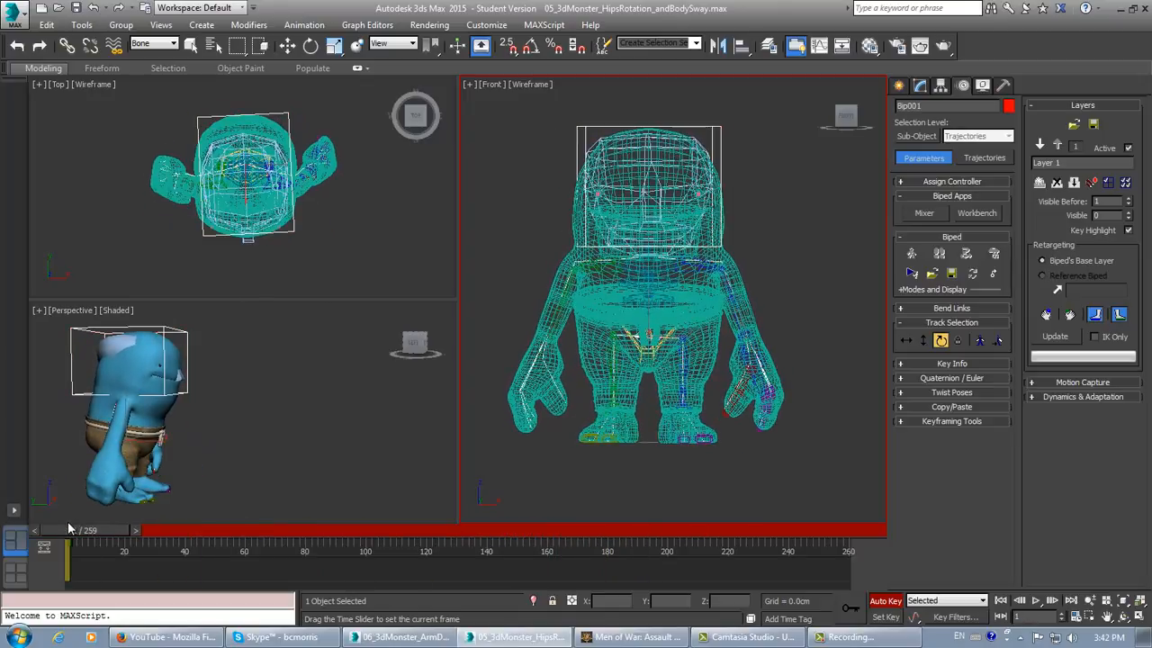
key(e)
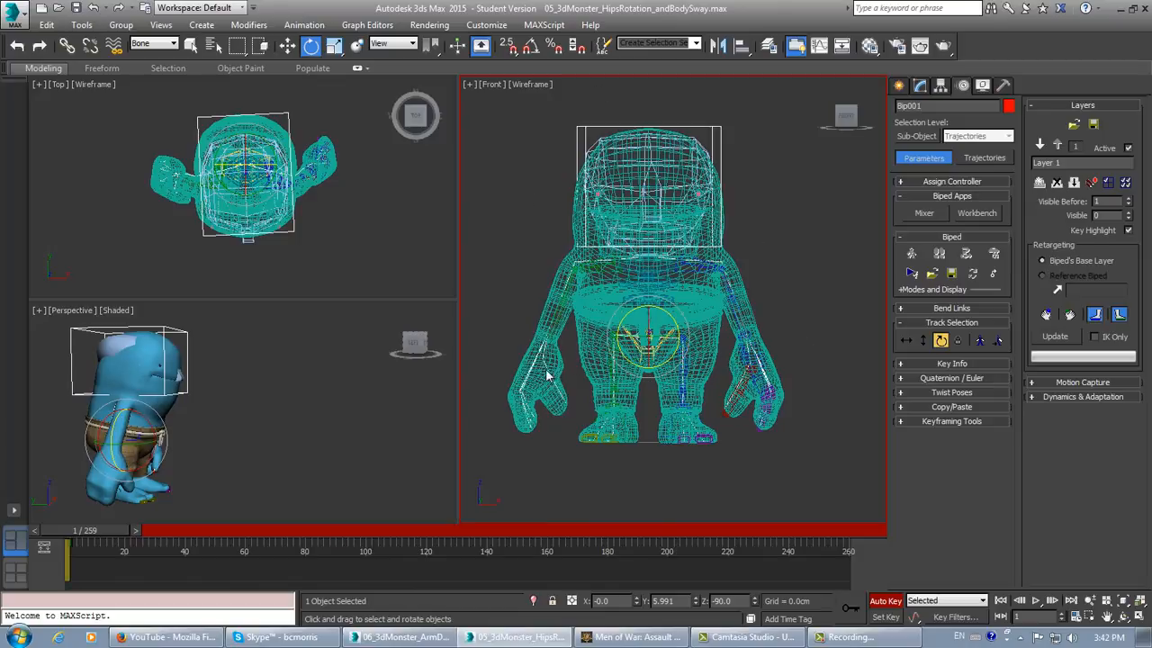
Step: Select the right hand's bones with the RHand_all selection set, unhiding and unfreezing its hidden or frozen objects
click(695, 43)
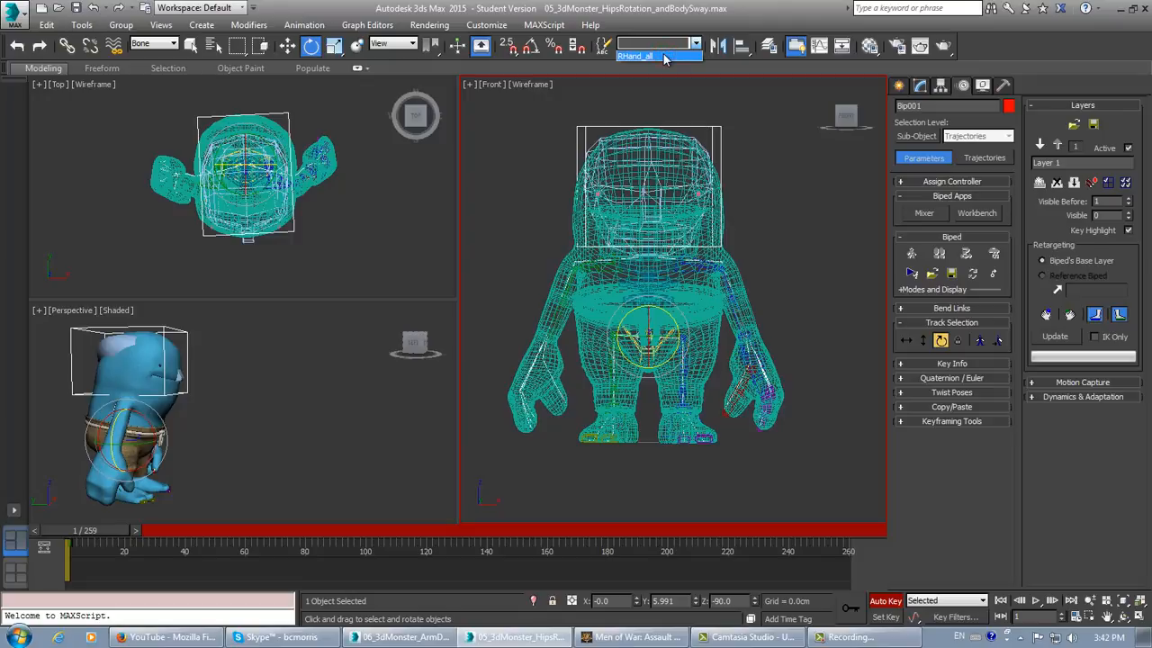
click(664, 57)
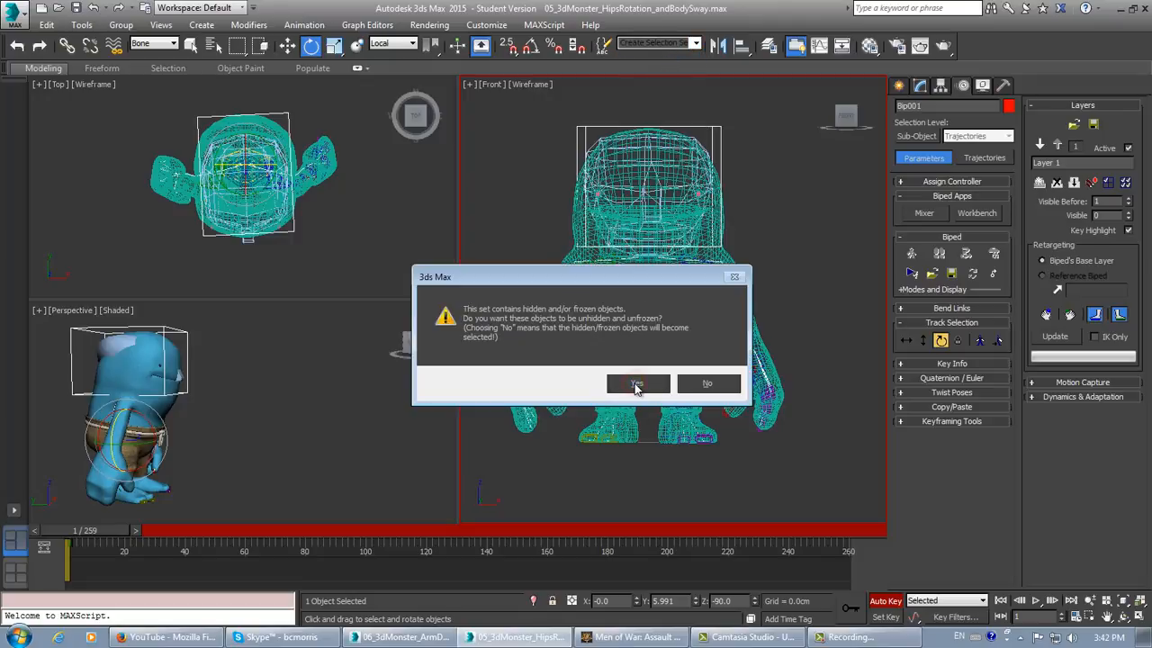
click(636, 384)
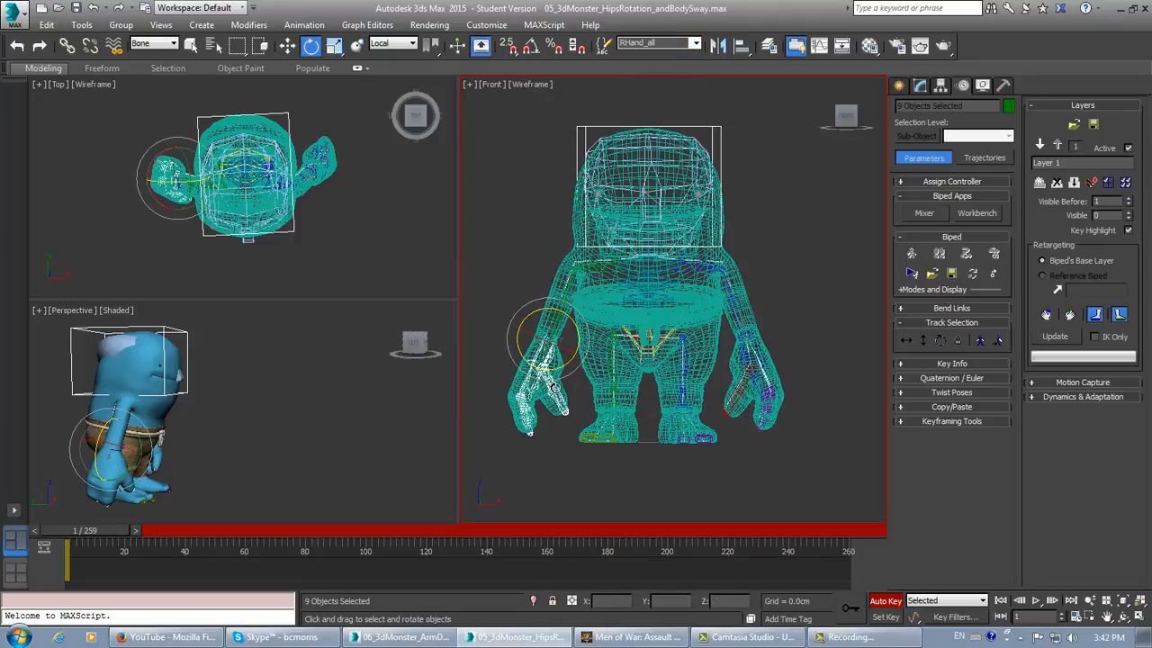
scroll(562, 393, up, 8)
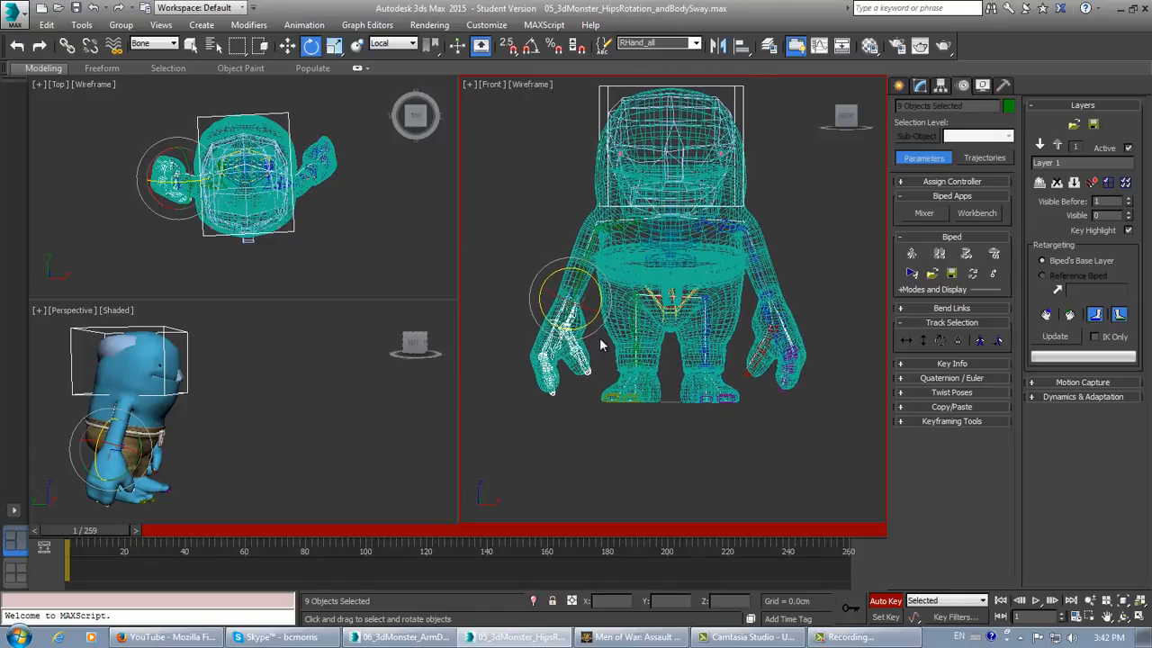
middle_drag(560, 363, 643, 333)
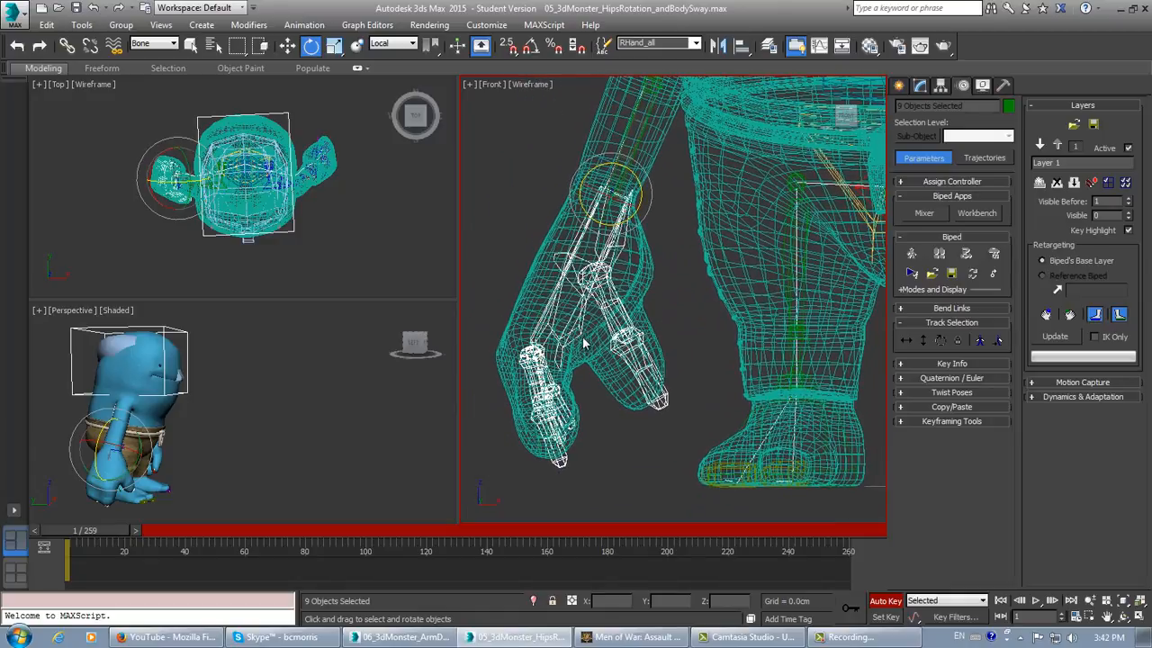
Step: Select both bones of the right thumb and rotate them about 24 degrees around their local Z axis in the Perspective viewport
click(621, 304)
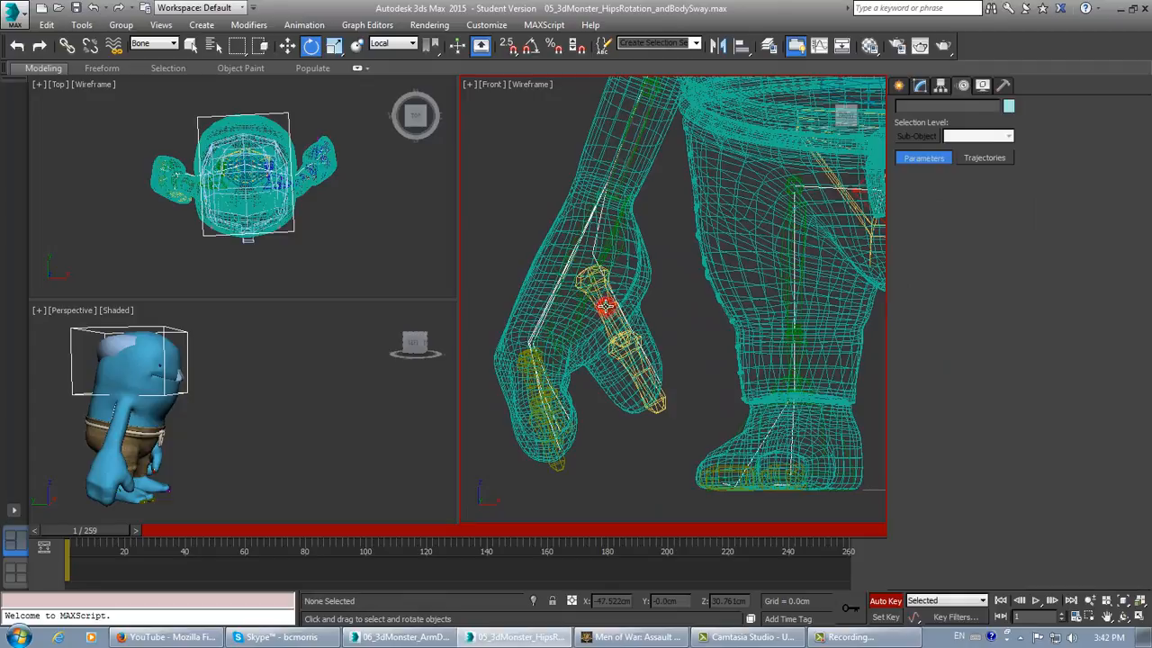
double_click(606, 307)
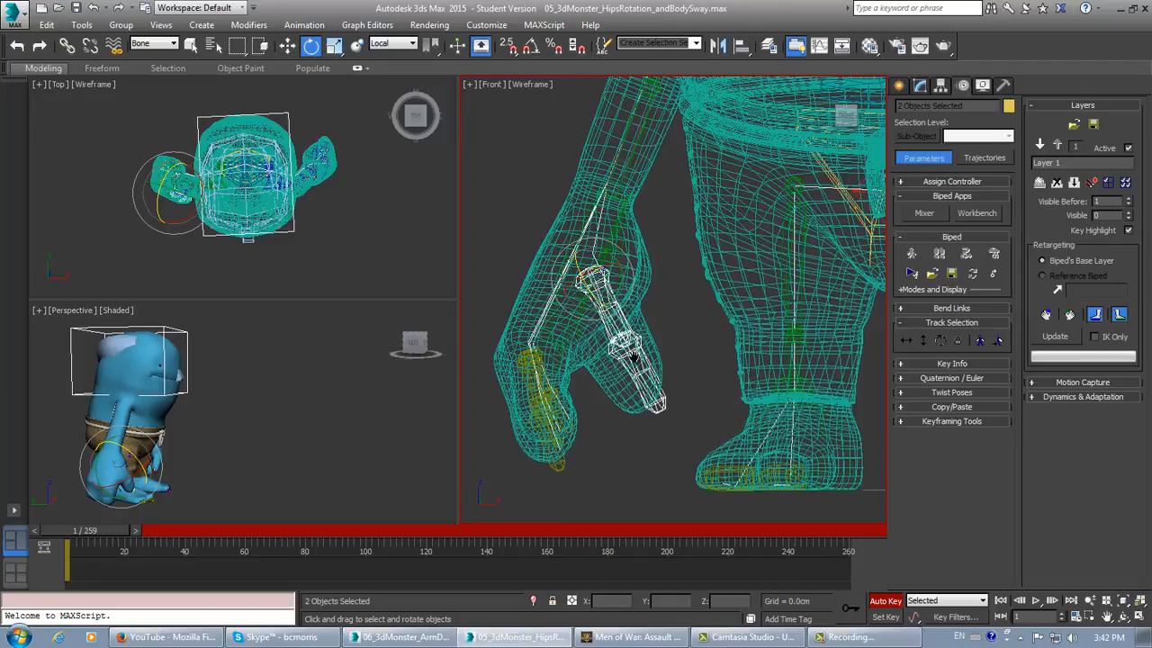
middle_drag(634, 356, 619, 362)
middle_drag(270, 418, 278, 414)
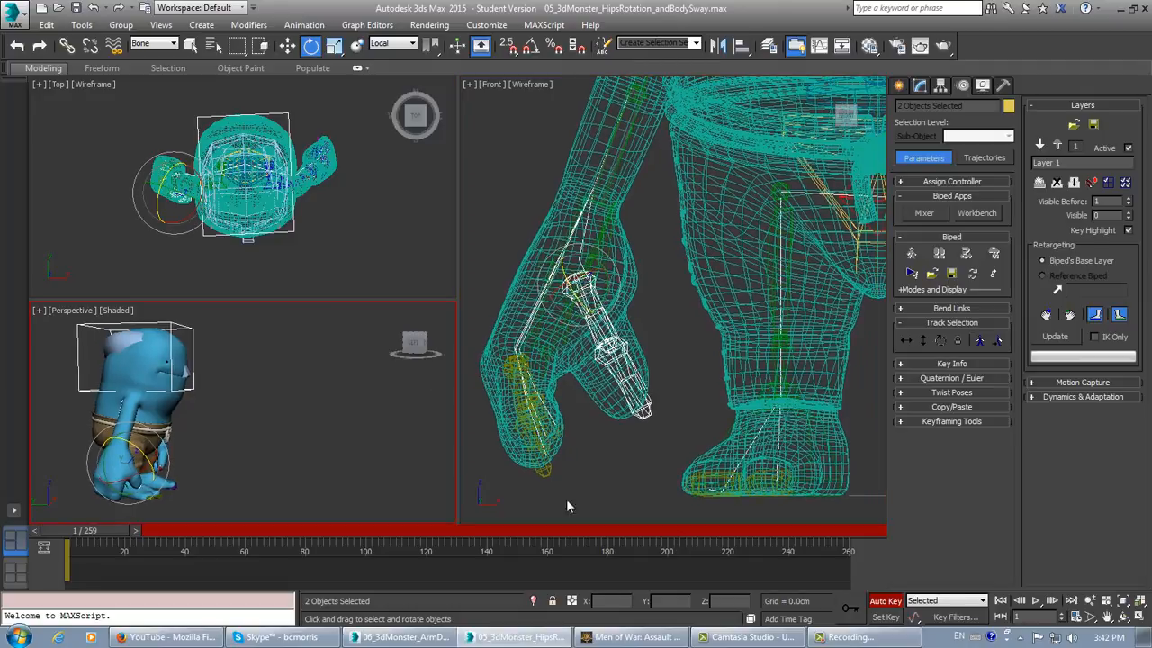
click(1139, 616)
alt+middle_drag(813, 463, 612, 319)
scroll(612, 318, up, 4)
middle_drag(483, 332, 594, 308)
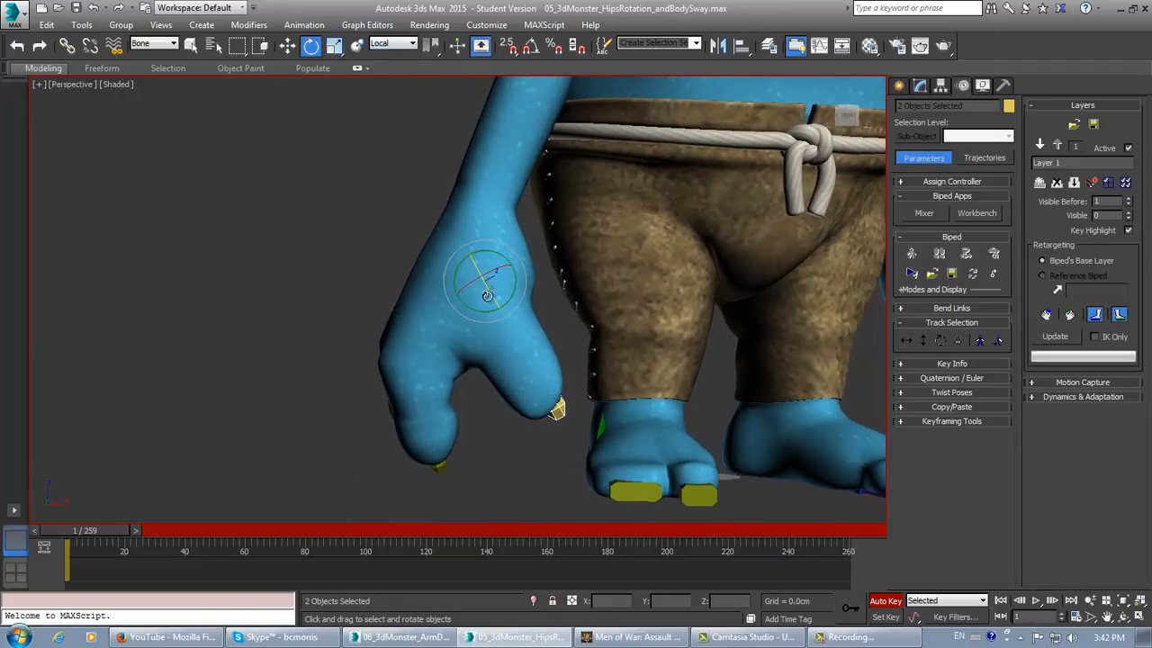
drag(486, 290, 502, 319)
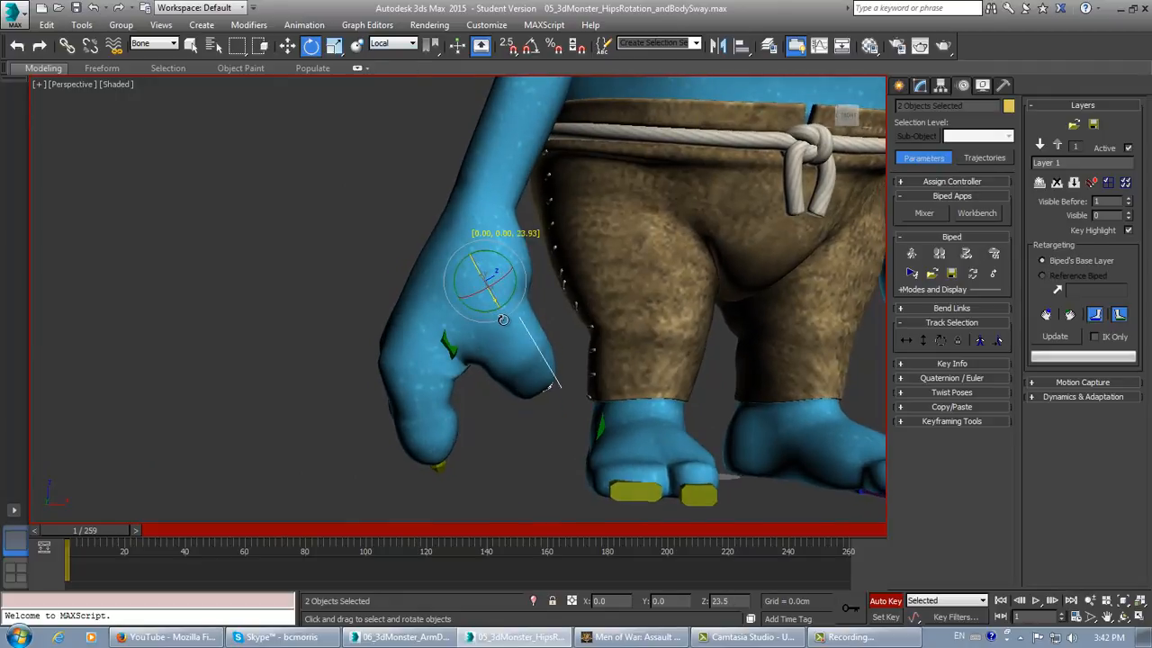
Step: Refine the right thumb's pose with small rotations of its base bone, R Finger0, checking the hand from several angles
alt+middle_drag(504, 321, 547, 354)
click(512, 323)
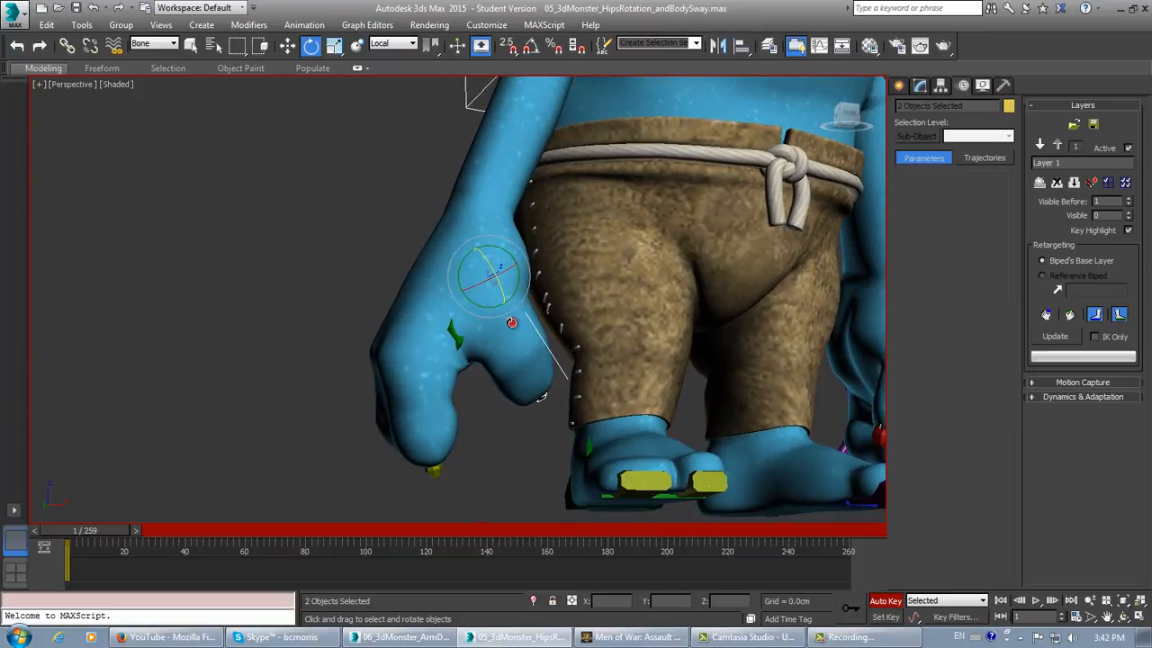
drag(502, 288, 525, 300)
alt+middle_drag(526, 299, 511, 302)
drag(519, 277, 519, 292)
alt+middle_drag(519, 292, 580, 332)
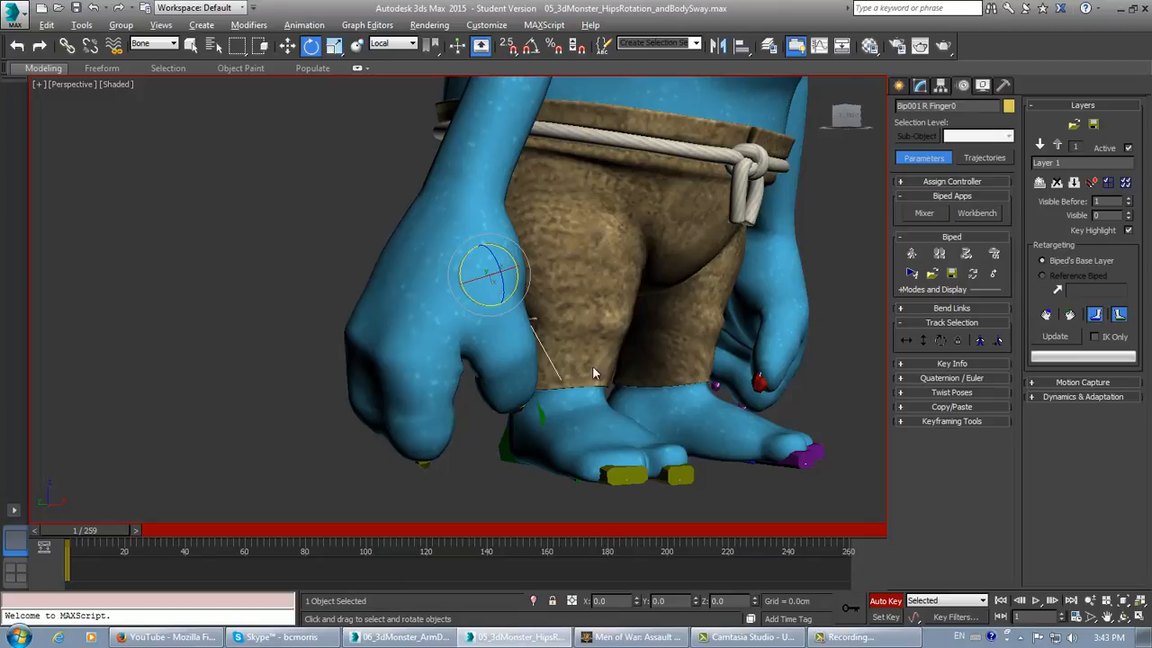
alt+middle_drag(592, 365, 559, 371)
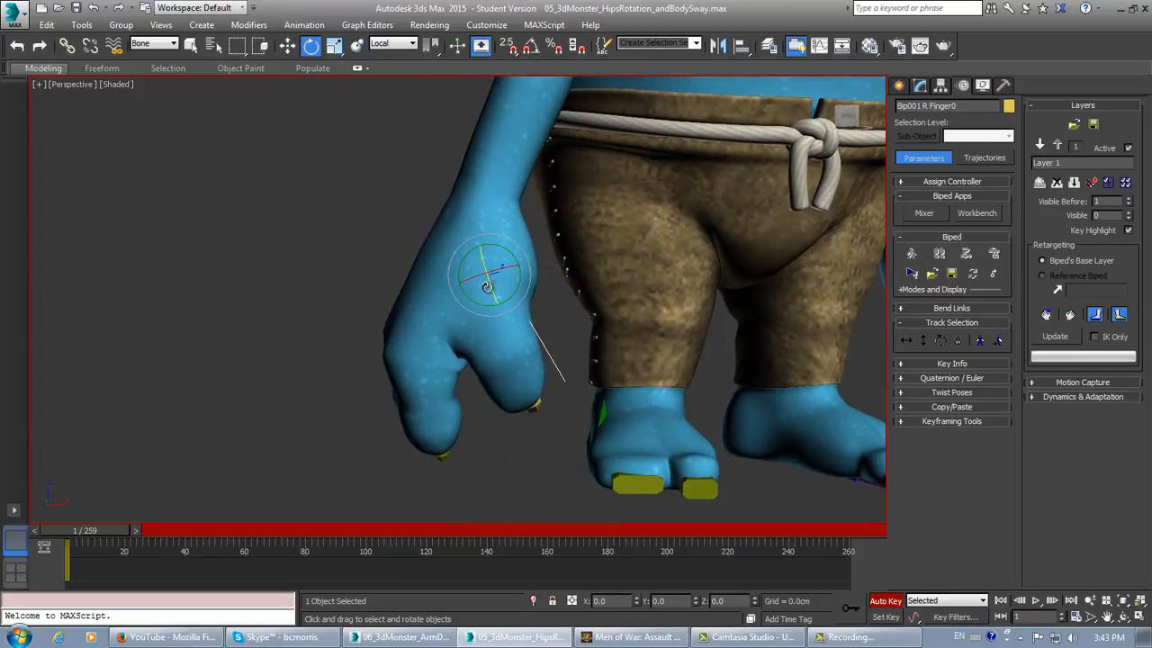
drag(489, 286, 522, 277)
mouse_move(511, 395)
alt+middle_down()
mouse_move(568, 387)
mouse_move(460, 388)
mouse_move(510, 402)
alt+middle_up()
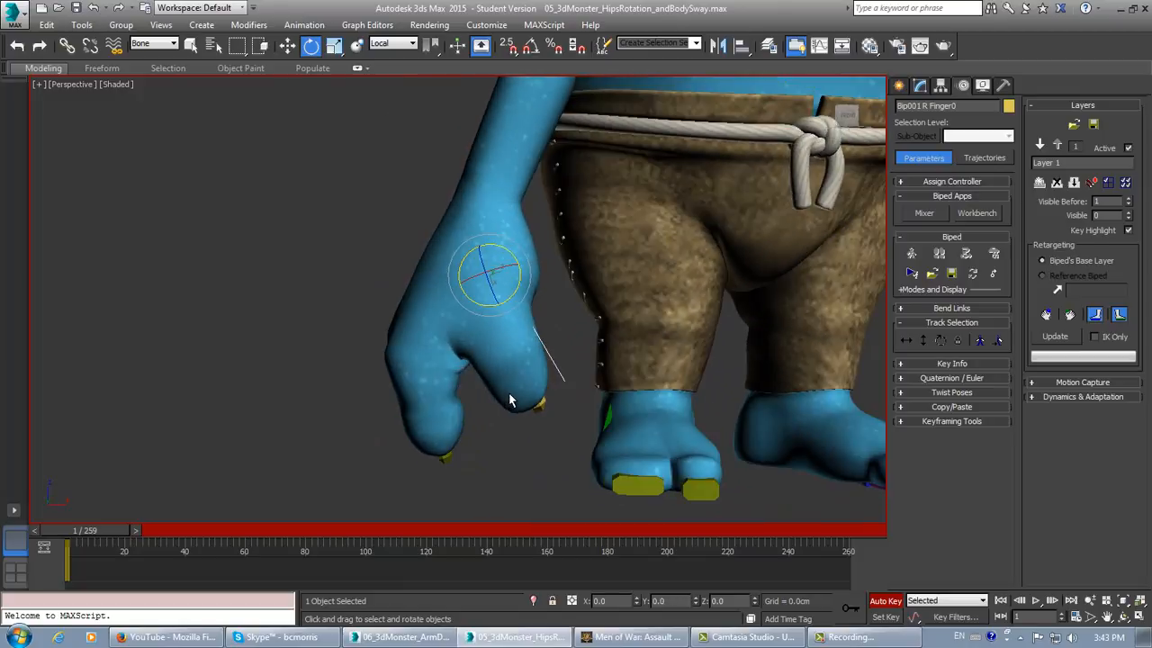
Step: Return to the multi-viewport layout and select the right hand's six finger bones in the Front viewport, leaving out the hand and thumb
click(1139, 619)
scroll(572, 322, up, 6)
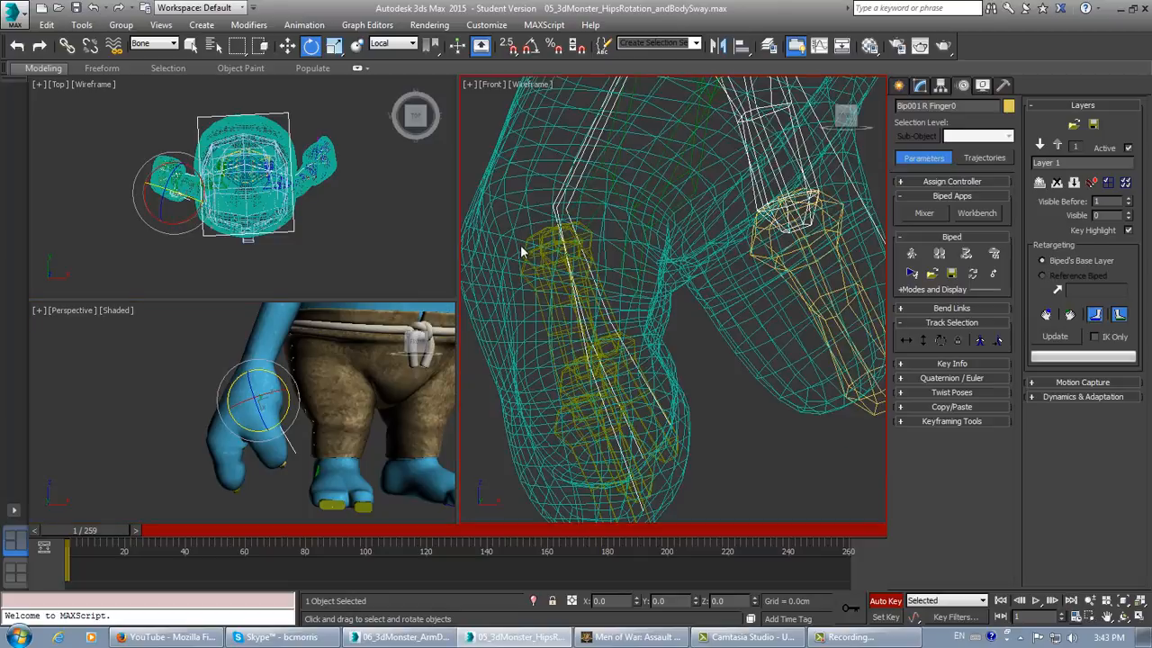
scroll(581, 192, down, 4)
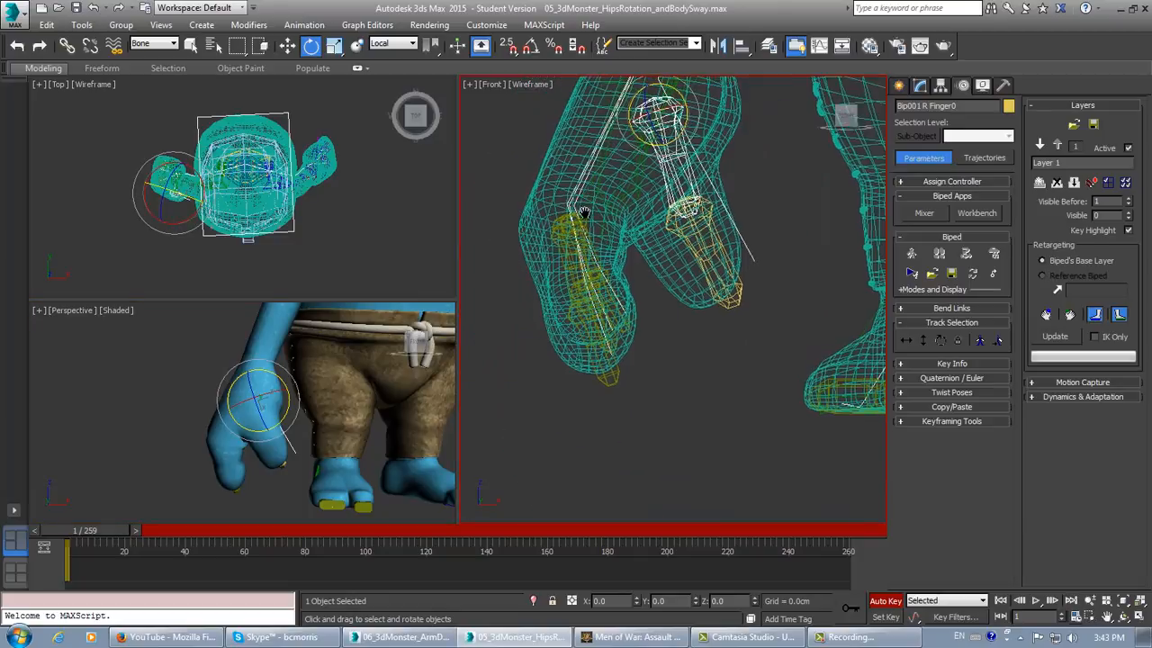
double_click(642, 200)
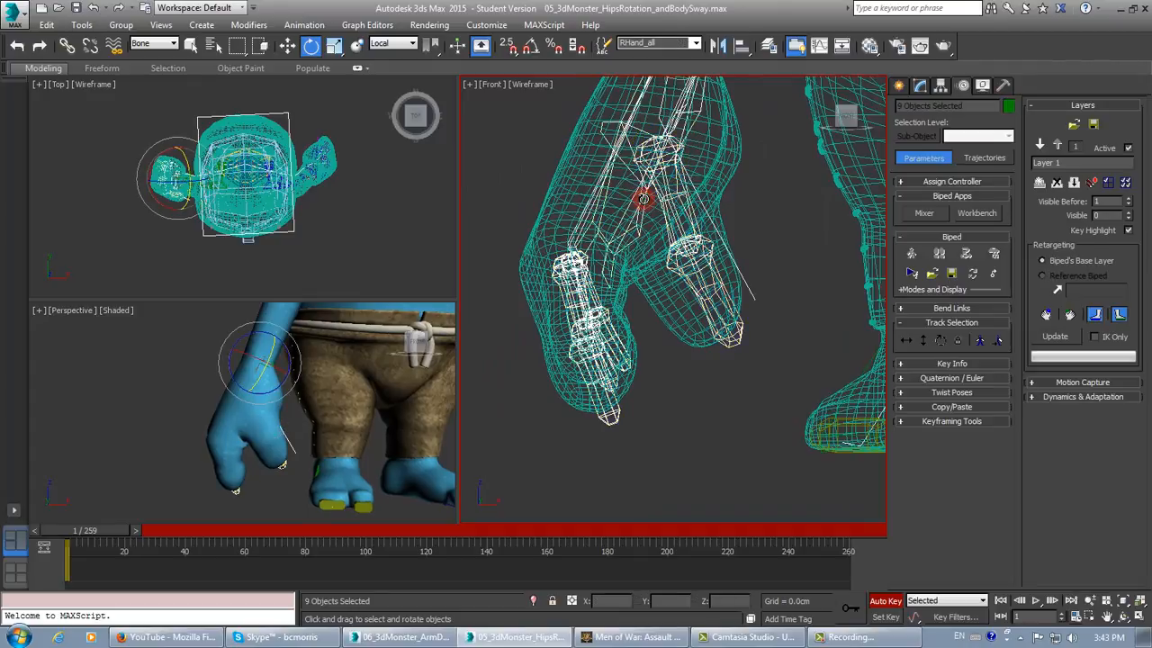
scroll(602, 310, down, 4)
scroll(602, 310, up, 4)
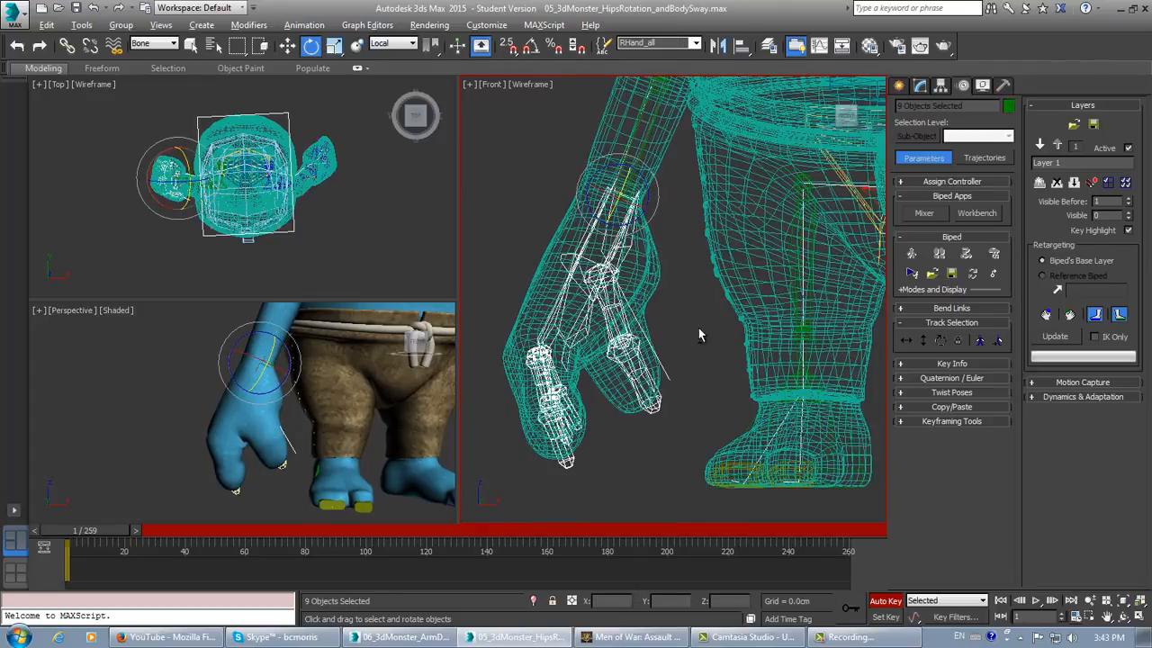
alt+drag(697, 328, 603, 412)
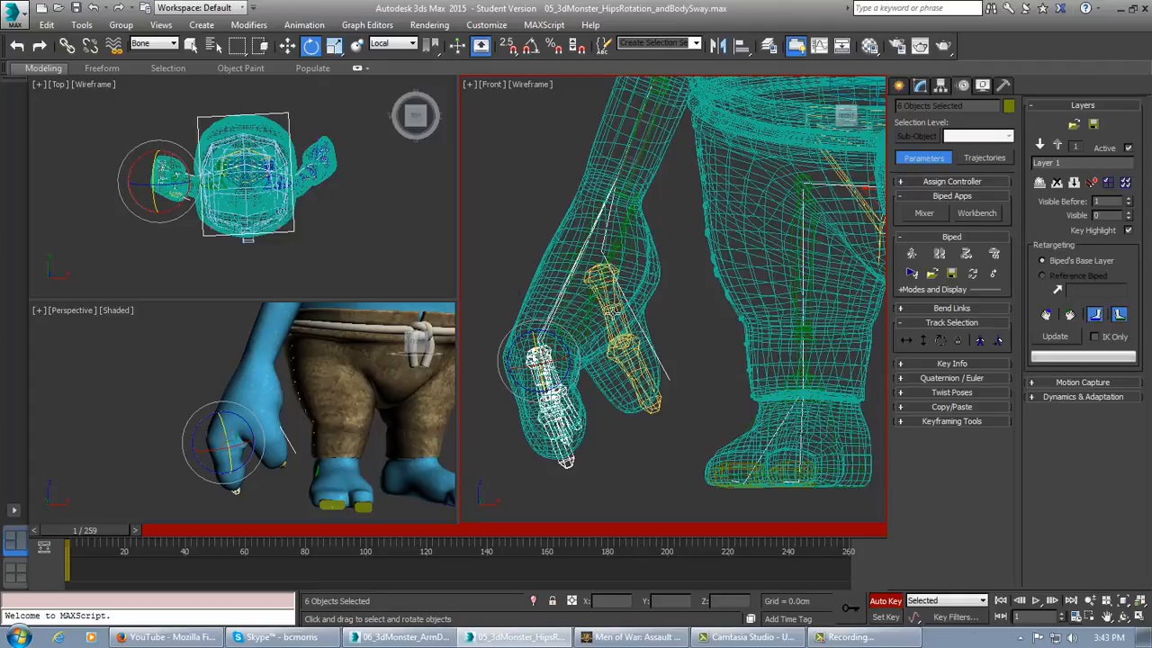
middle_drag(614, 389, 669, 331)
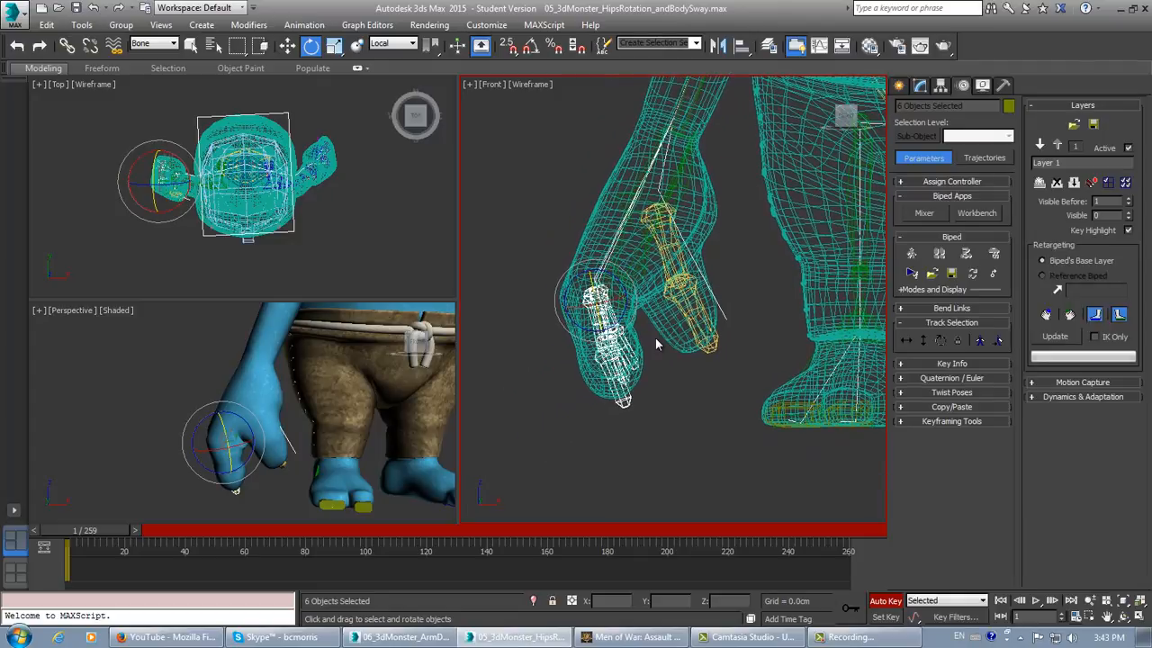
scroll(656, 338, up, 2)
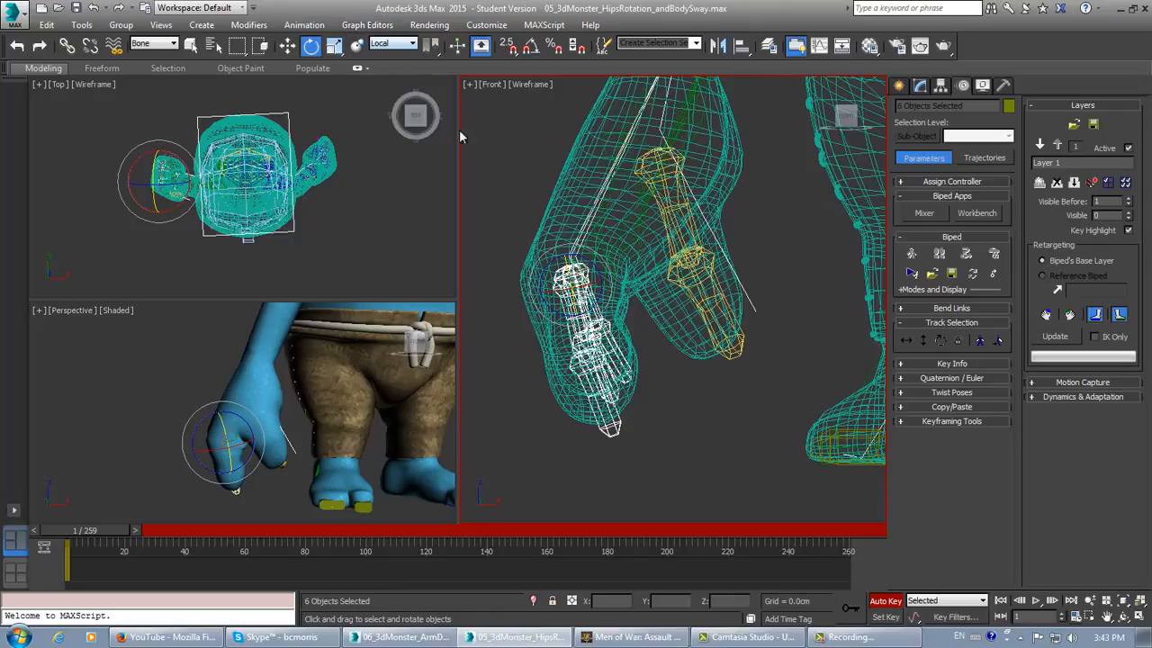
Step: Rotate the six selected right finger bones together to curl the fingers inward, viewing the hand from the side in the Perspective viewport
drag(583, 301, 594, 331)
middle_drag(321, 428, 396, 423)
scroll(305, 410, up, 2)
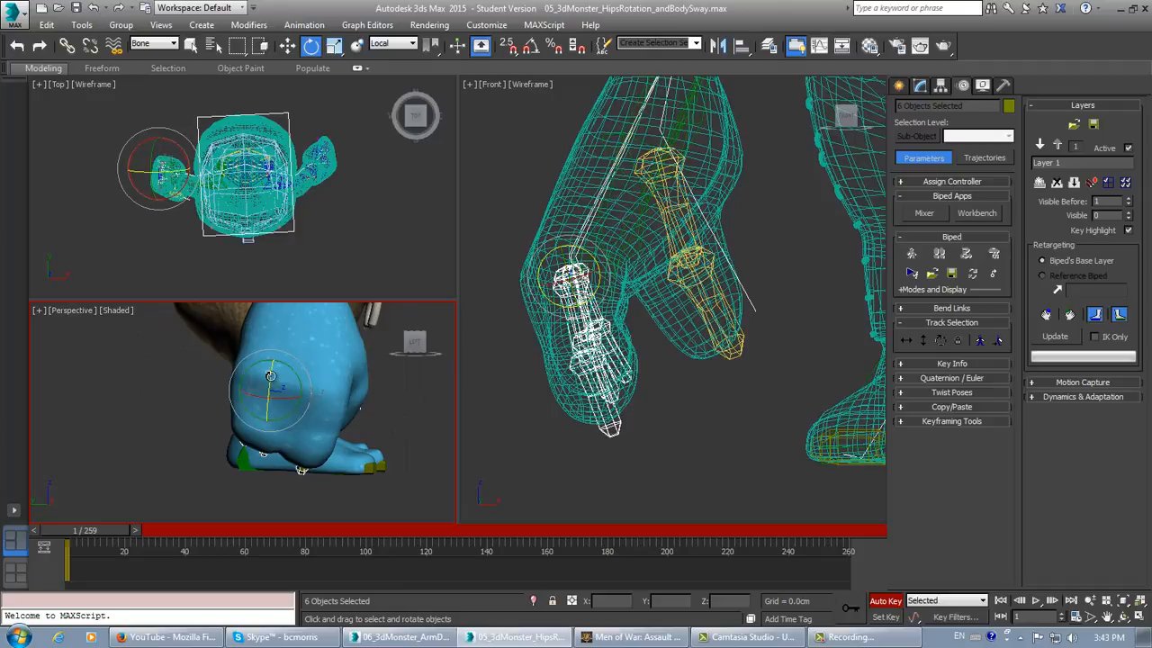
drag(270, 375, 268, 402)
Step: Select the end bone R Finger31 in the Front viewport and rotate it slightly to adjust that finger's curl
click(635, 326)
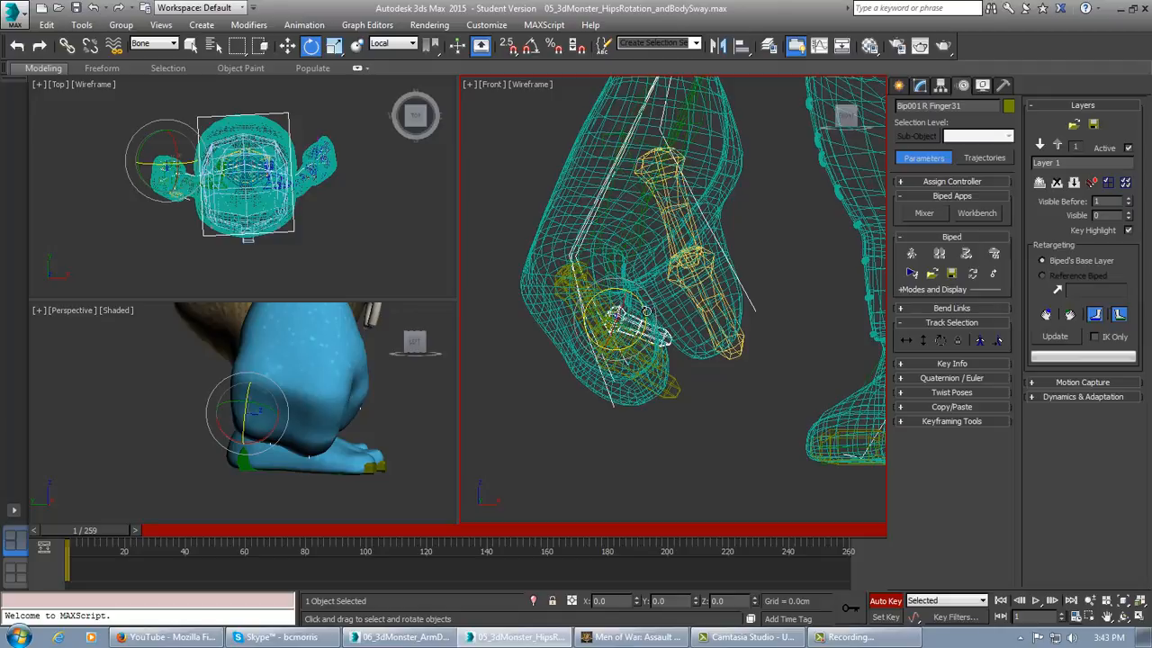
drag(646, 312, 602, 279)
click(594, 291)
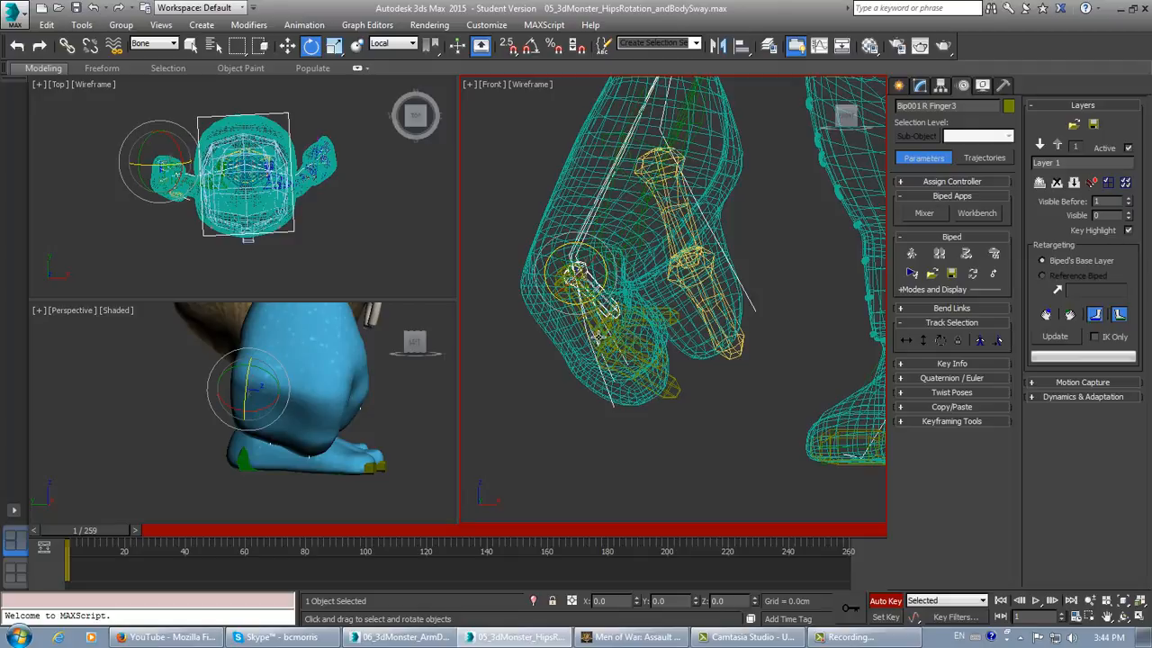
Step: Select R Finger1, show the Perspective viewport in wireframe, and rotate the bone slightly to loosen its curl
click(597, 337)
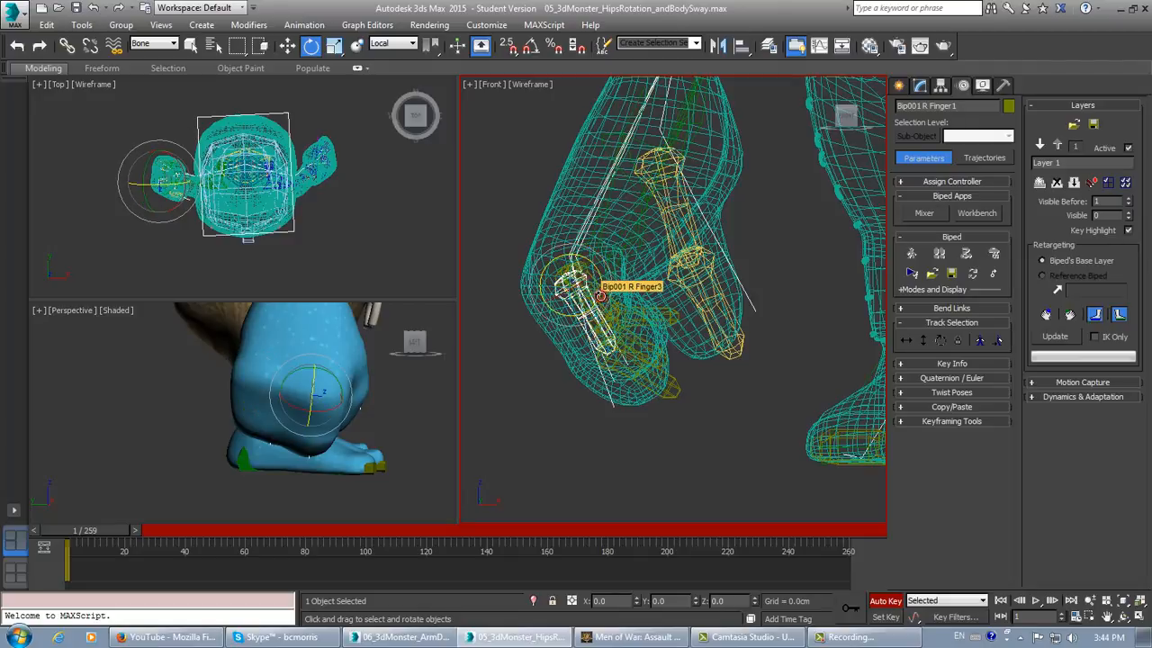
click(597, 289)
click(597, 337)
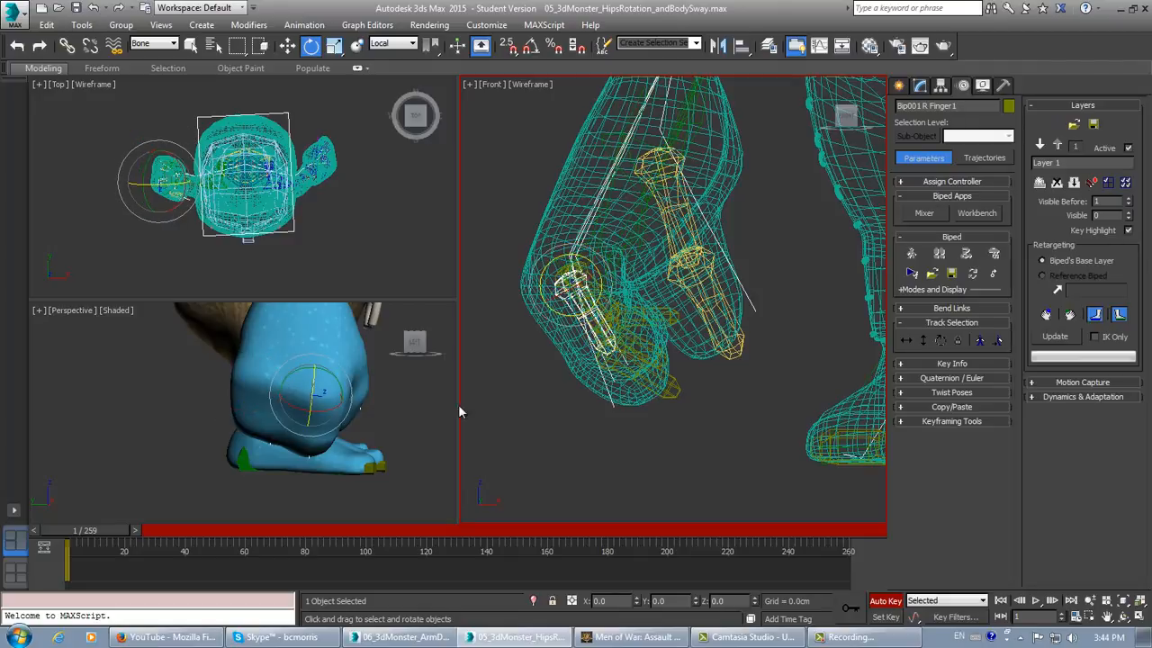
click(326, 419)
scroll(324, 415, up, 3)
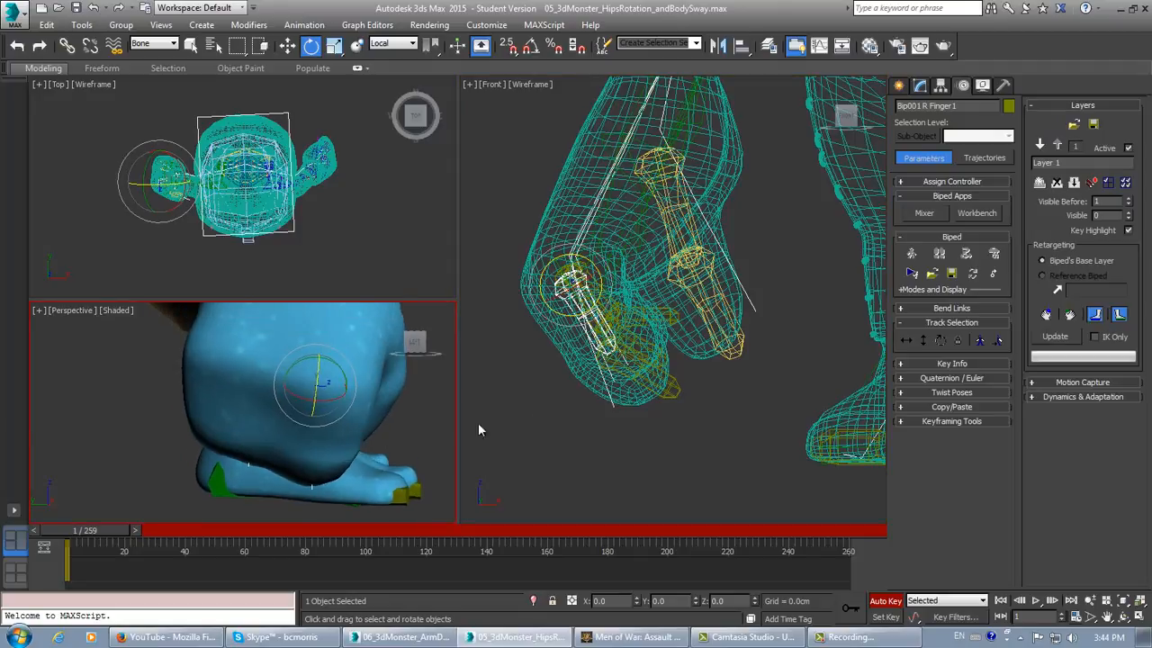
middle_drag(614, 392, 594, 410)
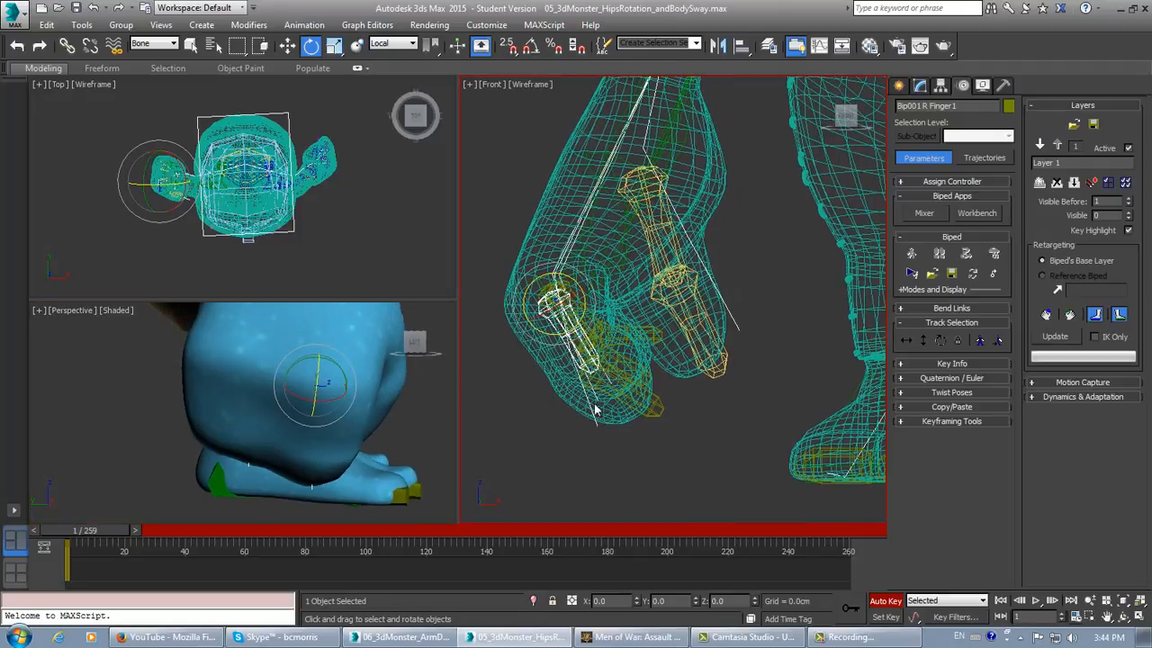
right_click(385, 423)
key(F4)
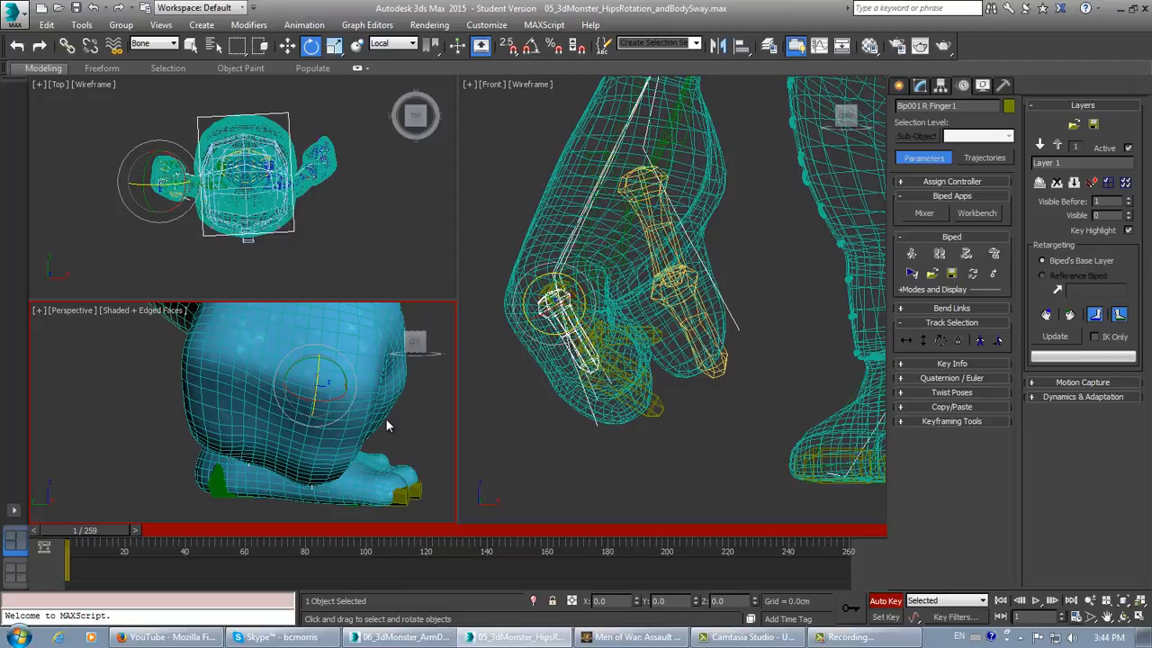
key(F4)
key(F3)
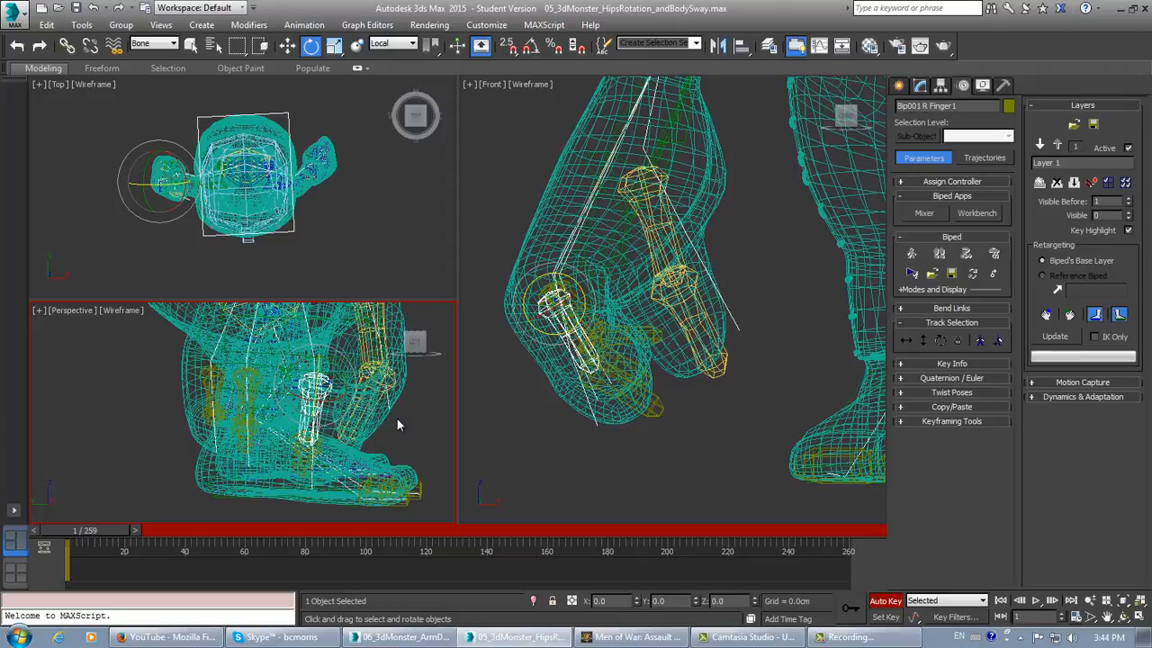
key(z)
mouse_move(333, 411)
alt+middle_down()
mouse_move(471, 424)
mouse_move(337, 432)
alt+middle_up()
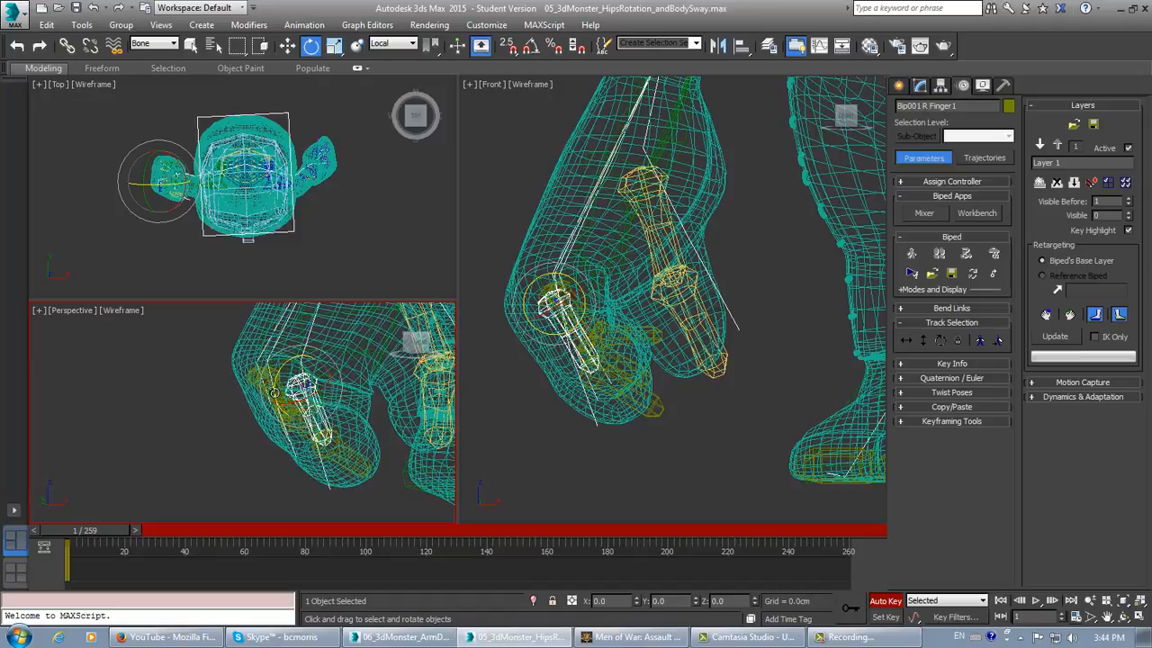
drag(273, 390, 273, 385)
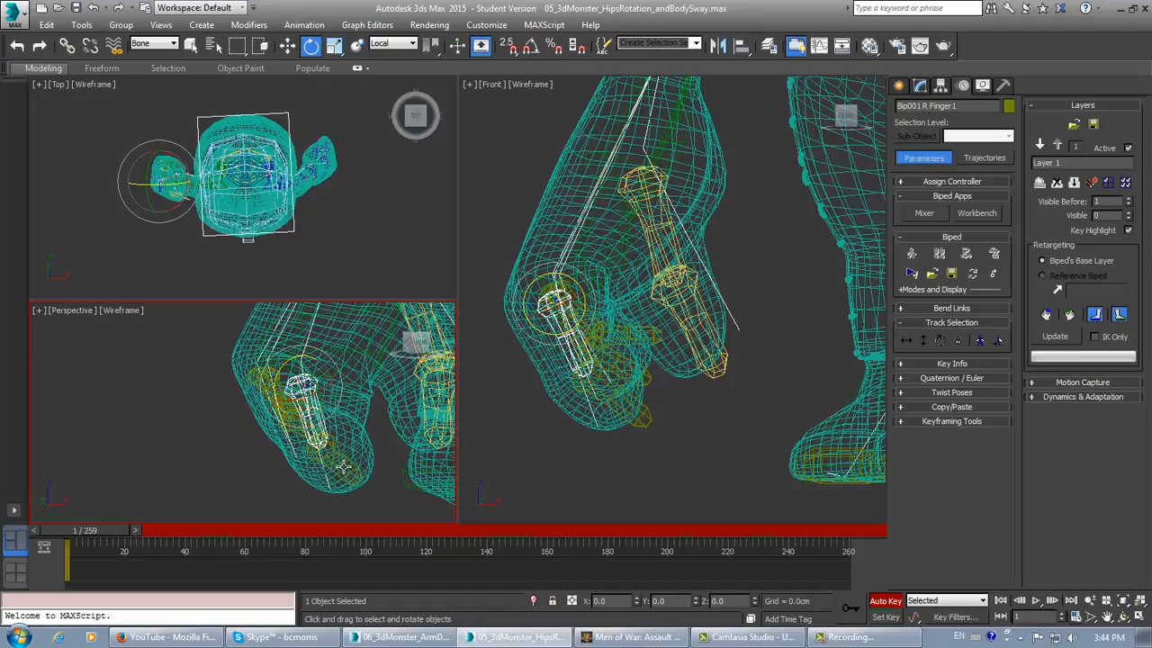
Step: Rotate the finger's end bone, R Finger11, slightly and return the Perspective viewport to shaded display to check the pose
click(310, 441)
drag(295, 443, 293, 432)
alt+middle_drag(317, 425, 354, 419)
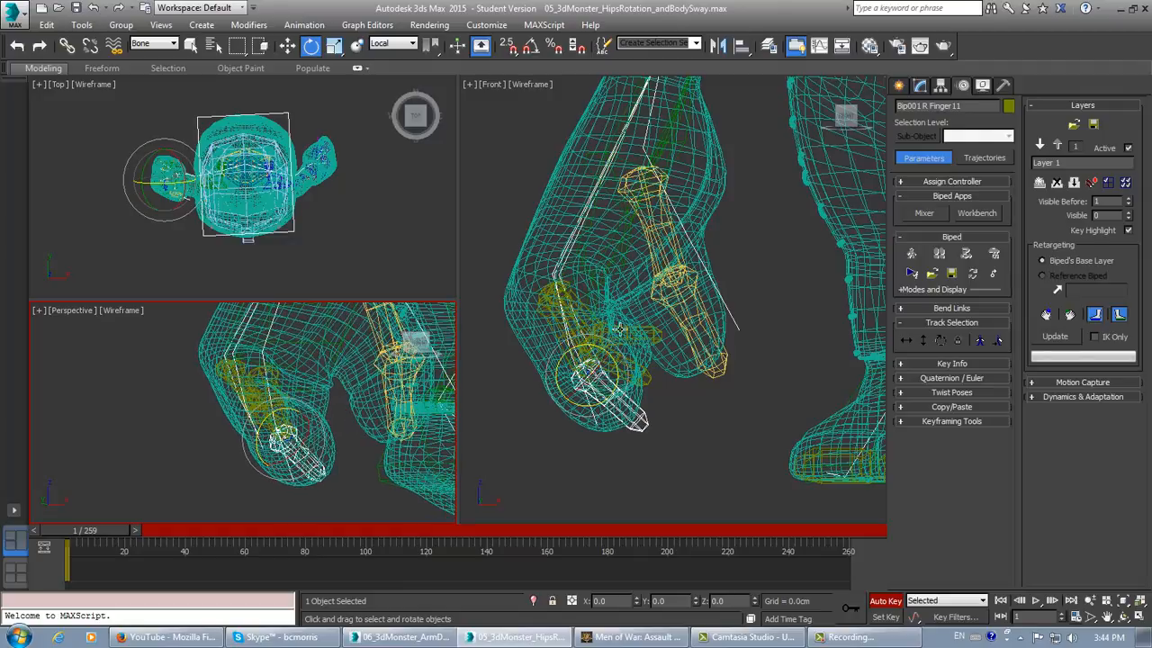
middle_drag(286, 378, 289, 372)
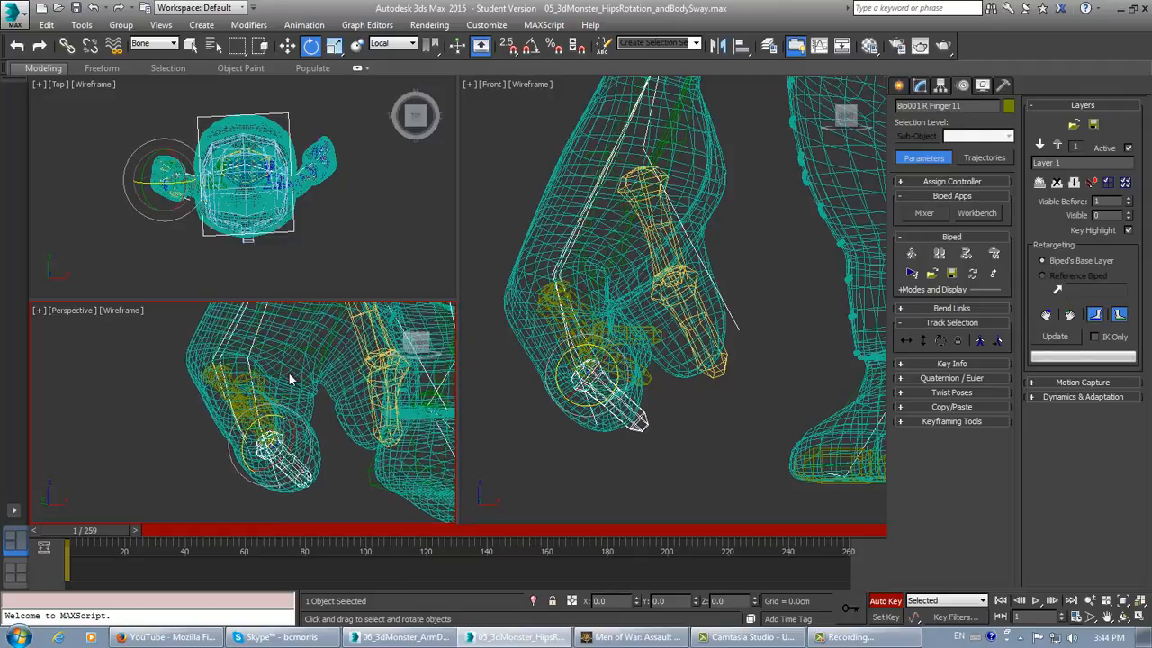
key(F3)
key(F4)
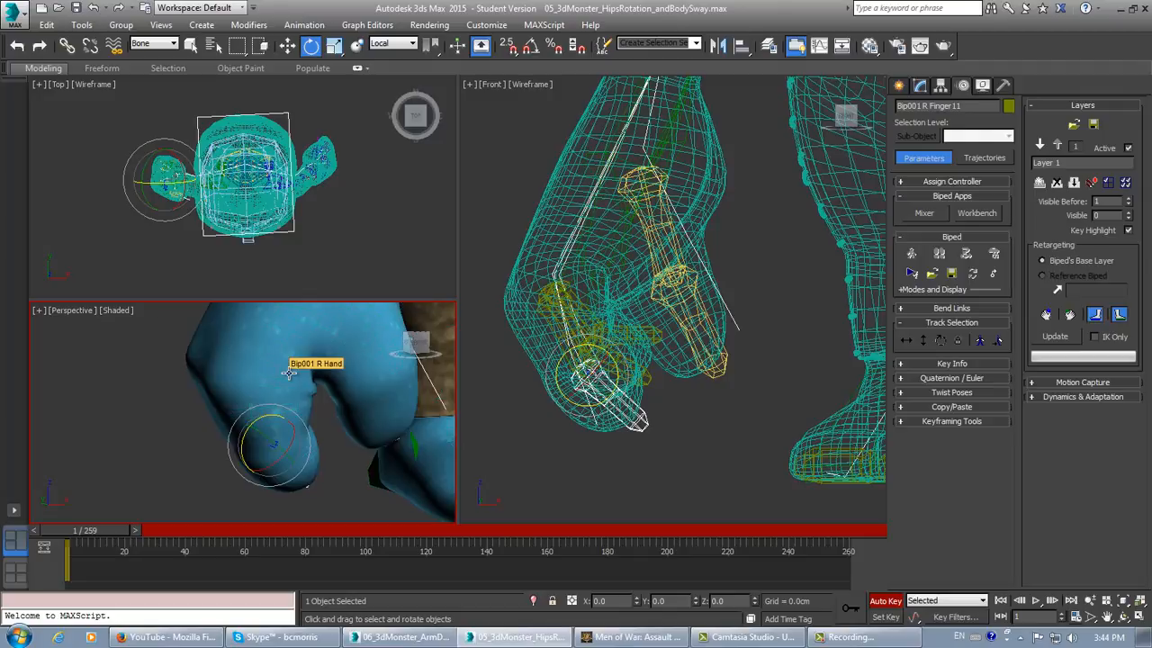
scroll(289, 372, down, 4)
alt+middle_drag(351, 416, 324, 370)
scroll(370, 434, down, 4)
scroll(370, 433, up, 2)
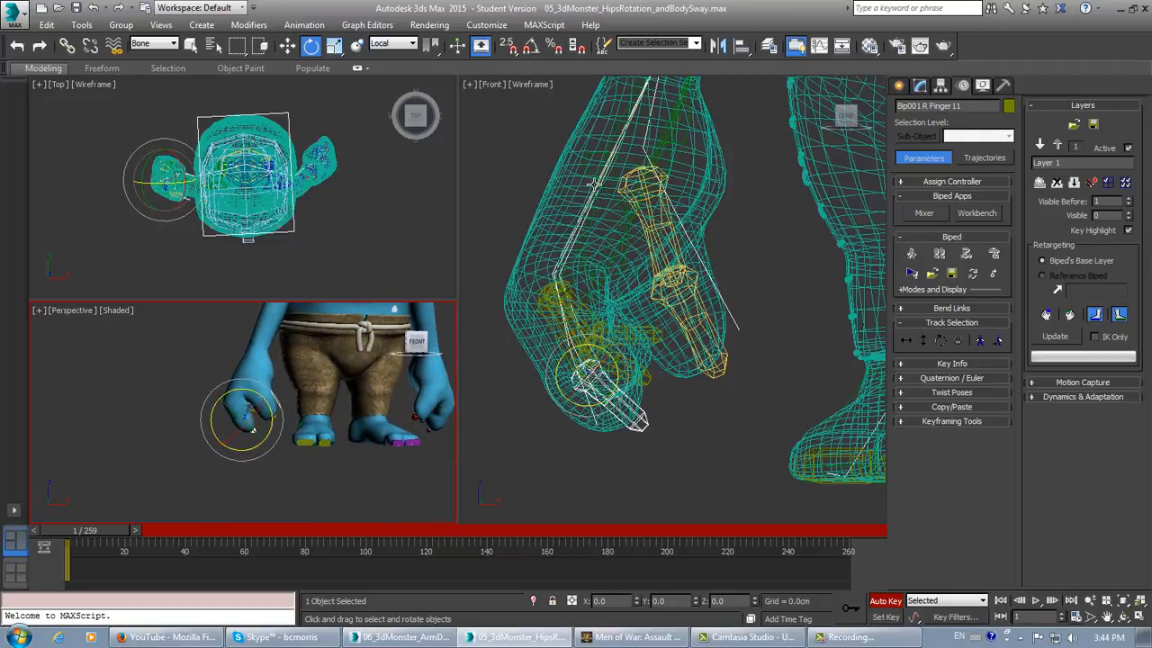
Step: Select the R Hand bone, maximize the Perspective viewport, and rotate the hand about -46 degrees around its local X axis
click(662, 139)
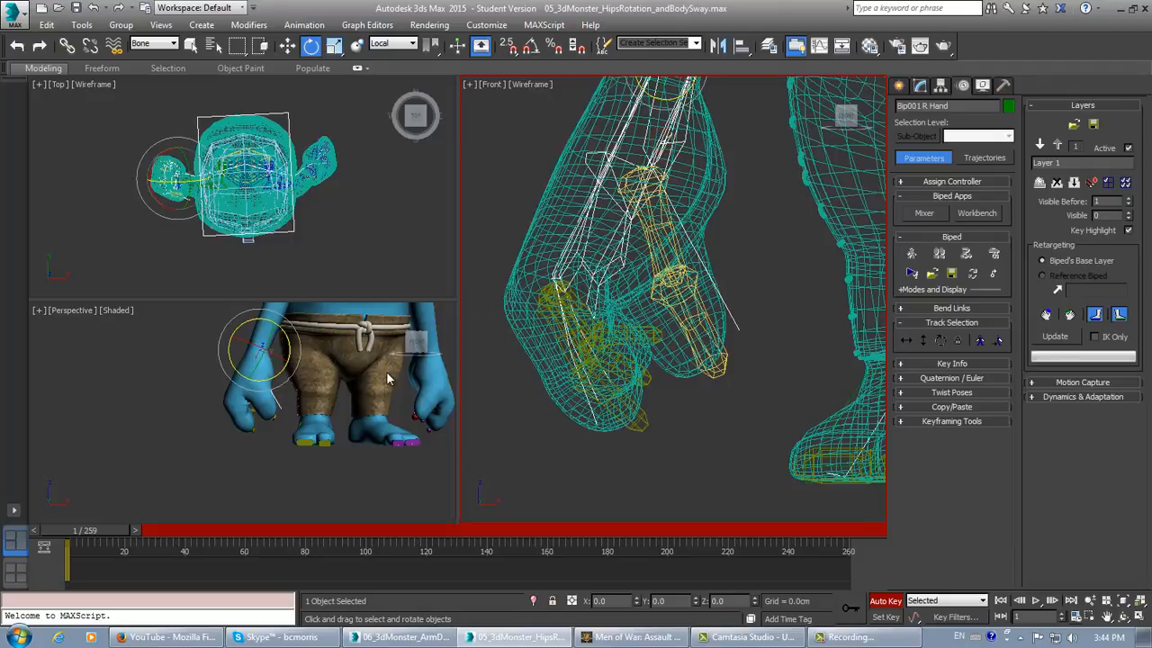
middle_drag(391, 379, 365, 429)
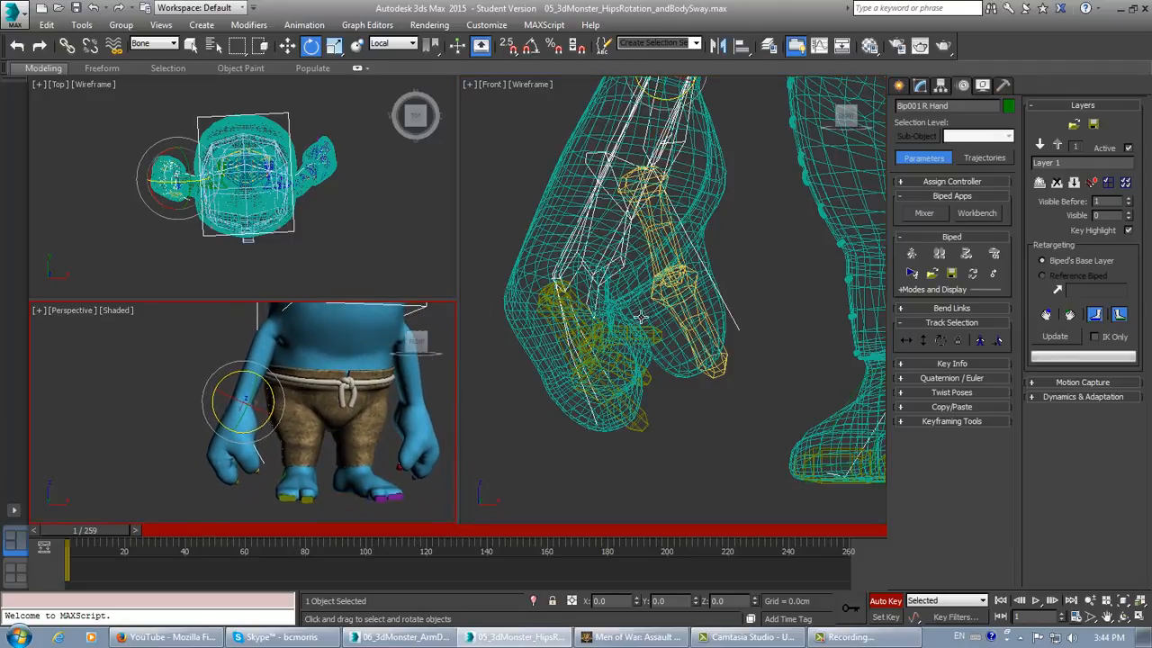
middle_drag(641, 317, 614, 370)
scroll(614, 372, down, 2)
middle_drag(397, 446, 391, 451)
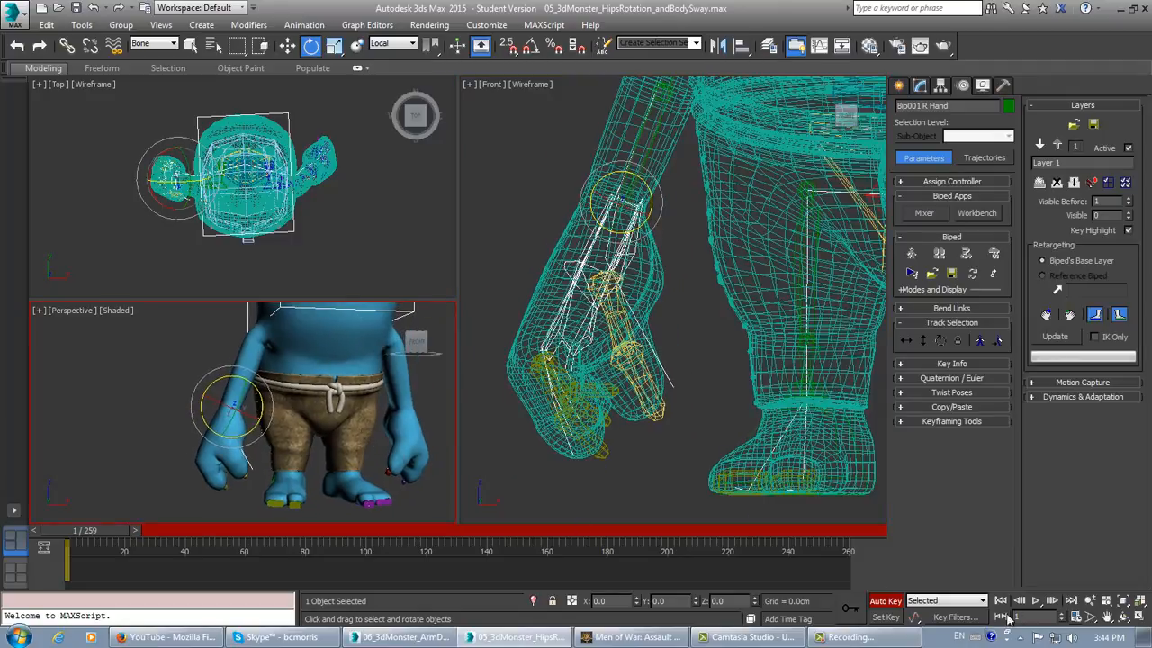
click(1140, 617)
middle_drag(632, 396, 579, 434)
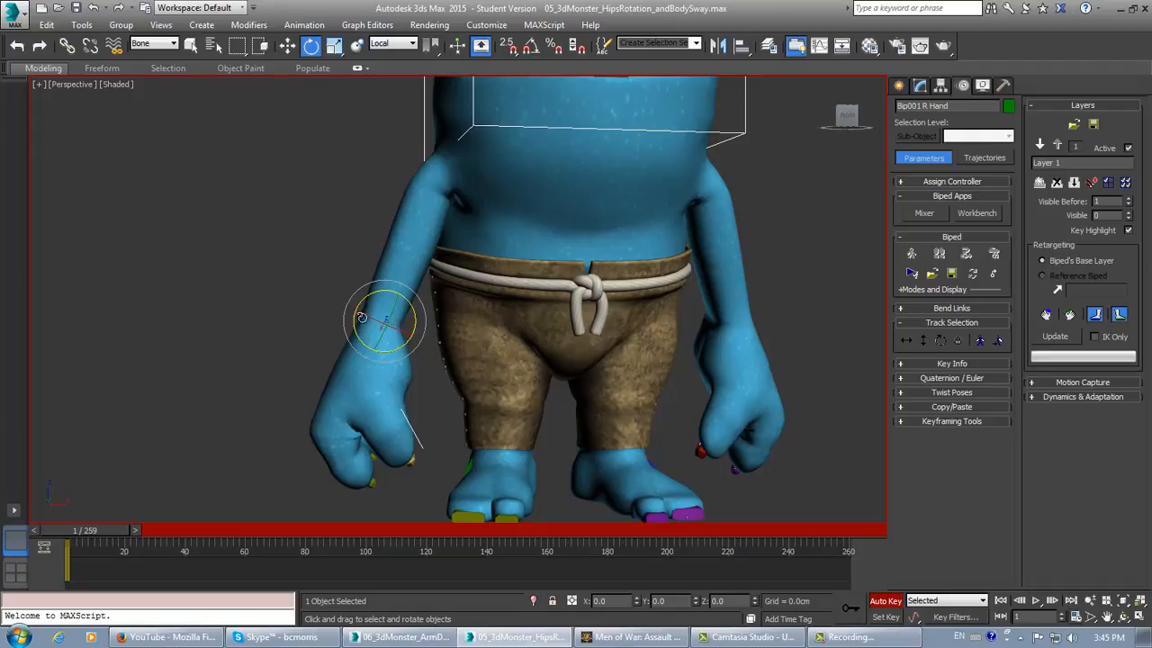
middle_drag(406, 317, 428, 335)
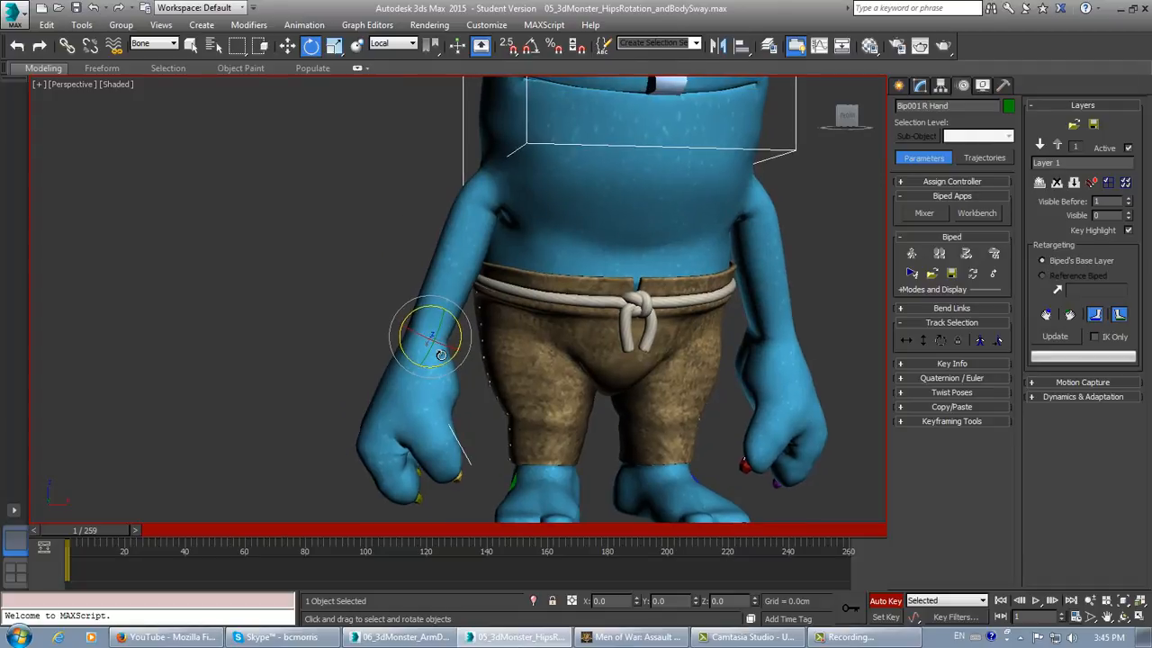
scroll(428, 336, up, 3)
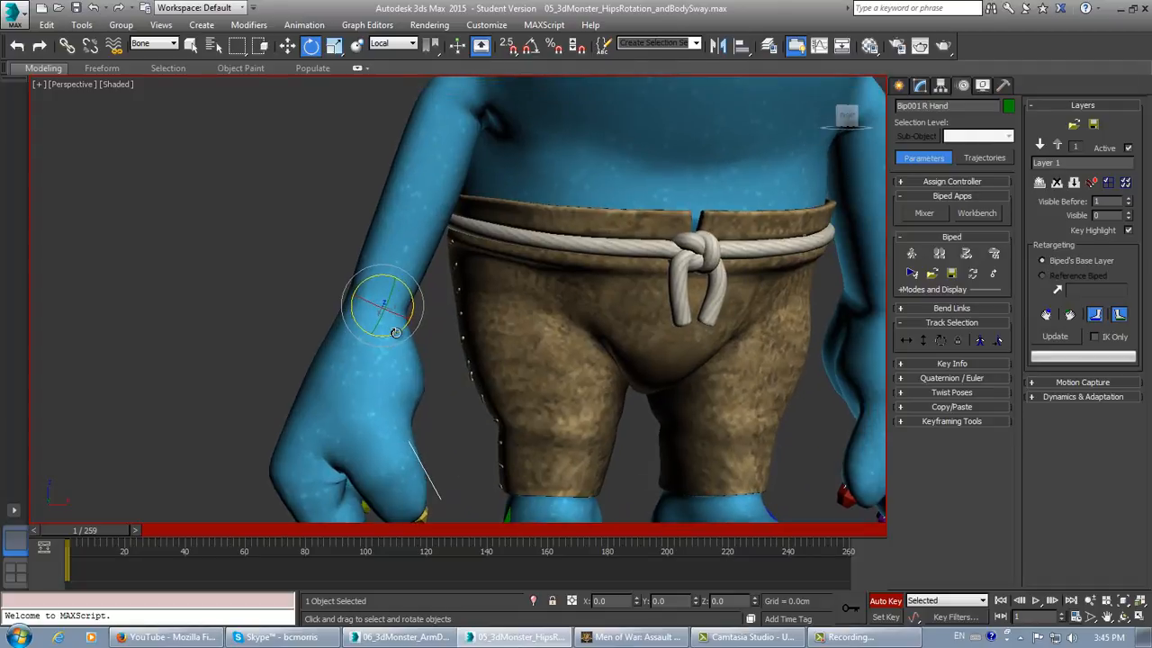
middle_drag(468, 342, 465, 343)
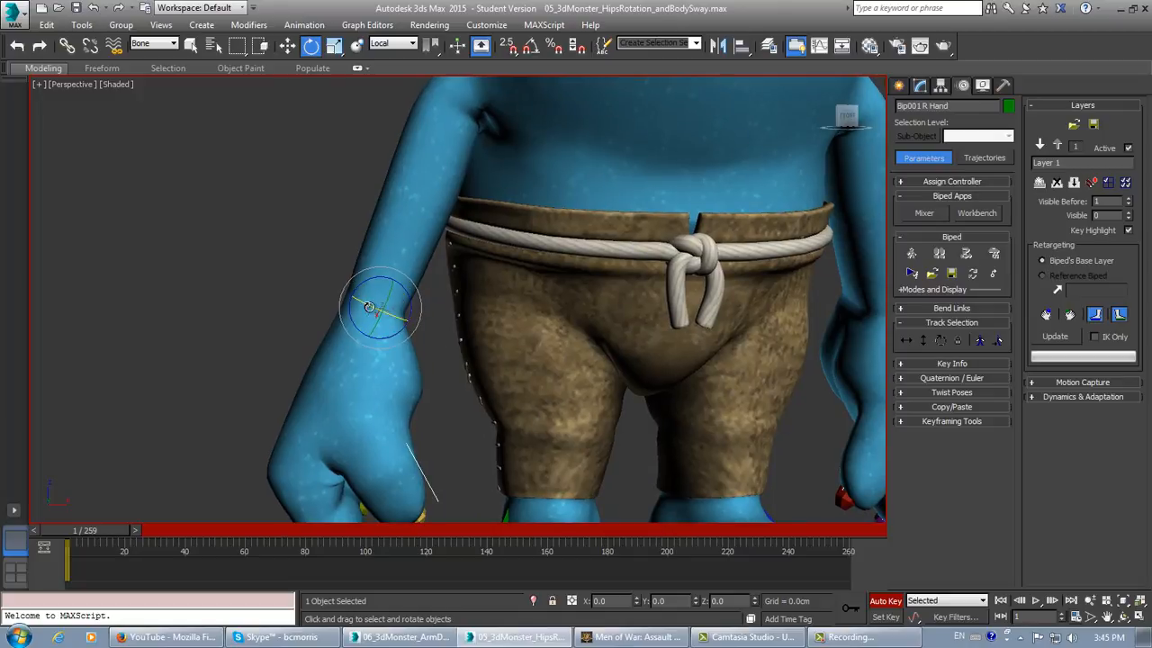
drag(371, 307, 429, 333)
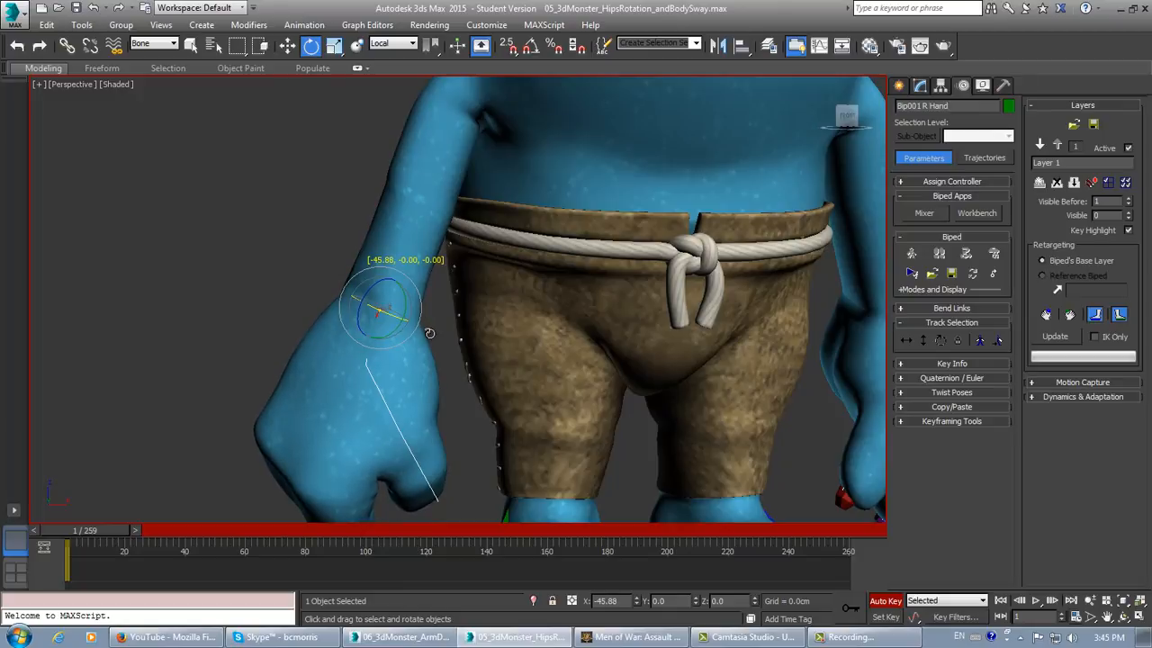
Step: Refine the right hand's pose with further small wrist rotations, check it from several angles, and return to the multi-viewport layout
middle_drag(460, 347, 442, 342)
scroll(443, 344, down, 5)
mouse_move(509, 389)
middle_down()
mouse_move(499, 385)
mouse_move(531, 383)
middle_up()
scroll(479, 368, up, 3)
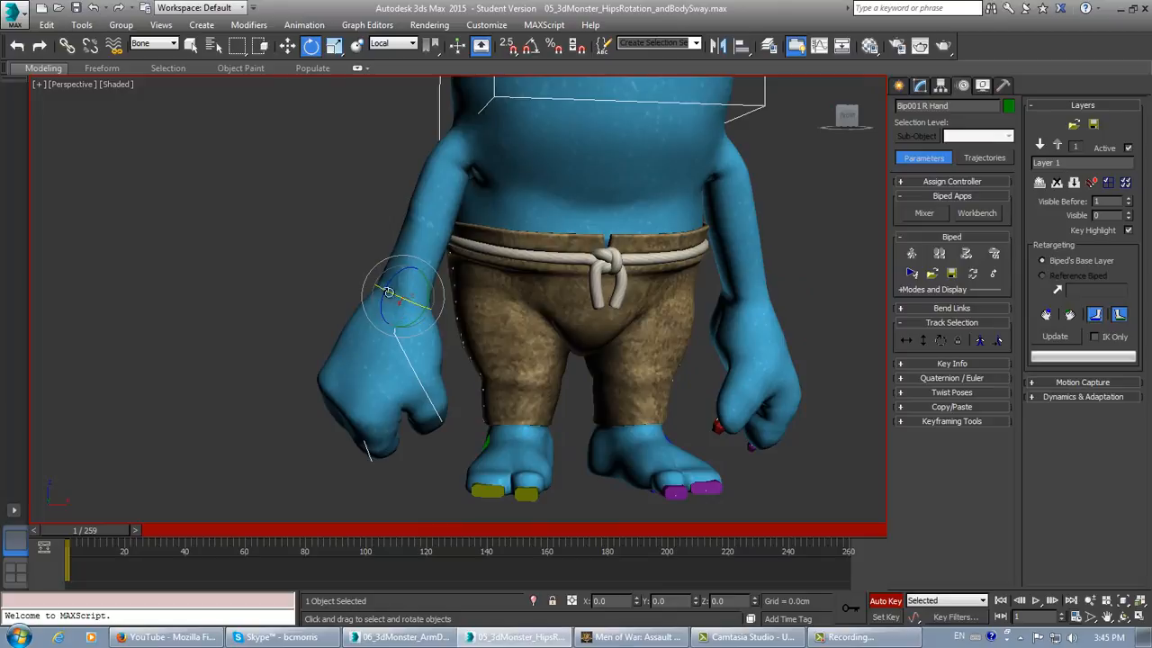
drag(386, 281, 382, 300)
alt+middle_drag(446, 346, 396, 289)
mouse_move(419, 305)
mouse_down()
mouse_move(428, 284)
mouse_move(430, 302)
mouse_up()
alt+middle_drag(429, 303, 376, 307)
scroll(440, 327, down, 5)
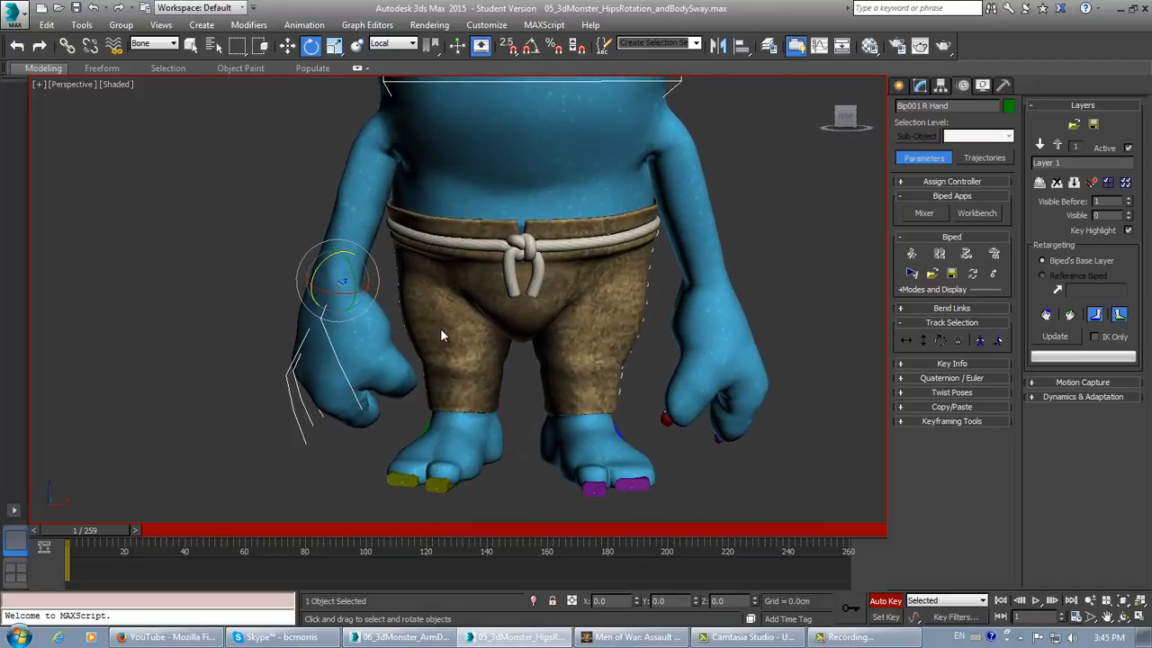
scroll(440, 327, up, 4)
middle_drag(453, 336, 472, 338)
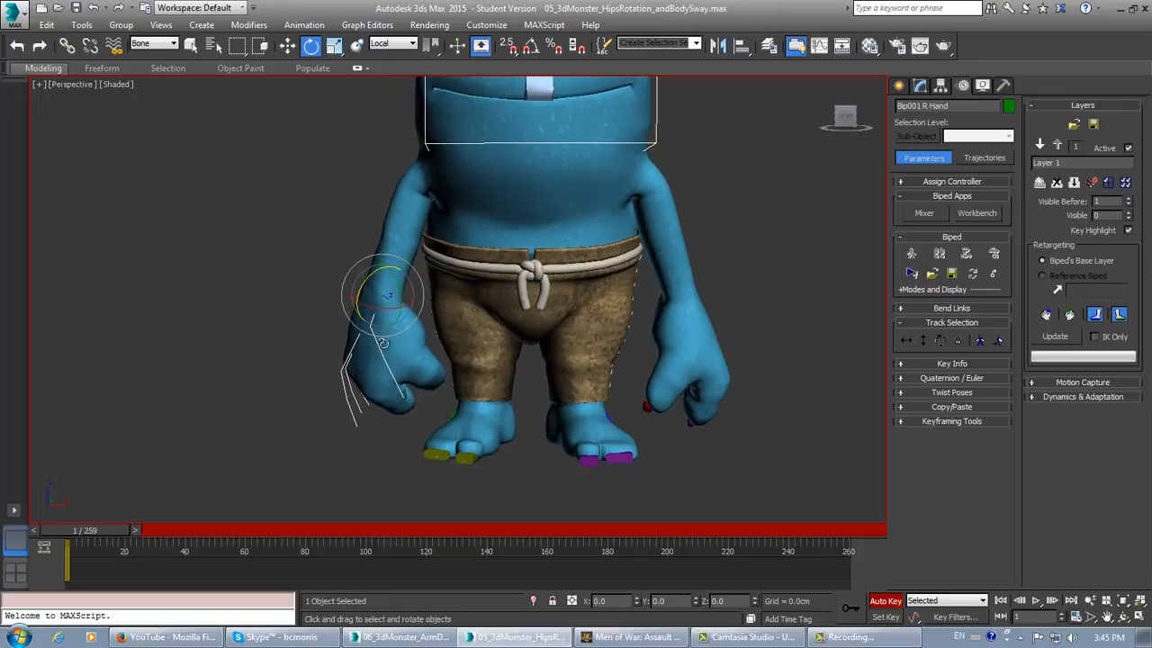
click(1138, 617)
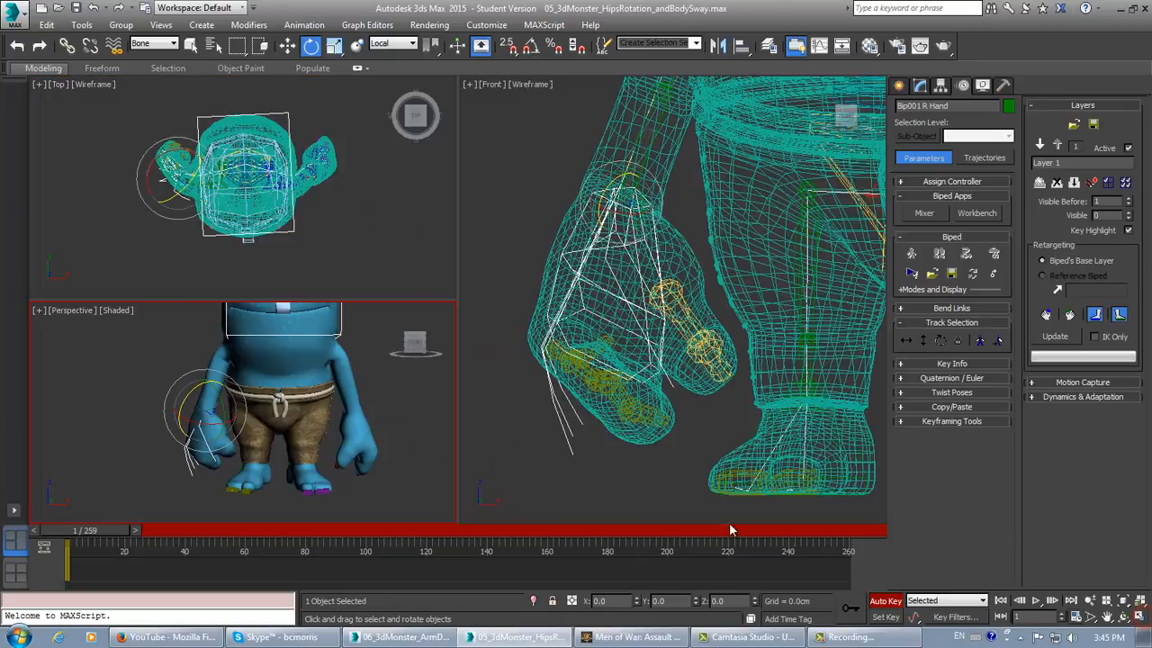
middle_drag(266, 418, 283, 418)
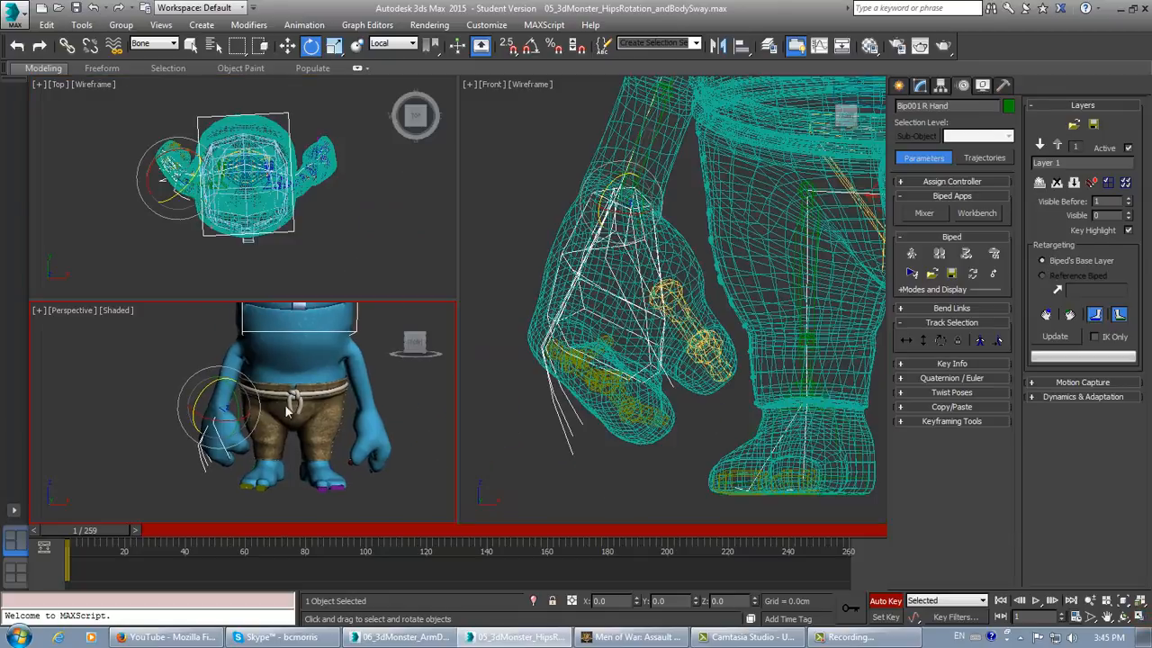
Step: Select the whole right hand with its finger bones and choose Col01 as the biped's copy collection
double_click(562, 251)
middle_drag(743, 344, 654, 344)
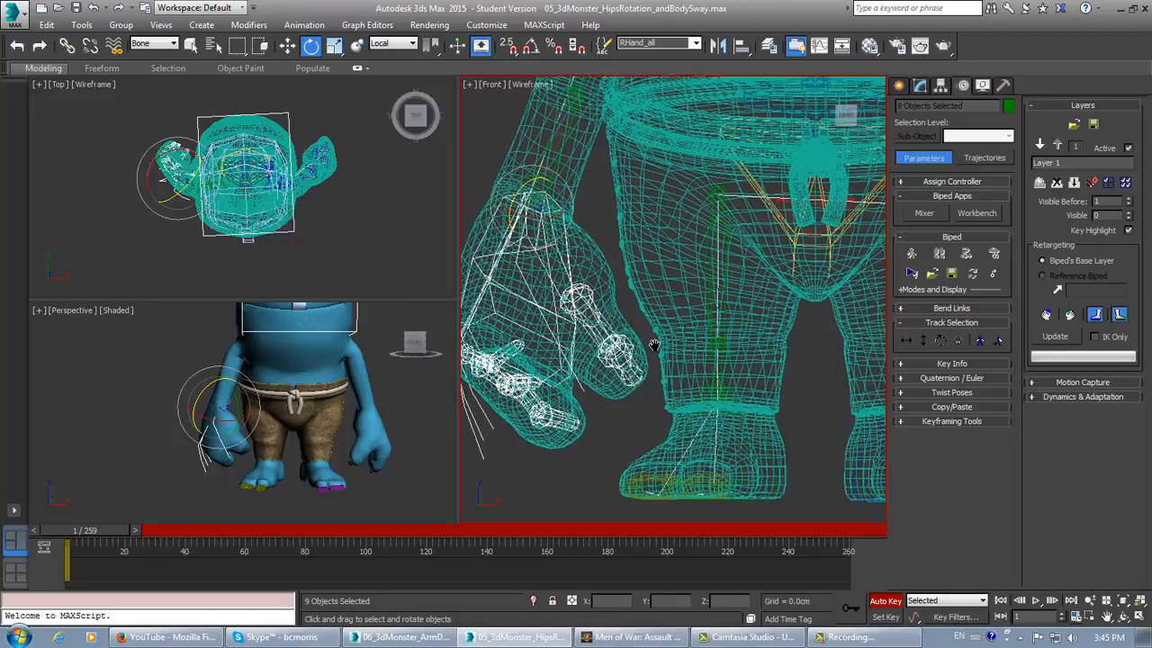
scroll(655, 345, down, 5)
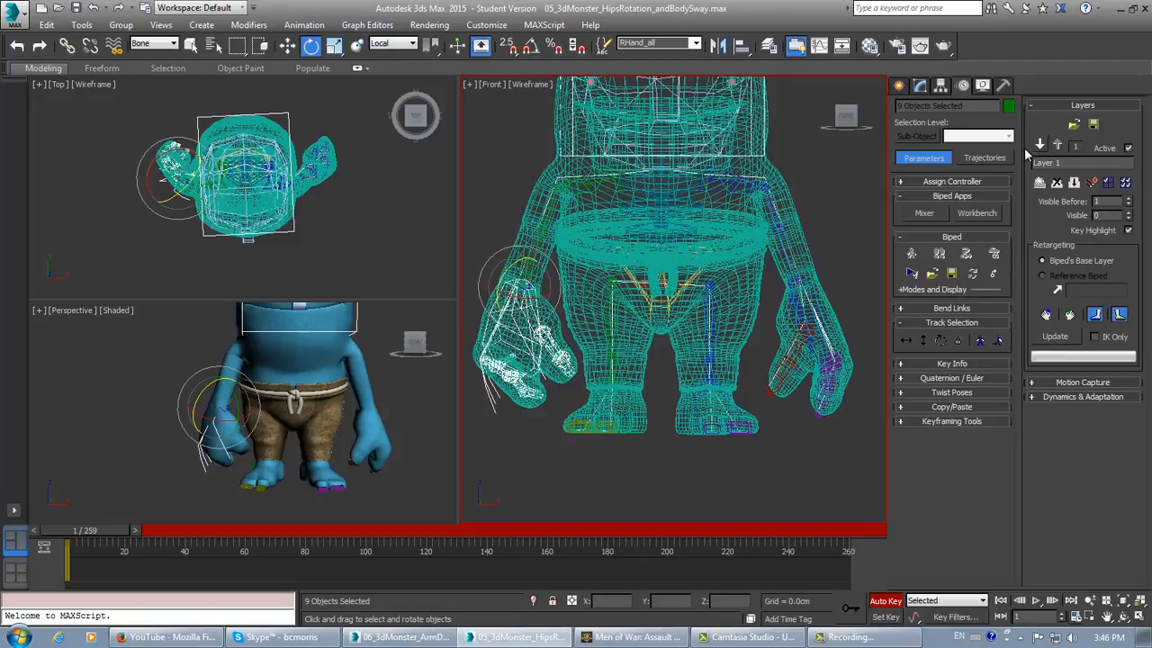
click(951, 407)
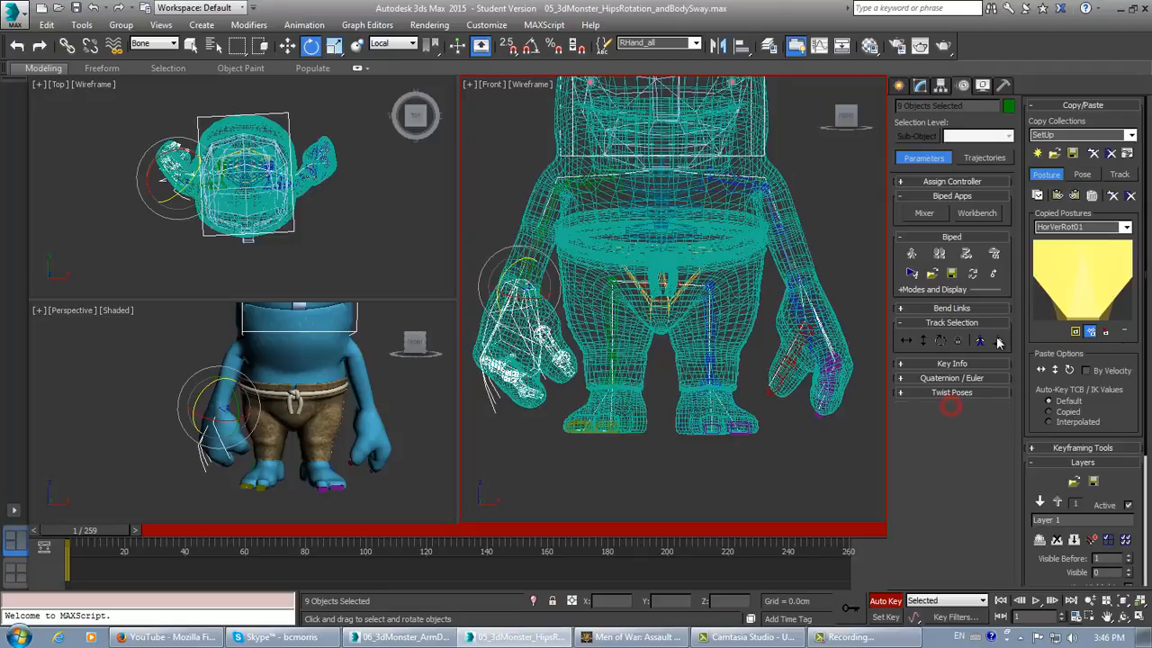
click(1131, 137)
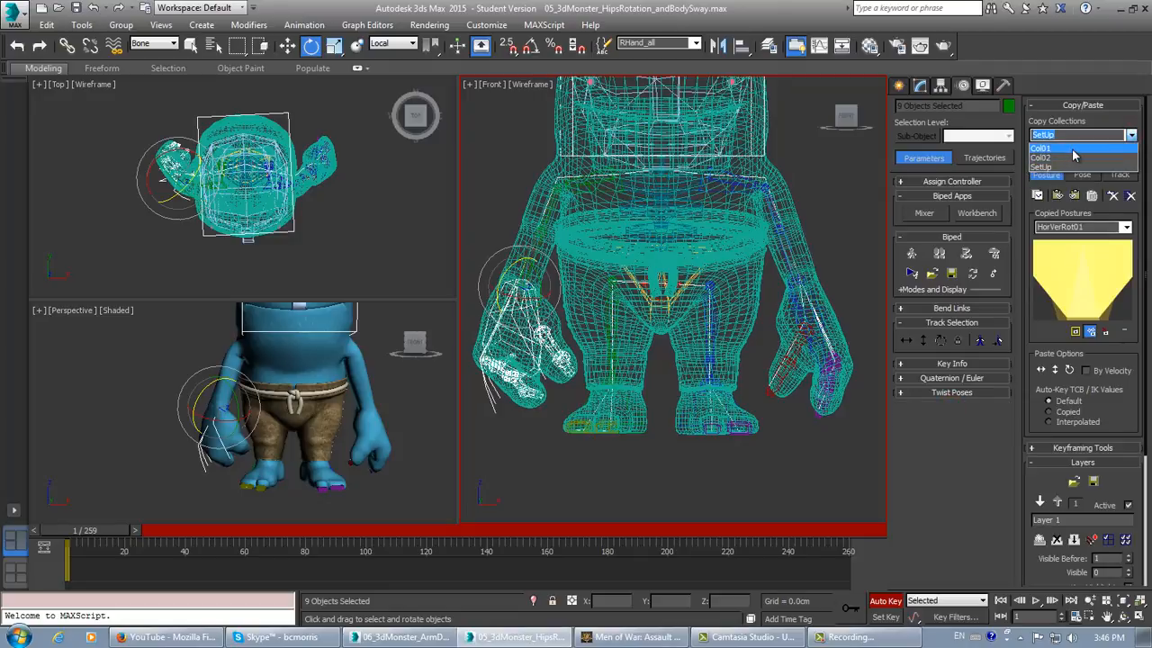
click(1072, 151)
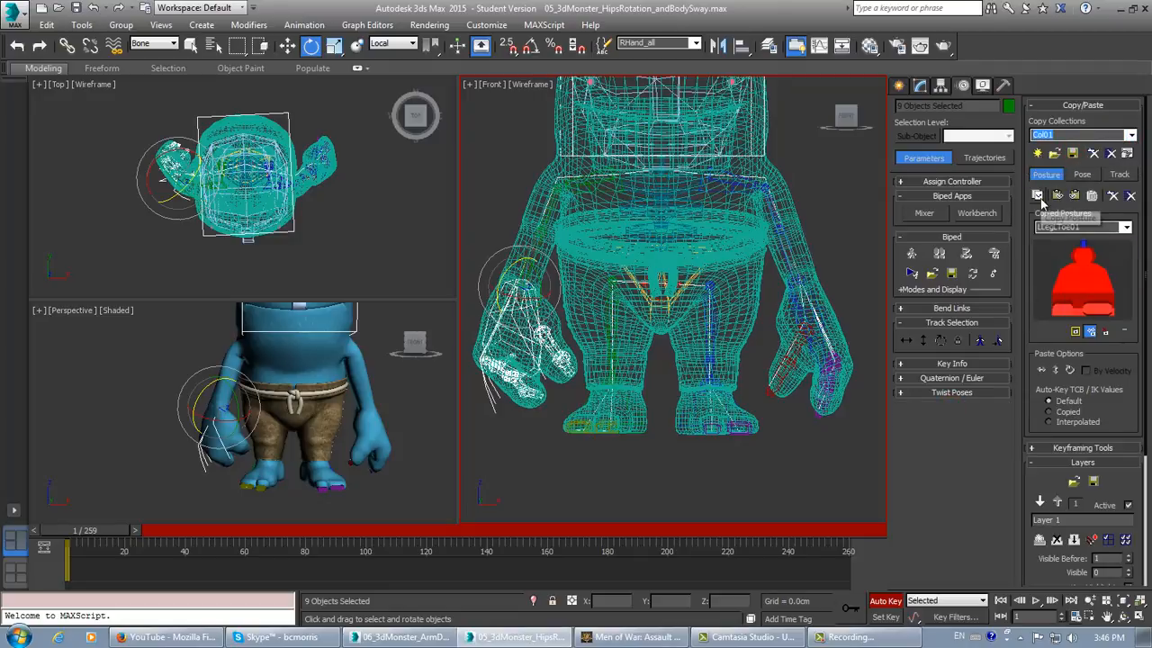
Step: Copy the right hand's posture, paste it mirrored onto the left hand, and turn off Auto Key
click(1092, 195)
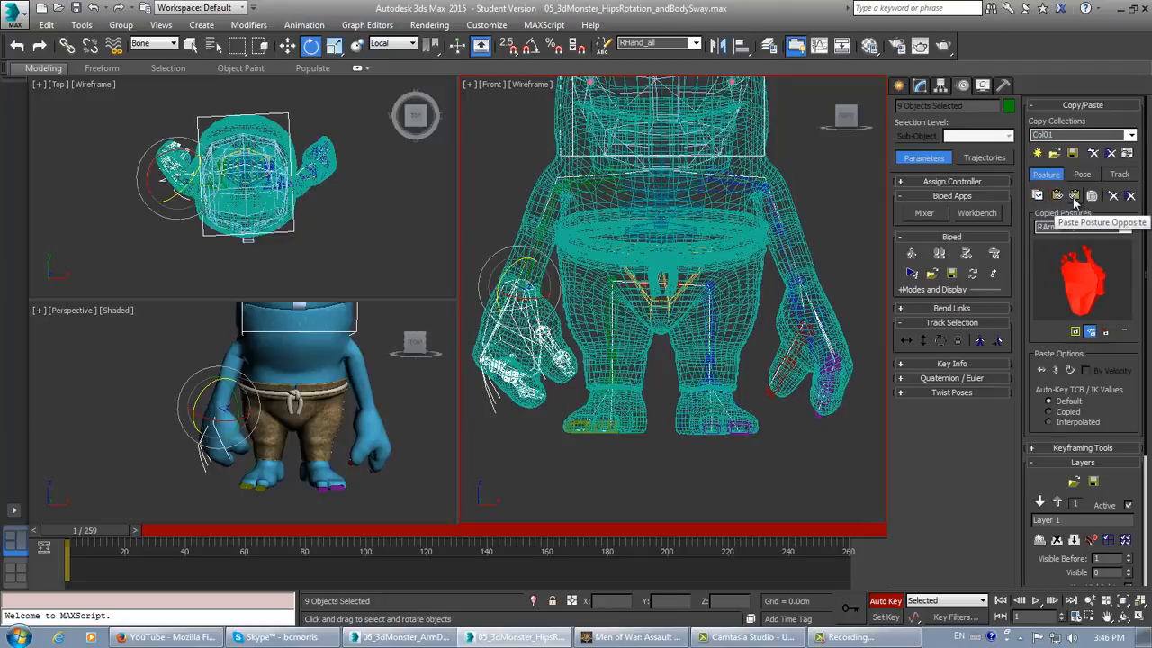
click(1075, 196)
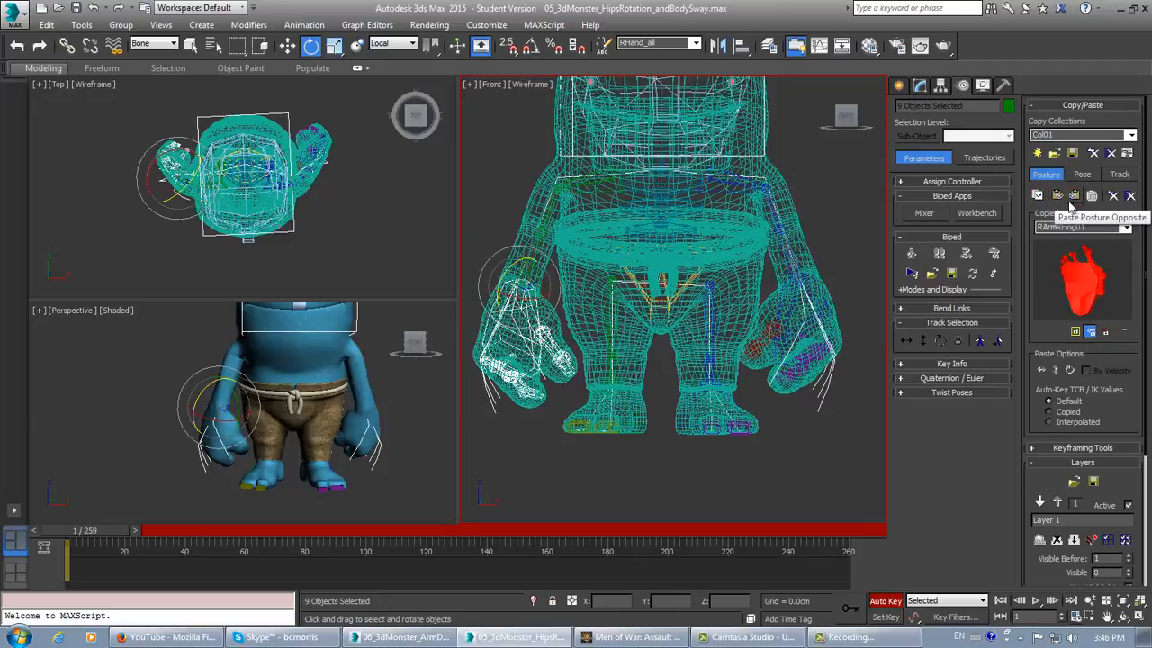
click(889, 601)
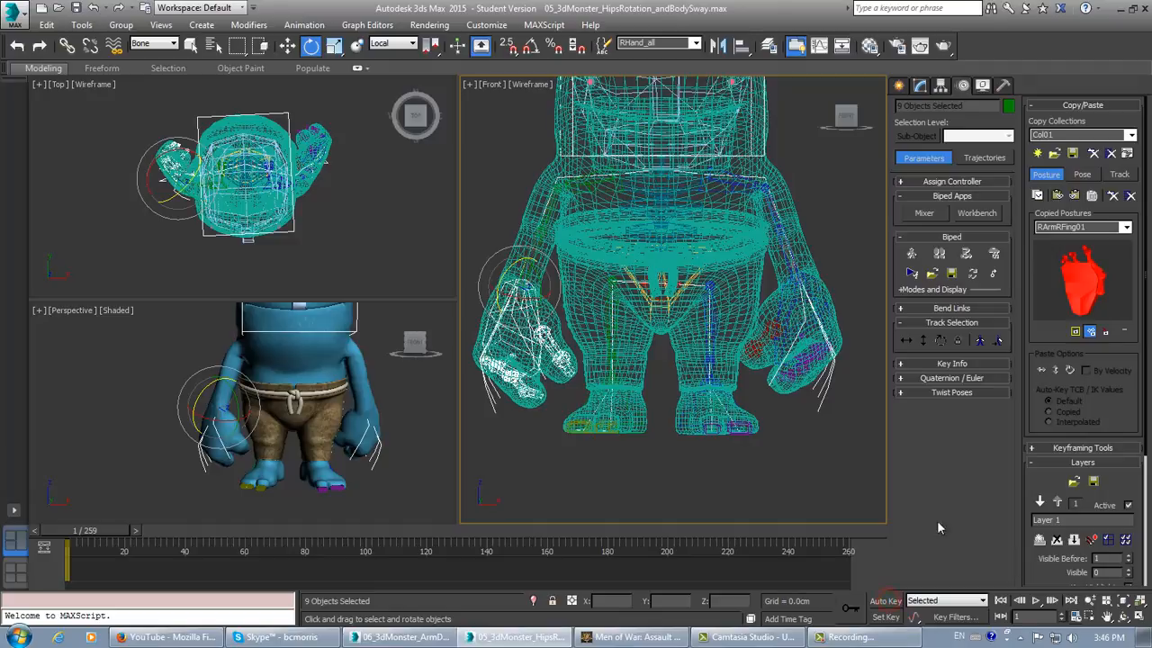
Step: Maximize the Perspective viewport, view the monster from an angle, and hide the bone objects
scroll(384, 459, up, 3)
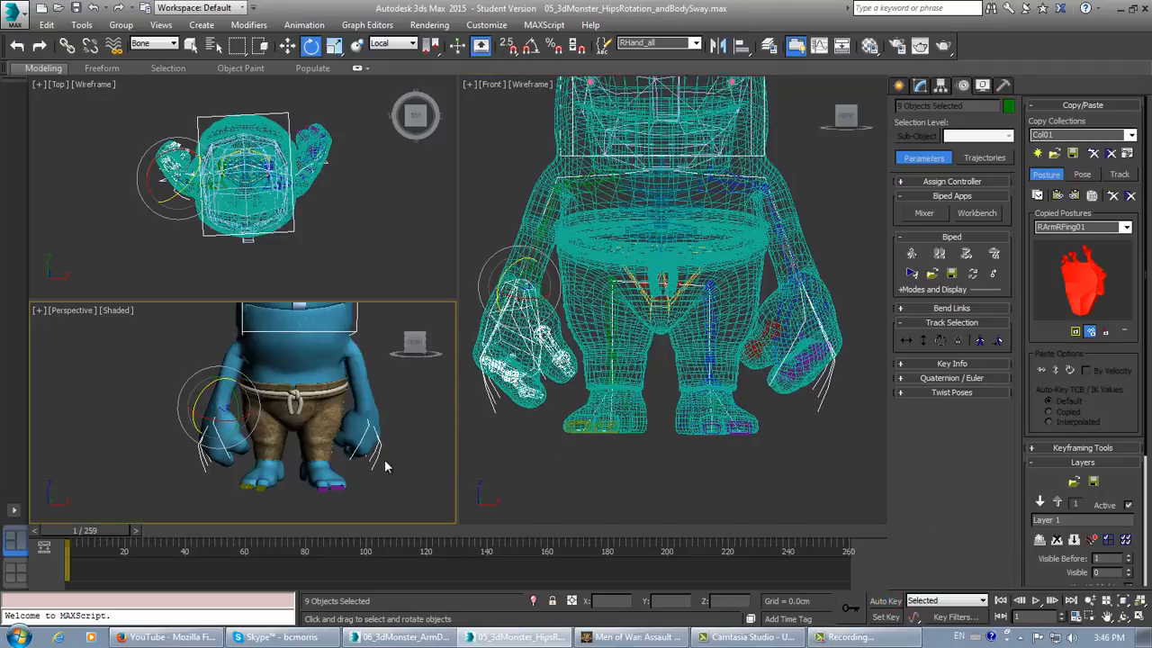
click(1142, 617)
middle_drag(583, 369, 447, 363)
scroll(518, 394, down, 3)
alt+middle_drag(535, 371, 531, 368)
middle_drag(485, 368, 482, 368)
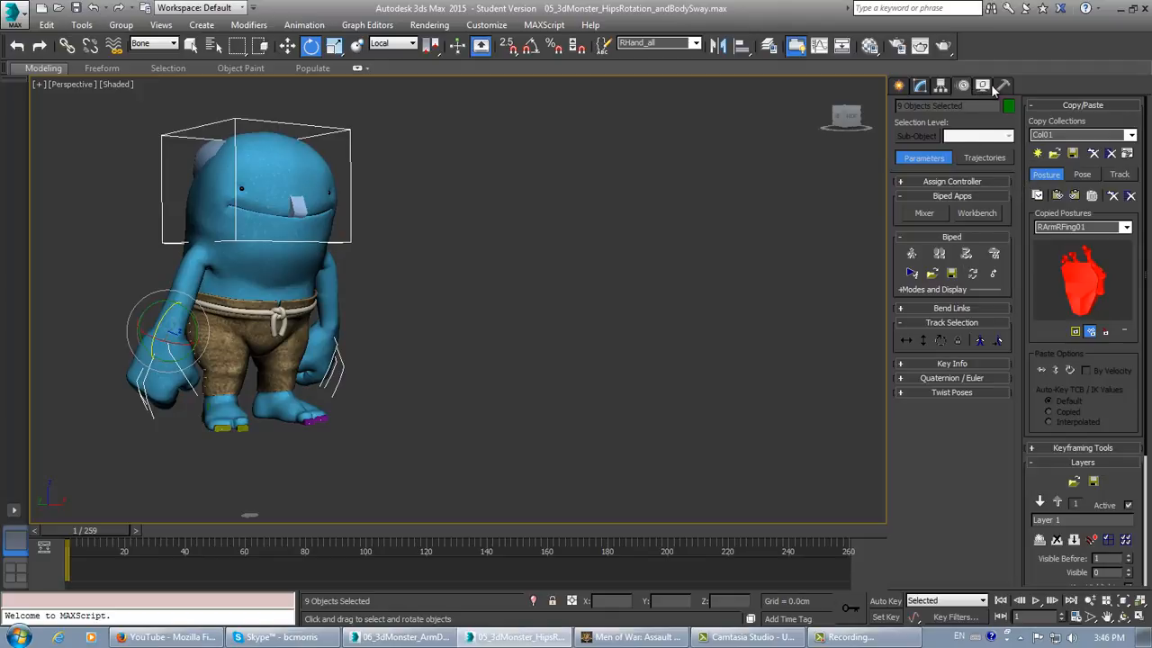
click(983, 85)
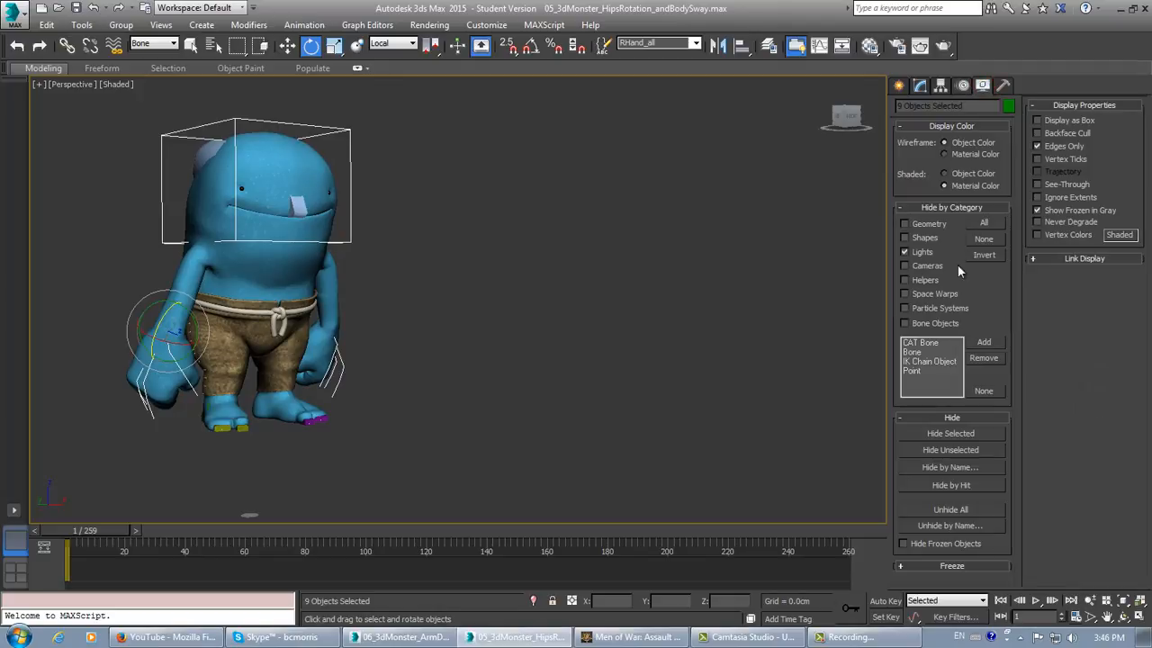
Step: Play the walk animation to check the hand poses, stop it, and return to the first frame
click(1033, 600)
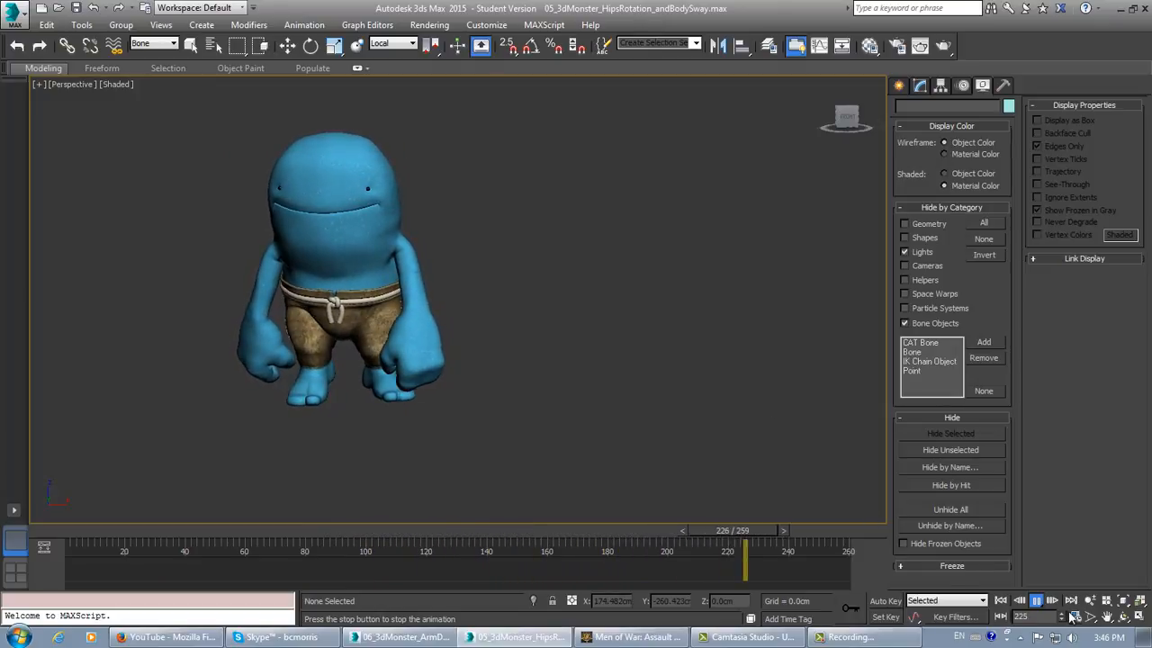
click(1036, 600)
click(1000, 600)
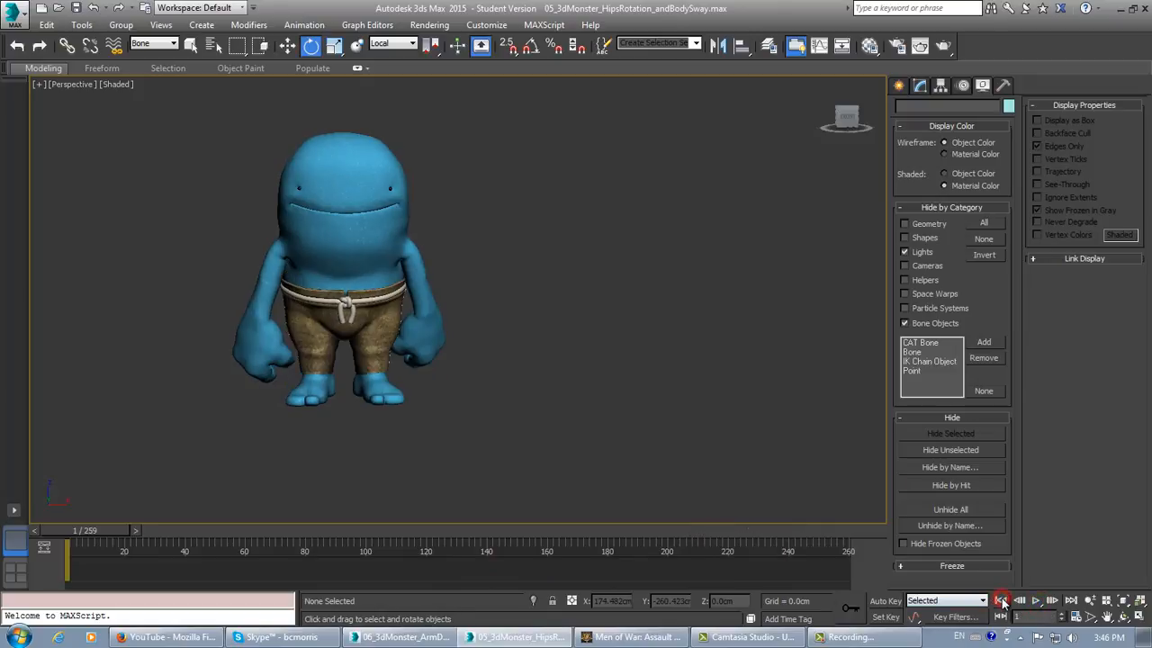
Step: Restore the multi-viewport layout, change the Front viewport to a Left view framed on the foot, and show its grid
click(1138, 616)
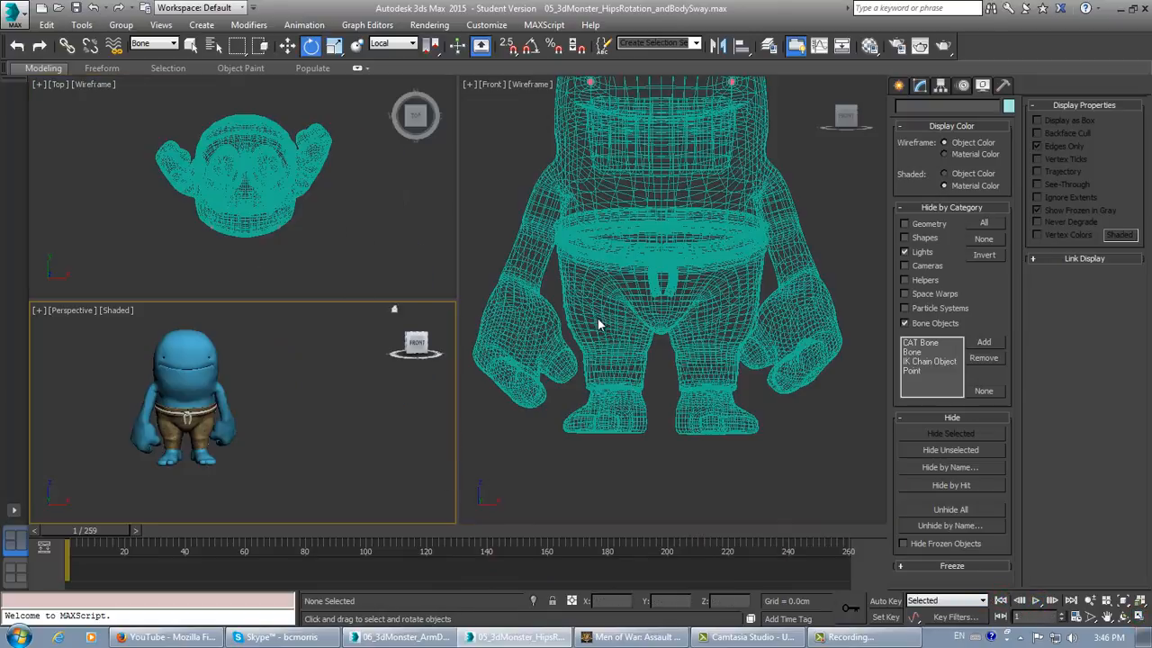
mouse_move(600, 325)
middle_down()
mouse_move(599, 340)
mouse_move(600, 326)
middle_up()
middle_drag(519, 173, 524, 187)
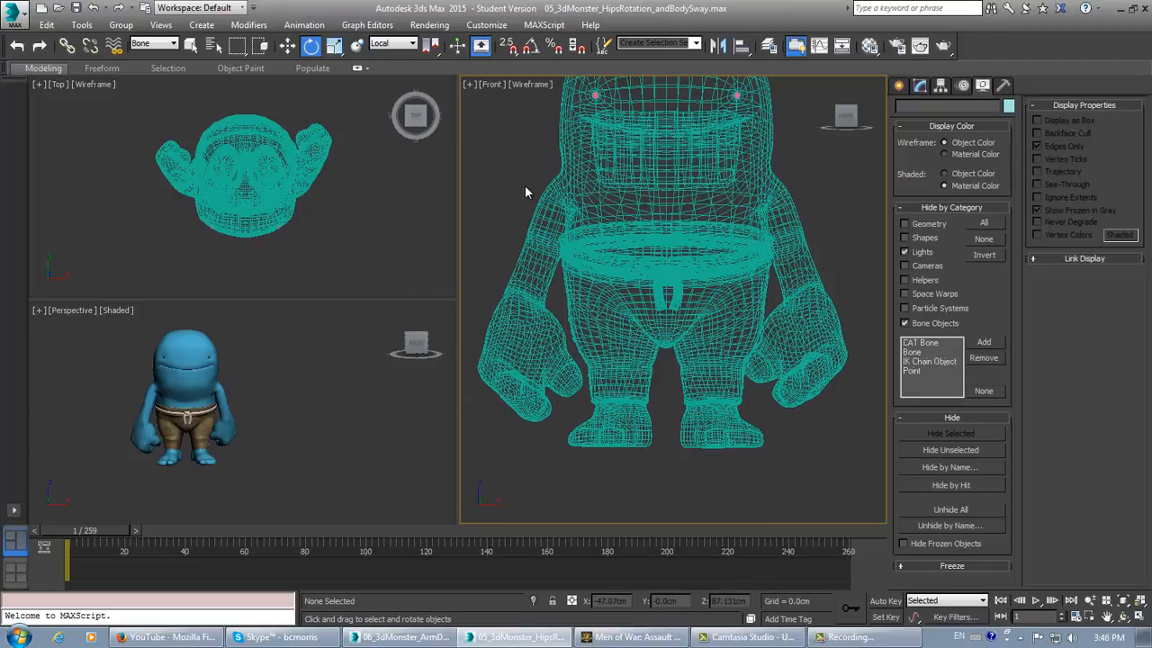
key(l)
middle_drag(658, 336, 661, 207)
scroll(633, 264, up, 5)
scroll(648, 268, up, 3)
middle_drag(650, 275, 675, 185)
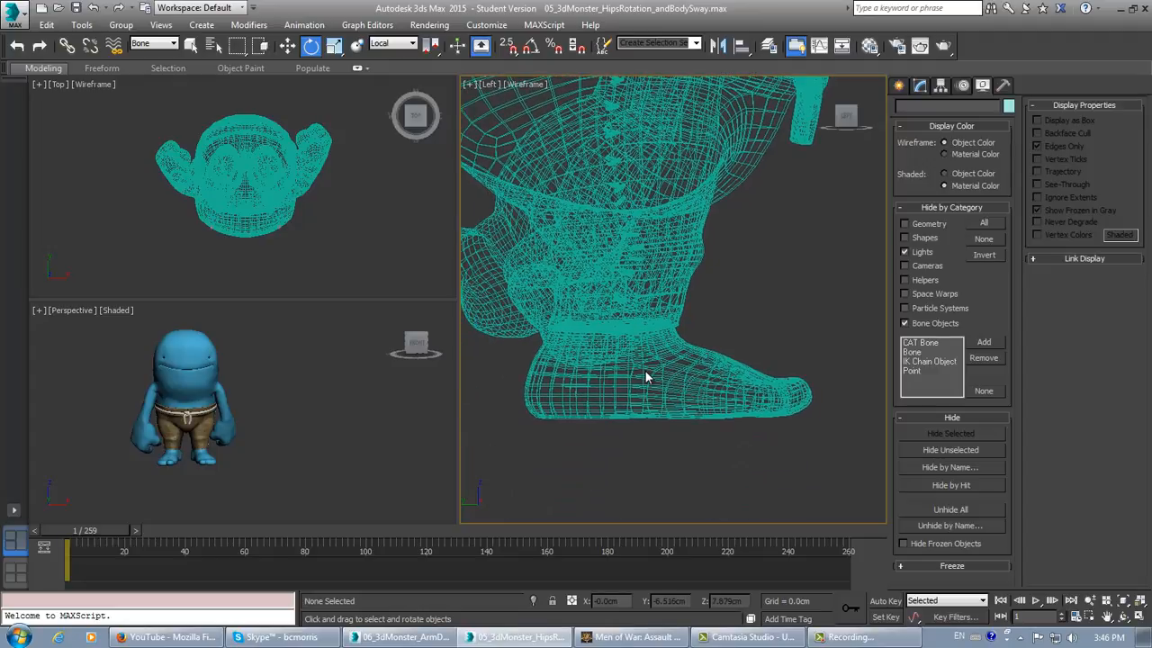
key(g)
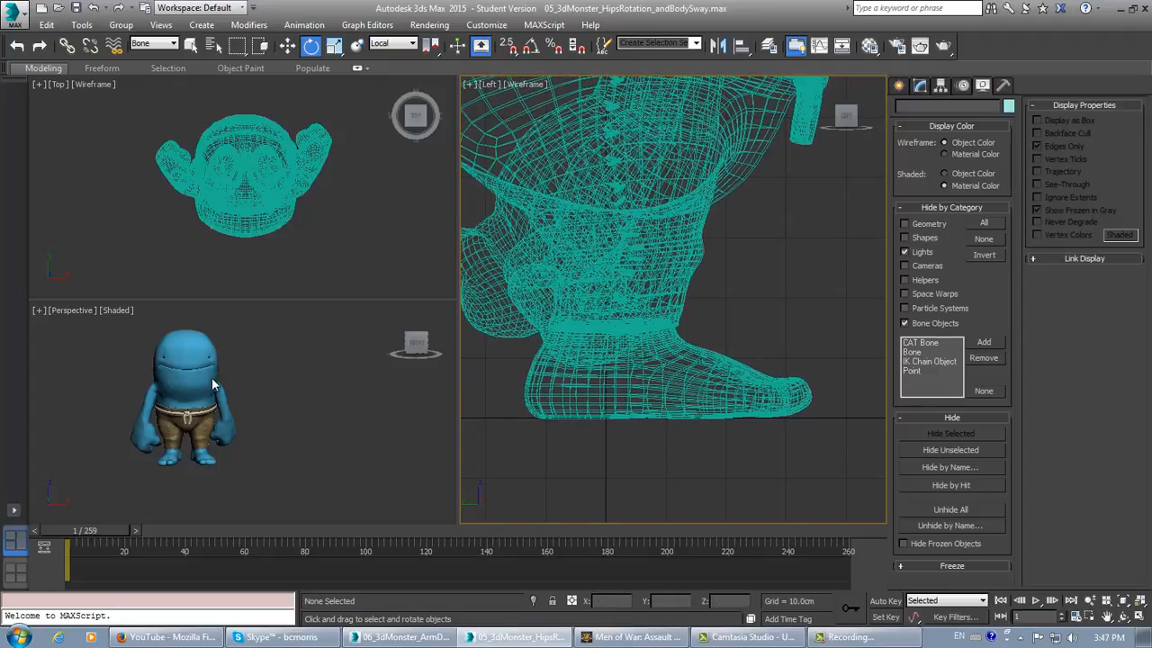
Step: Set the selection filter to All and select the MonsterBody mesh
click(173, 43)
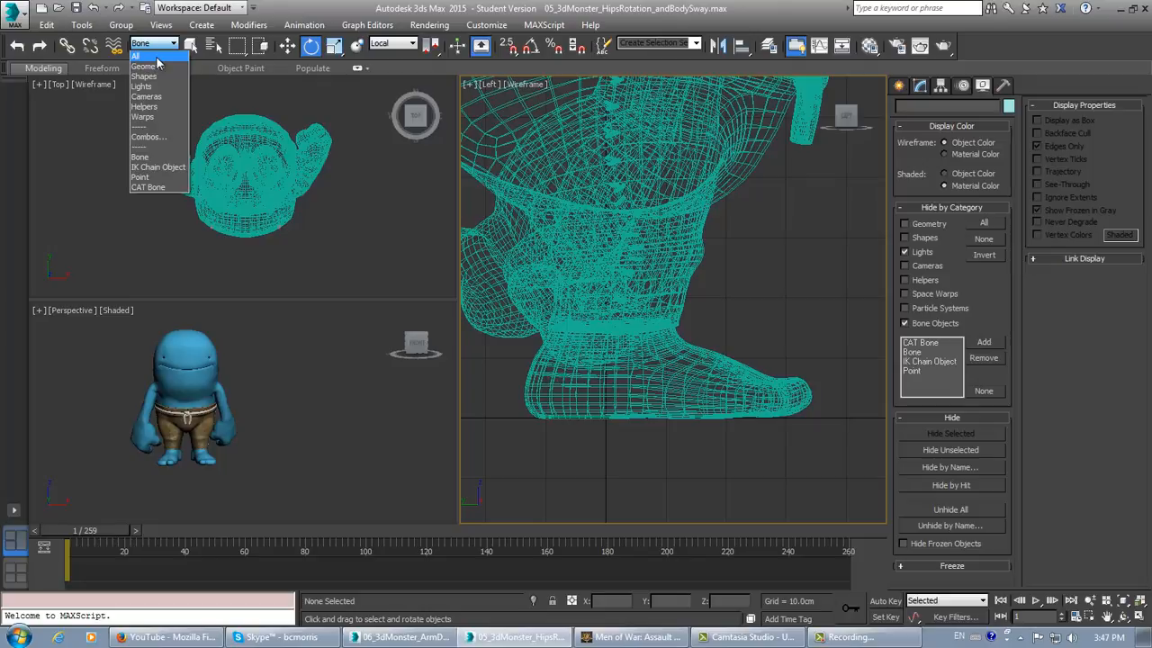
click(156, 57)
click(194, 344)
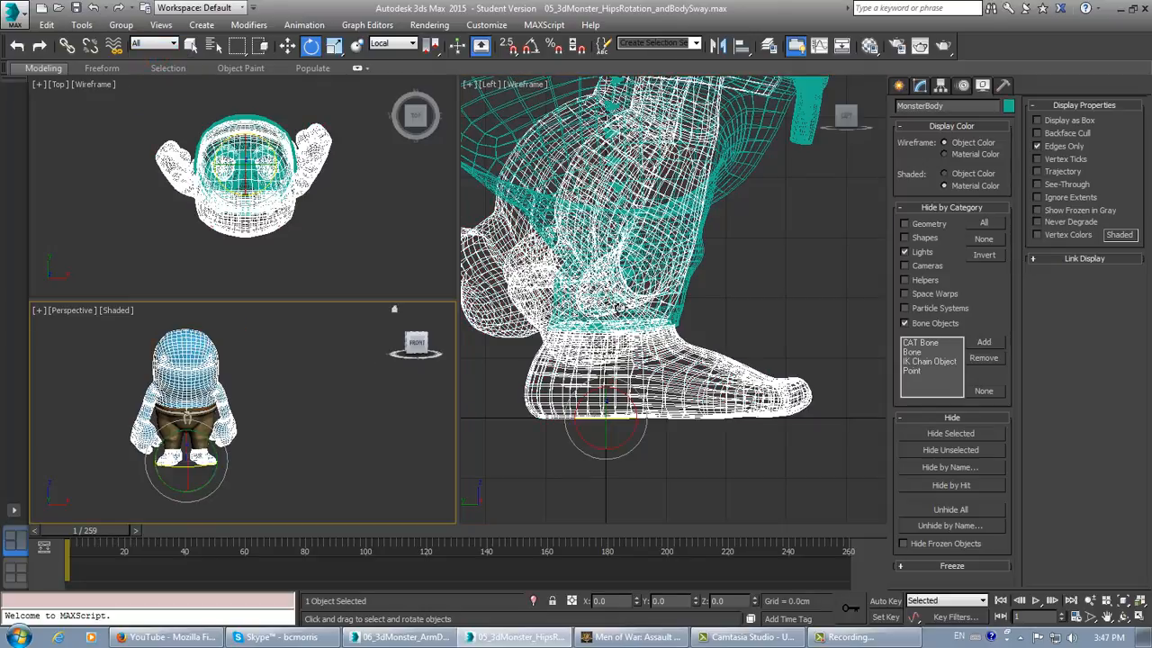
Step: Change the Perspective viewport to a Front view with the grid shown, and maximize it around the monster's feet
scroll(314, 437, up, 5)
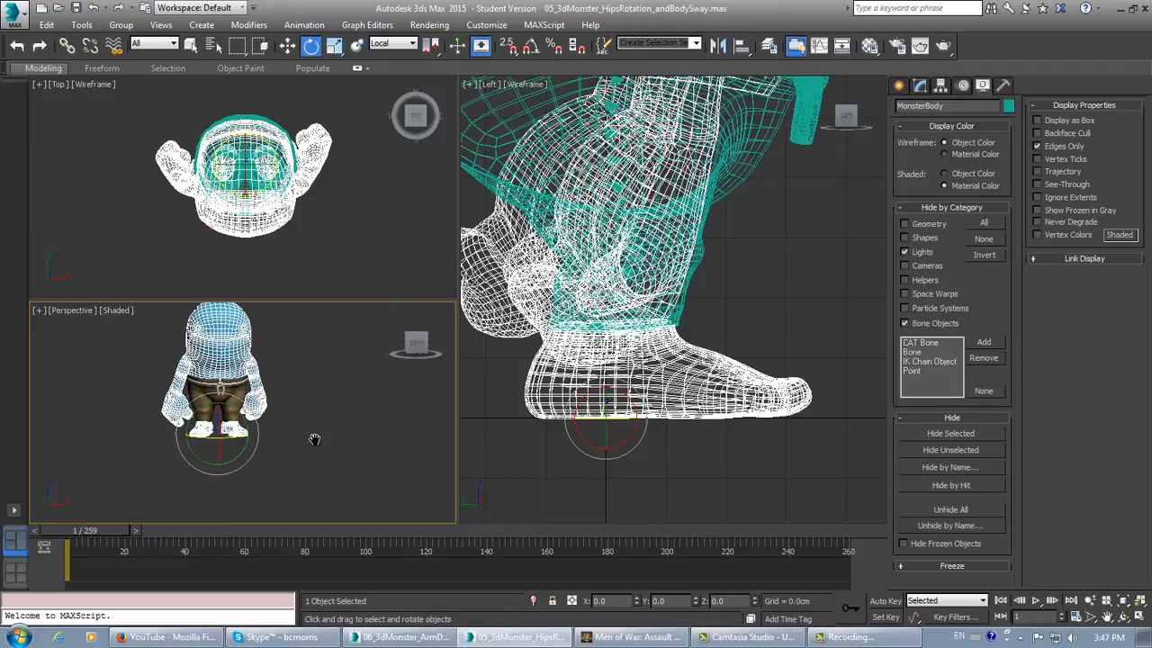
middle_drag(290, 455, 395, 468)
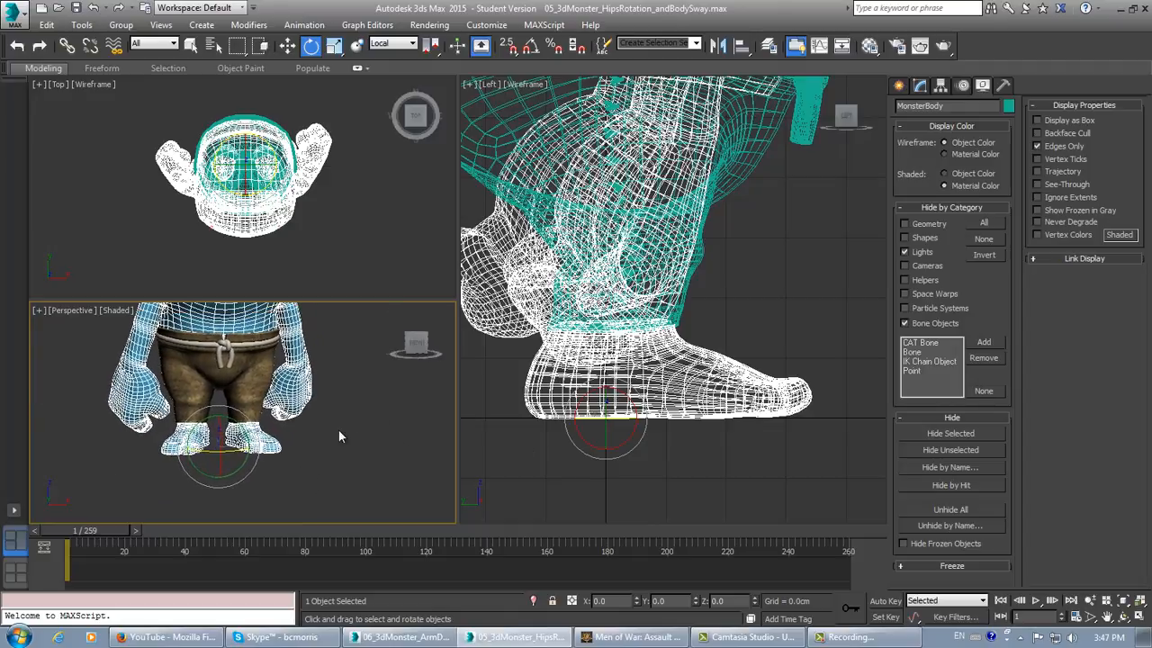
middle_drag(339, 430, 403, 495)
key(f)
key(g)
scroll(341, 477, up, 6)
middle_drag(295, 459, 324, 466)
scroll(387, 466, down, 3)
click(1138, 617)
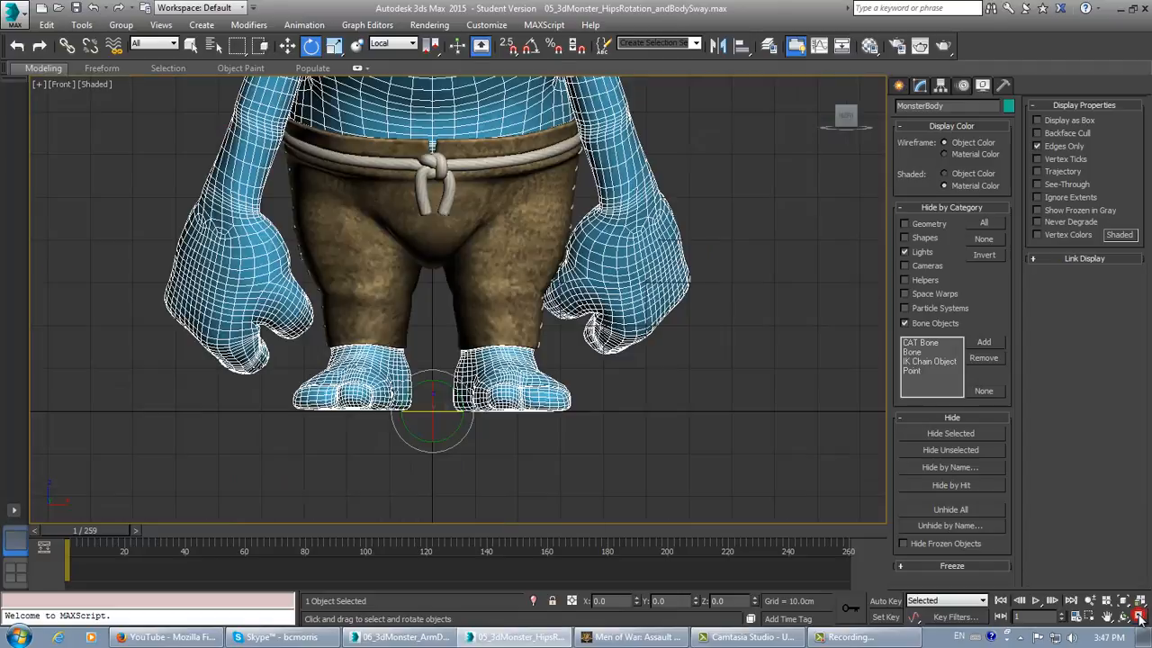
middle_drag(543, 397, 559, 424)
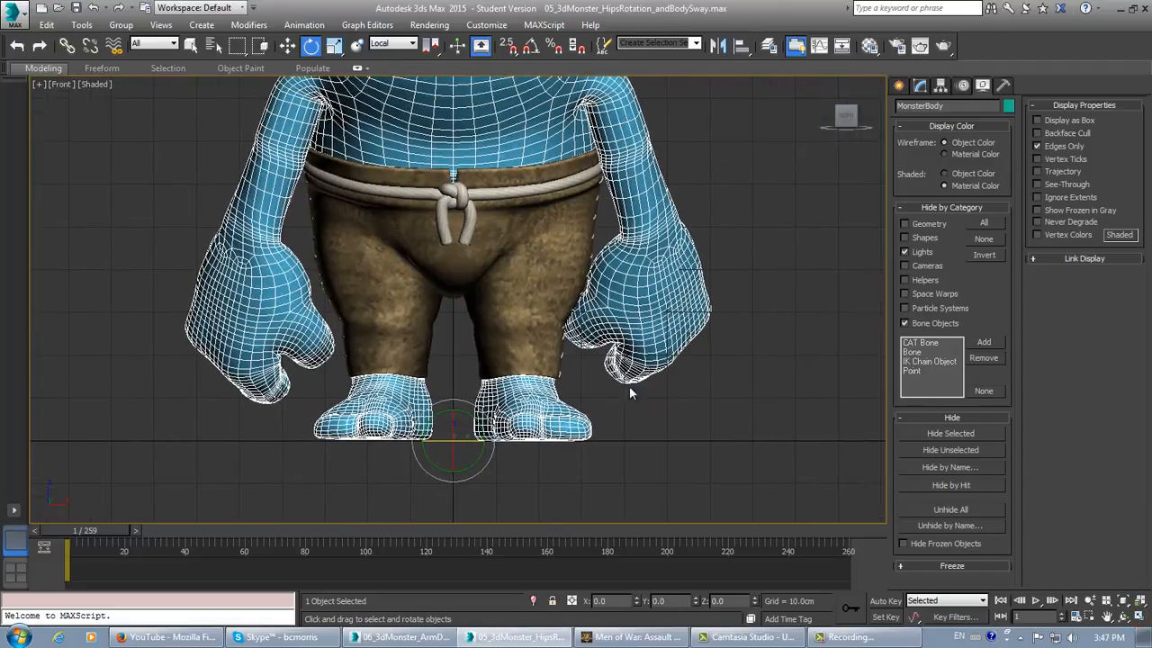
Step: Examine the feet against the grid's ground line with the MonsterBody mesh deselected and reselected
click(825, 440)
click(636, 440)
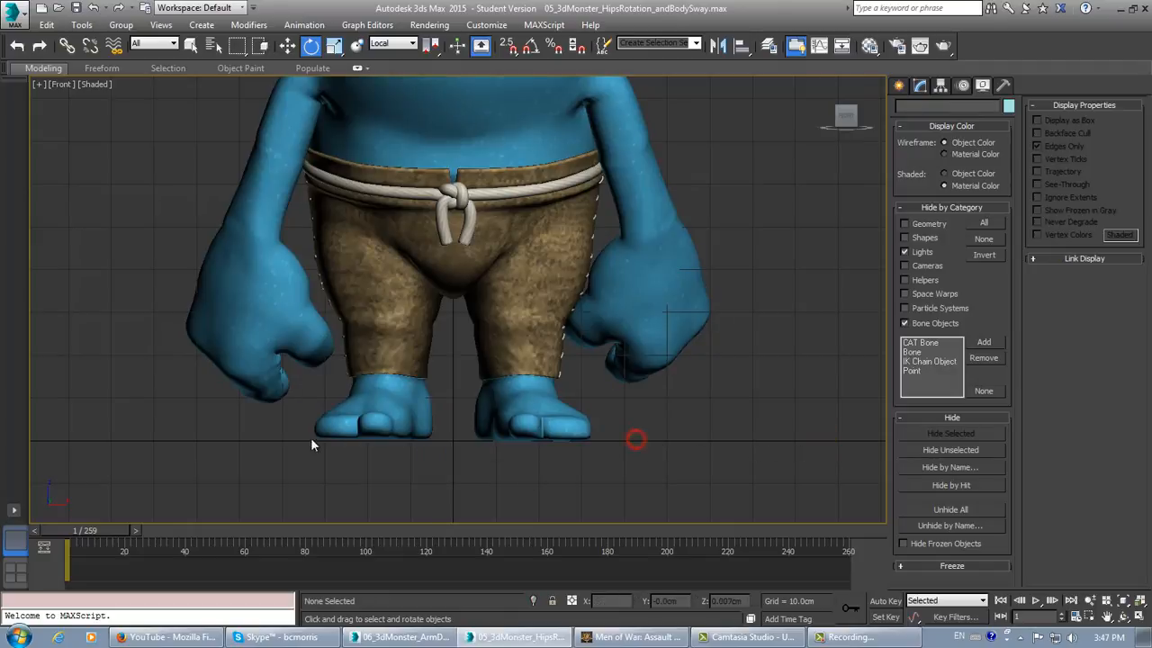
click(497, 97)
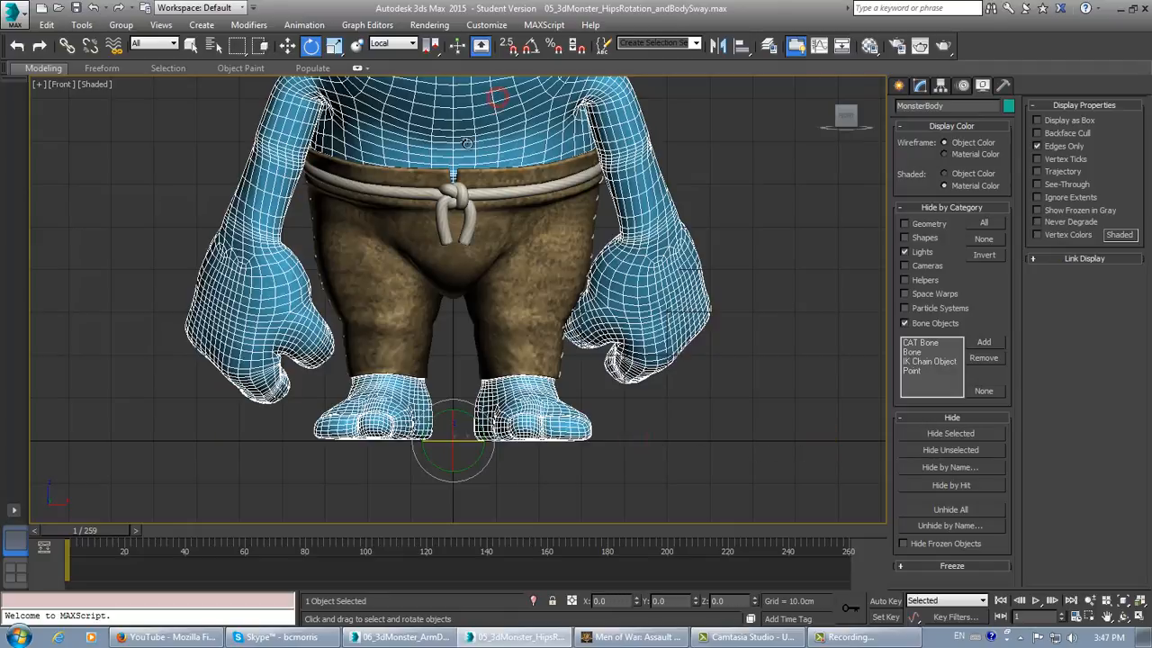
key(r)
drag(79, 531, 54, 590)
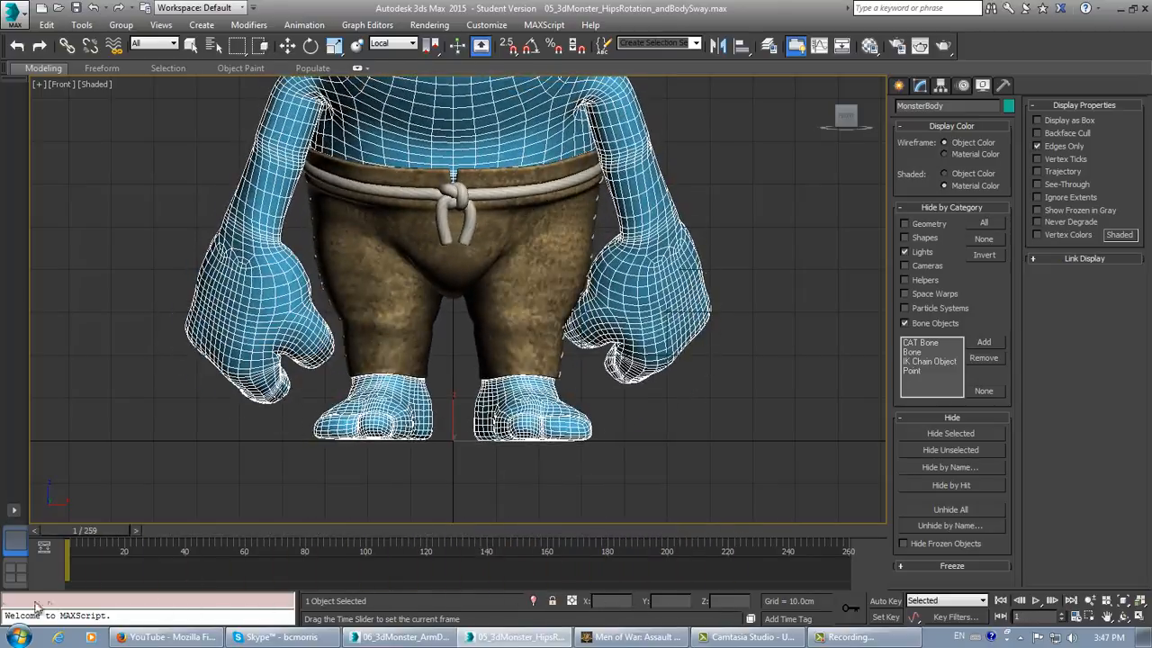
key(e)
middle_drag(632, 456, 593, 499)
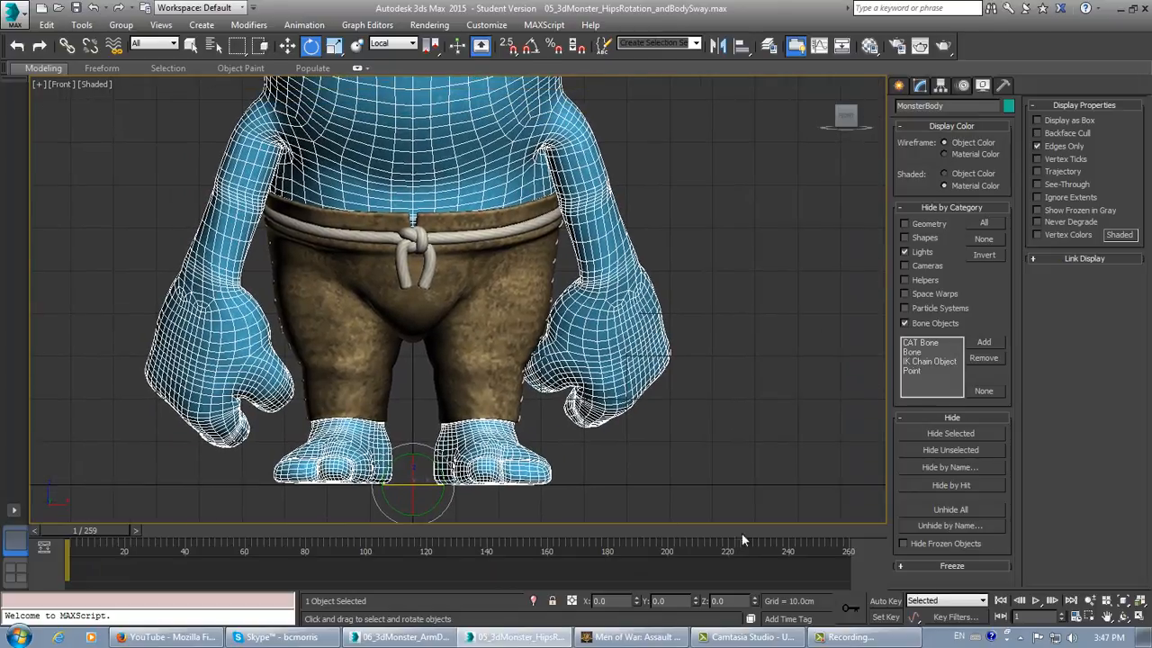
Step: Restore the multi-viewport layout, frame the whole monster in the Left viewport, and unhide the bone objects
click(1141, 617)
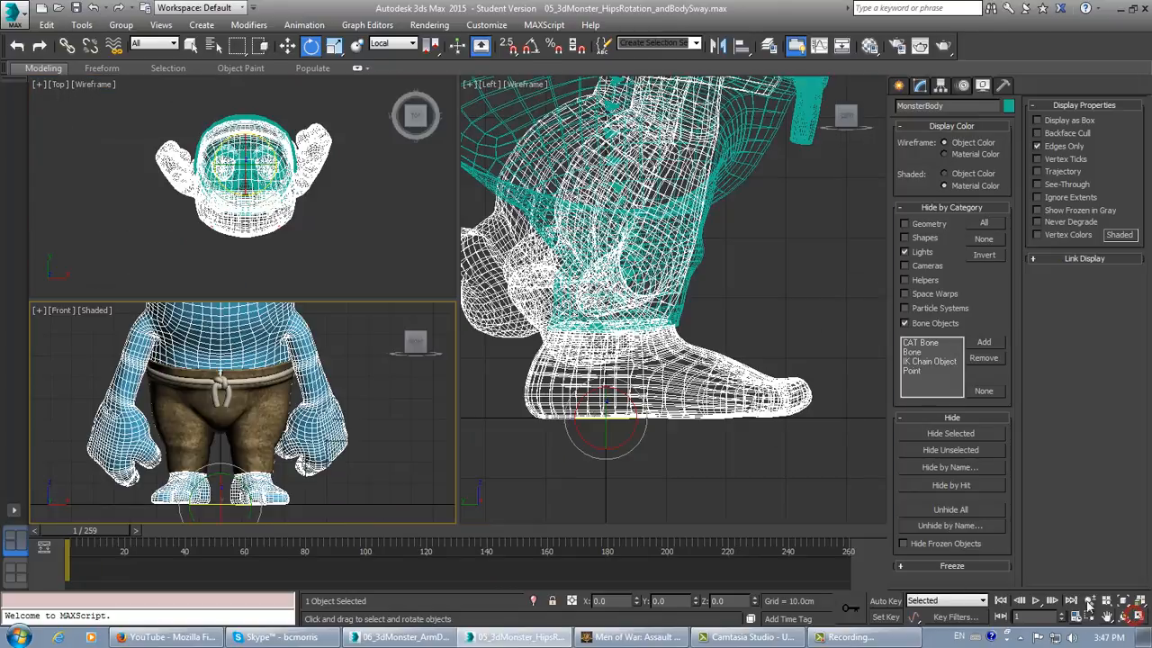
scroll(661, 421, down, 4)
scroll(661, 421, down, 3)
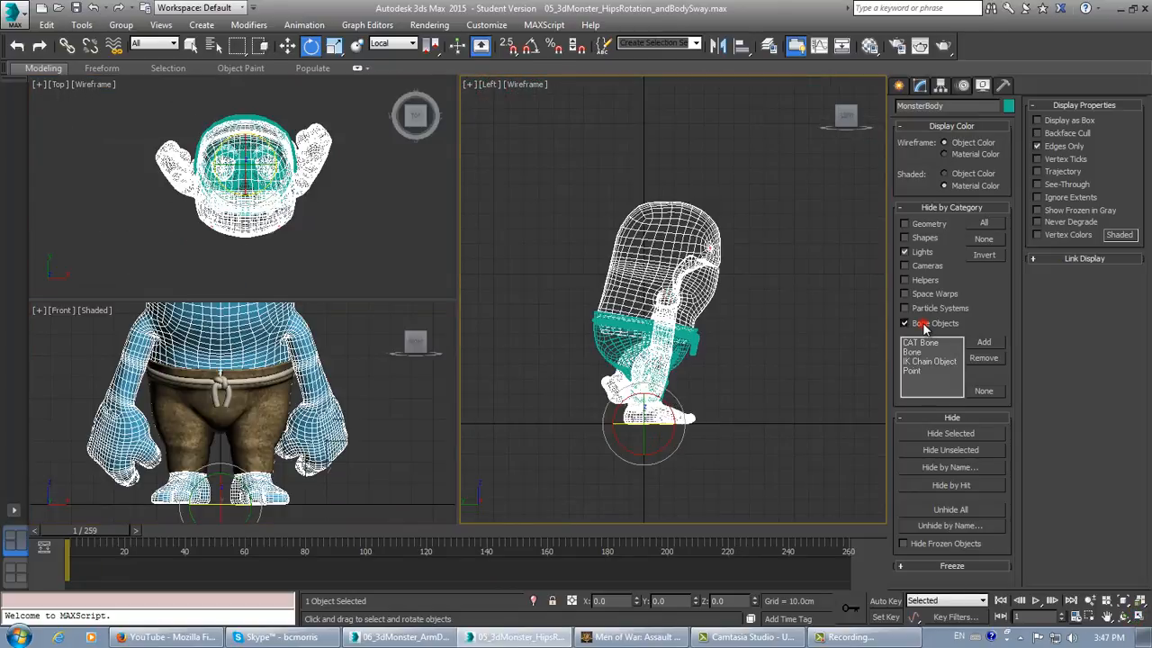
click(922, 324)
Step: Set the selection filter to Bone and select the biped's Head bone in the Left viewport
click(170, 45)
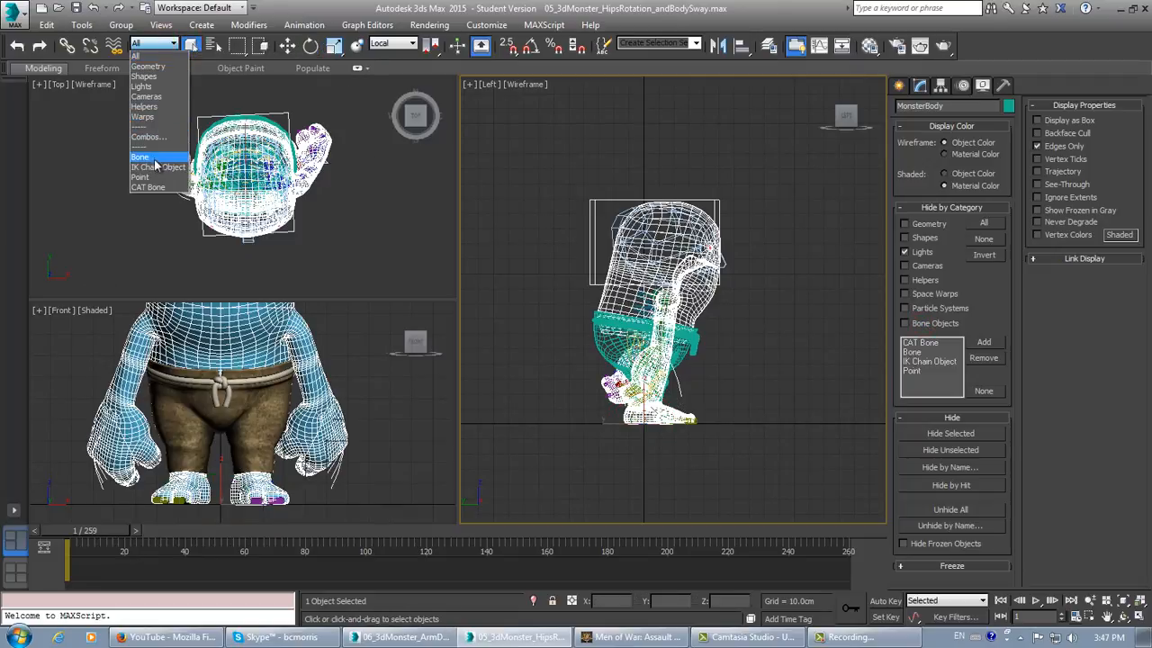
click(155, 157)
click(753, 342)
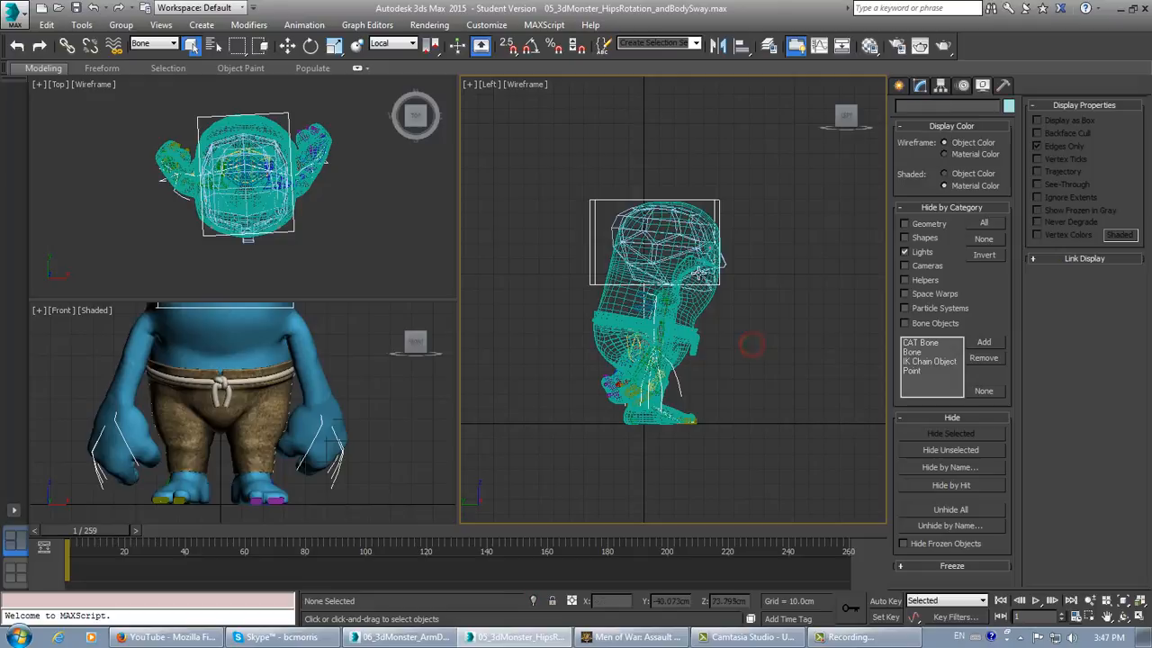
click(725, 259)
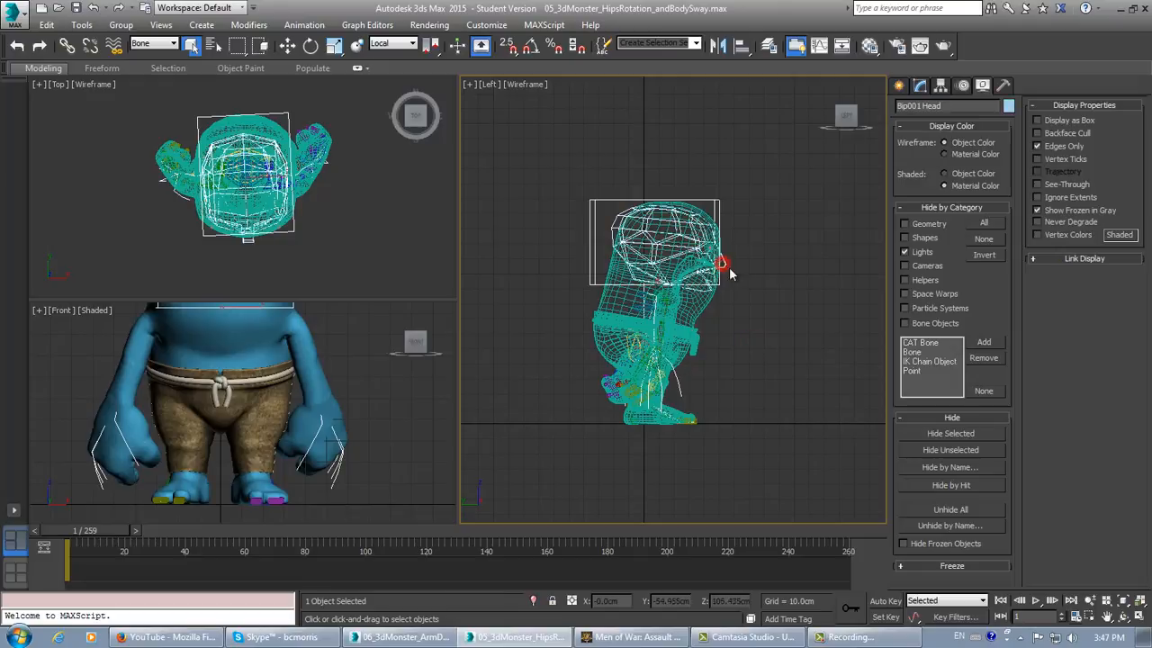
Step: Show the head bone's motion parameters and collapse the Copy/Paste section to reach the Layers settings
middle_drag(763, 324, 736, 317)
click(962, 86)
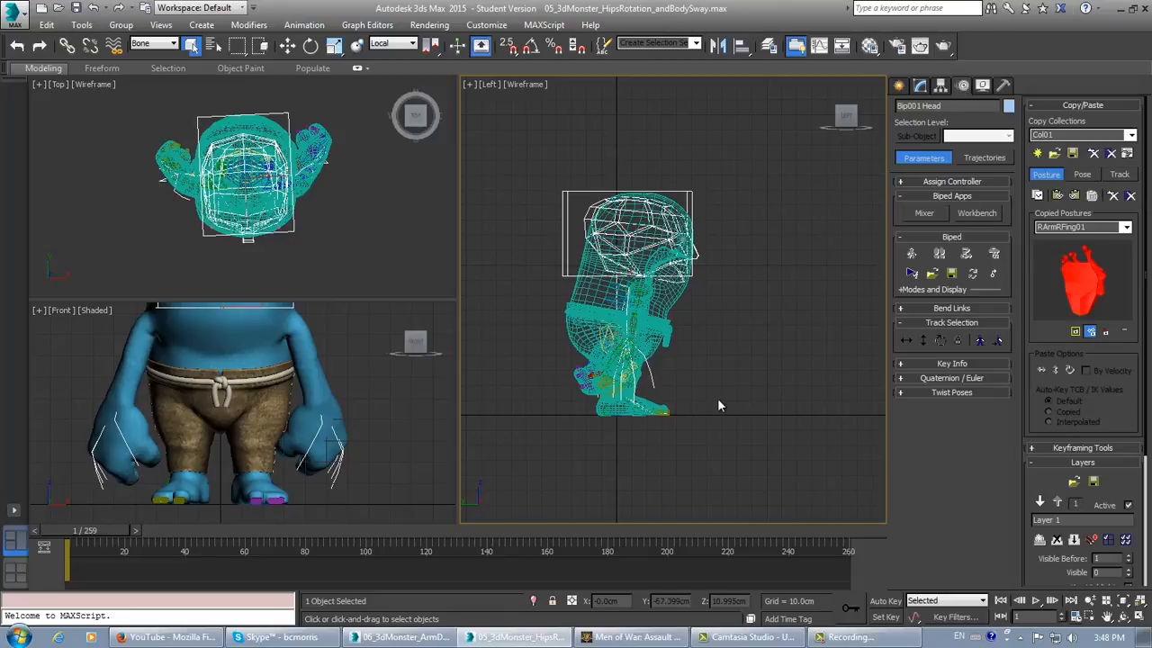
middle_drag(718, 397, 711, 429)
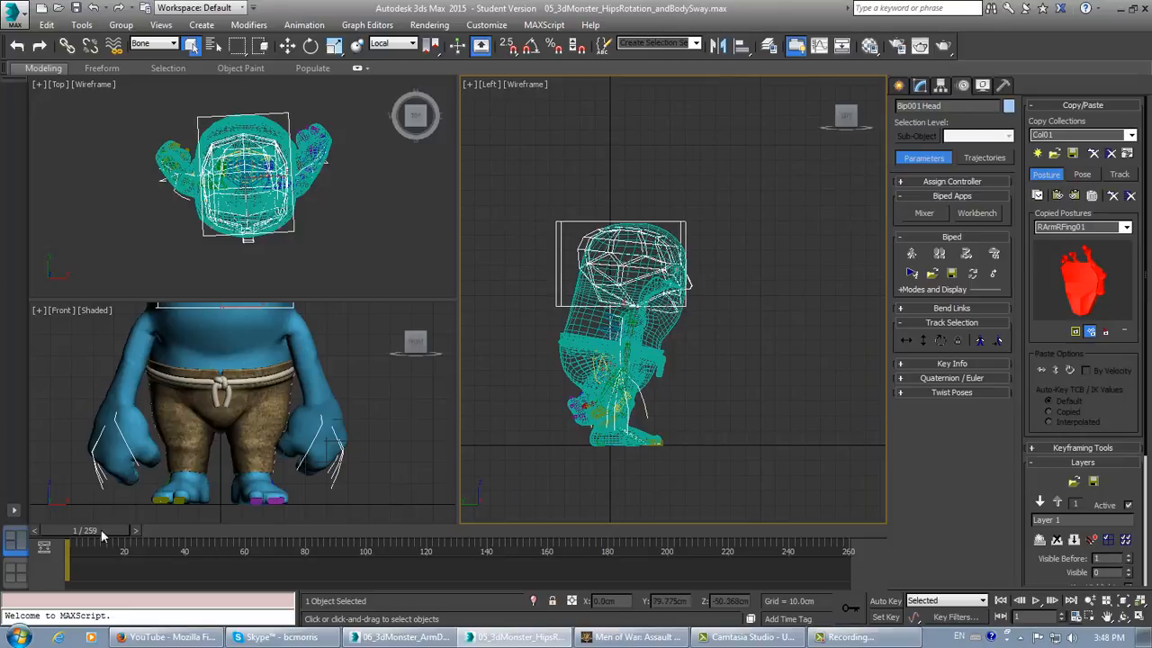
drag(102, 536, 38, 532)
click(1077, 105)
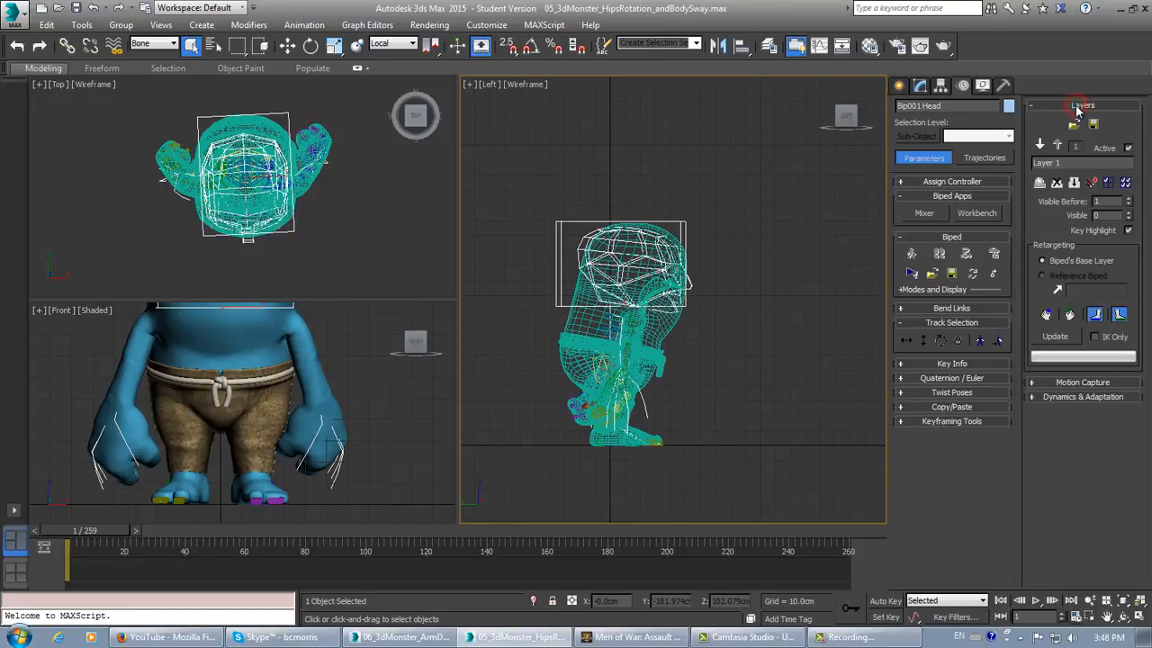
Step: Collapse Layer 1 into the biped's original motion layer
click(1073, 183)
middle_drag(657, 416, 626, 430)
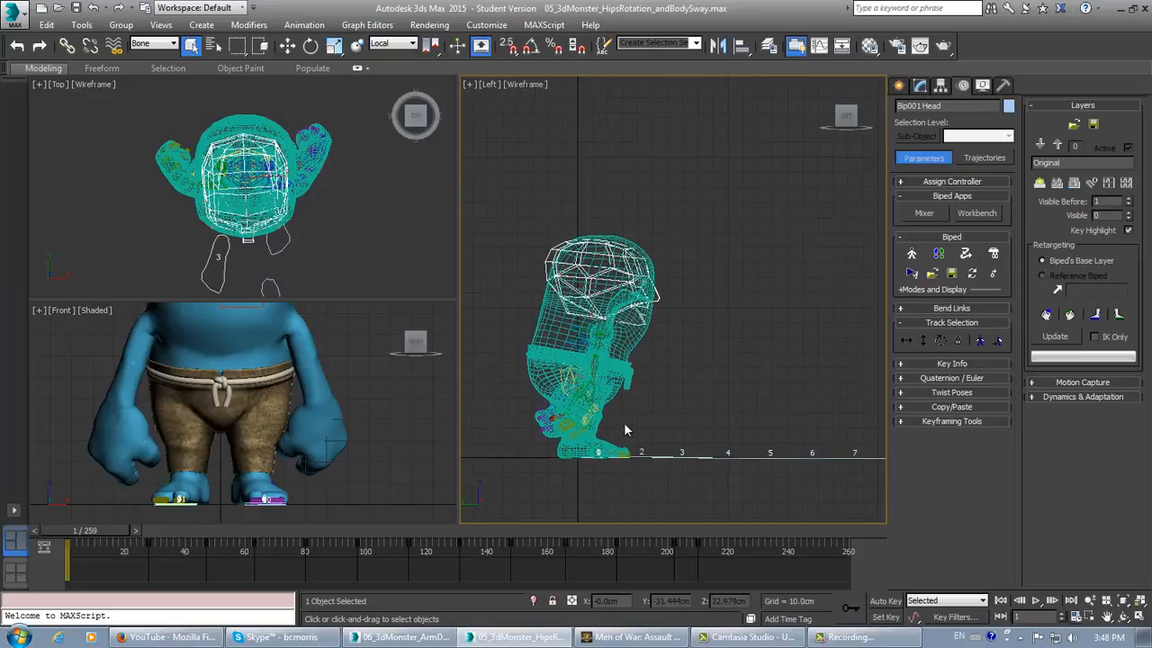
middle_drag(312, 372, 327, 379)
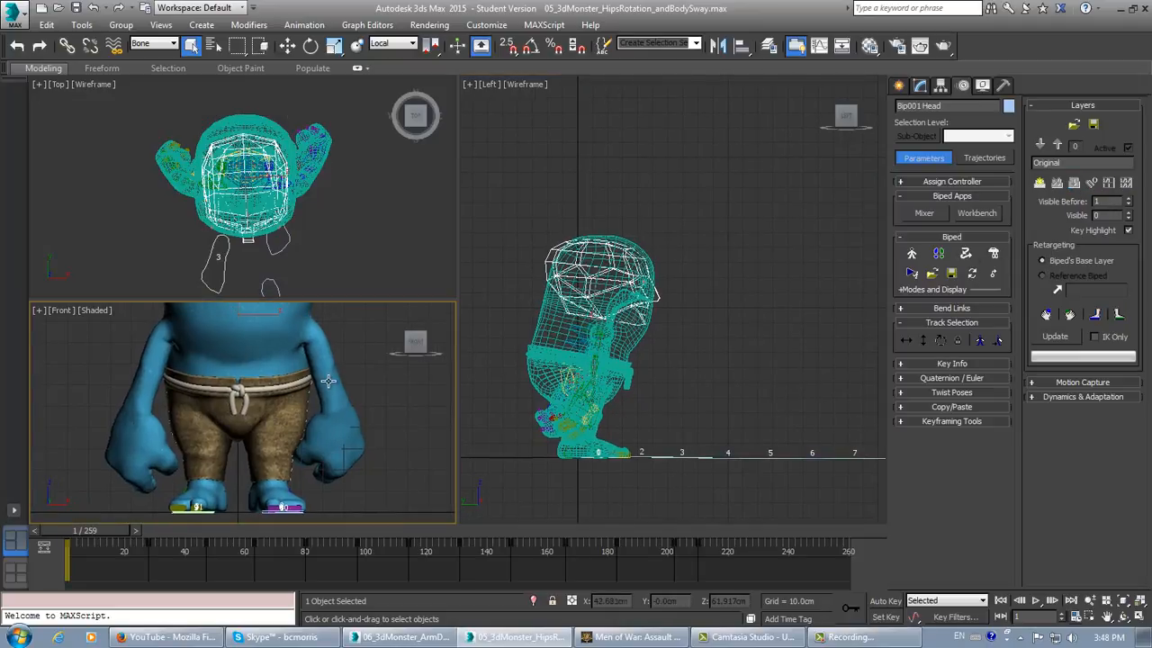
middle_drag(639, 299, 640, 299)
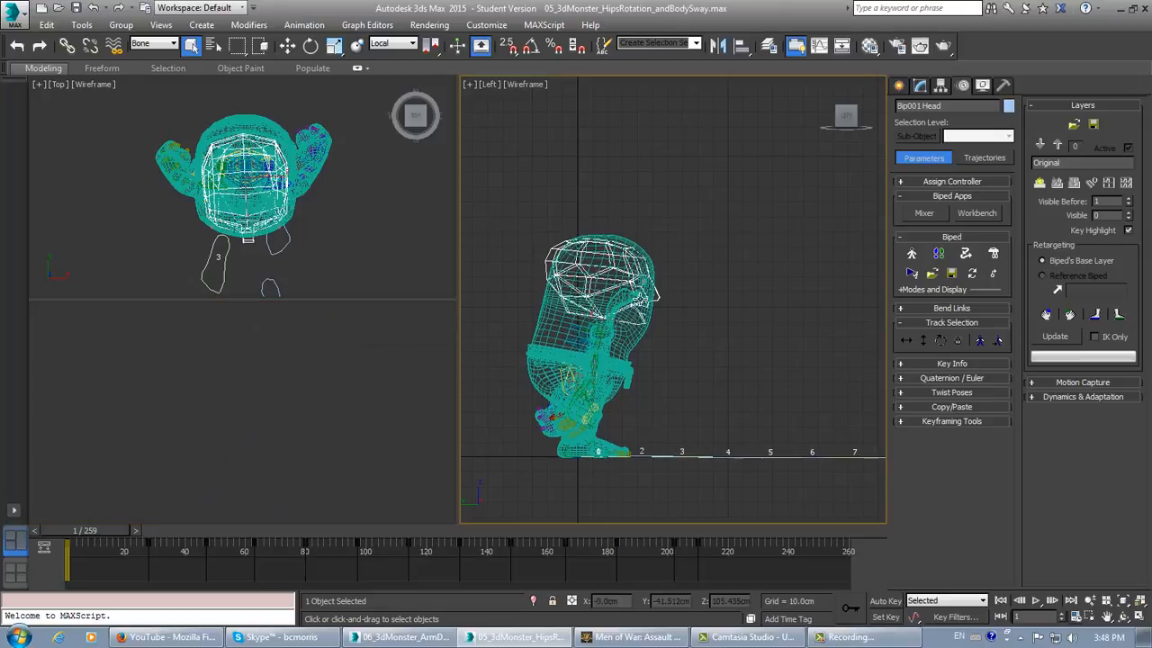
mouse_move(685, 256)
middle_down()
mouse_move(681, 241)
mouse_move(687, 249)
middle_up()
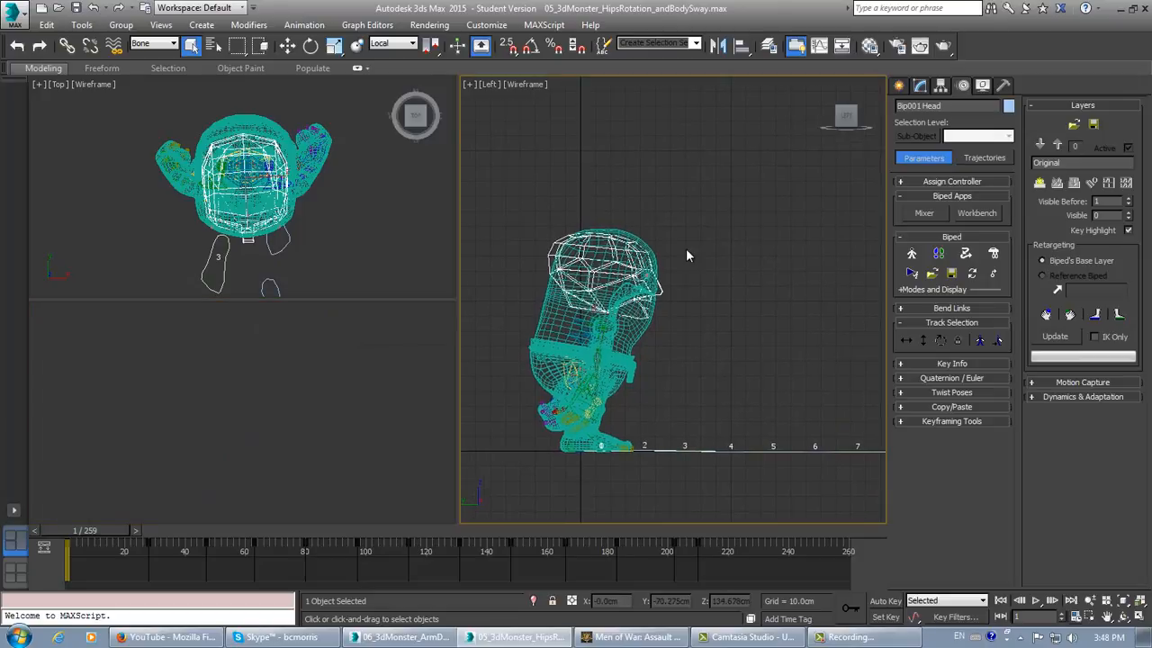
Step: Set the large wireframe viewport to Front and the shaded viewport to Perspective, framing the whole monster in both
key(f)
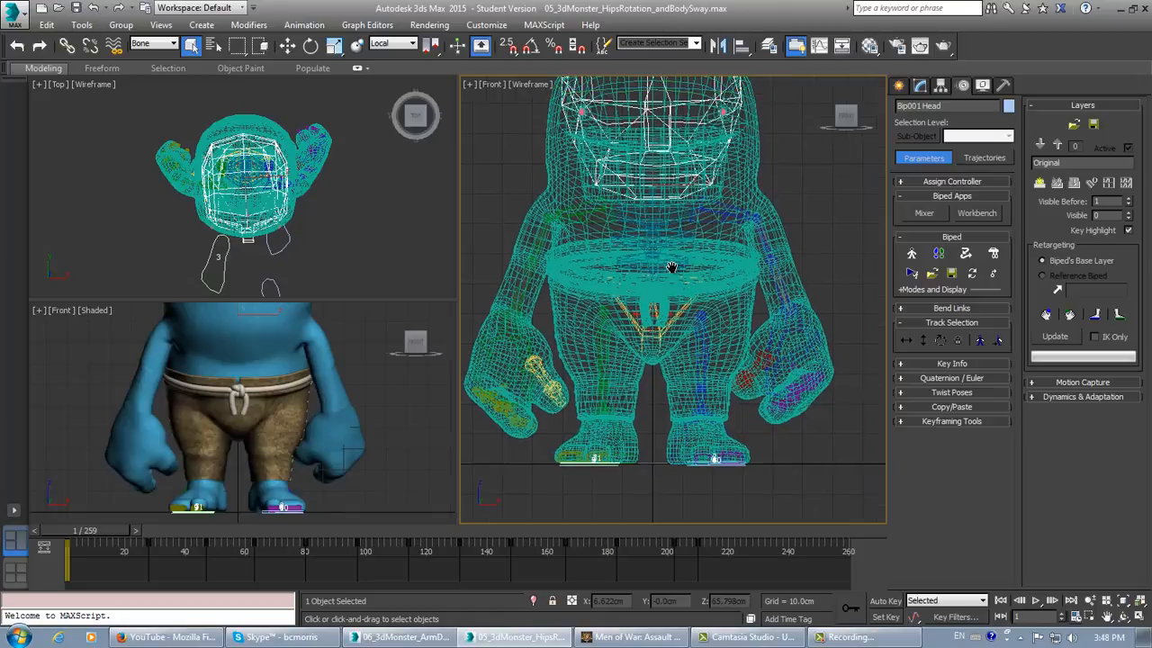
scroll(286, 403, down, 3)
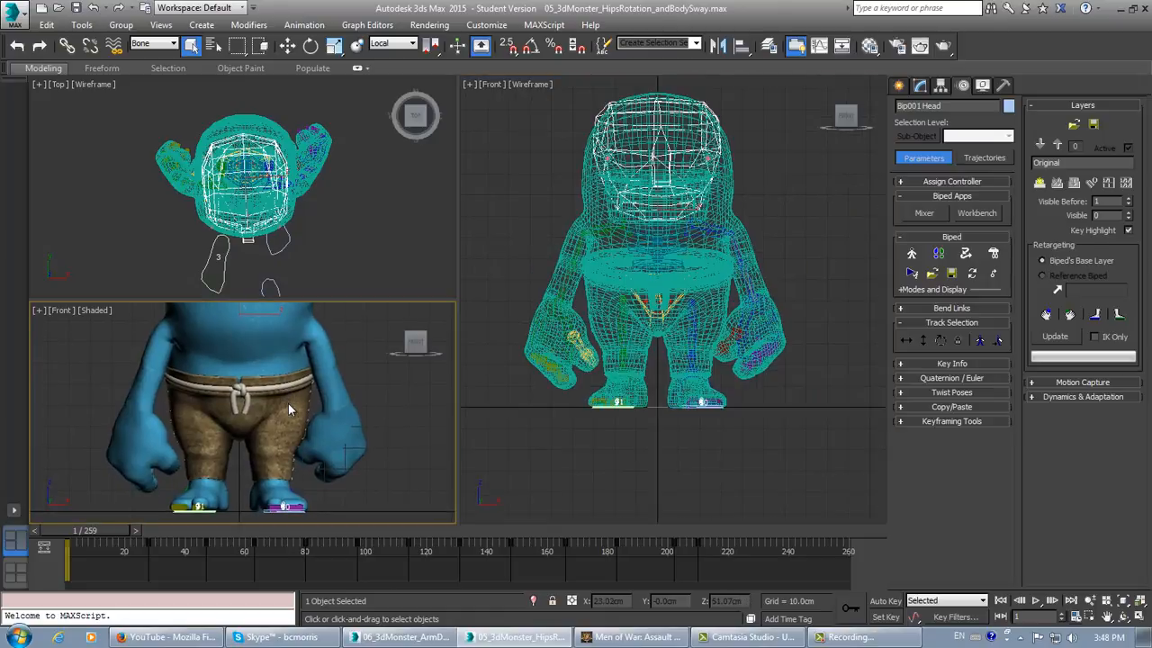
mouse_move(289, 402)
middle_down()
mouse_move(286, 420)
mouse_move(198, 373)
mouse_move(201, 388)
mouse_move(247, 389)
mouse_move(230, 429)
mouse_move(212, 407)
middle_up()
key(p)
scroll(266, 436, down, 4)
scroll(257, 427, up, 1)
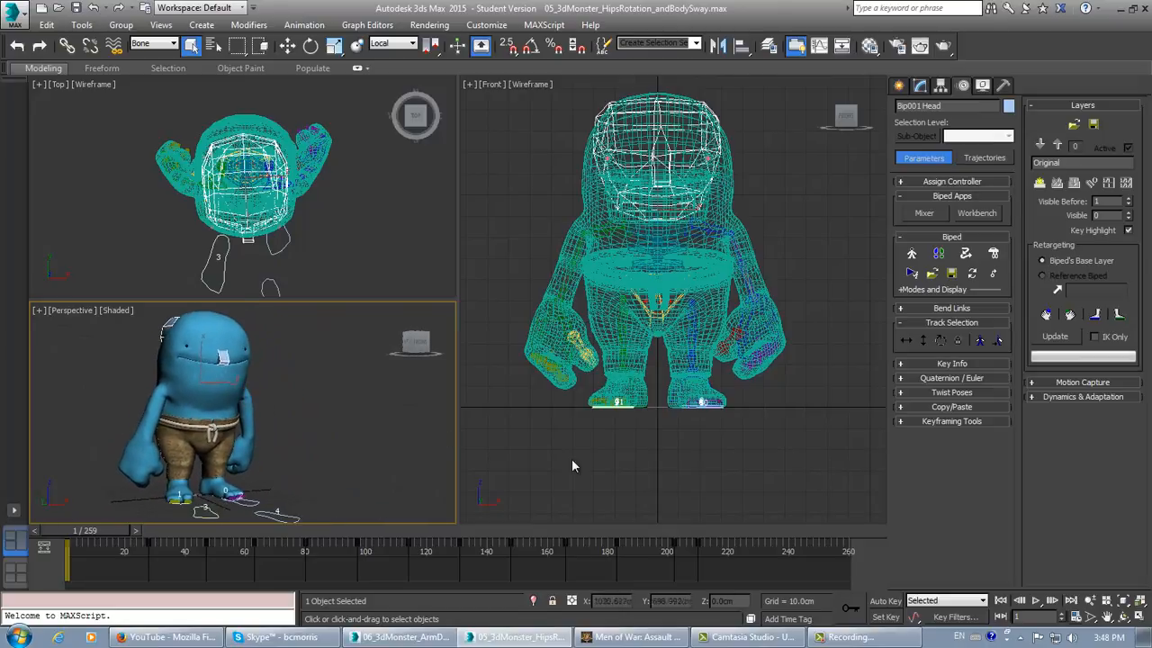
middle_drag(673, 457, 578, 510)
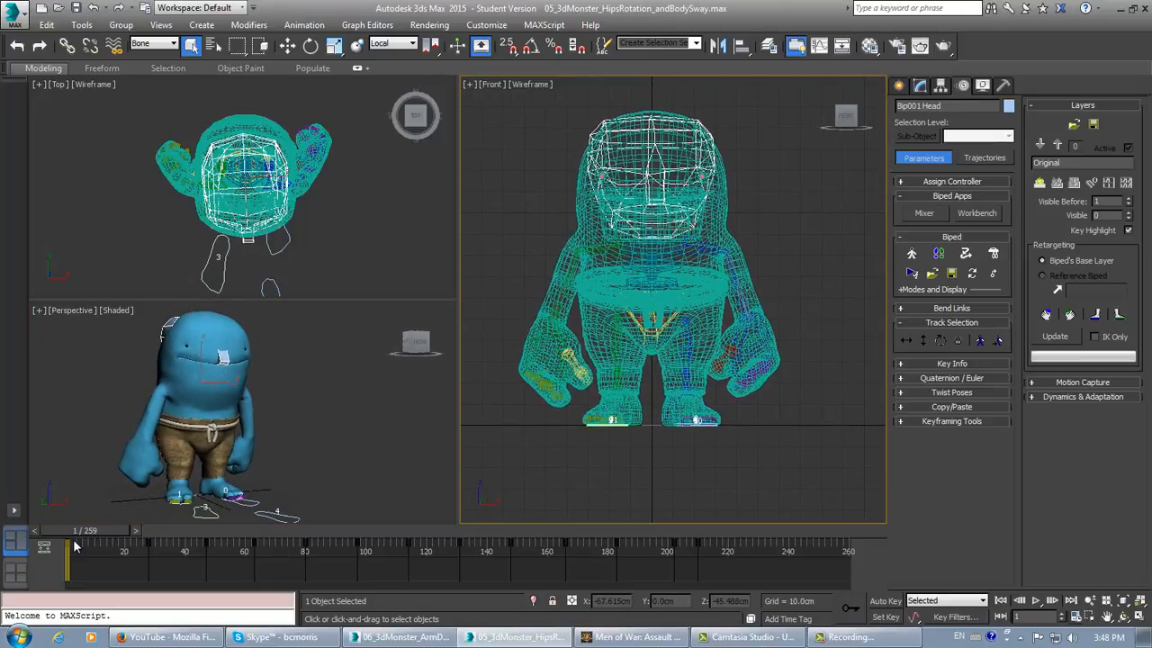
Step: Select the biped's left upper arm in the Front view and turn on Auto Key at frame 1
drag(81, 536, 41, 527)
click(732, 265)
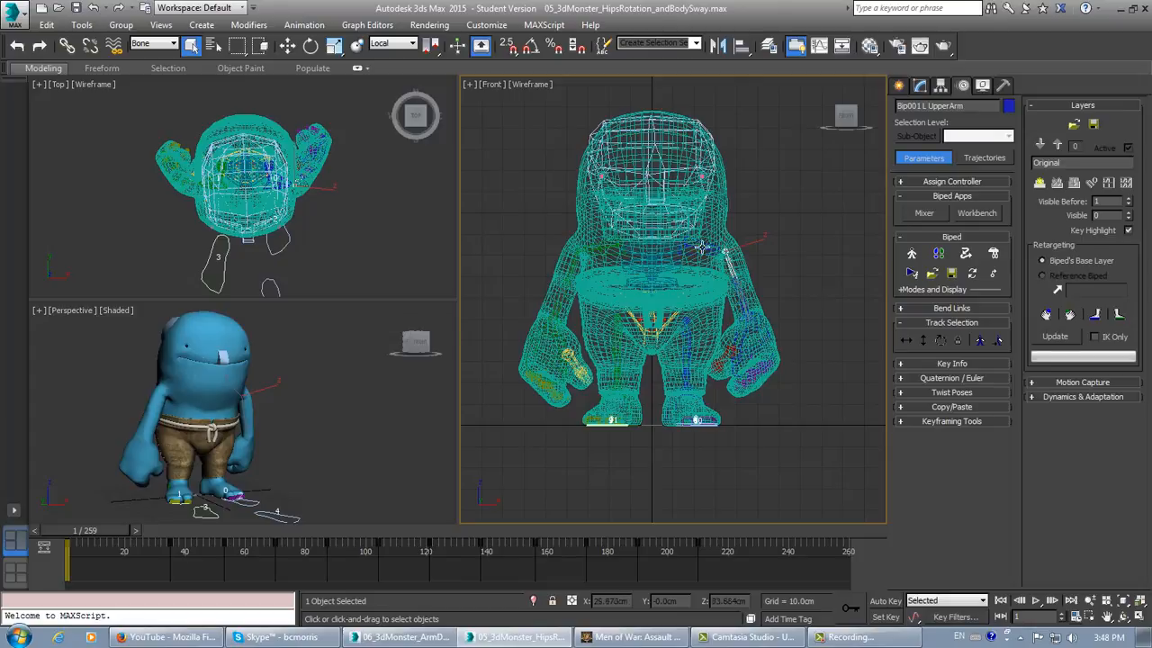
click(886, 601)
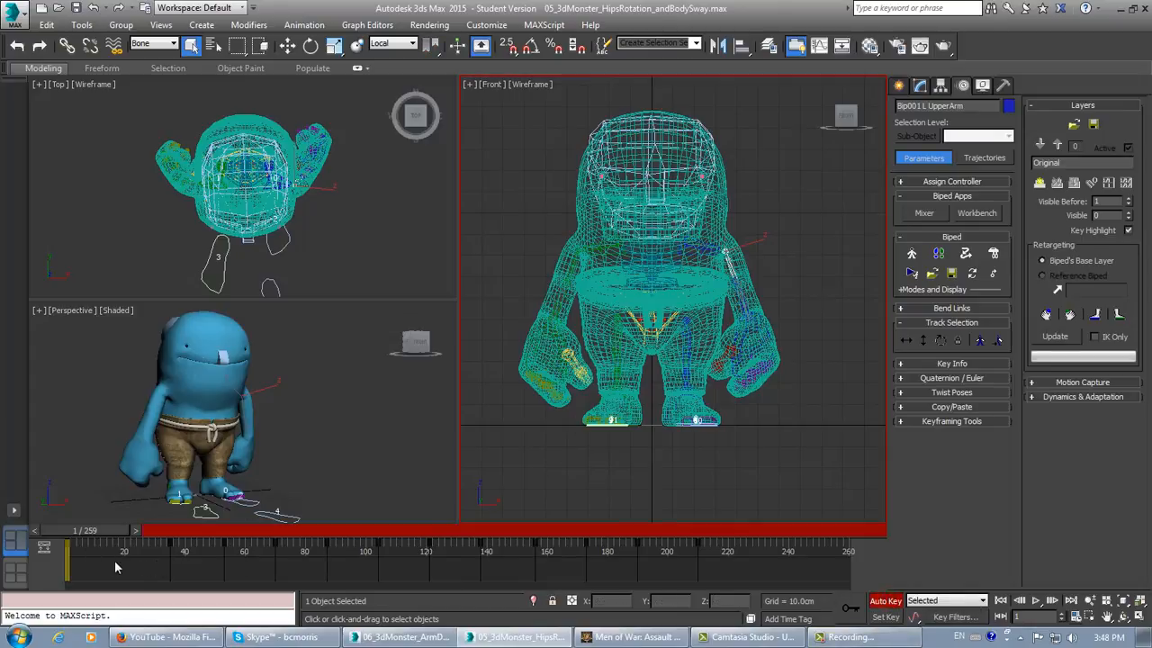
mouse_move(81, 540)
mouse_down()
mouse_move(177, 537)
mouse_move(68, 537)
mouse_up()
Step: Turn on the biped's leg states display and scrub the walk to frame 35
click(959, 290)
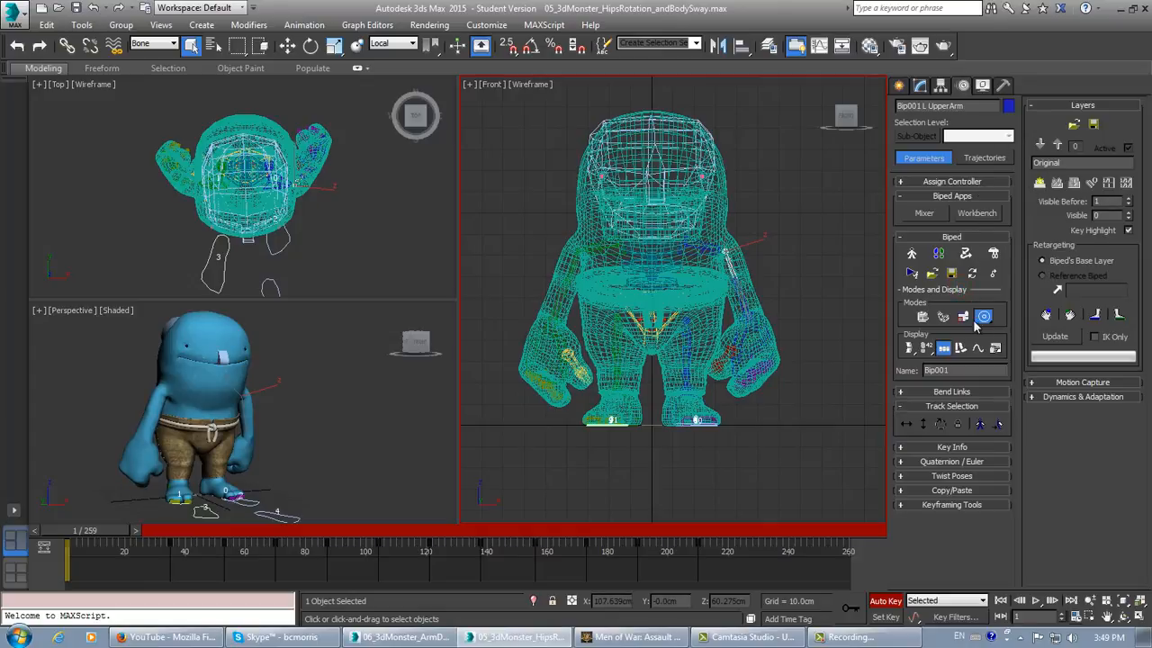
click(961, 348)
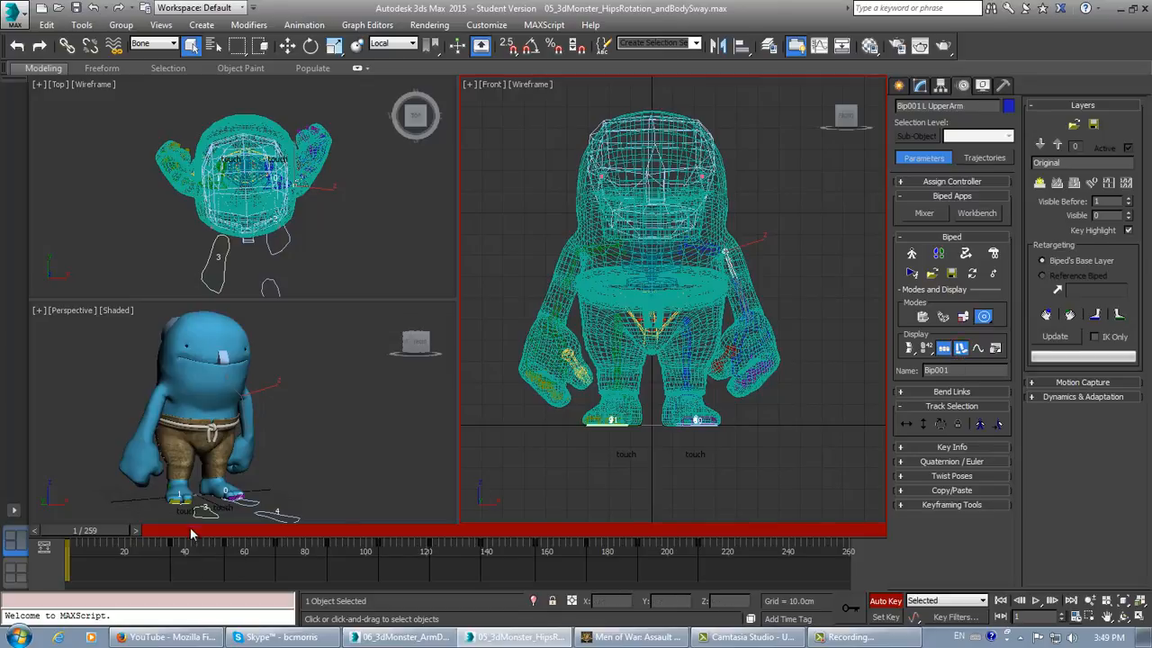
drag(110, 535, 207, 538)
key(q)
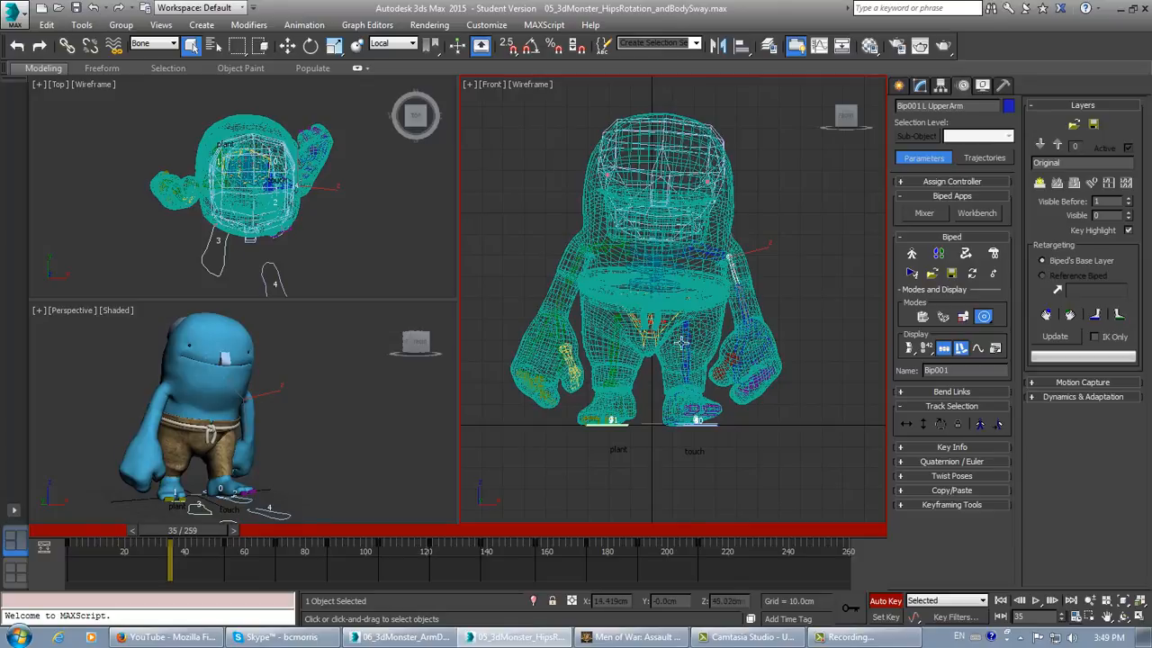
Step: Rotate the left upper arm outward by -10 degrees on its local Y axis at frame 53, using Angle Snap
drag(211, 537, 115, 528)
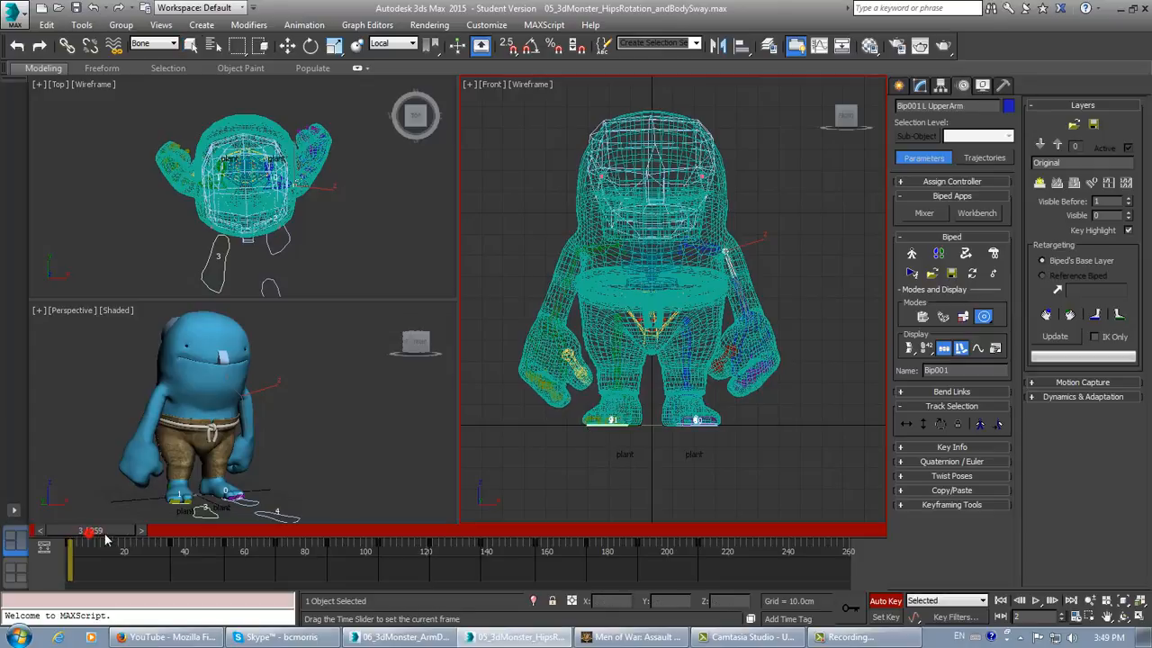
drag(88, 531, 37, 538)
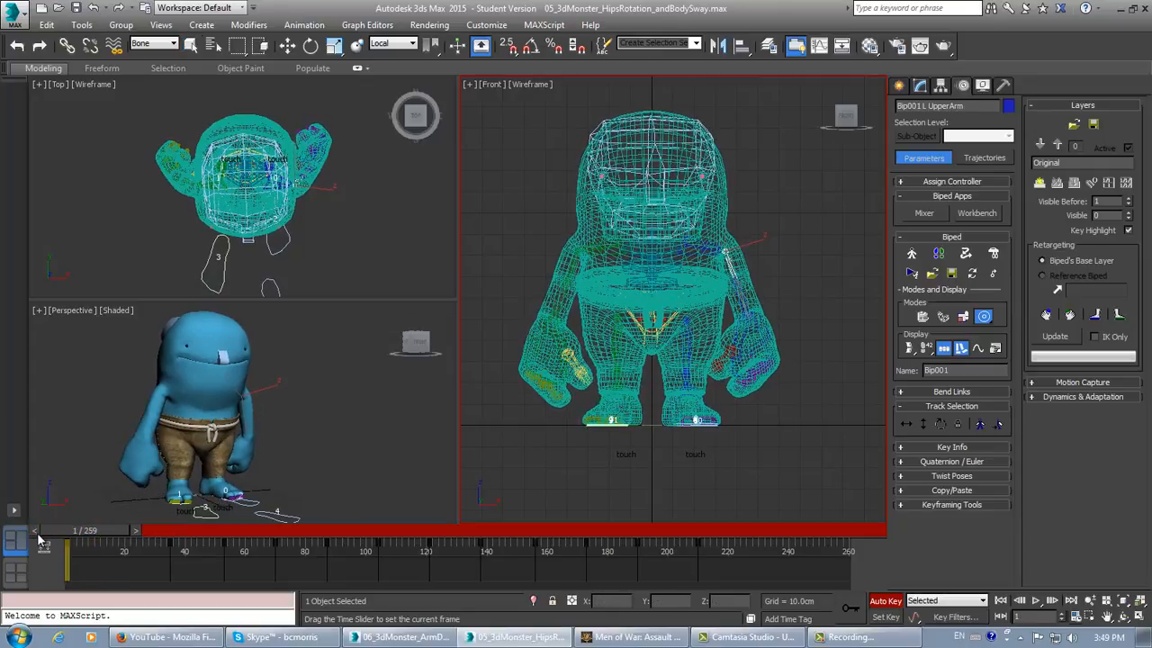
drag(66, 538, 239, 538)
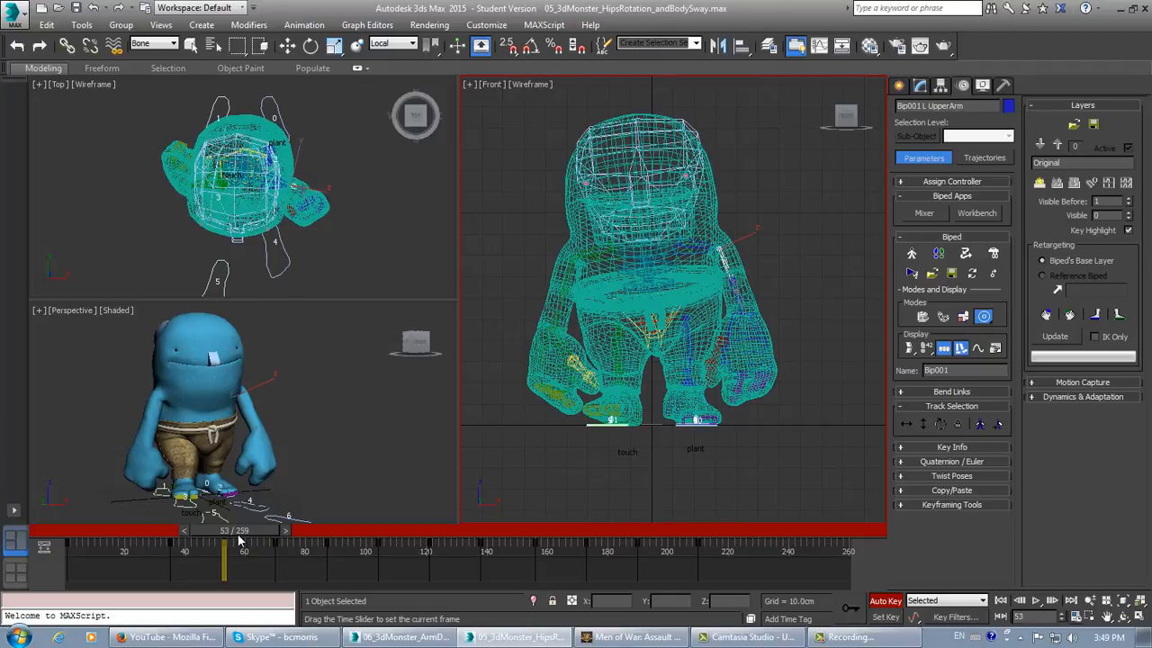
key(q)
middle_drag(755, 222, 756, 233)
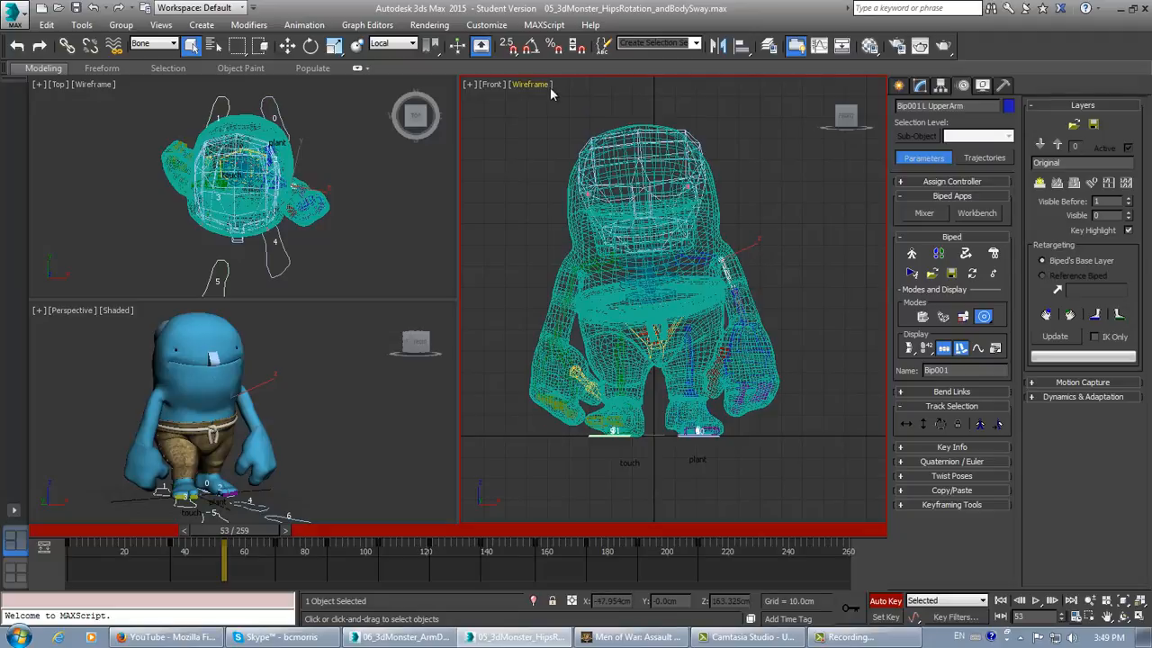
click(310, 46)
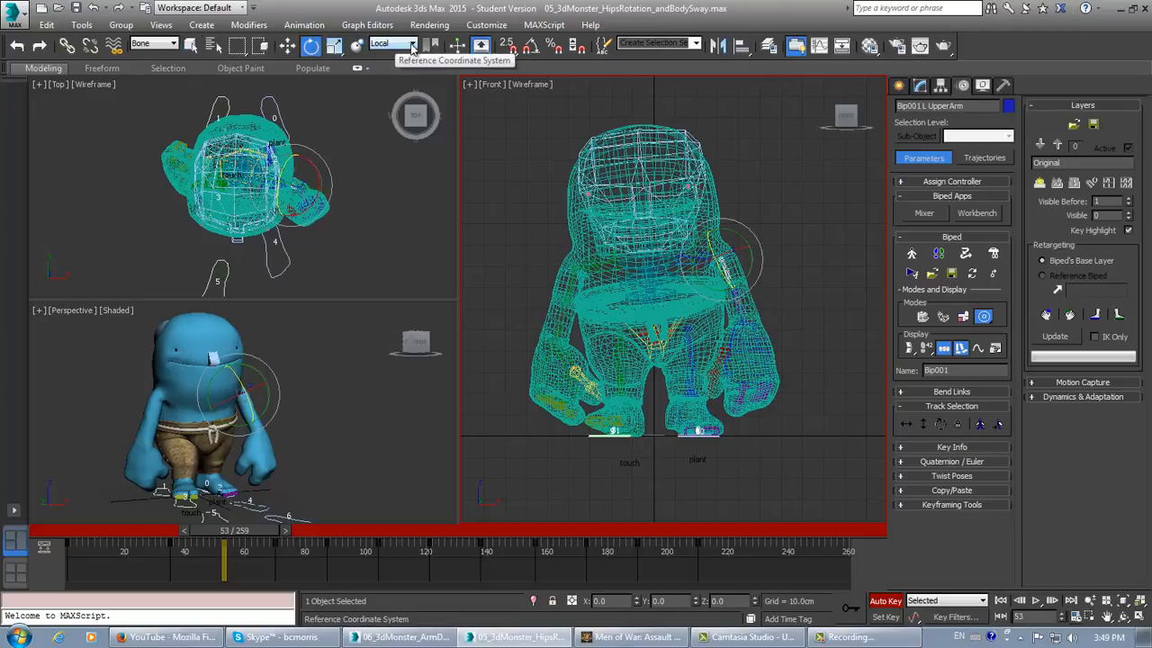
click(531, 46)
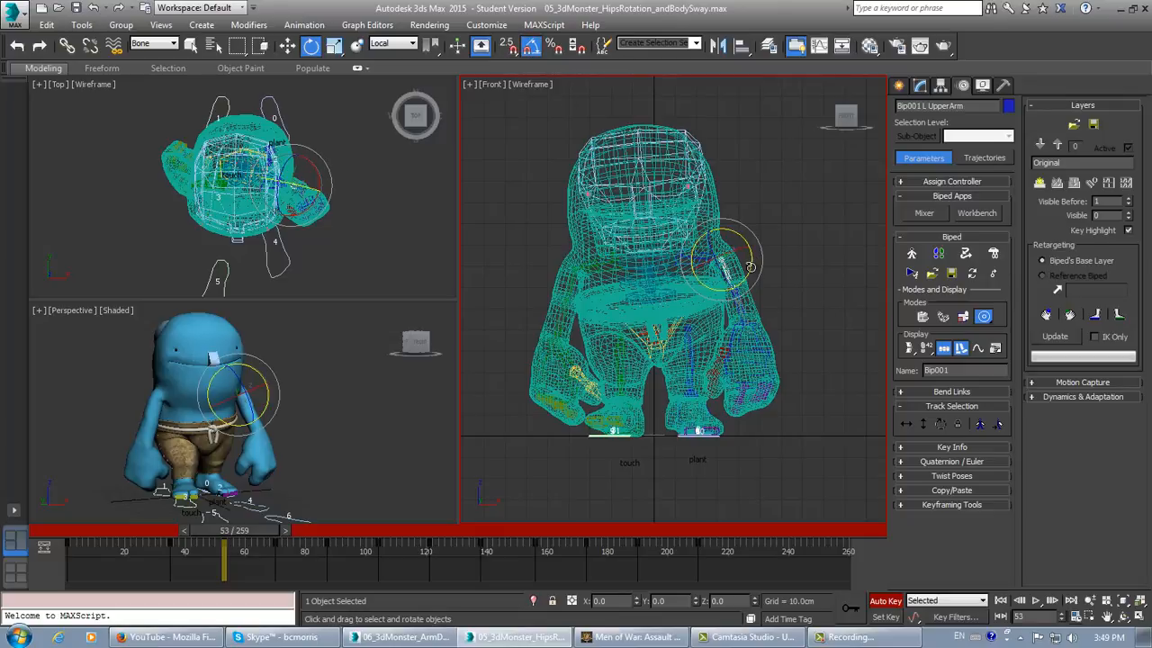
drag(751, 266, 753, 260)
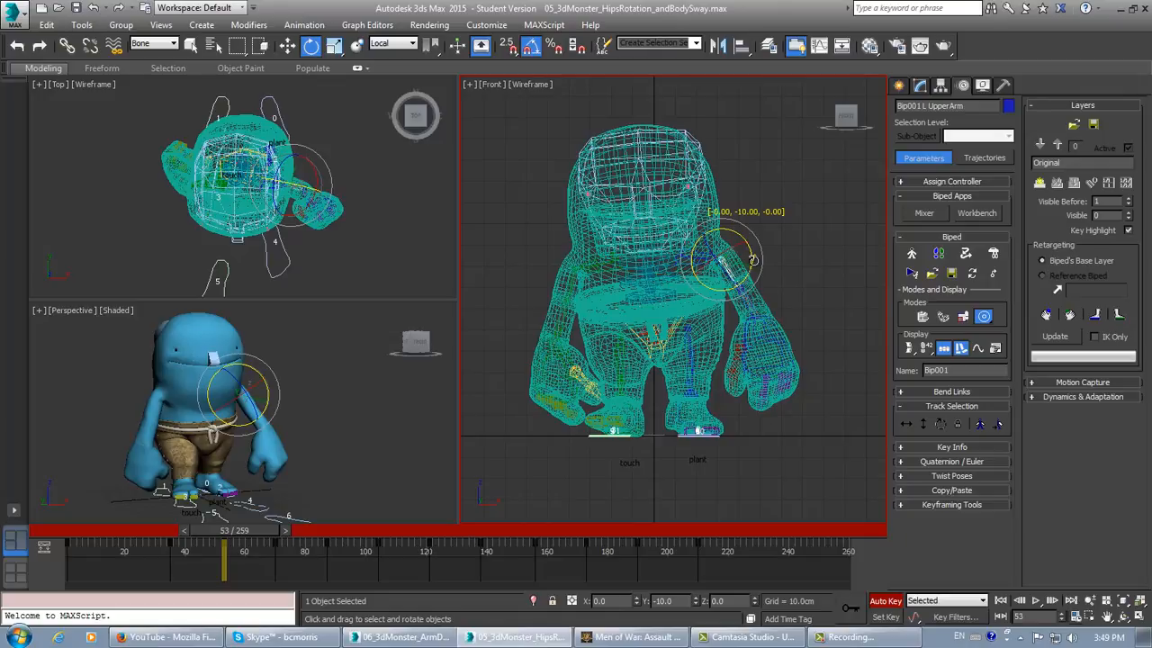
drag(753, 260, 753, 261)
Step: Turn on Key Mode and rotate the left upper arm outward by -10 degrees on local Y at the frame 87 key
drag(239, 536, 273, 533)
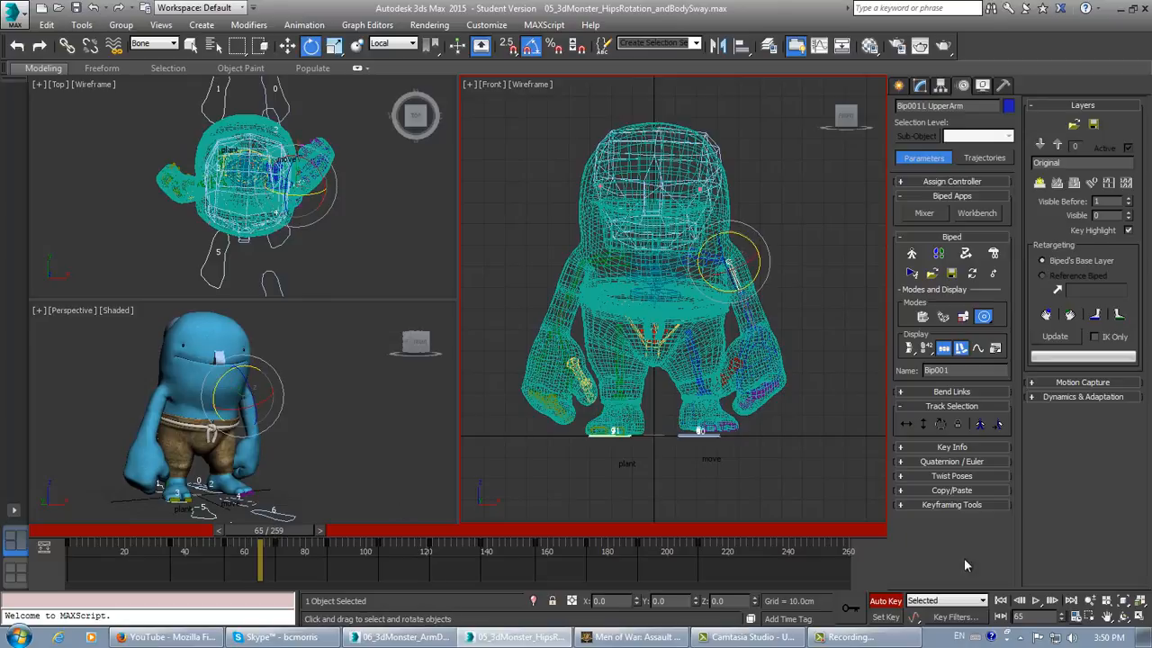
click(1002, 618)
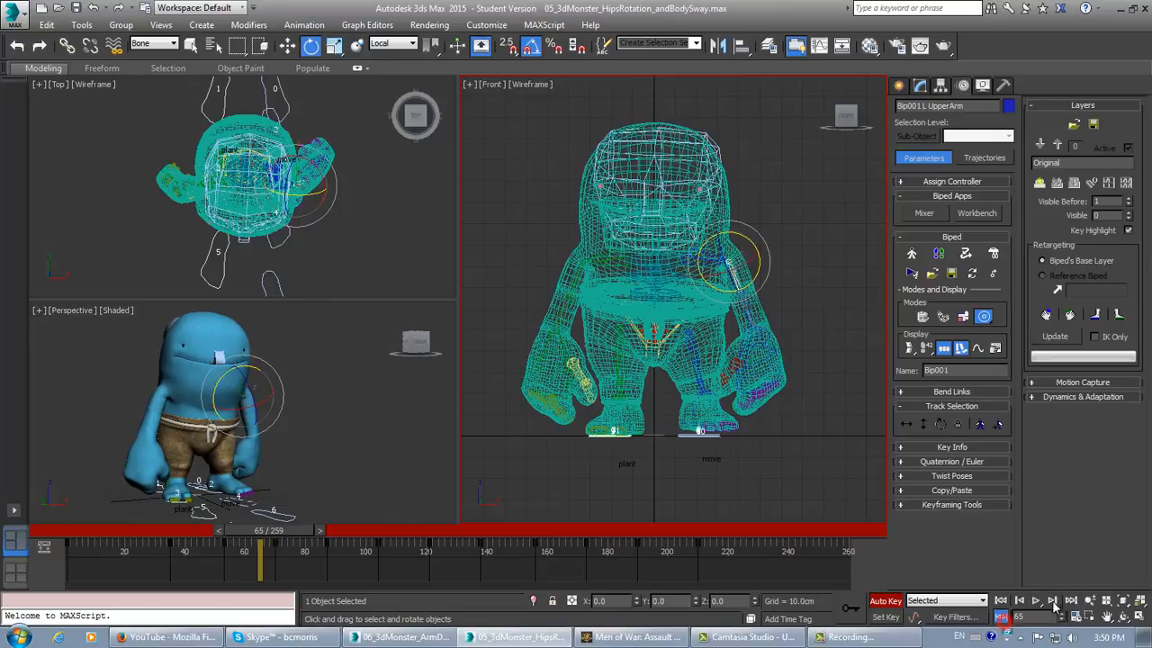
click(1050, 607)
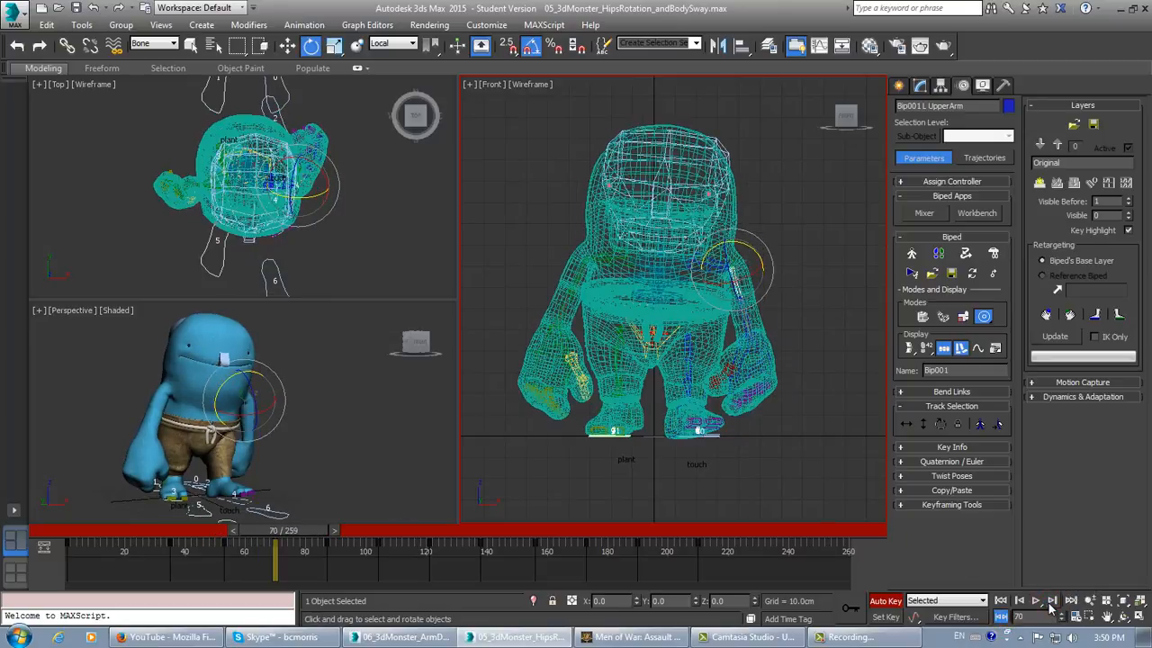
click(1050, 607)
drag(746, 271, 751, 263)
right_click(752, 263)
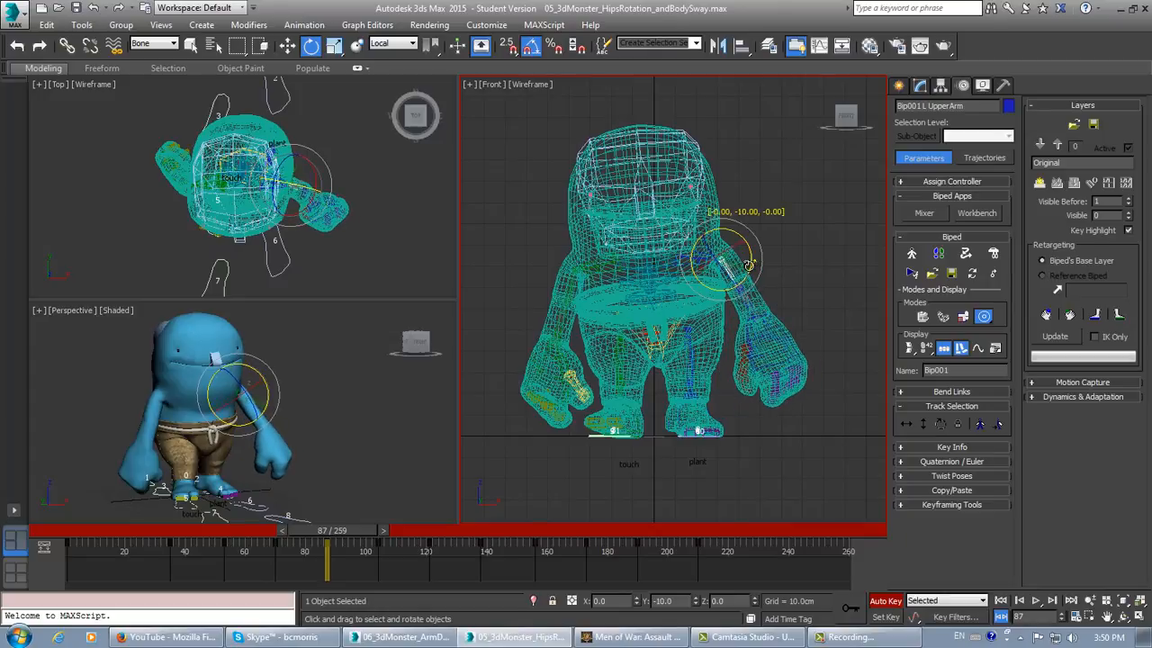
Step: Rotate the left upper arm outward by -10 degrees on local Y at the frame 121 key
click(1051, 603)
click(1058, 604)
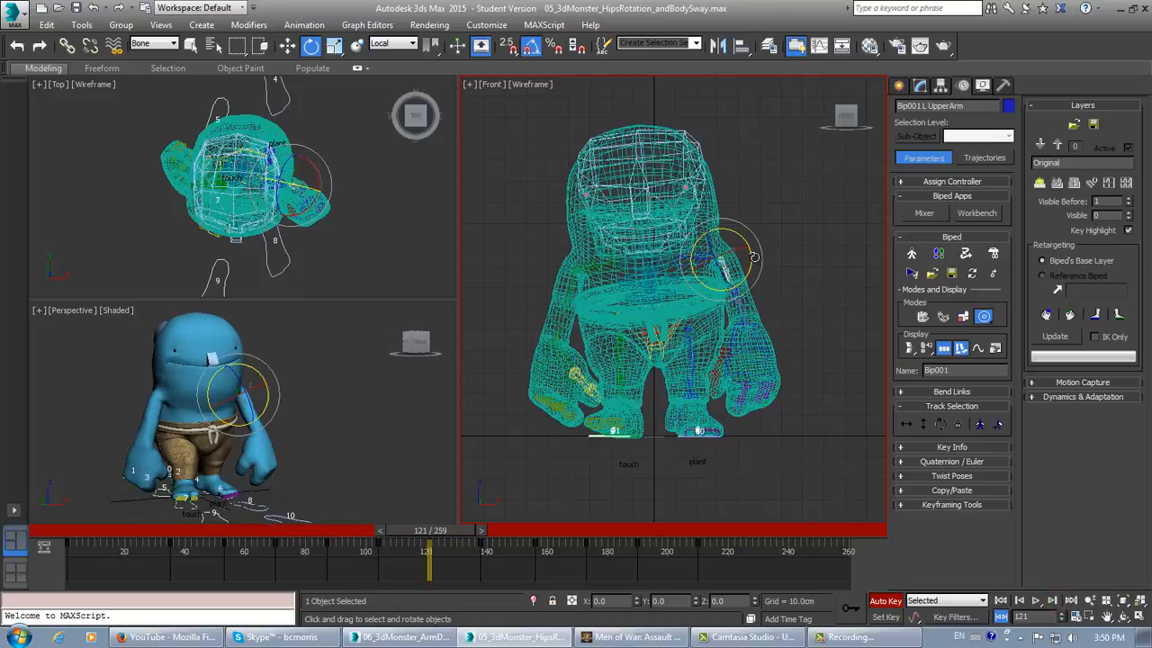
drag(753, 260, 755, 253)
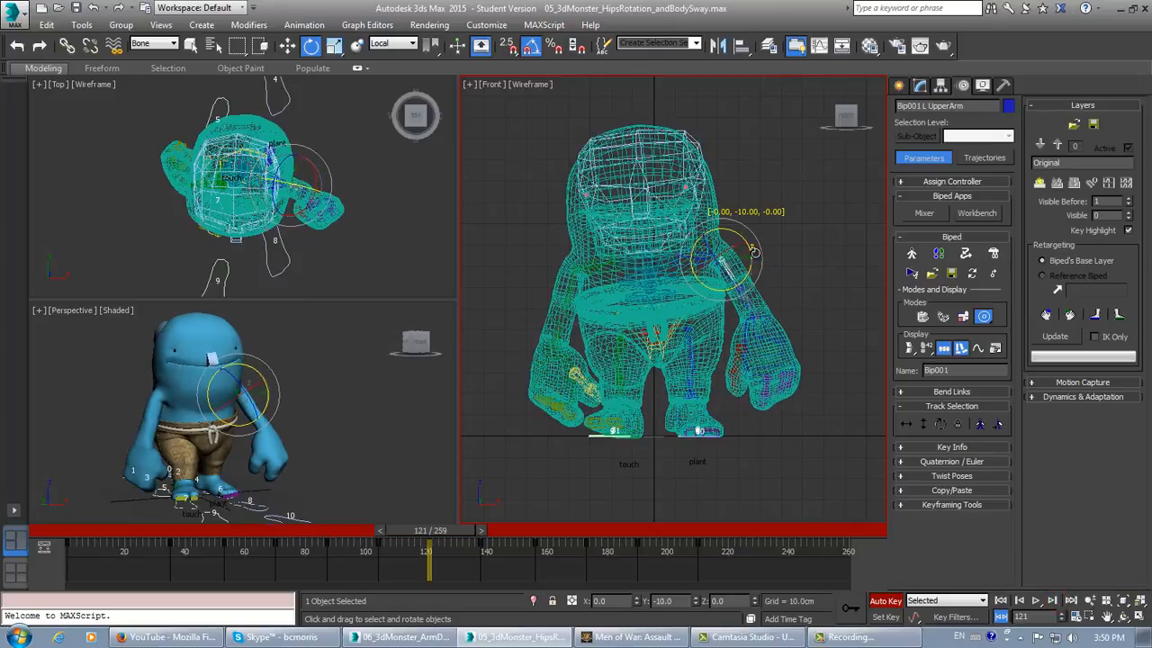
Step: Rotate the left upper arm slightly outward on its local Y axis at the frame 156 key
click(1051, 601)
click(1051, 602)
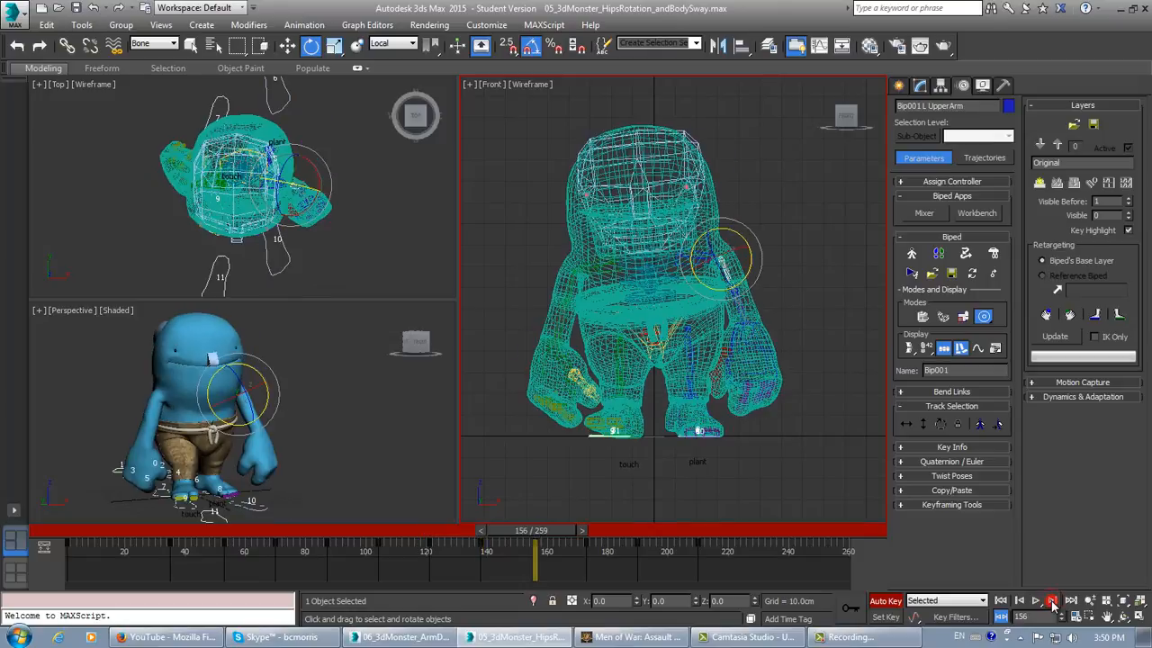
drag(752, 265, 757, 266)
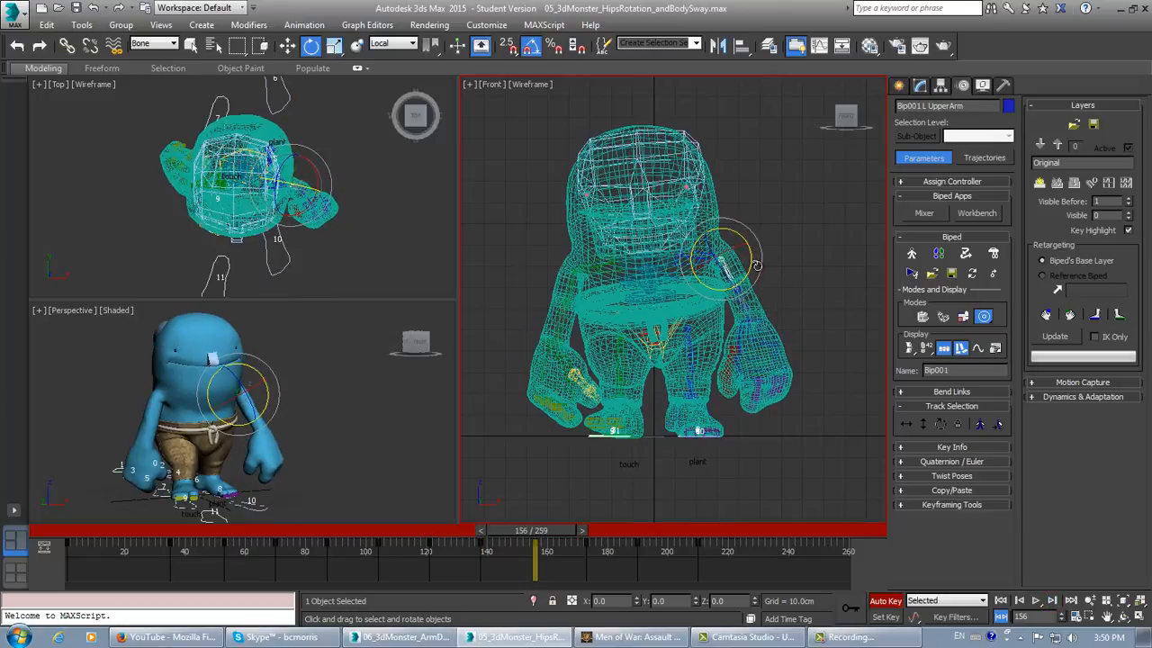
Step: Expand the Keyframing Tools settings and rotate the left upper arm outward on local Y at the frame 190 key
click(951, 505)
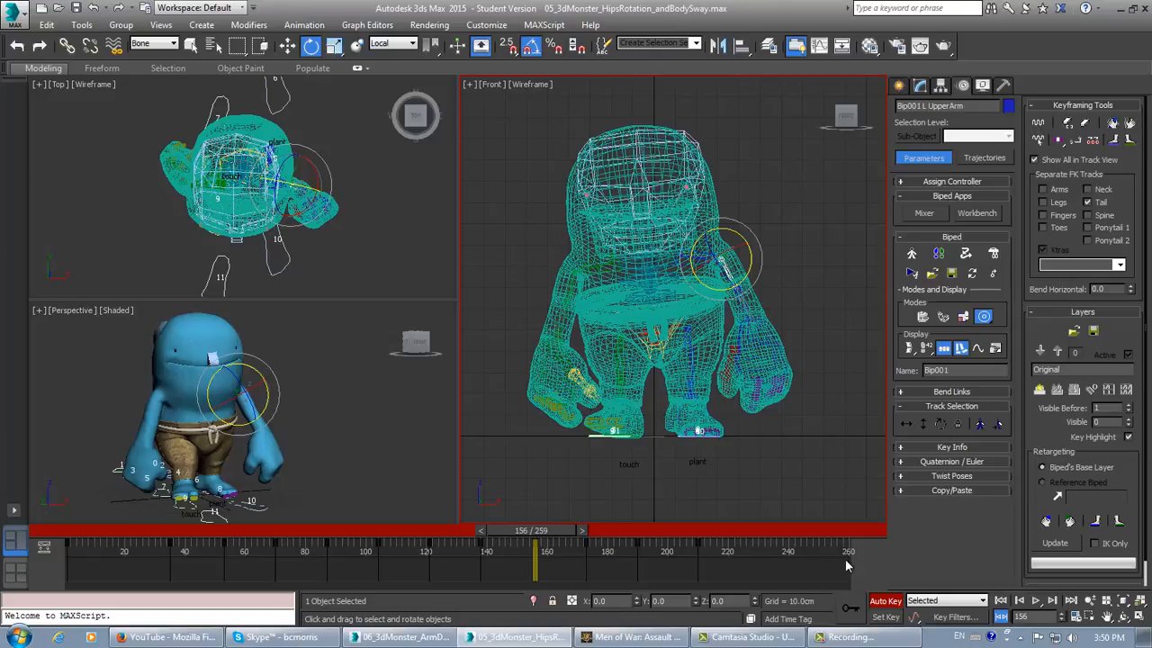
click(1052, 603)
click(1052, 604)
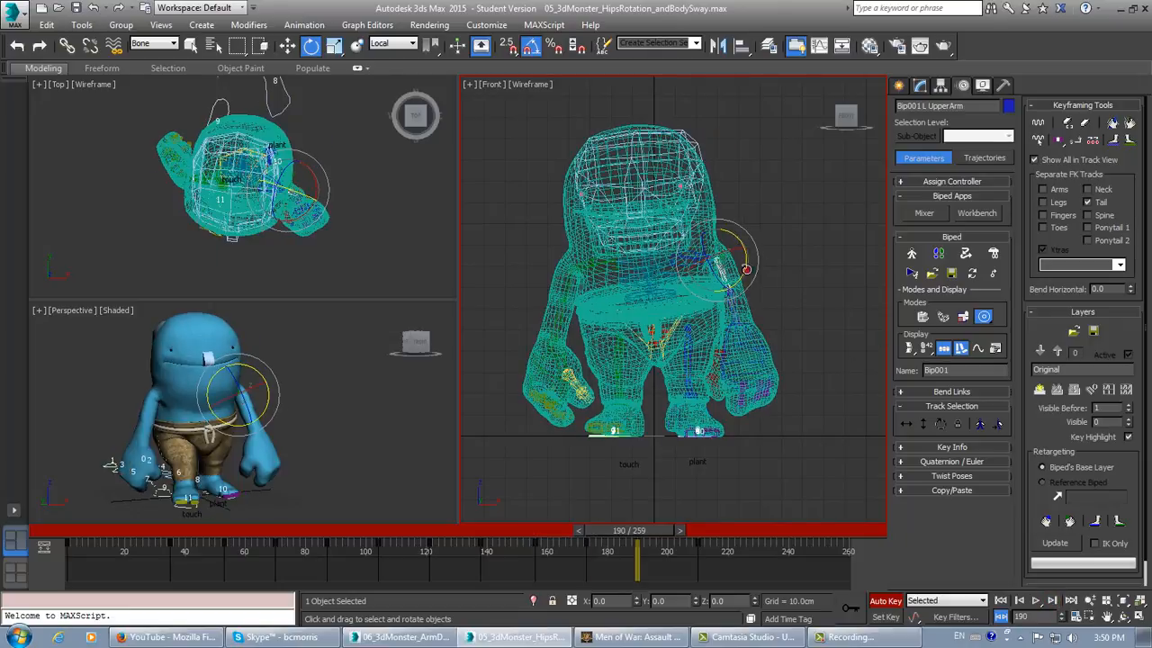
drag(746, 269, 748, 260)
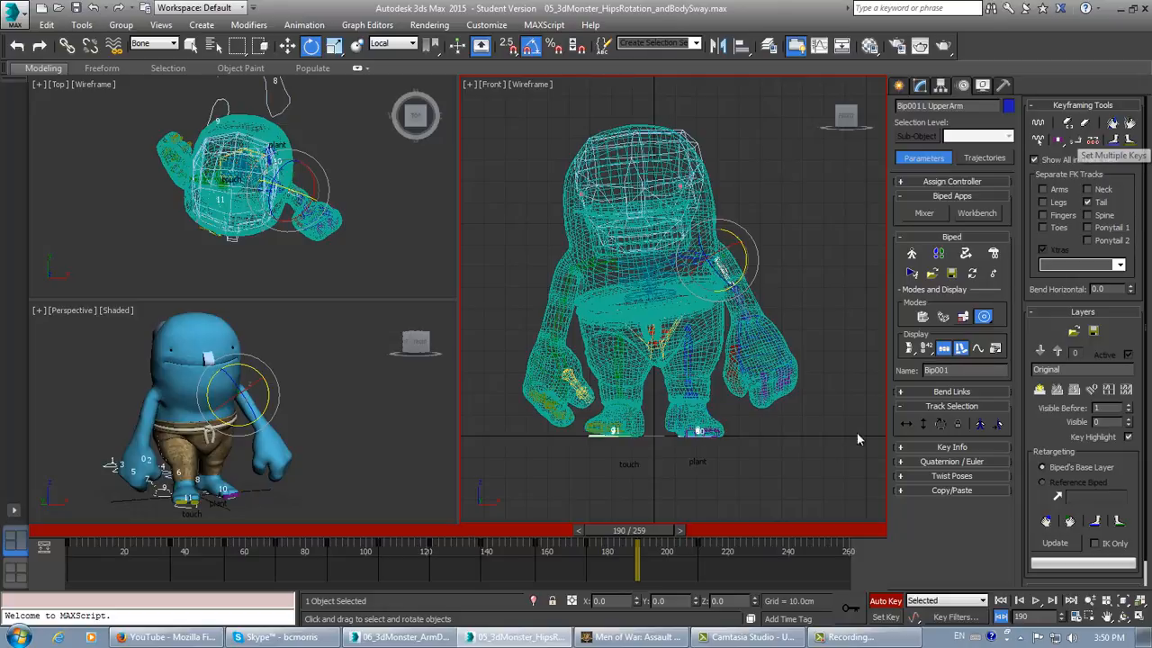
Step: Select the right upper arm and rotate it outward on local Y at the frame 35 key
drag(630, 530, 180, 534)
drag(151, 593, 67, 599)
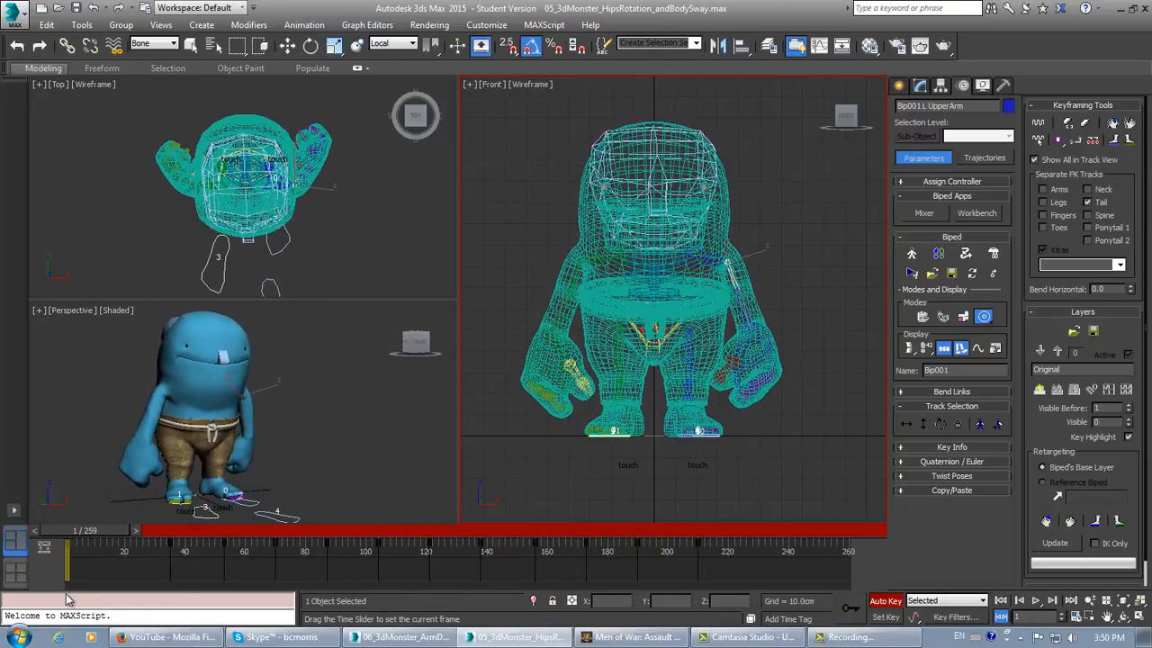
key(e)
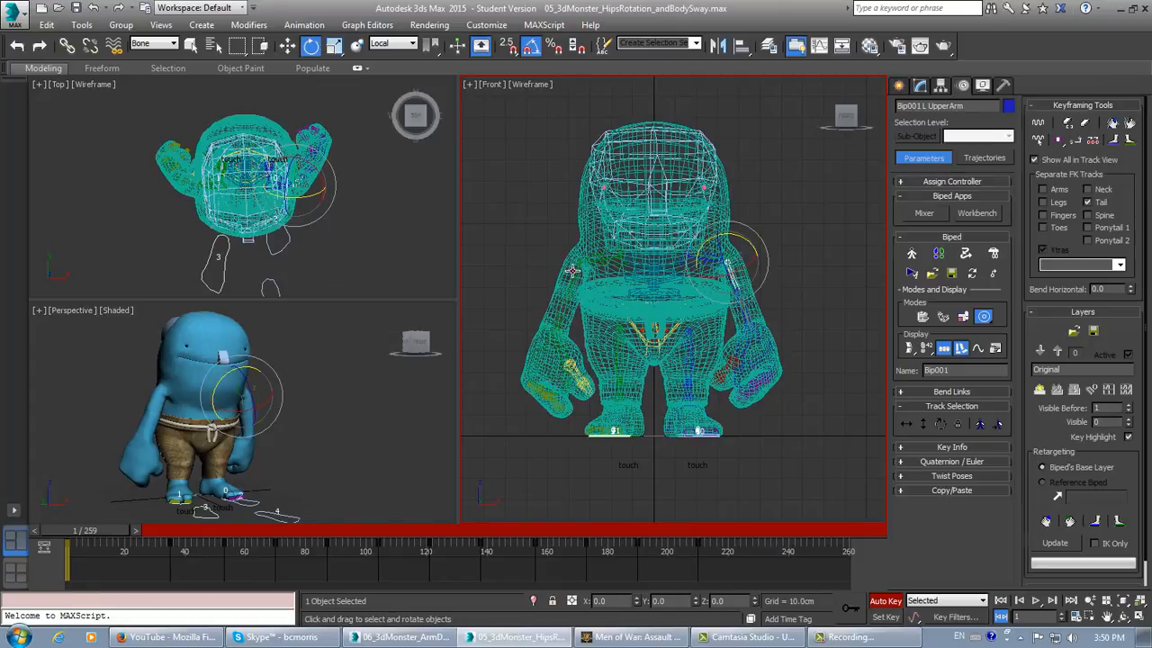
click(572, 270)
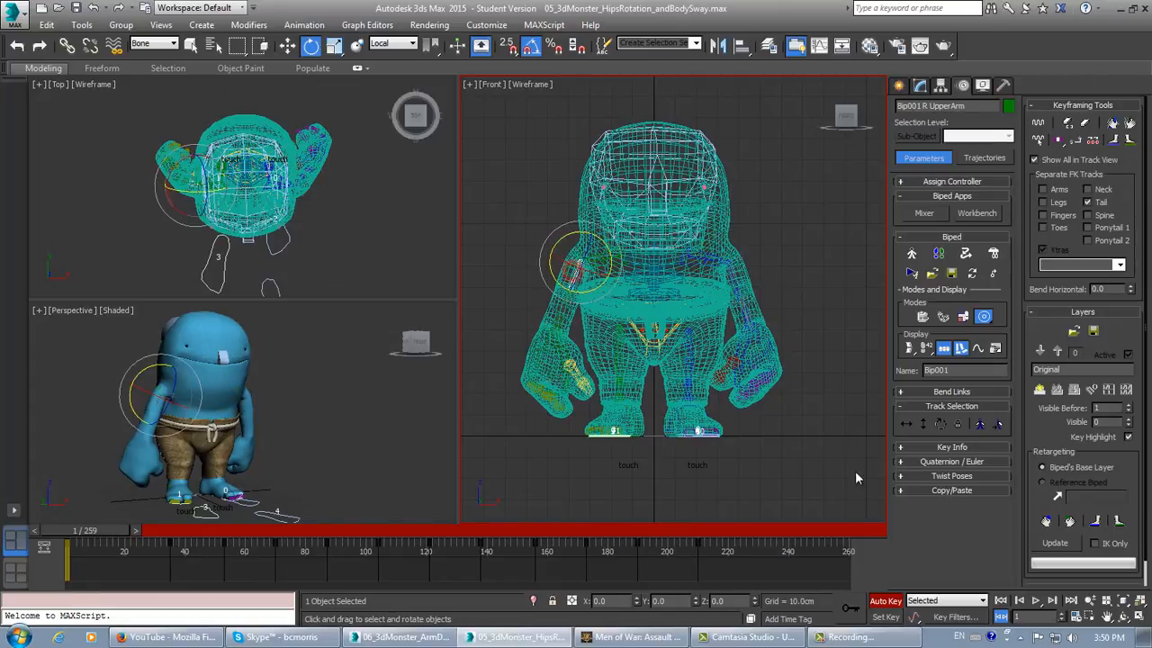
click(1051, 601)
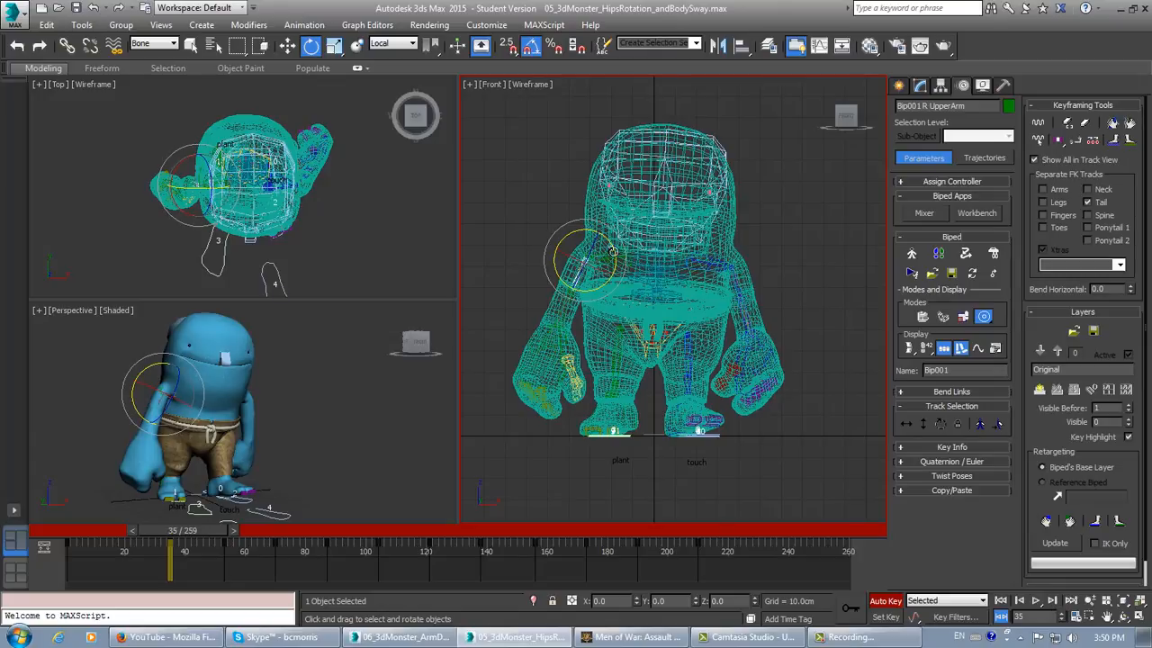
drag(611, 252, 627, 278)
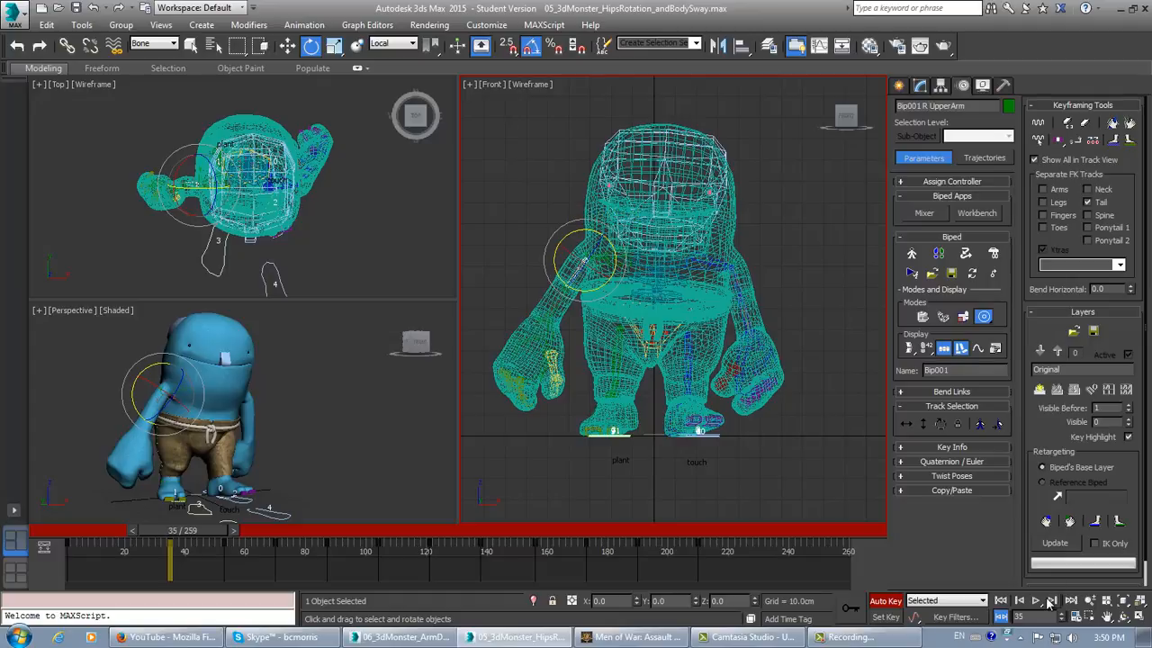
Step: Rotate the right upper arm outward on local Y at the frame 70 and frame 104 keys
click(1051, 601)
click(1051, 601)
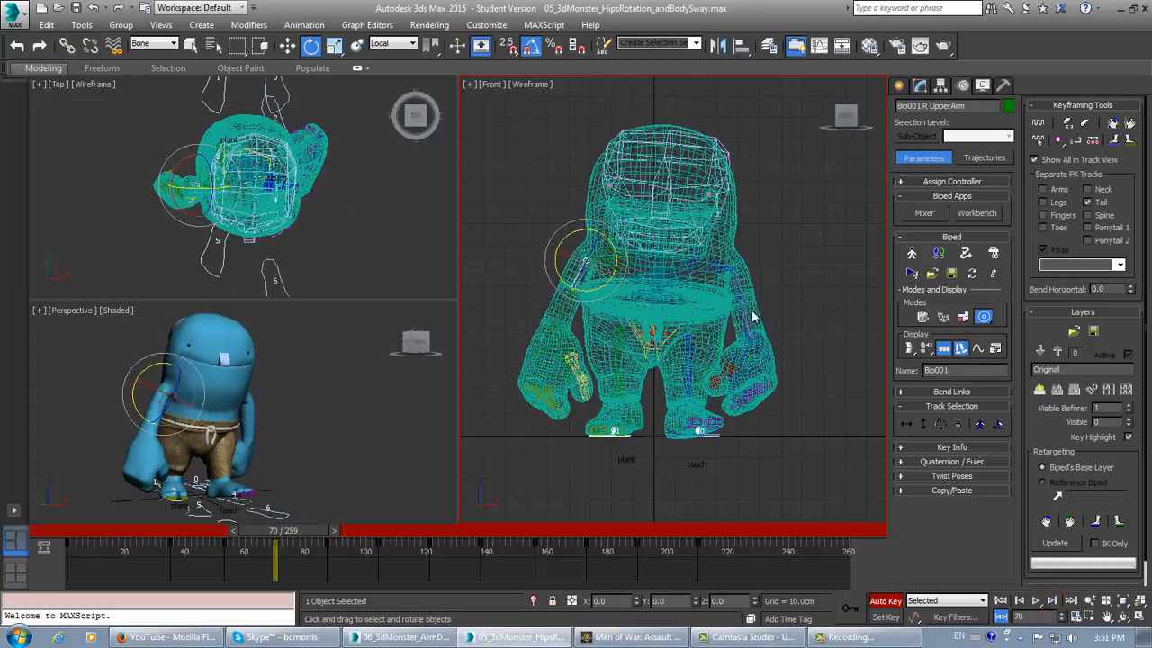
drag(615, 251, 634, 276)
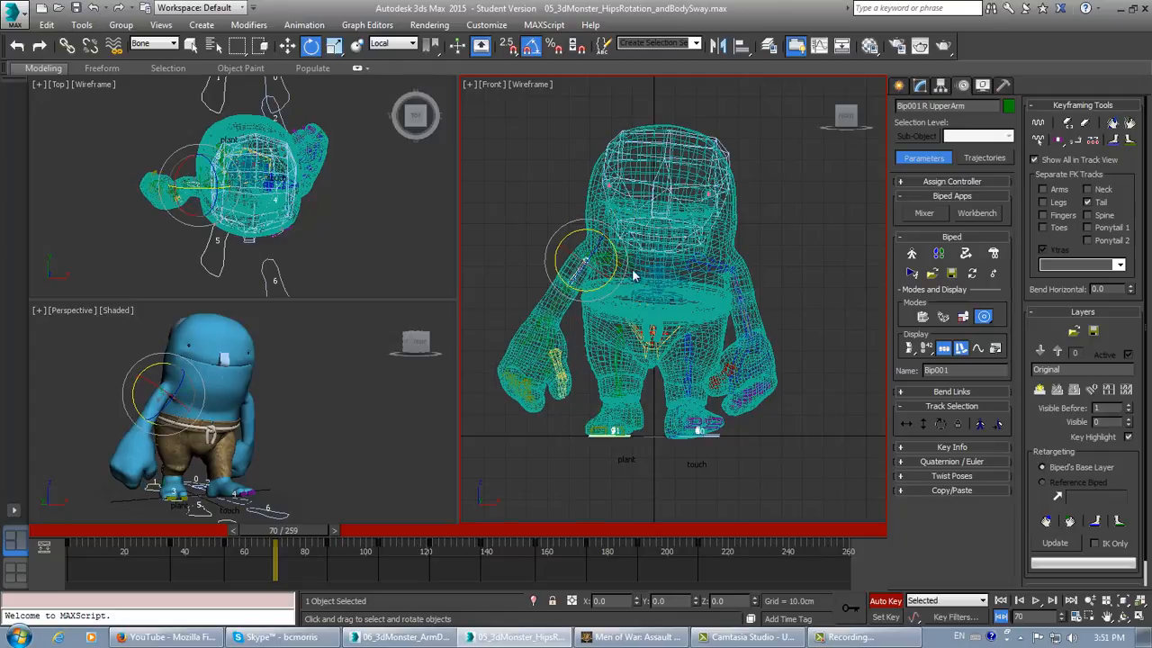
click(1051, 601)
click(1051, 601)
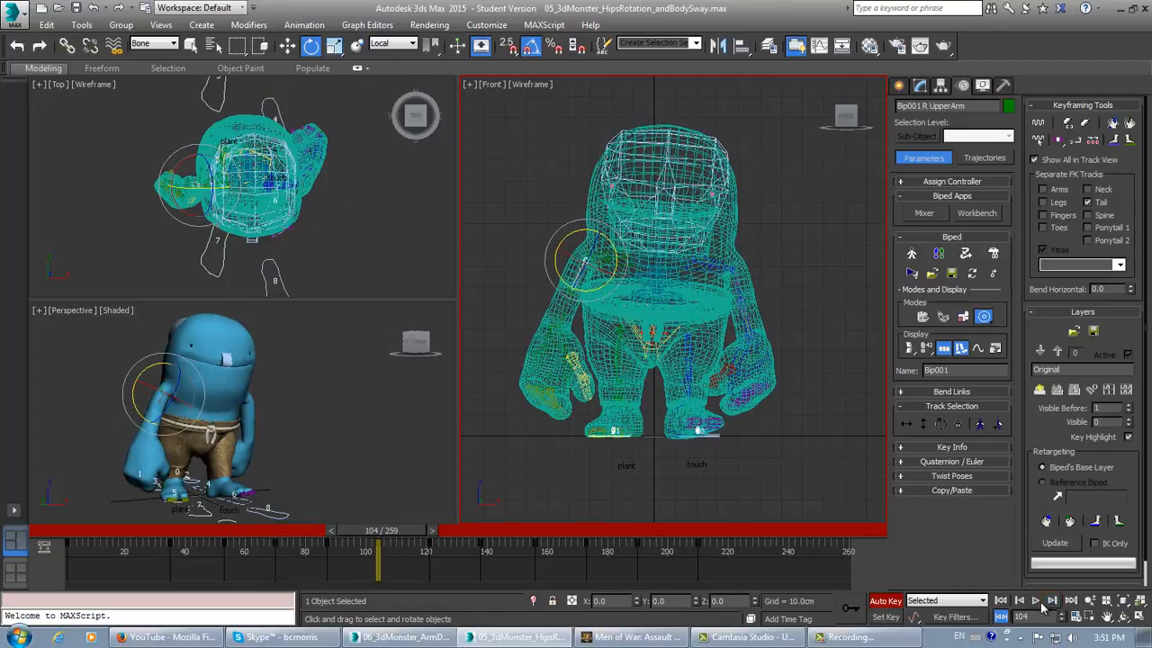
drag(615, 253, 618, 257)
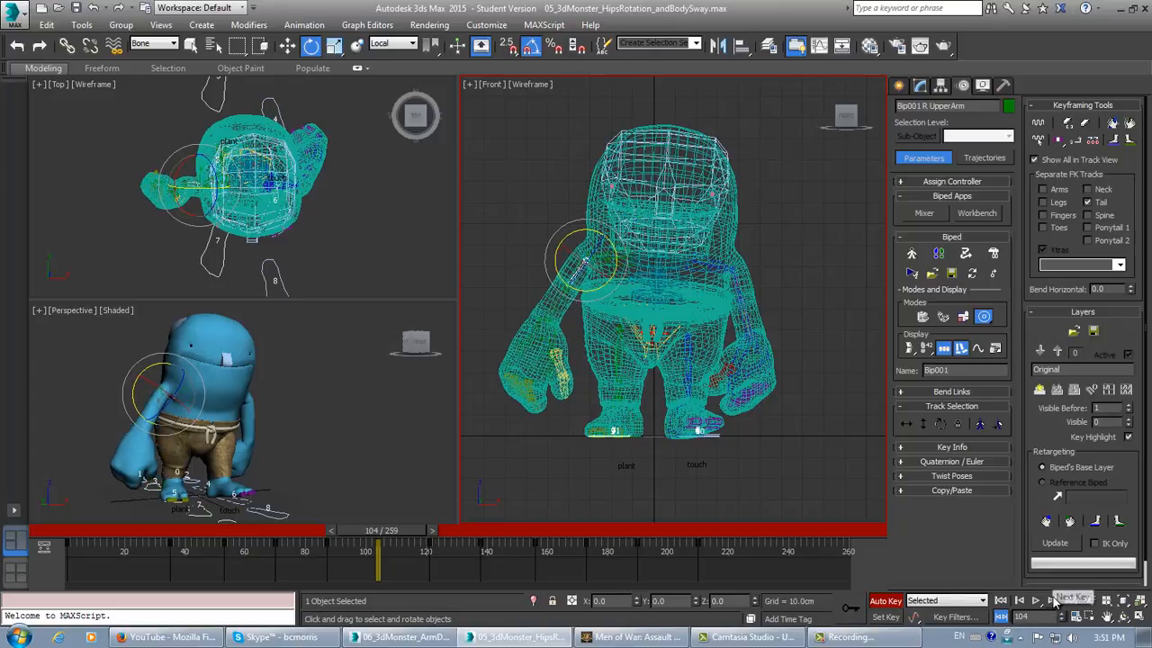
Step: Rotate the right upper arm outward on local Y at the frame 138 key by 10 degrees and at the frame 173 key
click(1051, 600)
click(1051, 600)
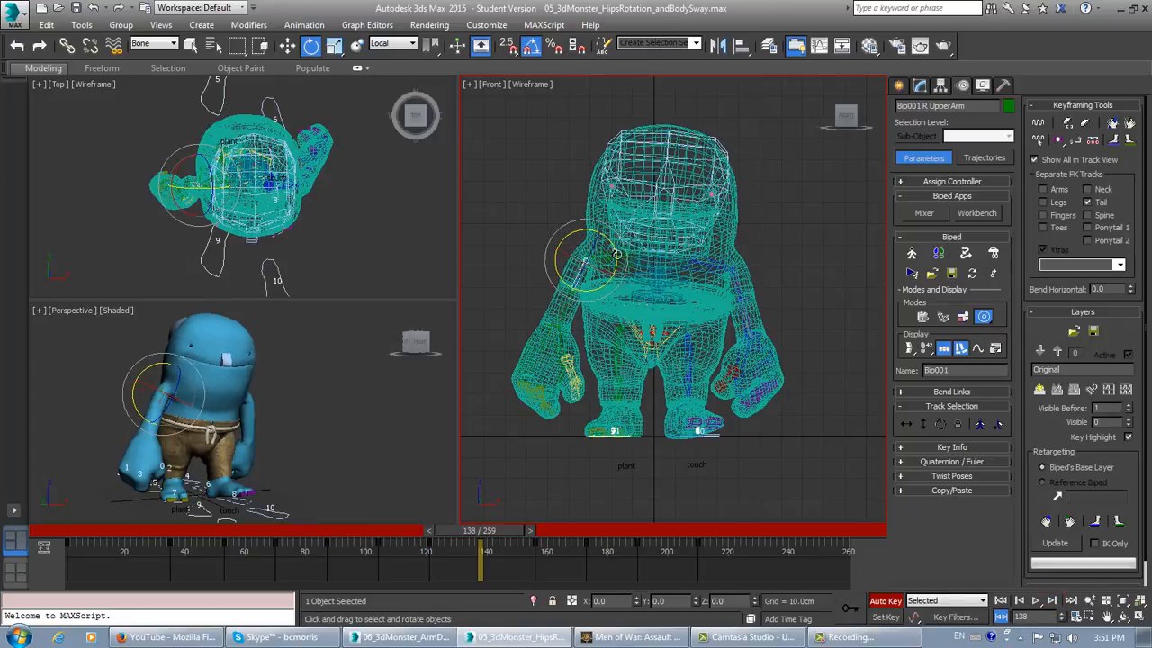
drag(615, 254, 618, 263)
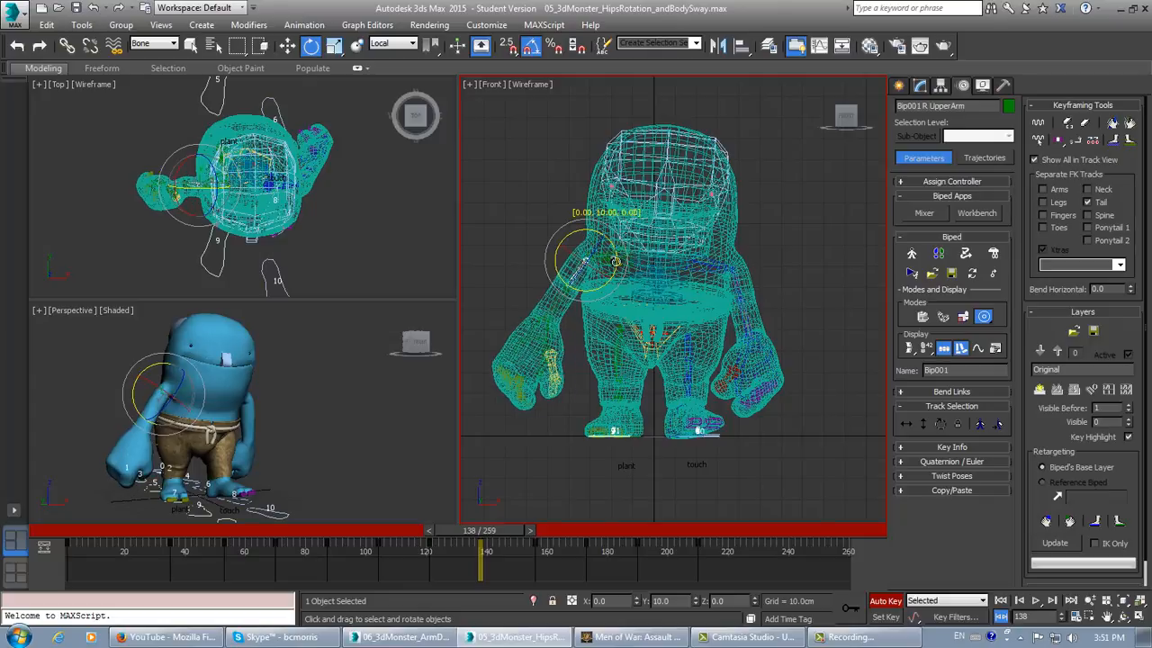
click(1051, 600)
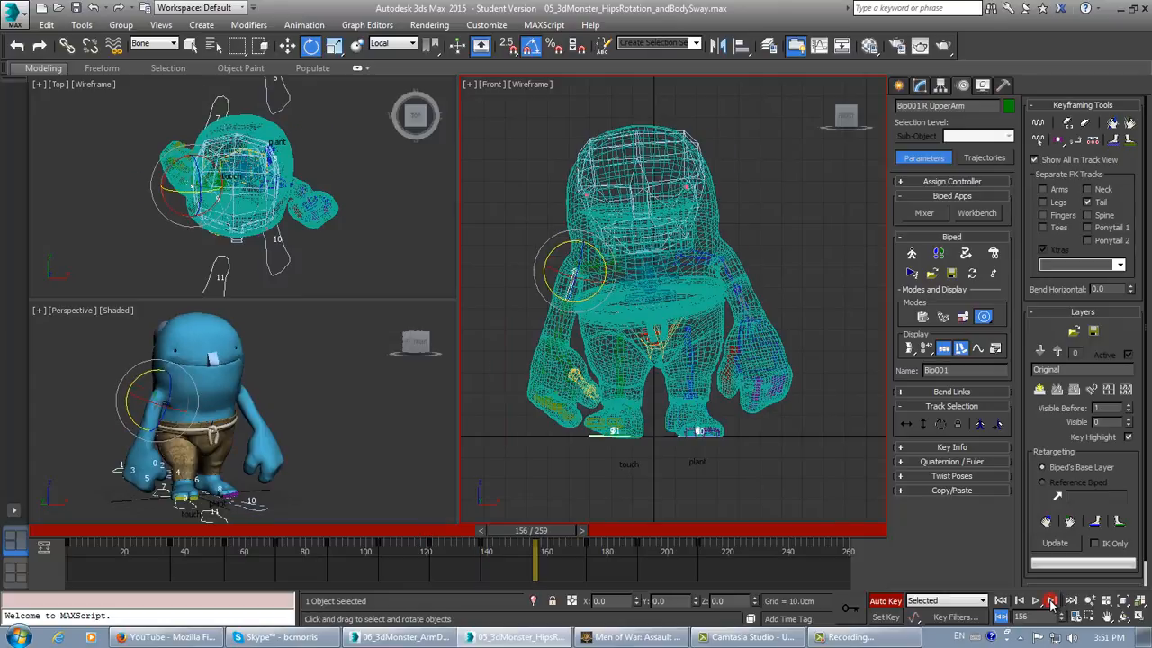
click(1051, 600)
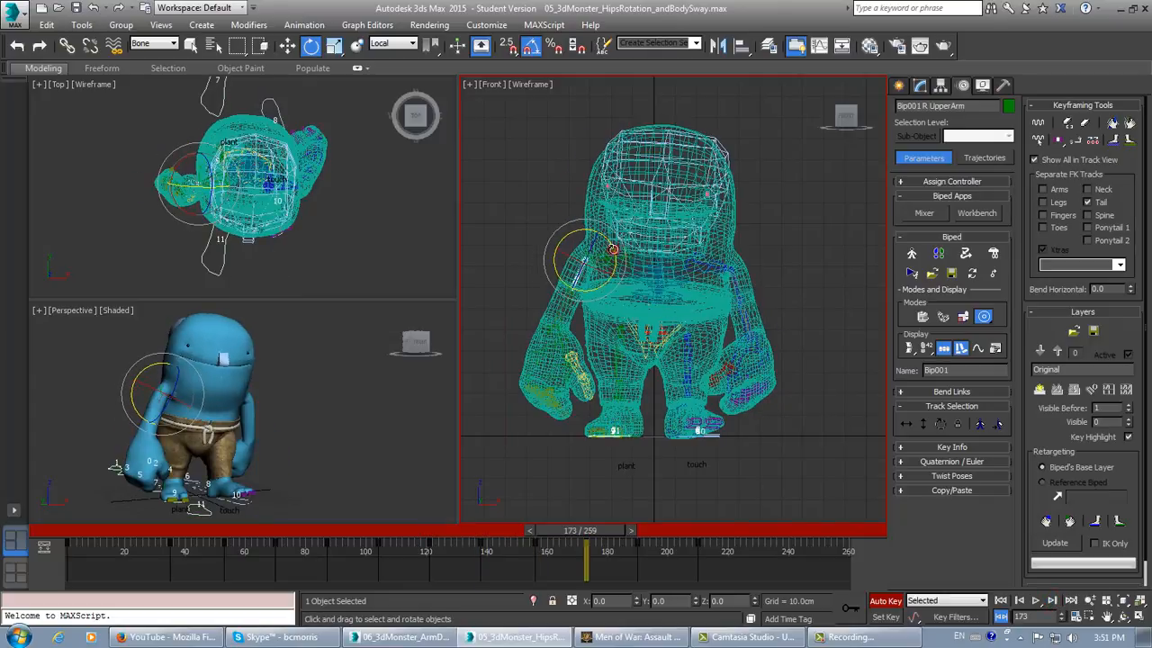
drag(611, 249, 617, 261)
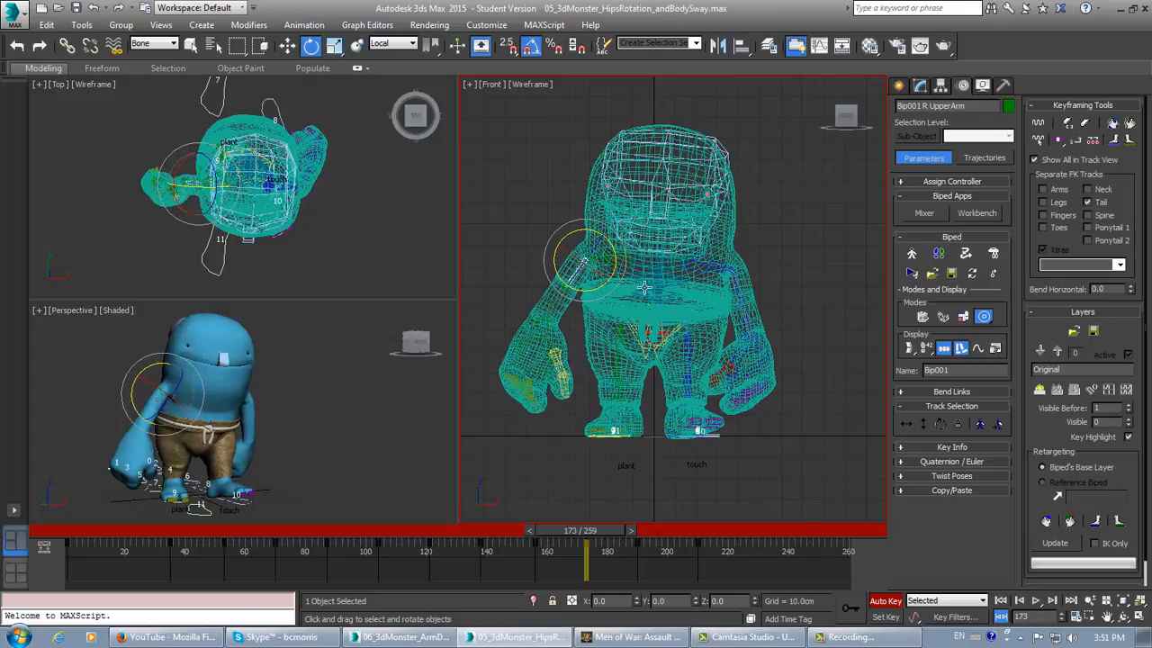
Step: Return to frame 1, activate the Perspective viewport, and turn off Auto Key and the biped's In Place Mode
click(1051, 600)
click(1051, 600)
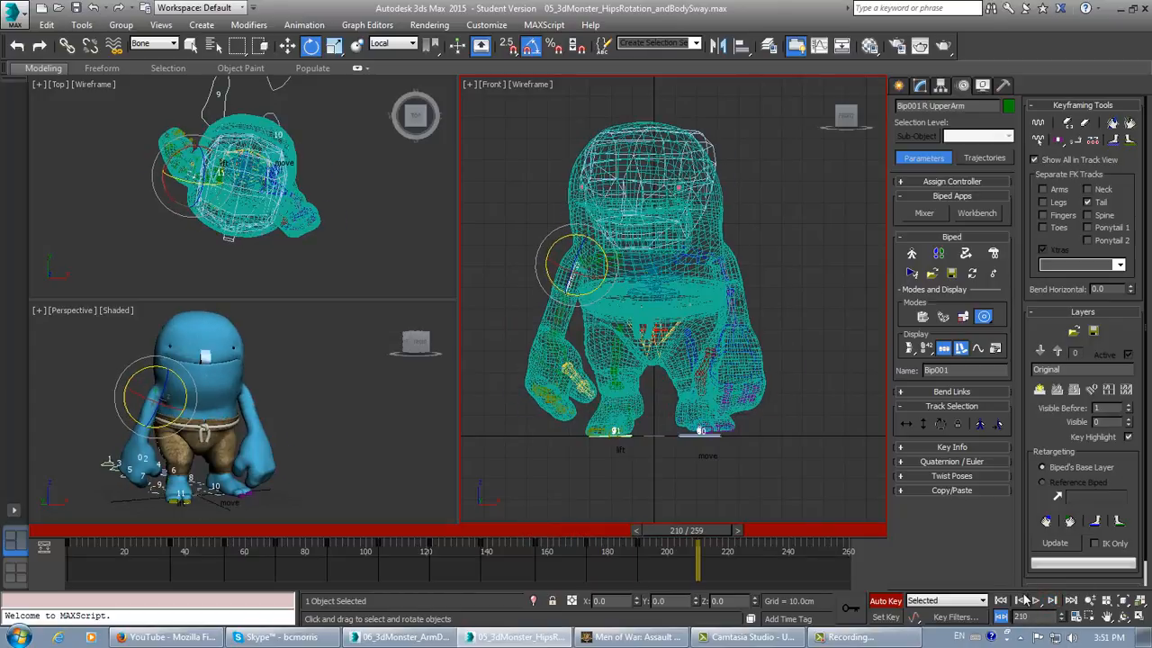
drag(691, 531, 40, 549)
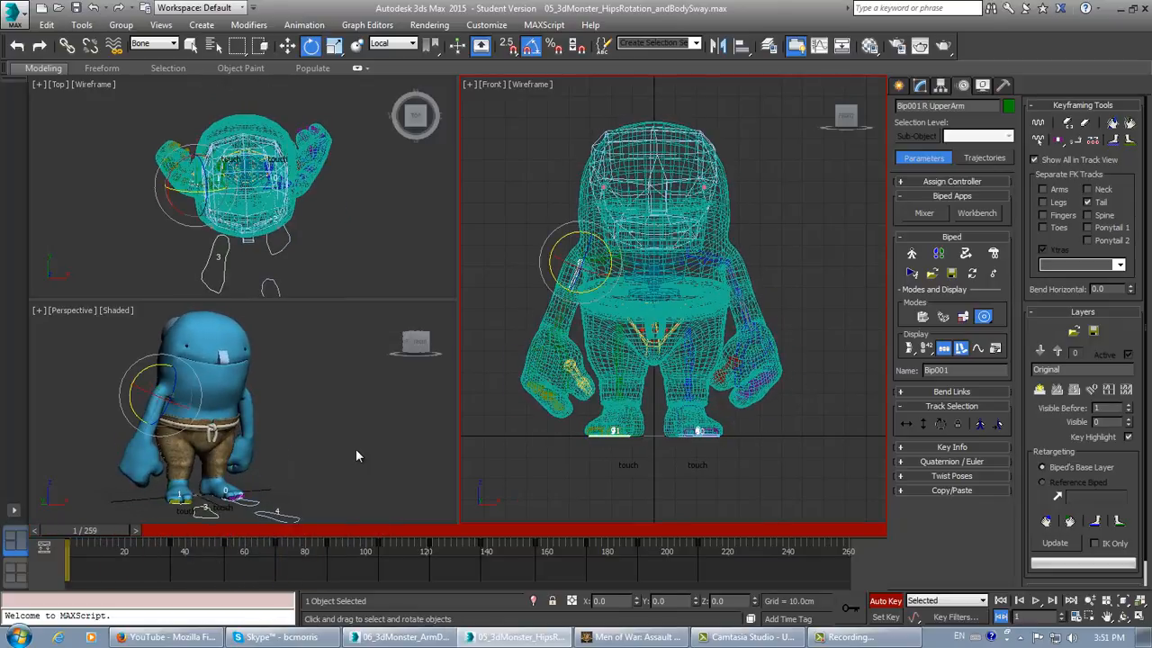
right_click(357, 450)
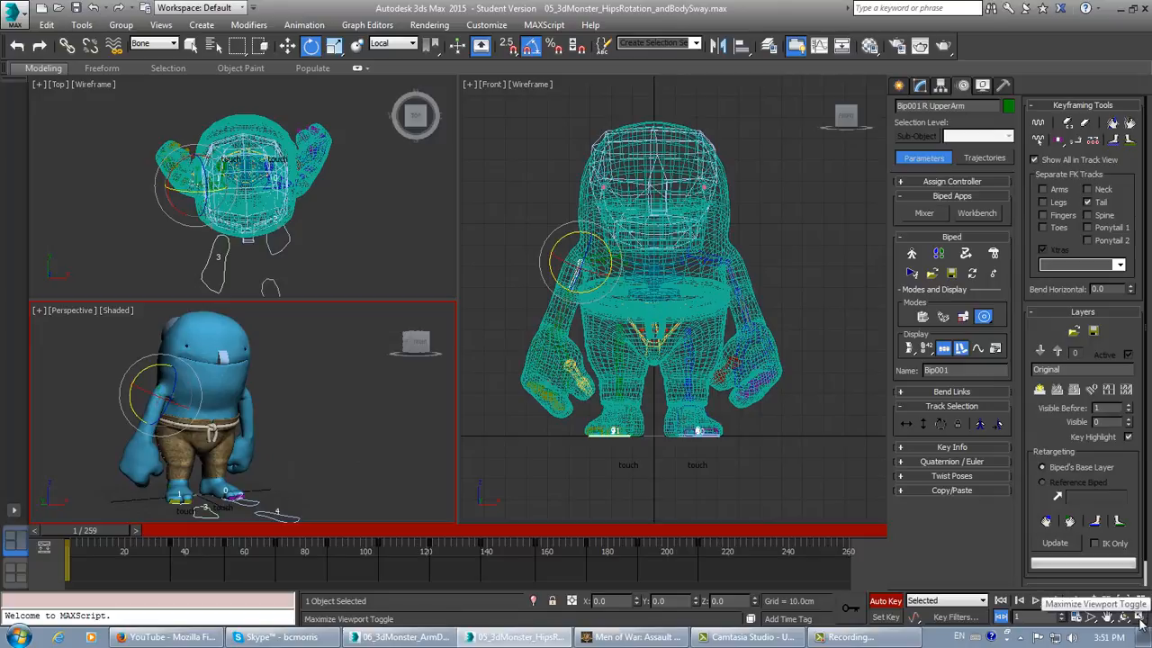
click(886, 599)
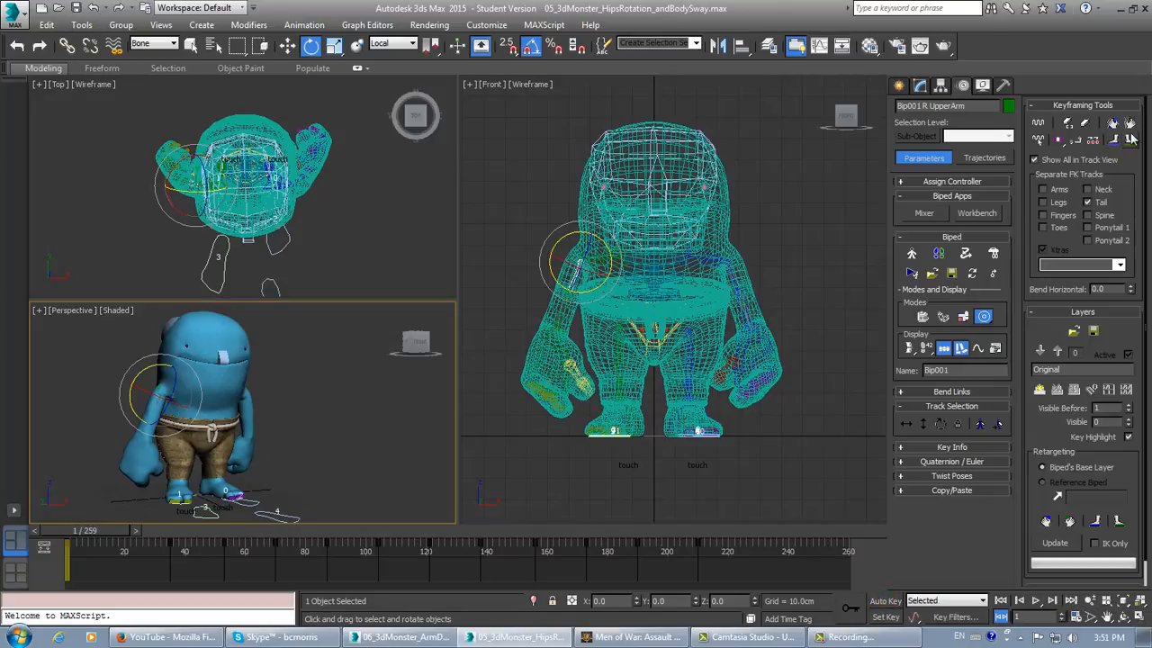
click(985, 317)
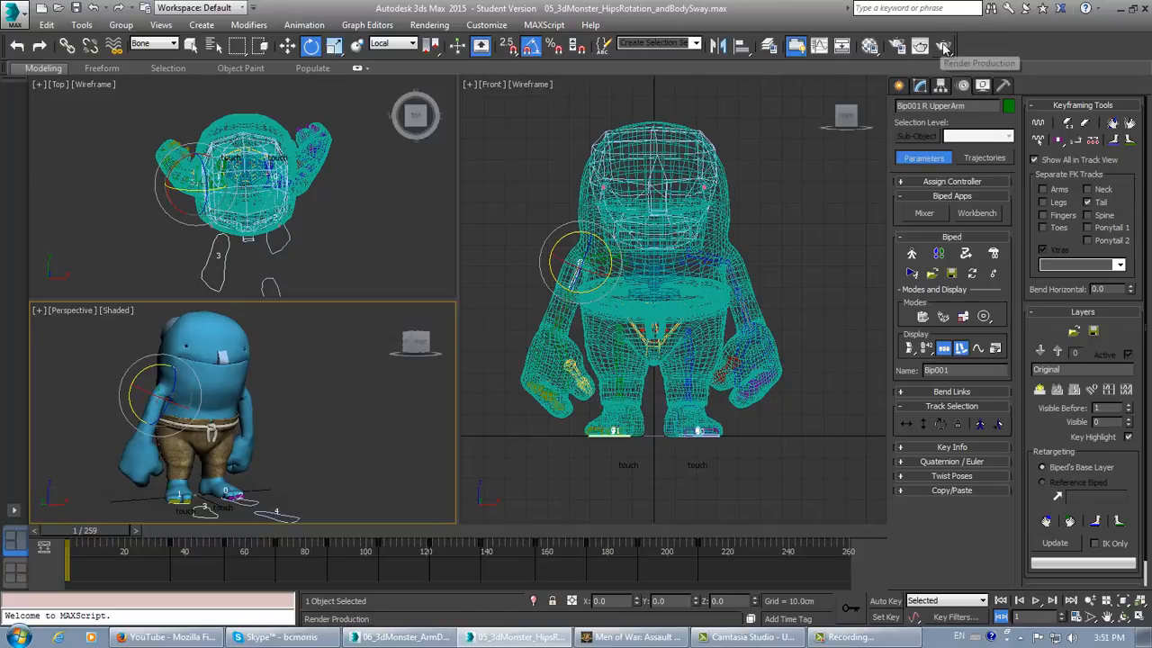
Step: Test-render the Perspective view, close the render window, and hide the Bone Objects category
click(943, 47)
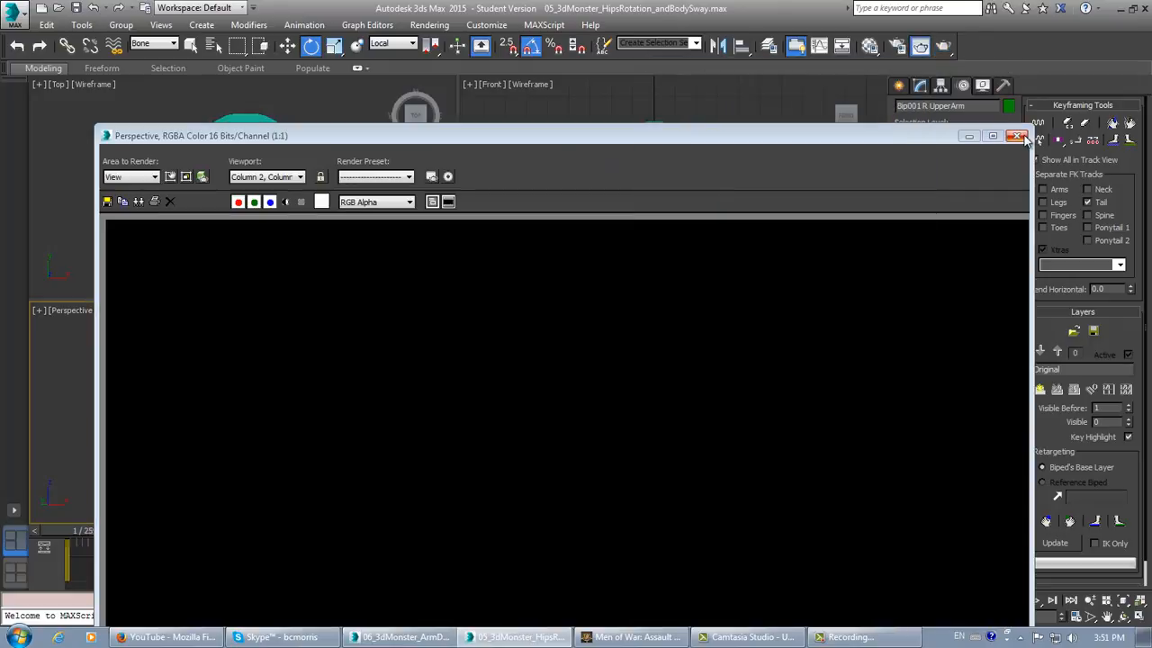
click(1018, 136)
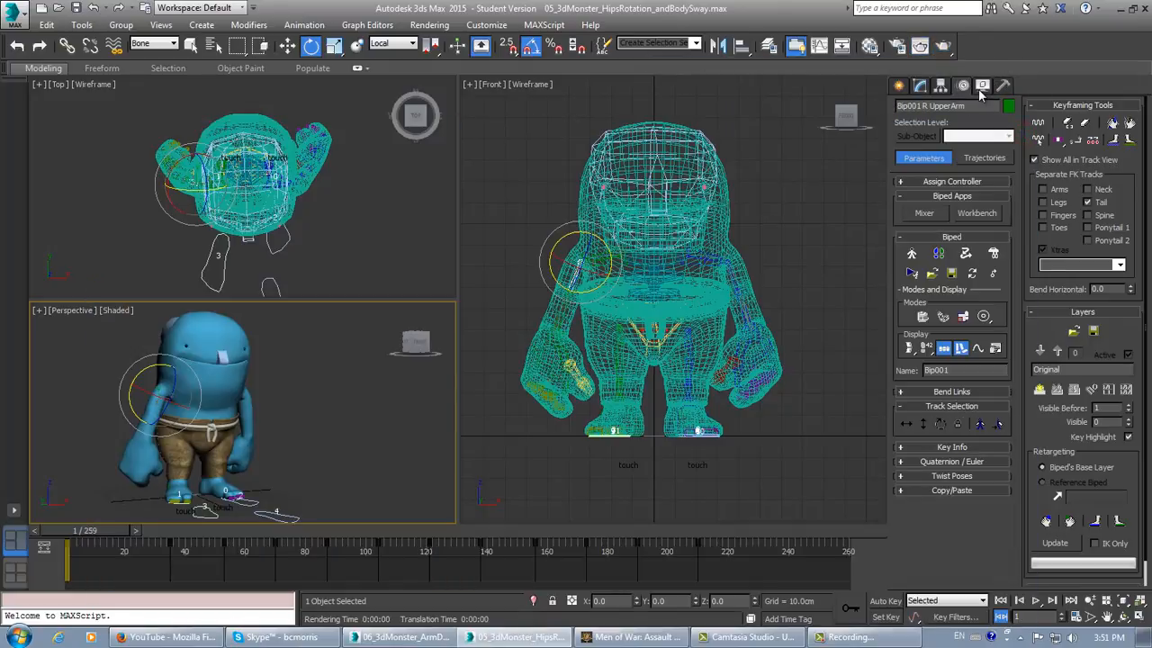
click(981, 87)
click(905, 323)
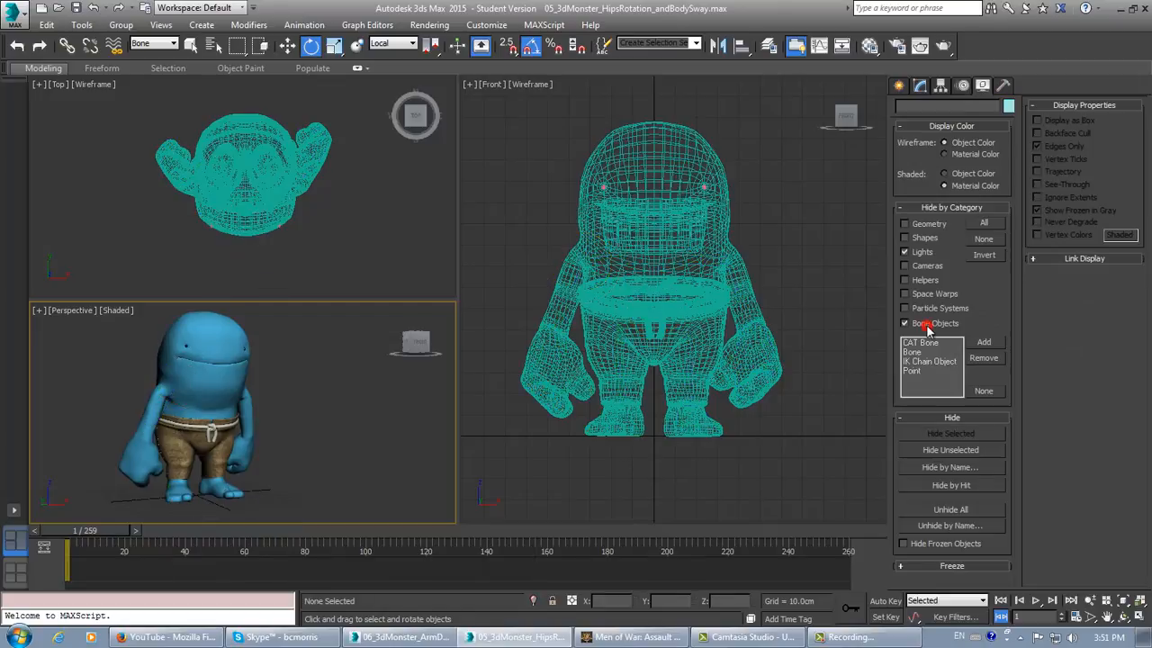
middle_drag(746, 296, 738, 315)
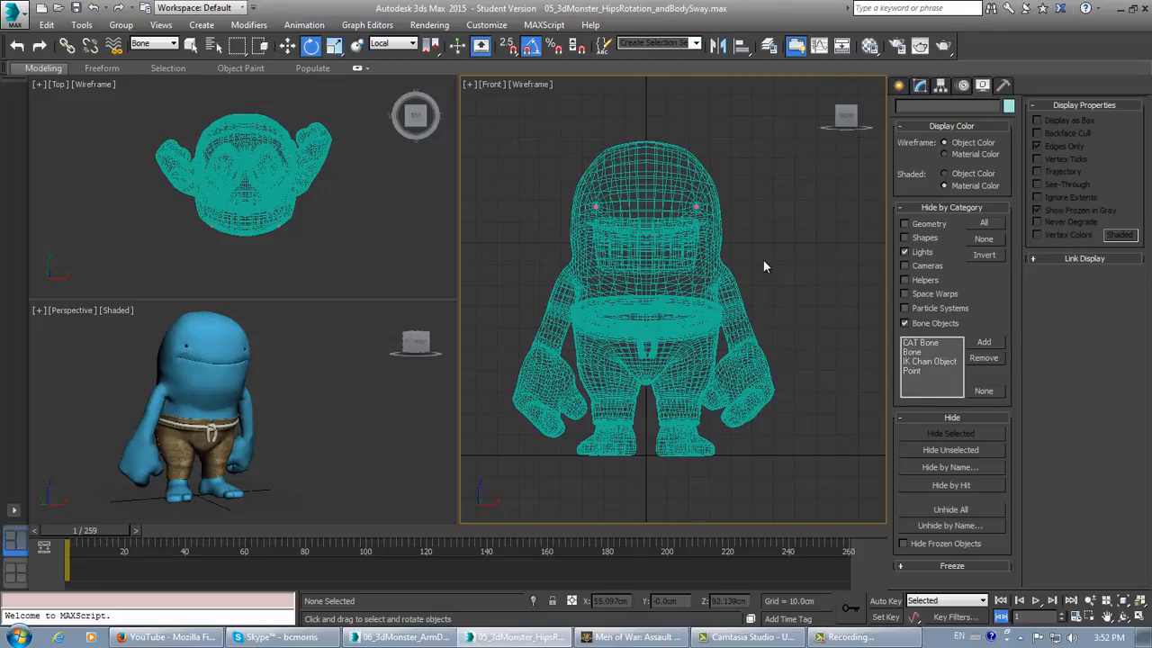
Step: Maximize the Perspective viewport and play the walk animation to check the arm motion
click(312, 425)
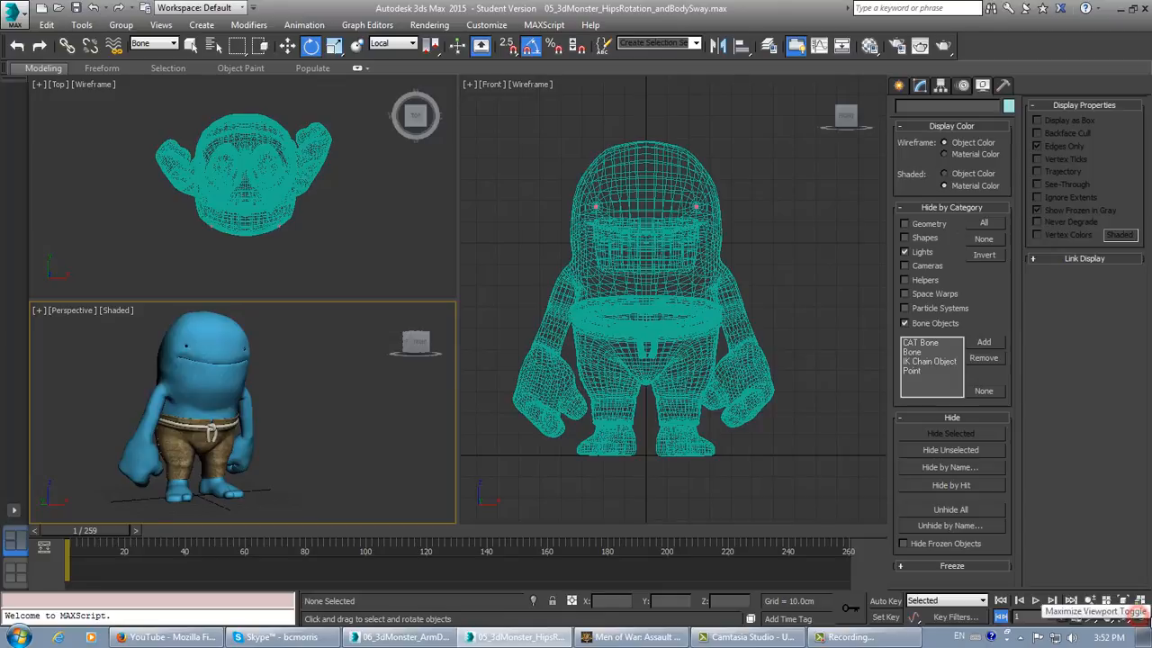
click(1139, 617)
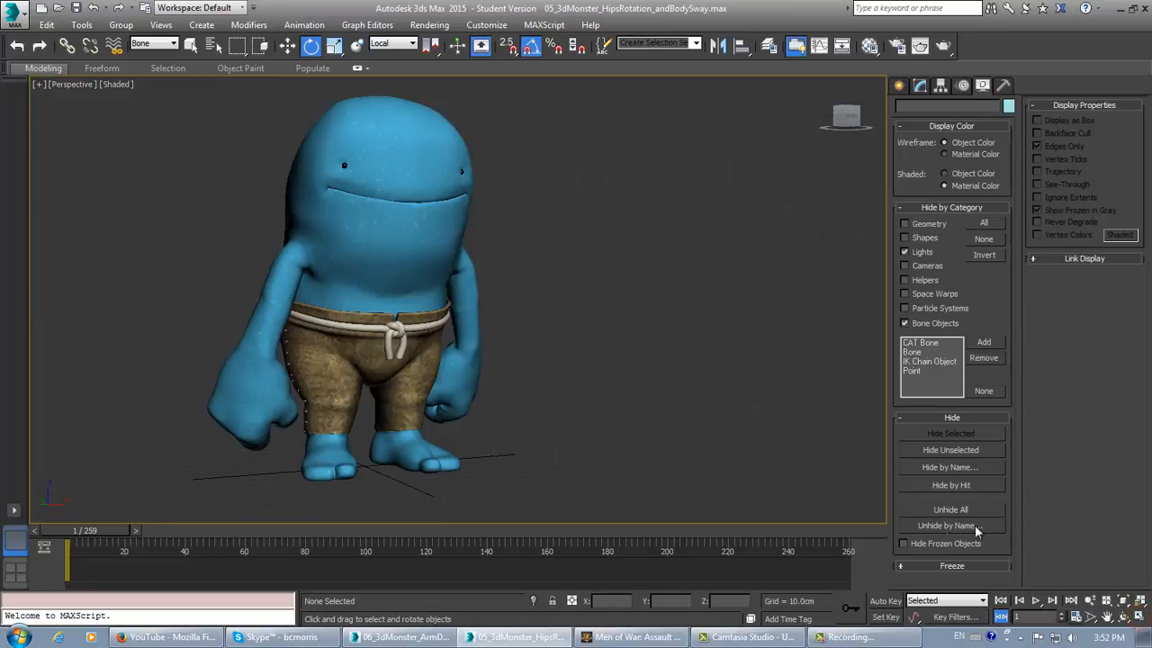
middle_drag(700, 453, 587, 437)
scroll(587, 437, down, 3)
middle_drag(531, 378, 460, 381)
click(1035, 601)
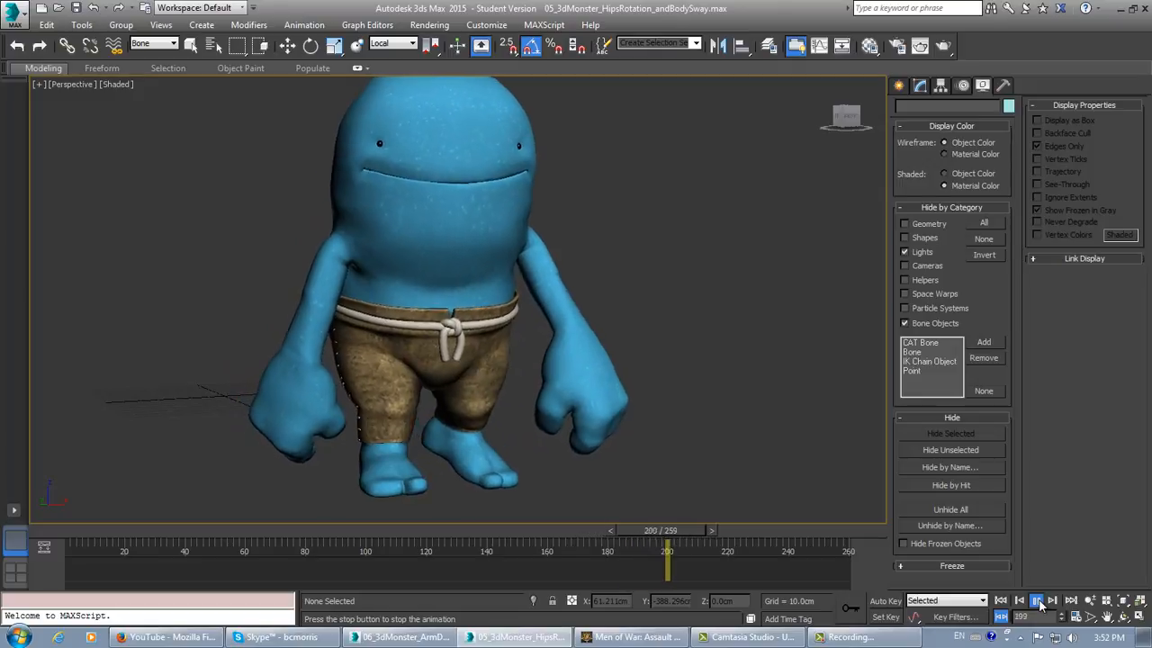
click(1040, 605)
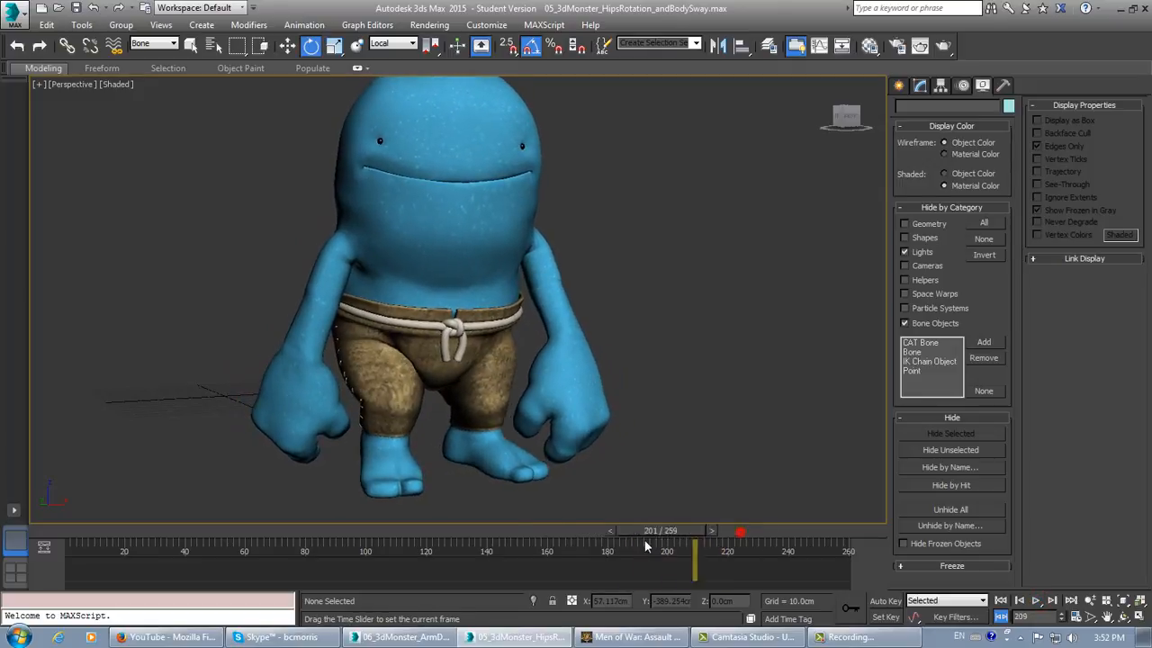
Step: Rewind to frame 1, reframe the monster with room to walk, and replay the animation
drag(645, 535, 90, 531)
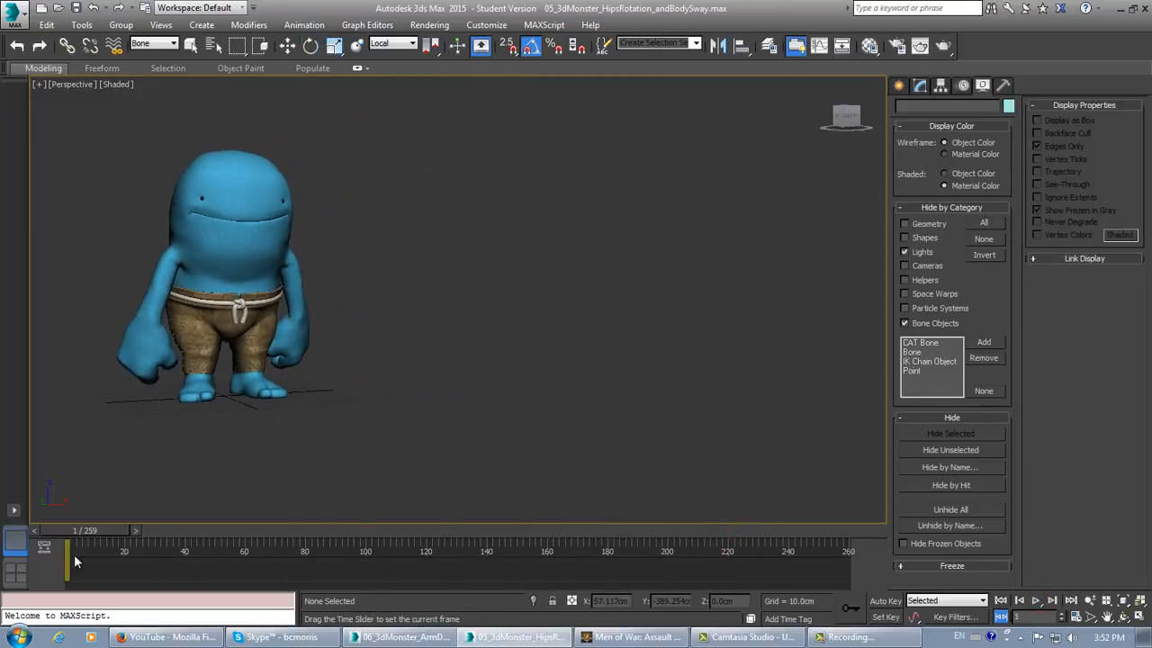
click(1090, 600)
drag(333, 284, 309, 357)
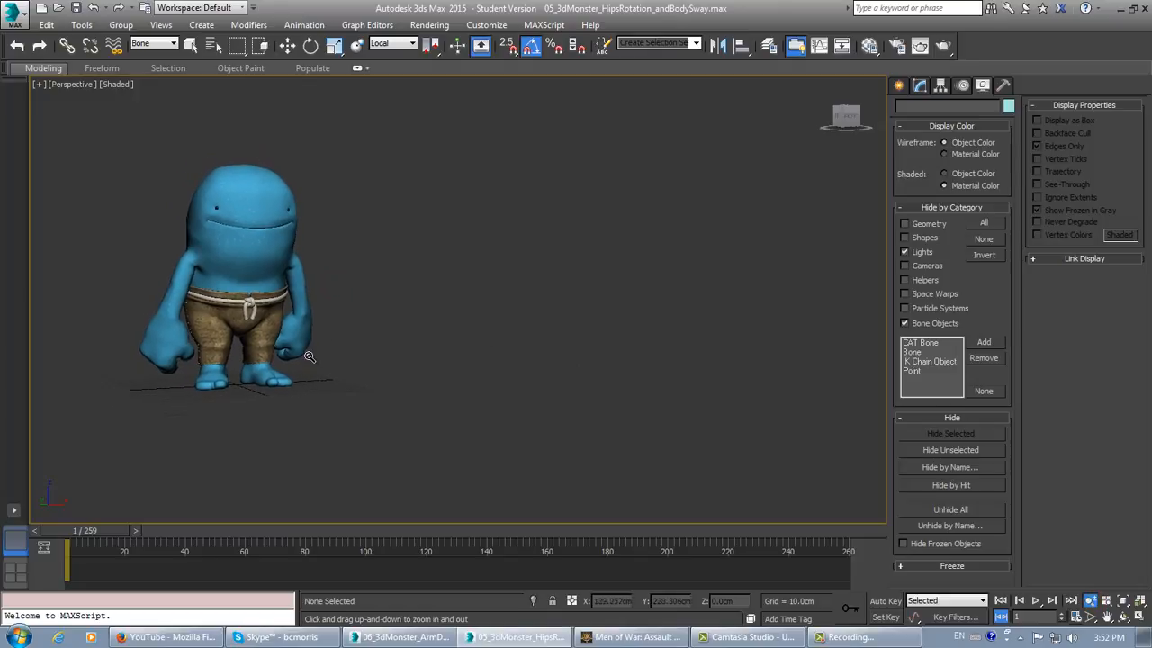
alt+middle_drag(309, 356, 388, 351)
middle_drag(241, 429, 376, 357)
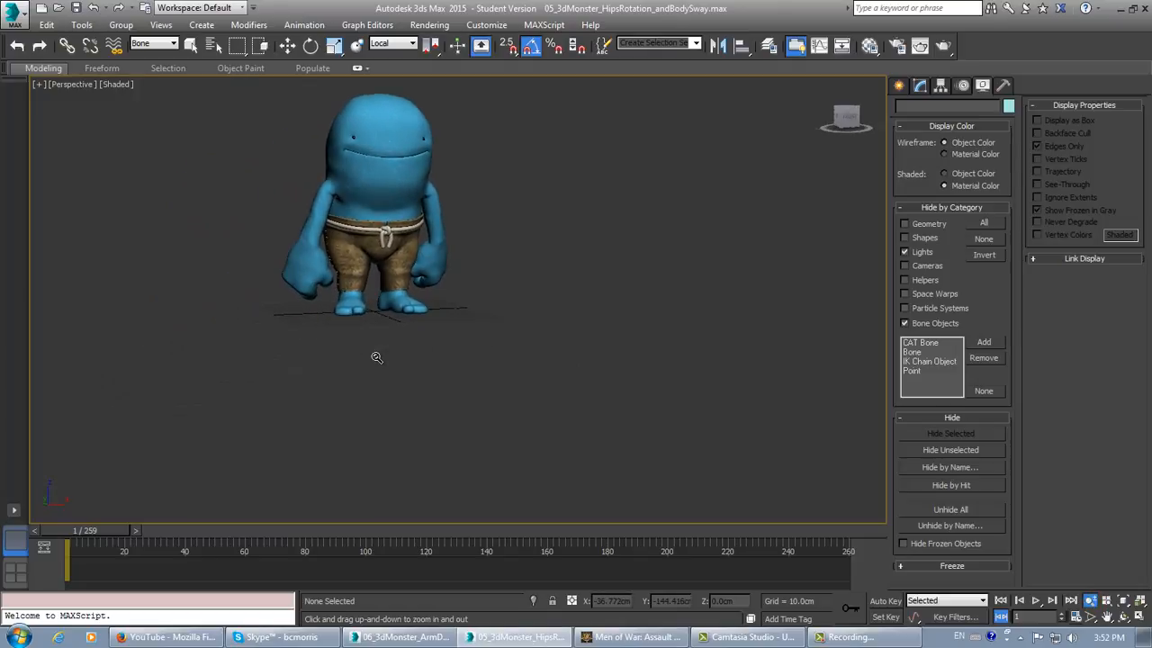
middle_drag(519, 281, 388, 359)
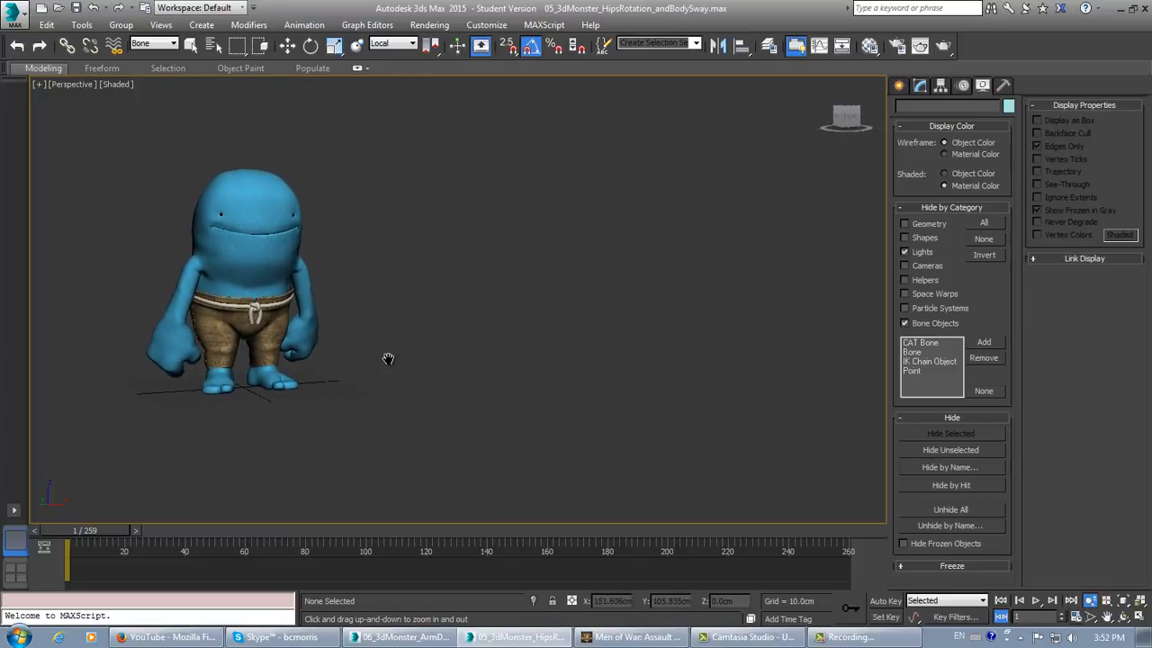
click(1037, 601)
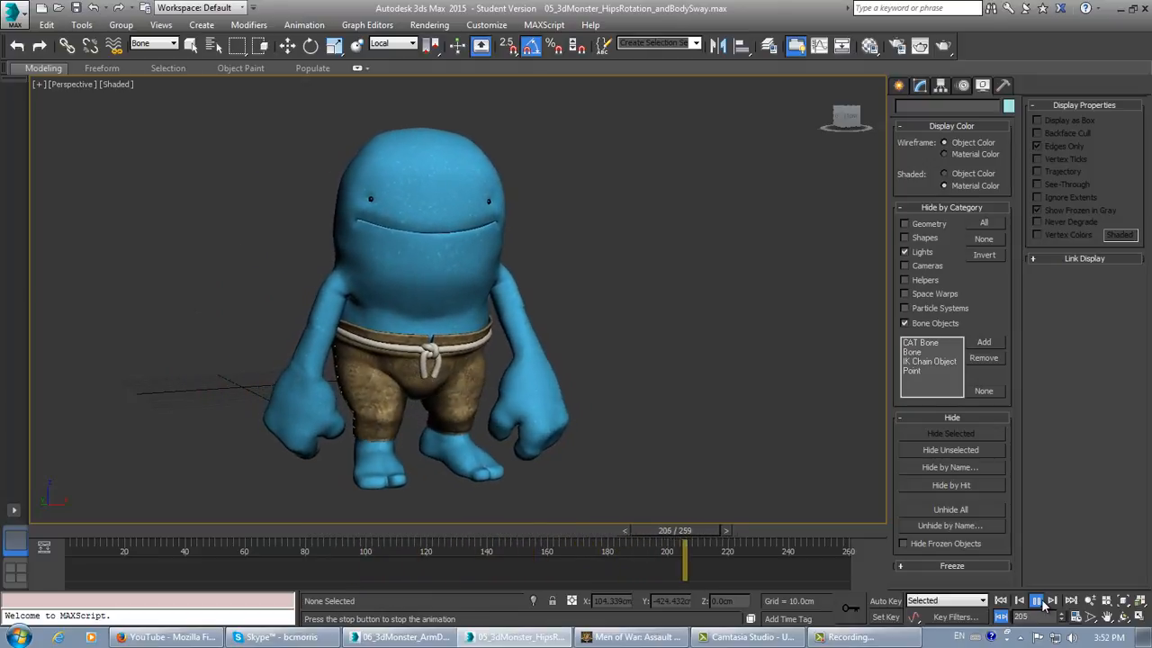
click(1041, 602)
Step: Return to the first frame and set the selection filter to All
click(1001, 601)
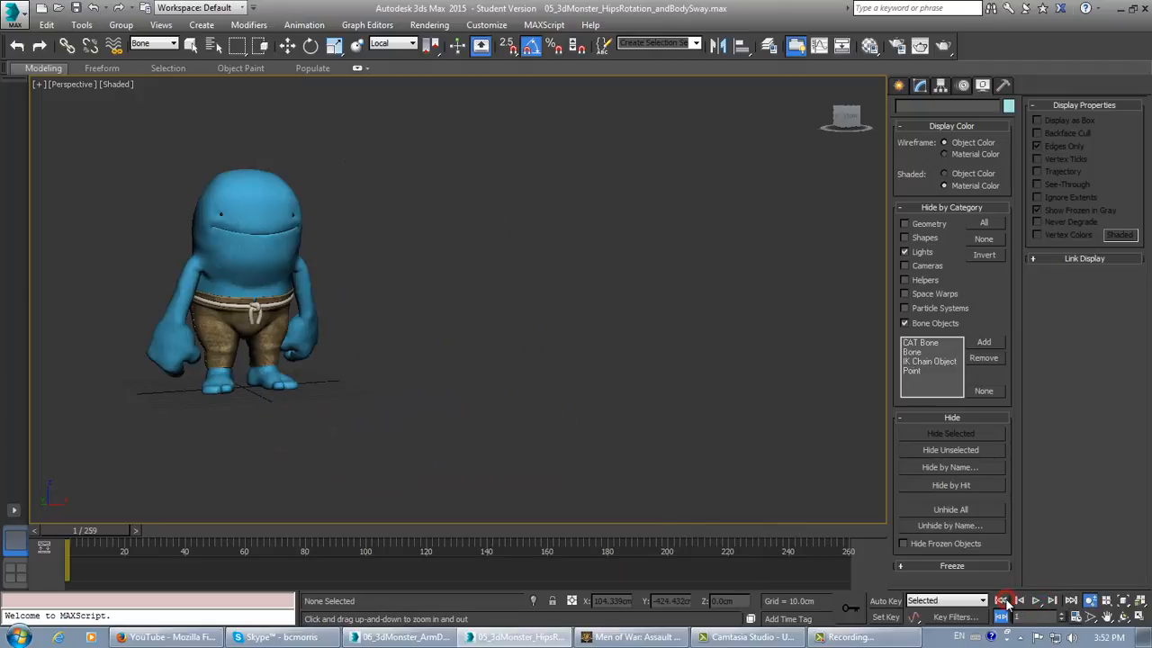
click(155, 43)
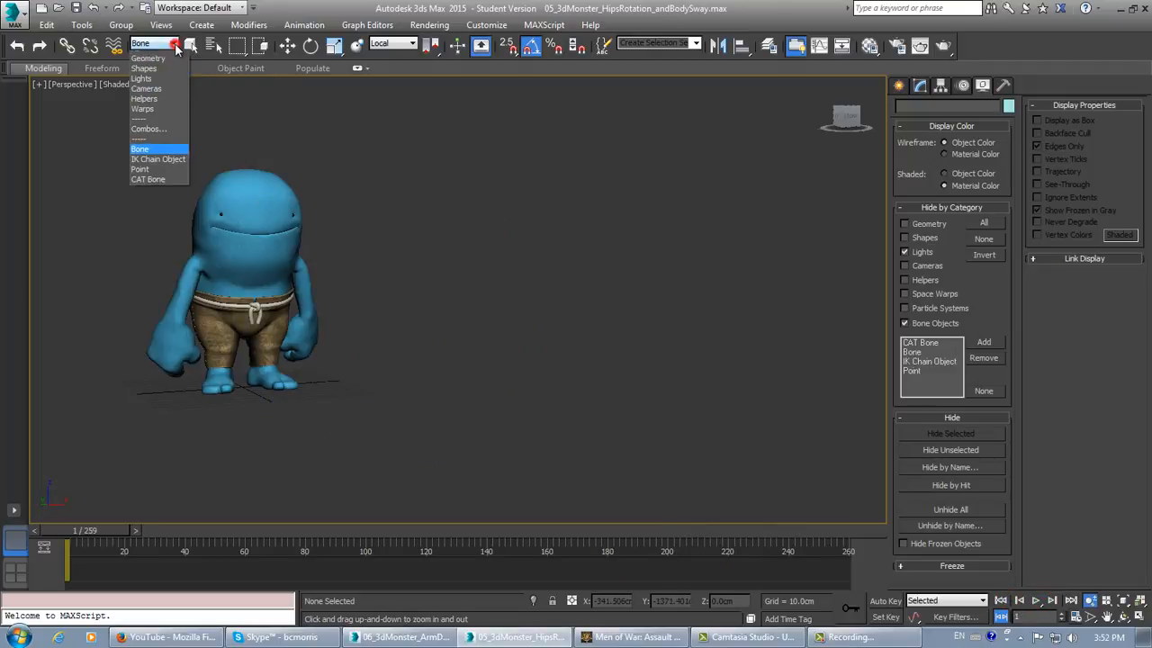
click(166, 54)
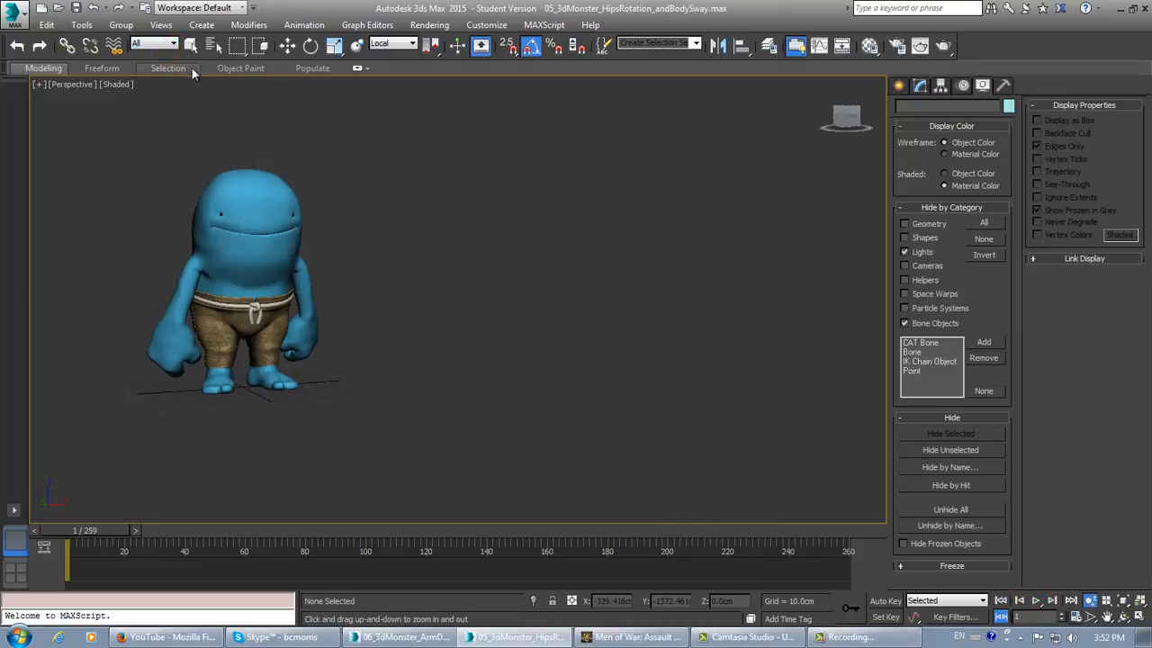
Step: Select the monster body mesh, turn on Auto Key, and show the channels of its Morpher modifier
click(191, 45)
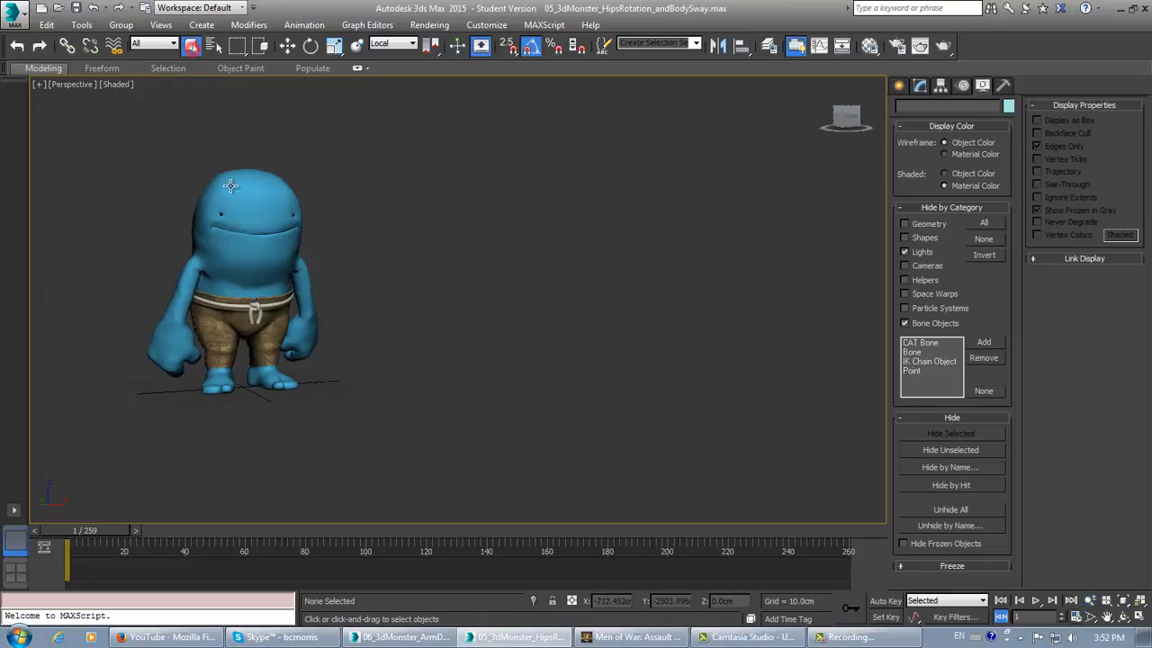
click(252, 216)
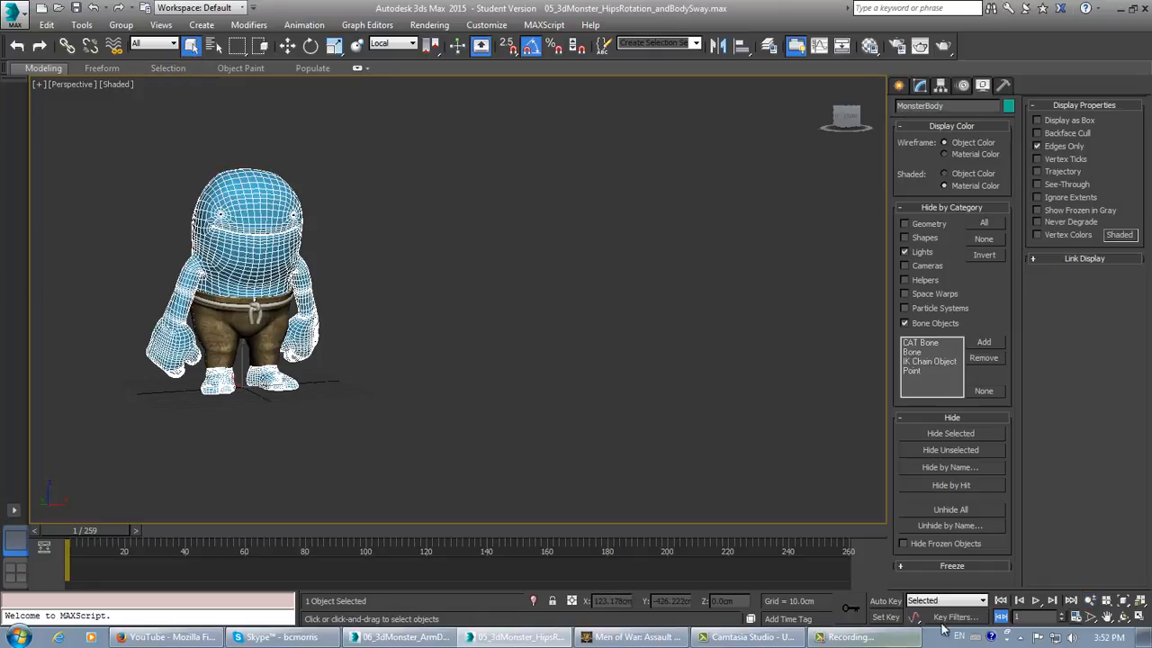
click(886, 601)
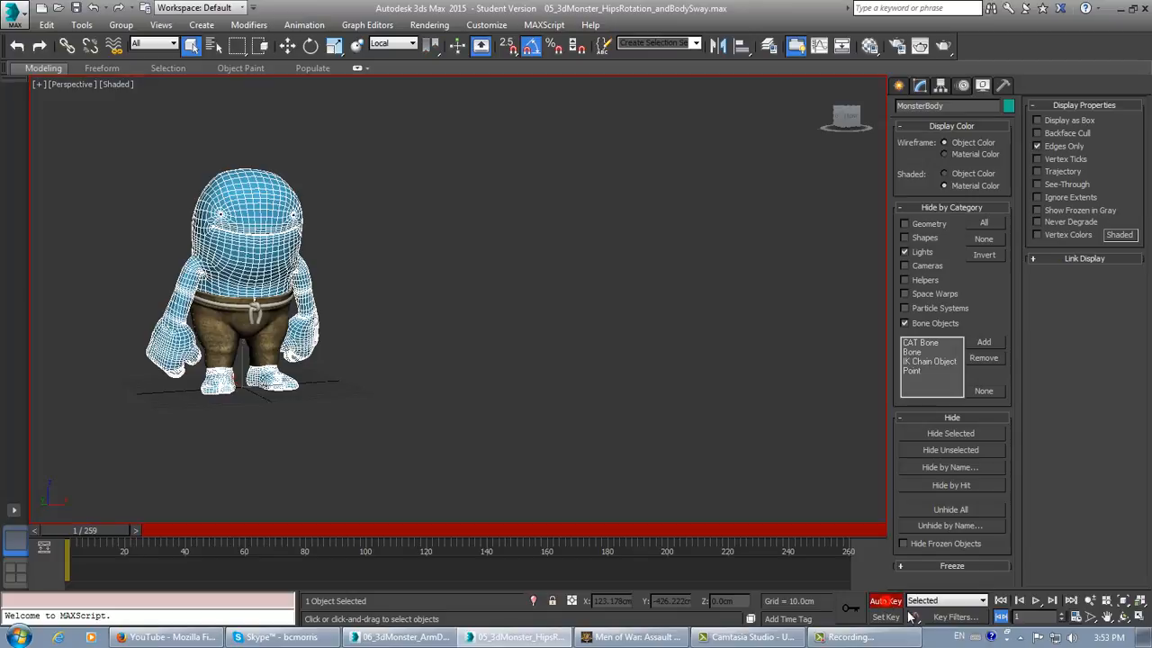
click(919, 87)
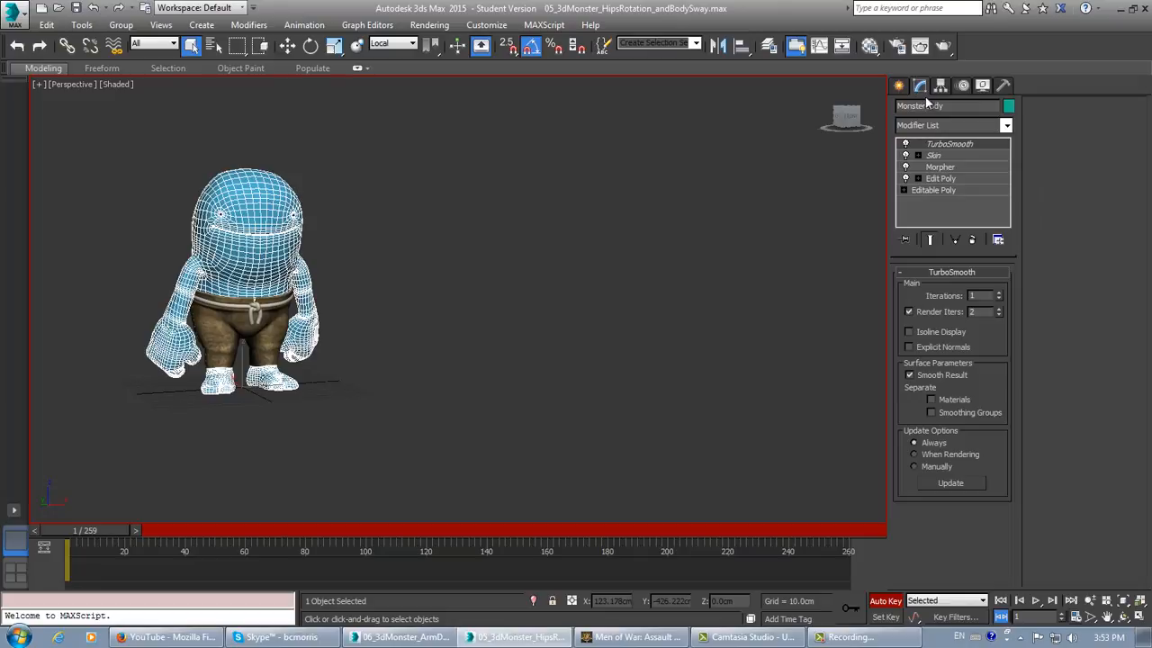
click(954, 169)
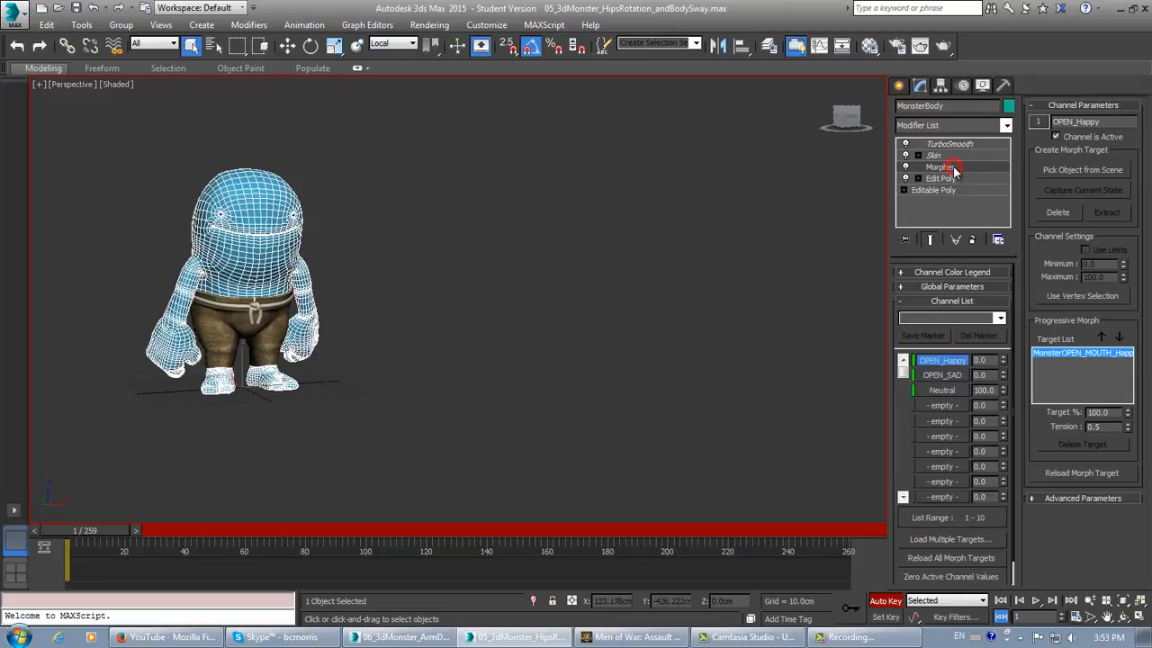
Step: Turn off Auto Key and hide the edged-face overlay on the selected body in the Perspective viewport
key(F4)
key(F4)
click(70, 85)
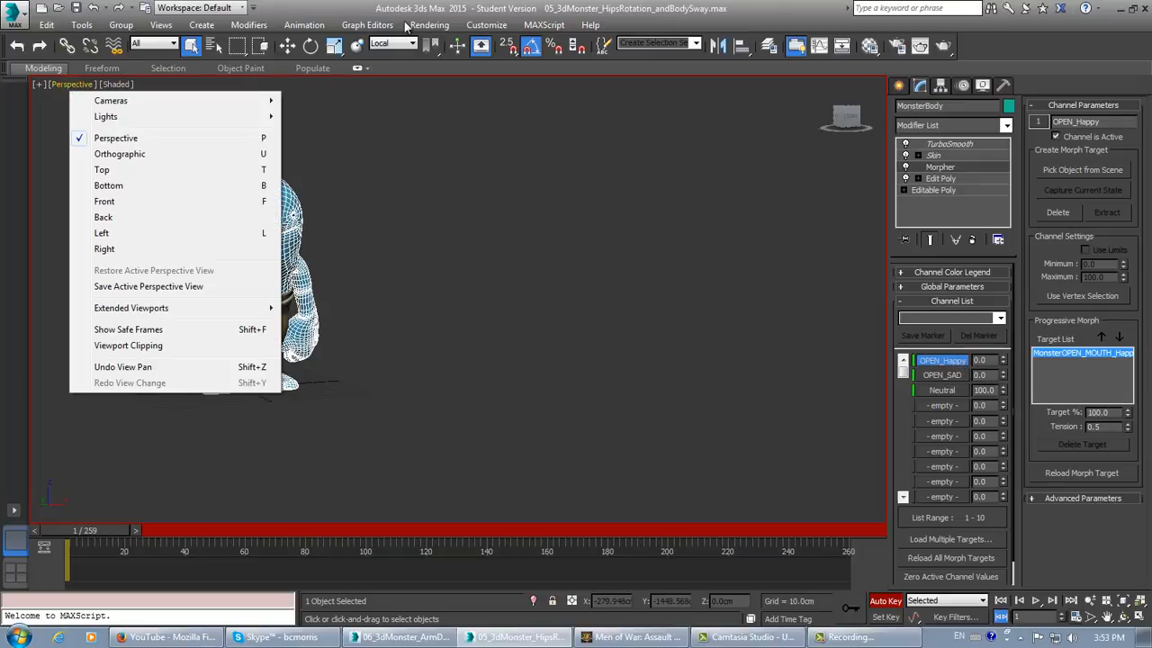
click(368, 4)
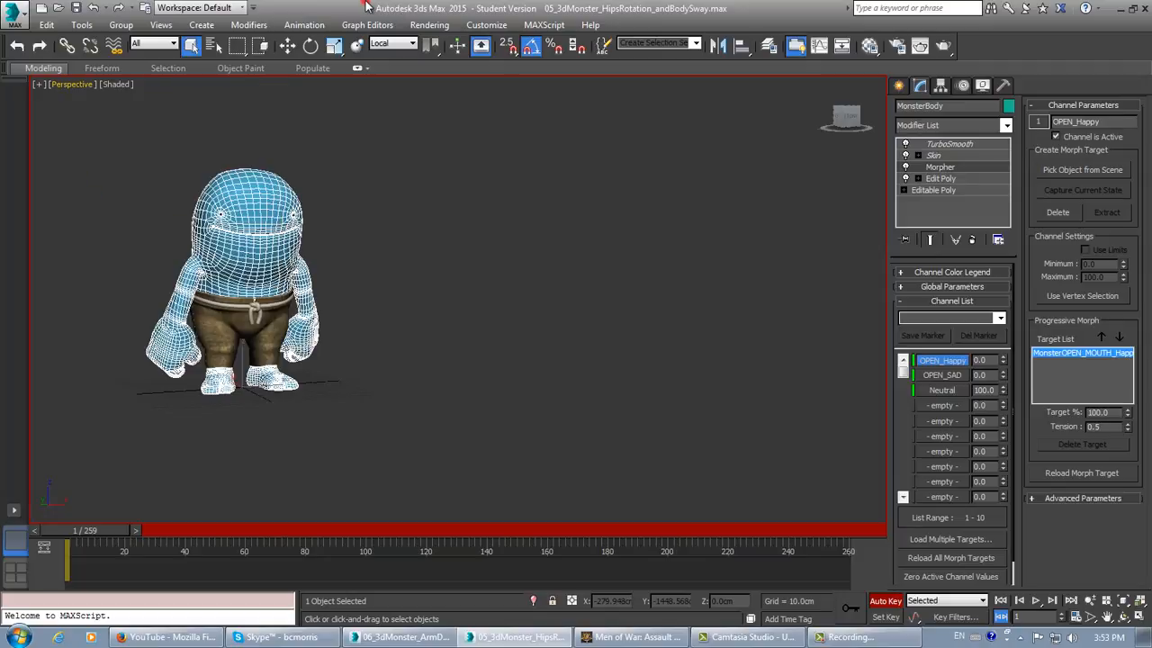
click(886, 601)
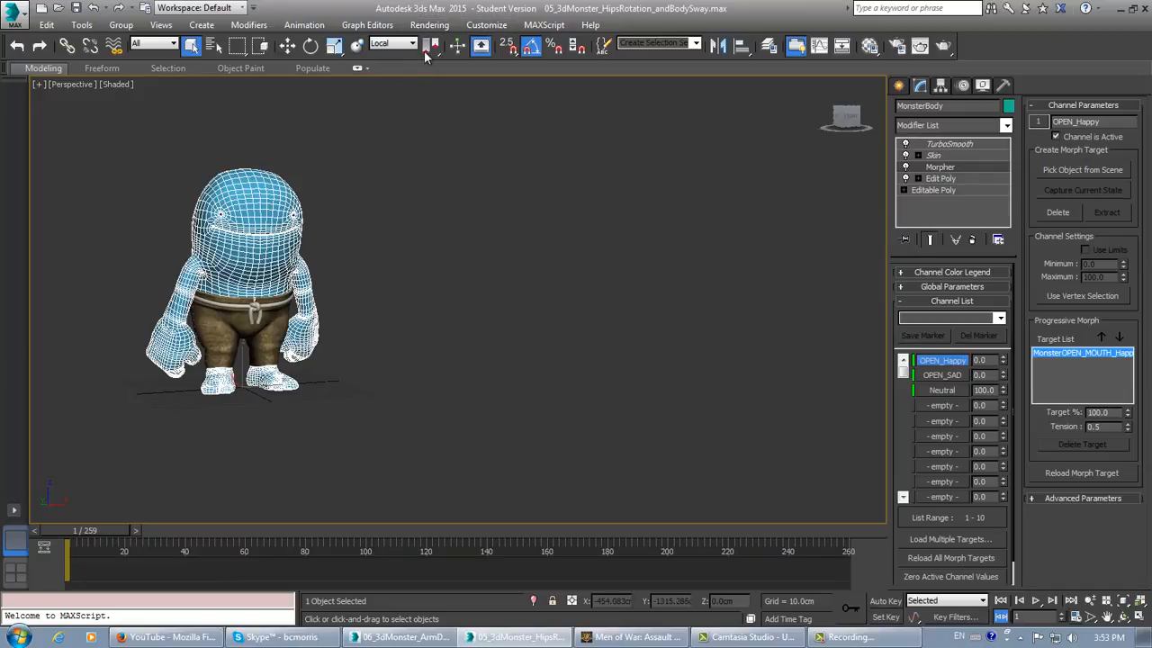
click(116, 83)
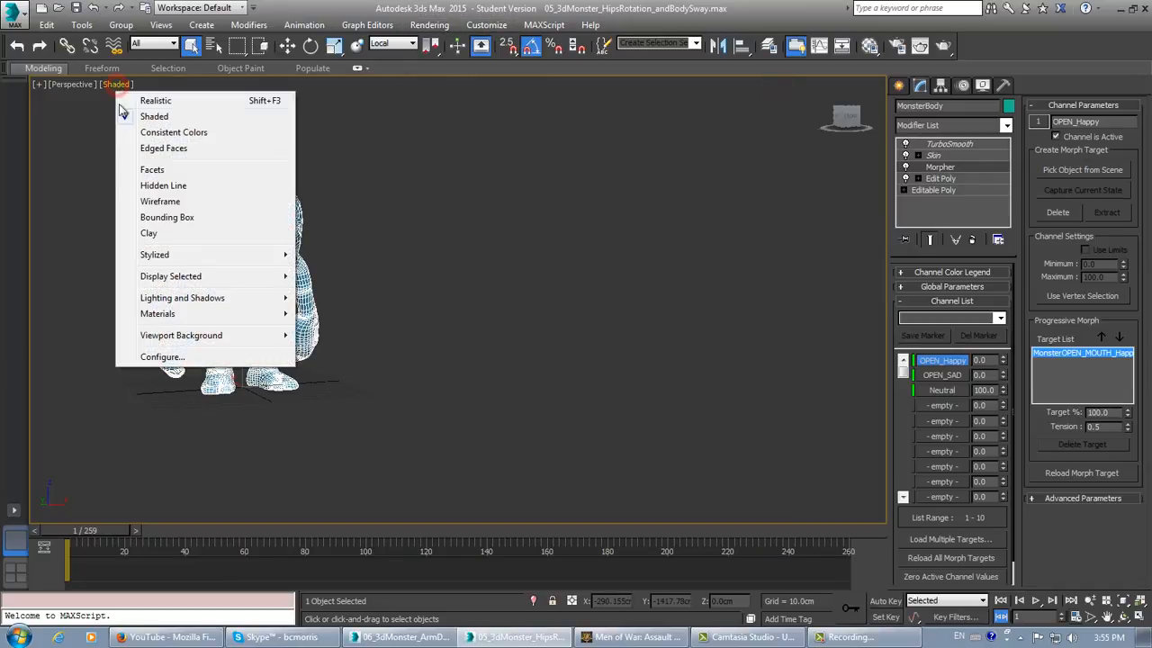
mouse_move(145, 261)
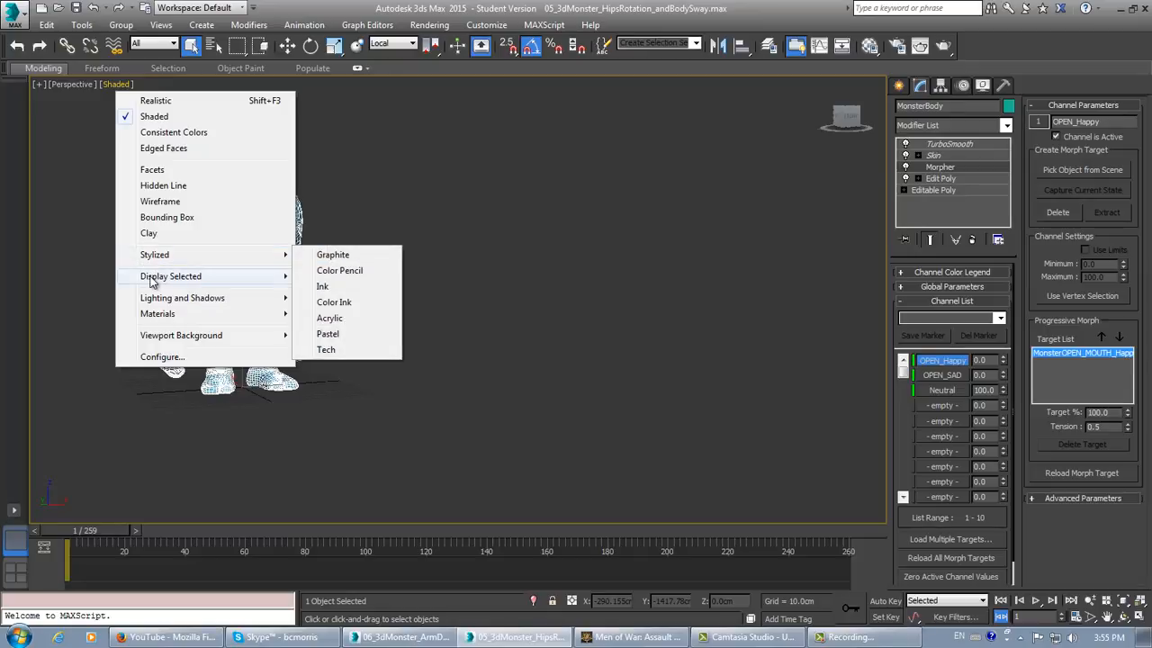
click(329, 278)
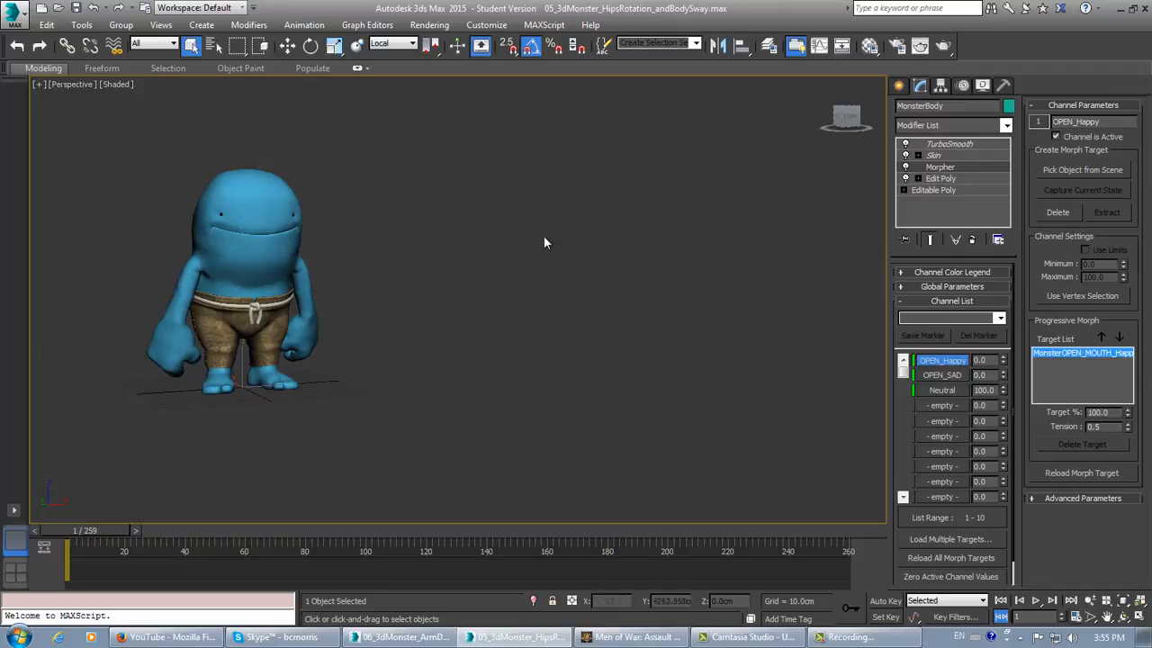
Step: With Auto Key off, preview the OPEN_SAD mouth morph at 100 and return it to 0
click(882, 602)
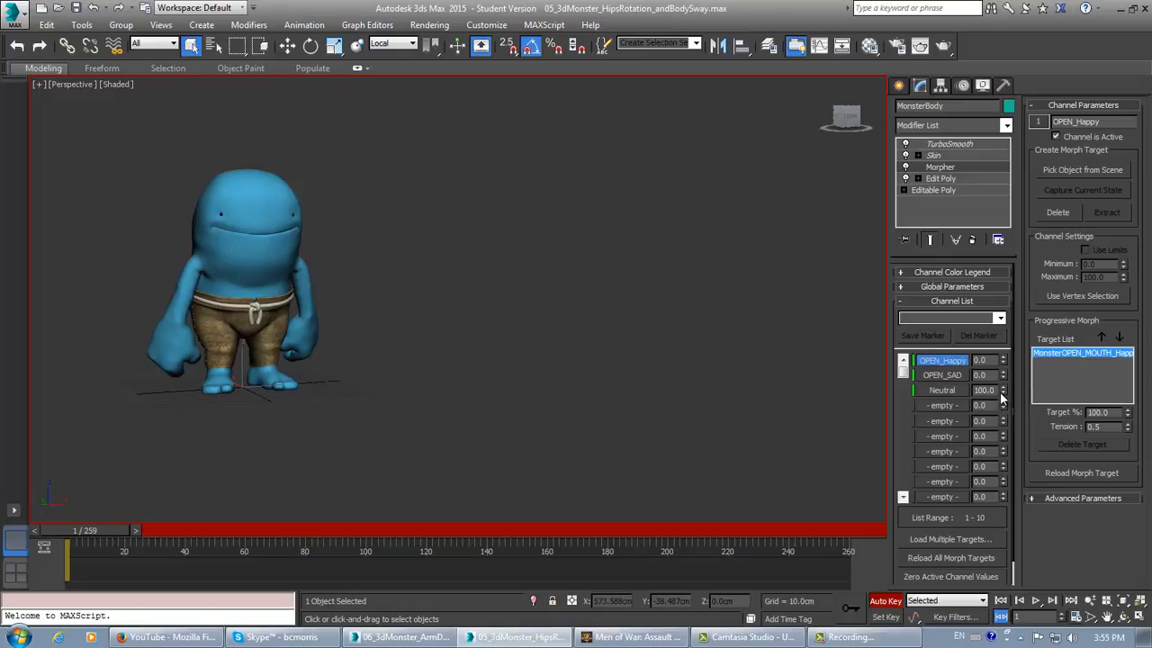
click(879, 605)
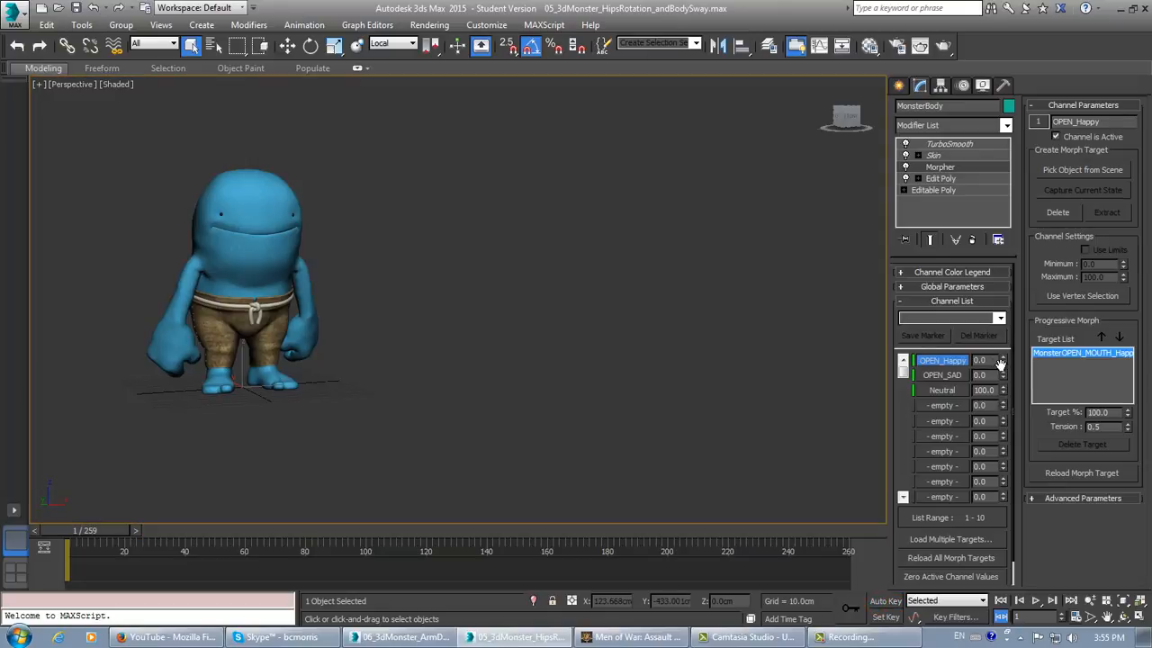
mouse_move(1004, 363)
mouse_down()
mouse_move(985, 275)
mouse_move(1001, 365)
mouse_up()
drag(1005, 377, 986, 255)
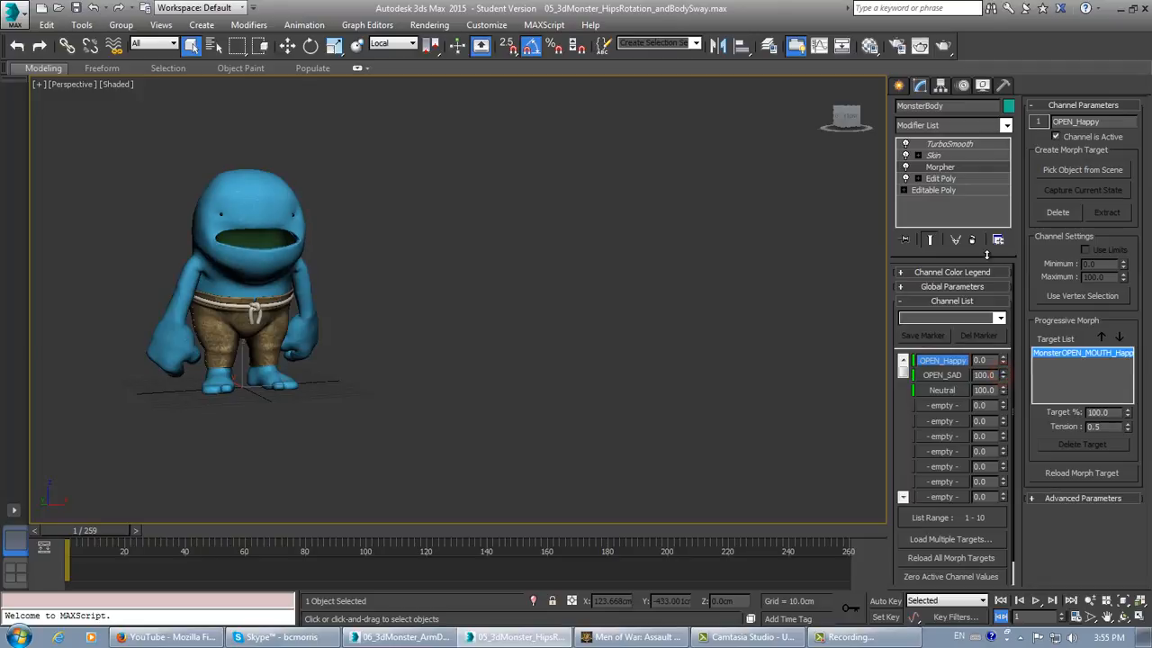
drag(995, 309, 1005, 414)
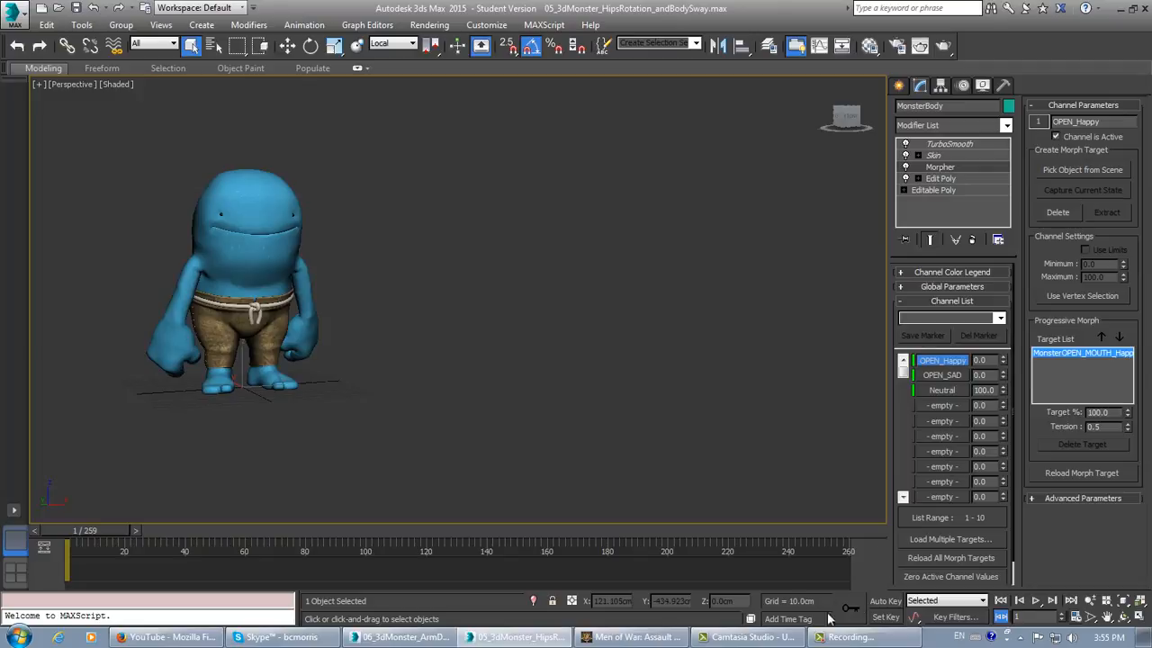
Step: Reset the Neutral morph channel to 0 and raise it back to 100, leaving Auto Key off
click(885, 600)
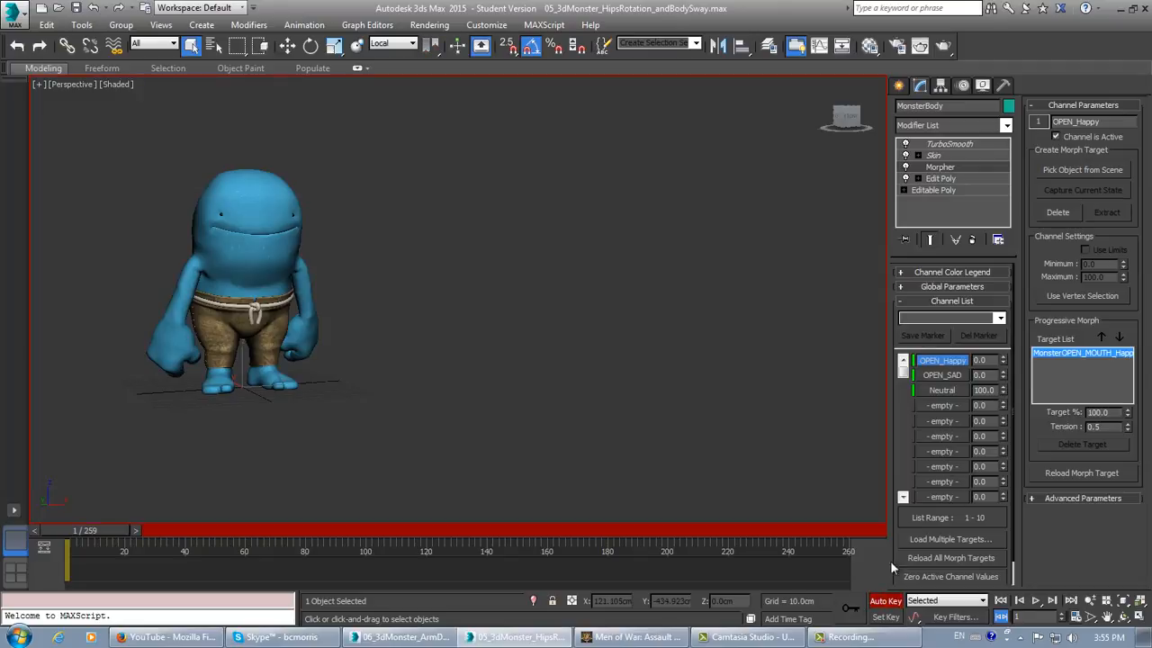
click(885, 600)
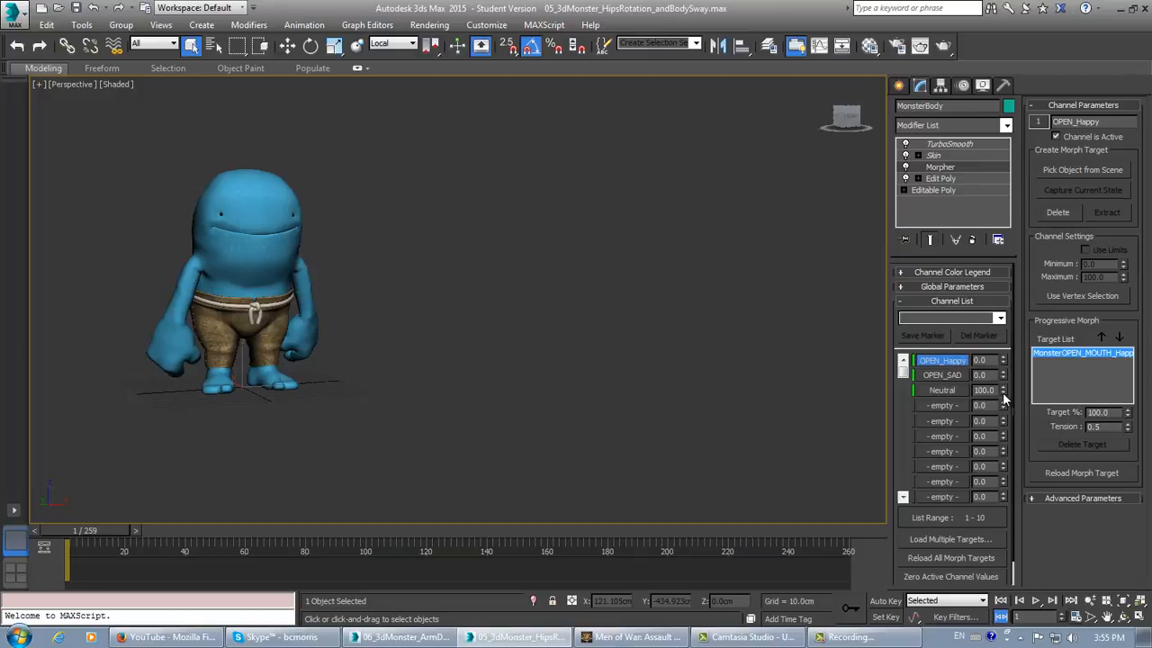
right_click(1004, 395)
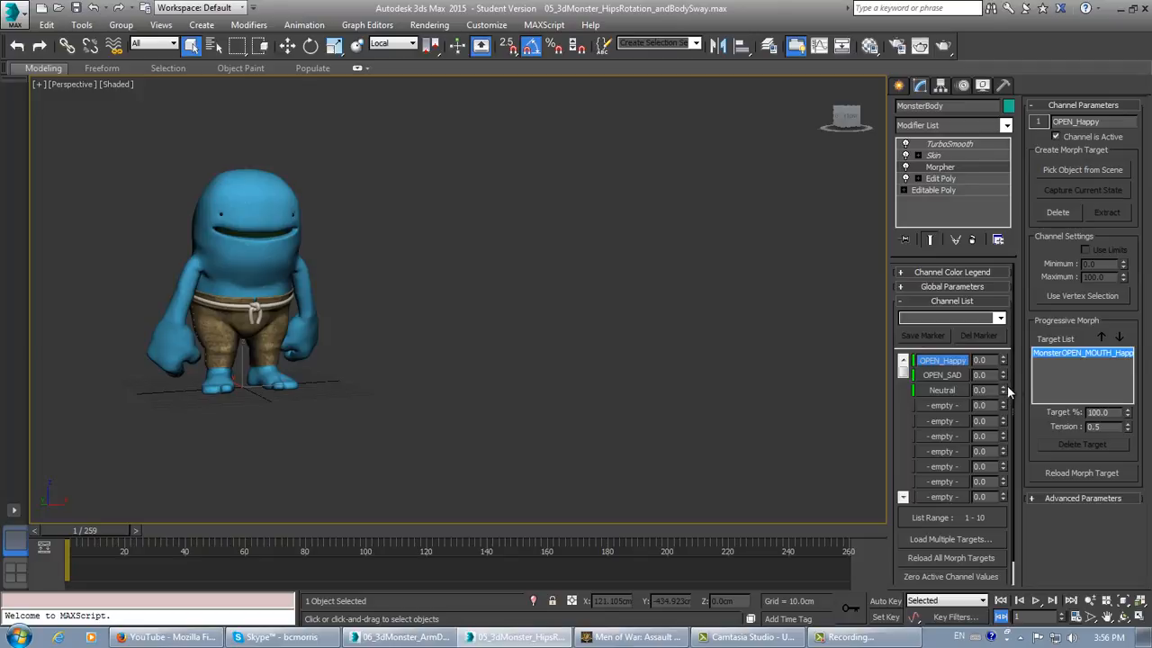
drag(1004, 393, 1002, 386)
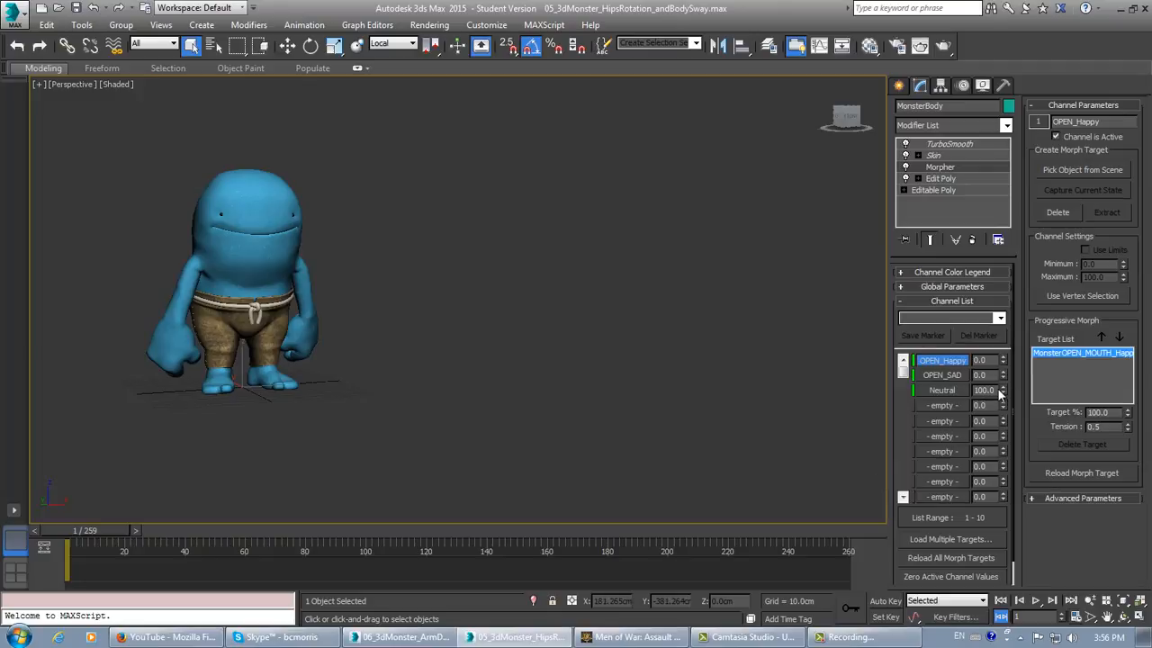
Step: With Auto Key on at frame 1, set the Neutral morph channel to 61 and turn Auto Key off
click(885, 600)
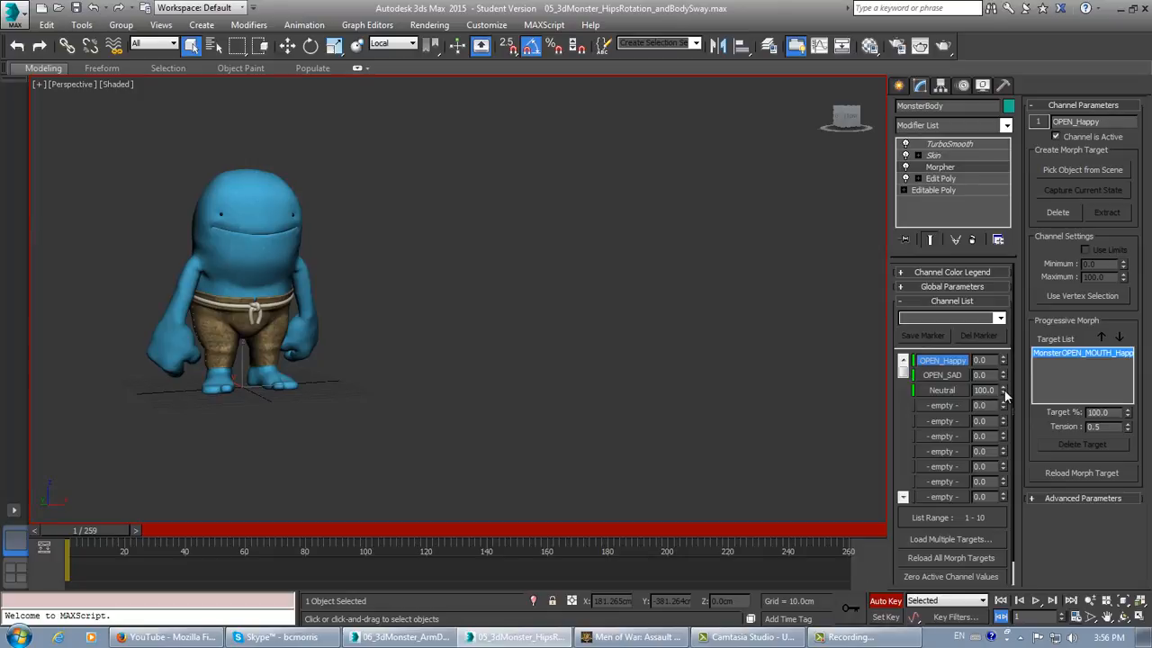
click(1004, 393)
drag(1007, 405, 1007, 419)
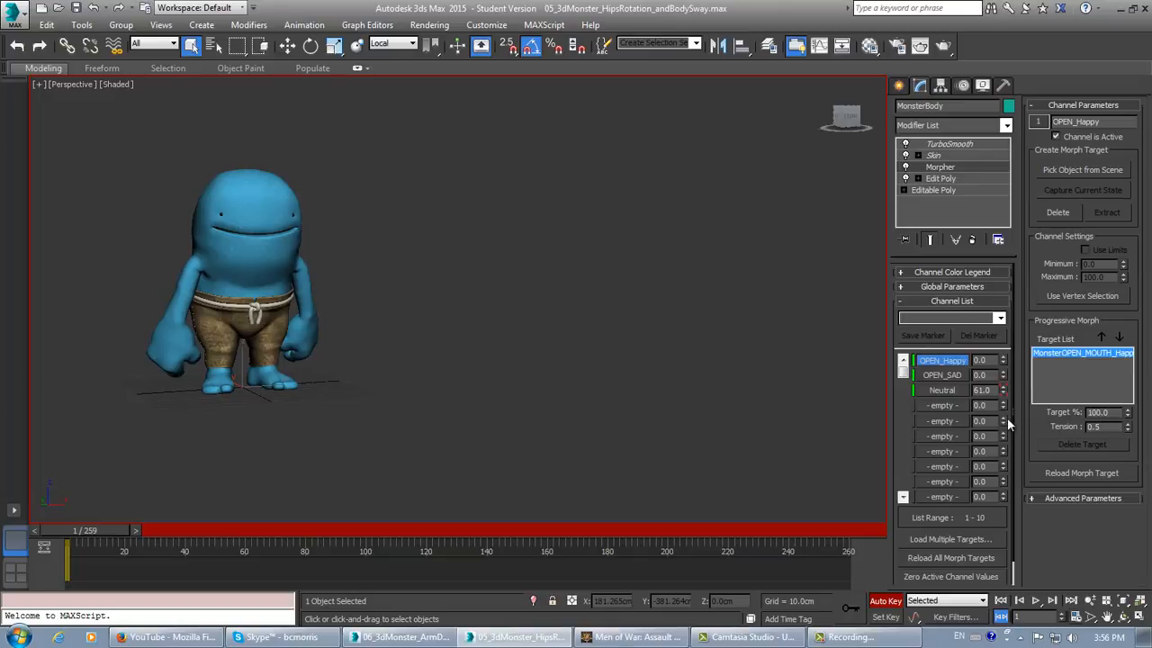
click(886, 601)
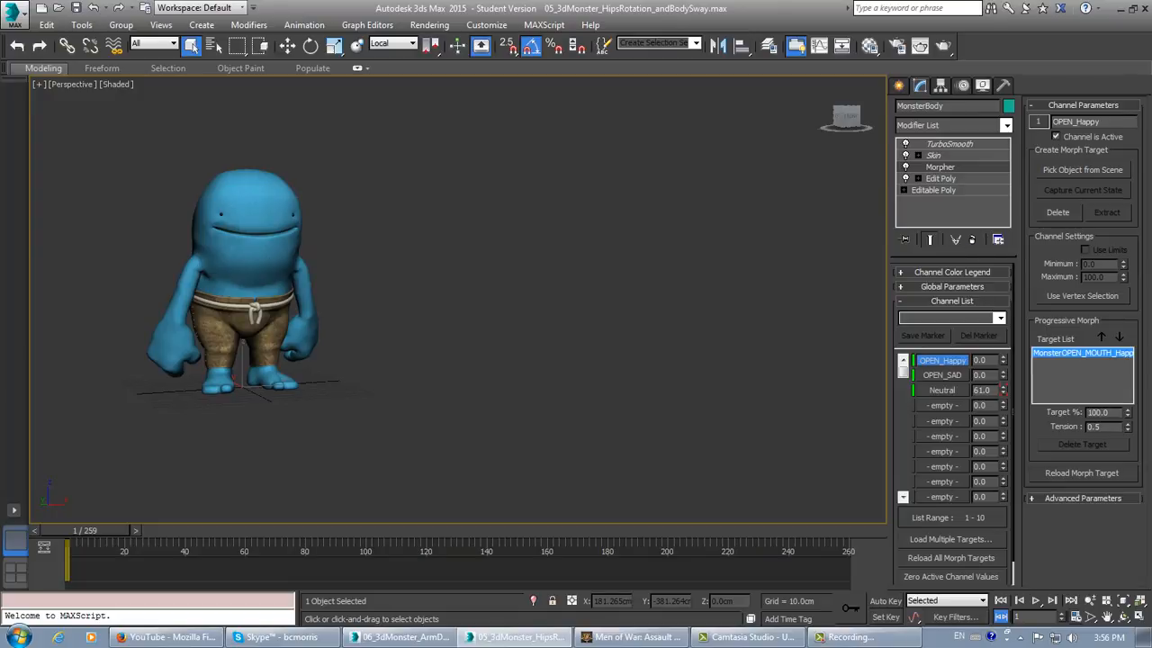
Step: Scrub the start of the timeline to check the mouth, and return to frame 1
drag(90, 533, 47, 560)
drag(126, 553, 54, 556)
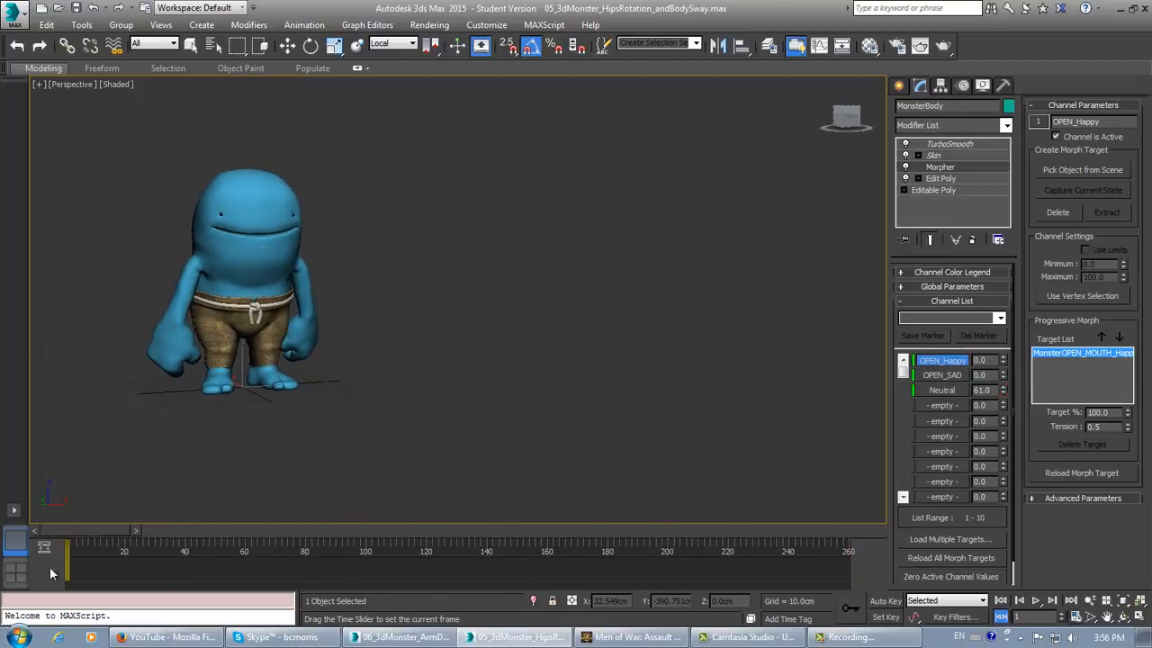
key(q)
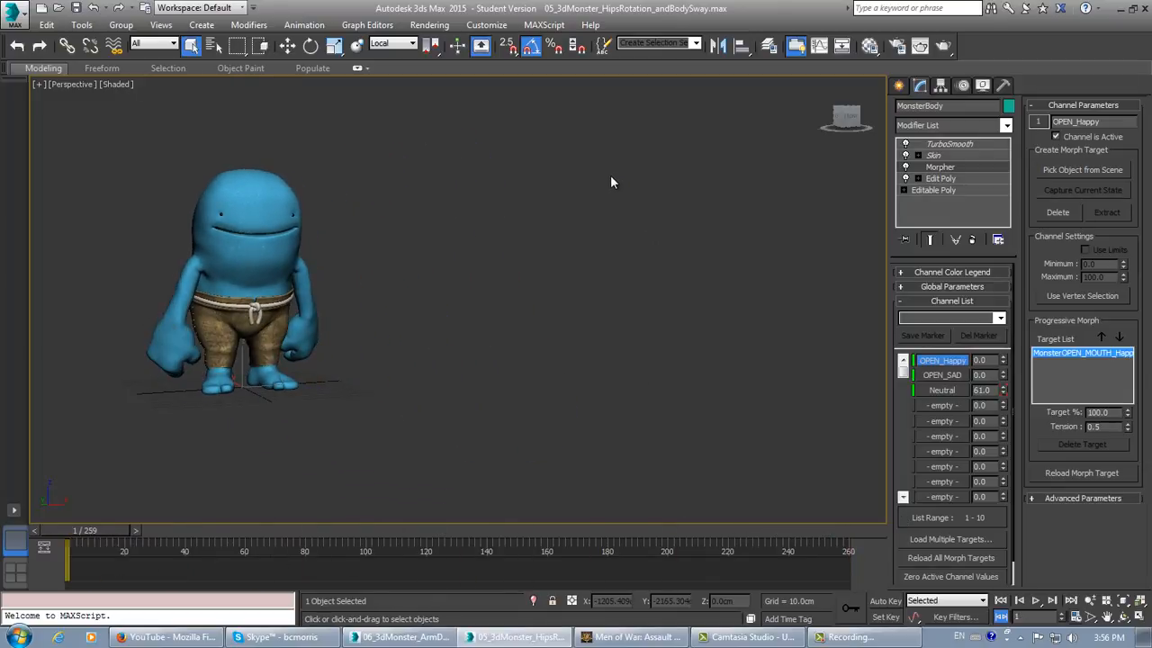
Step: Start saving the scene under a new name, using 06_3dMonster_ArmDrag_BendForward.max as the basis for the file name
click(13, 18)
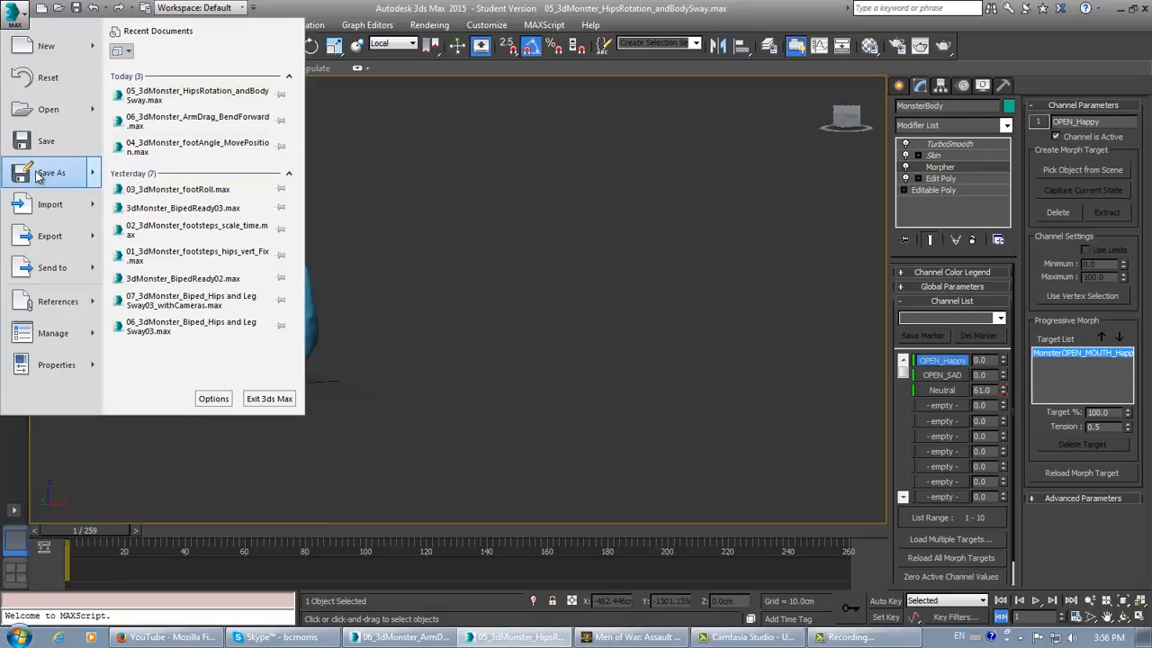
mouse_move(41, 176)
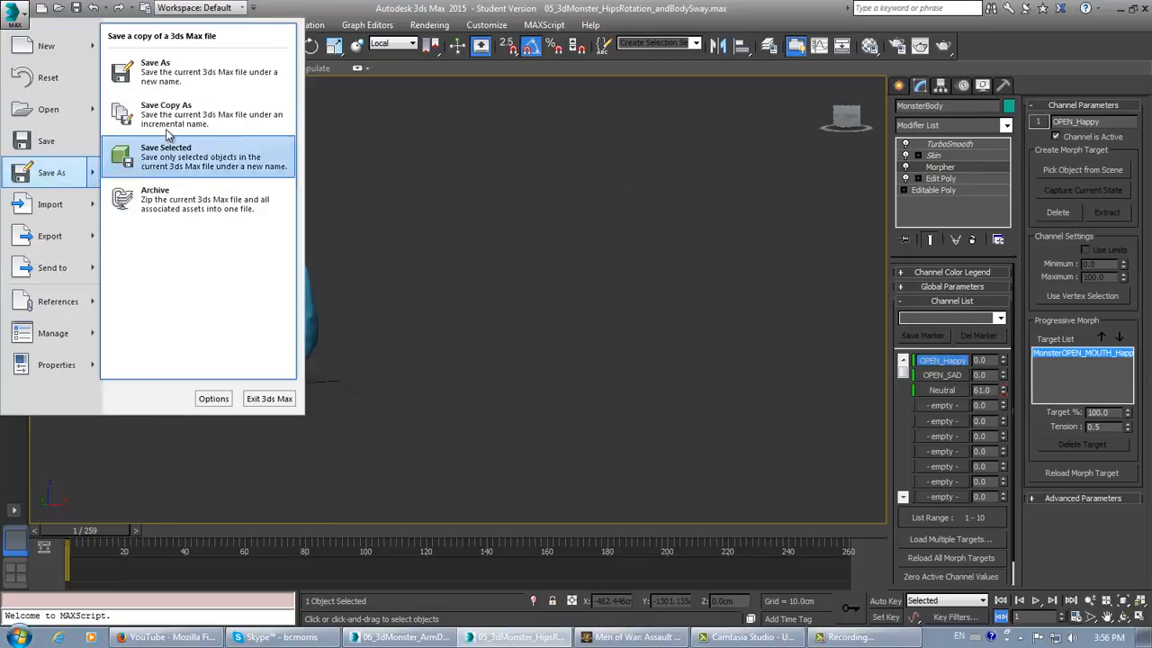
click(173, 83)
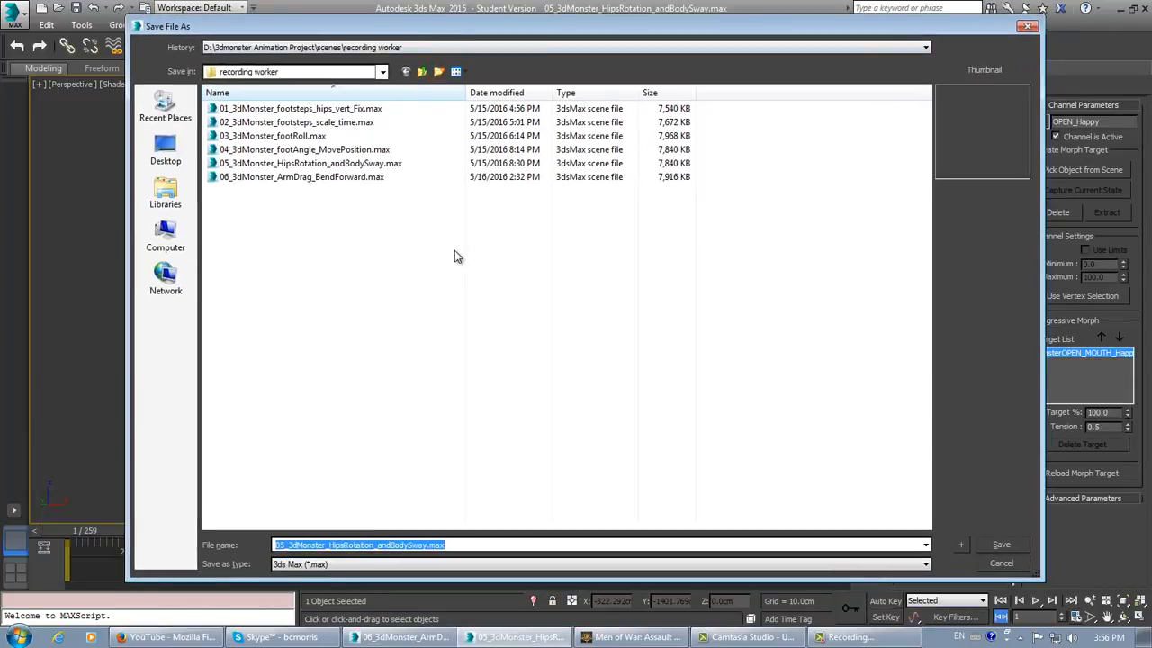
click(266, 180)
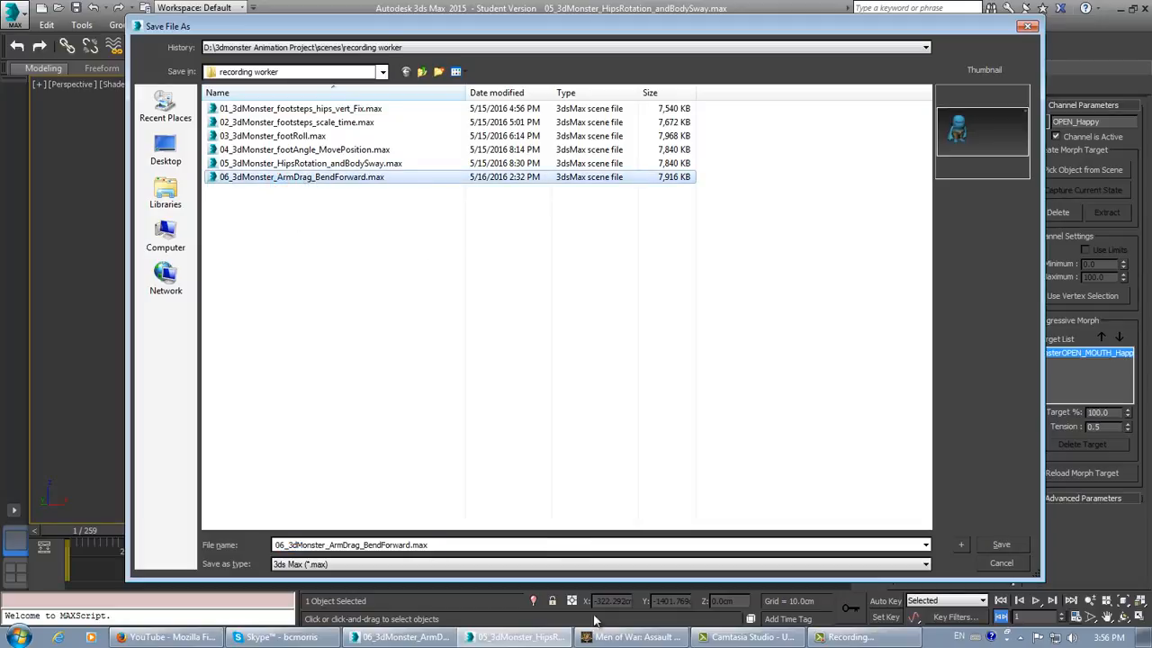
click(367, 180)
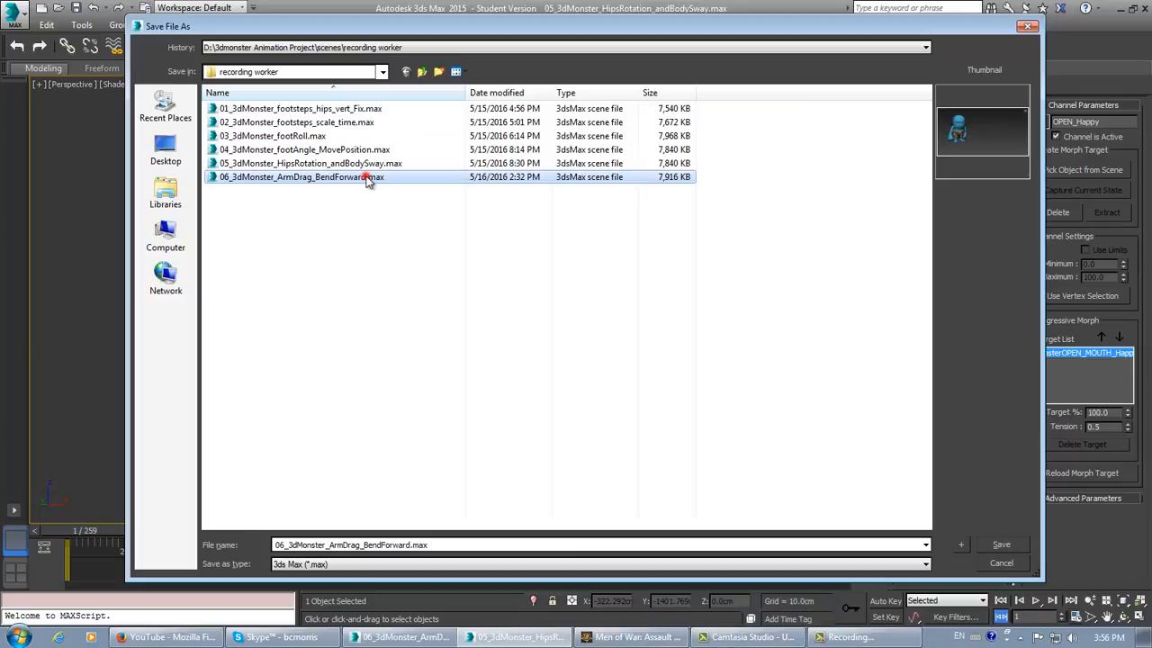
click(364, 182)
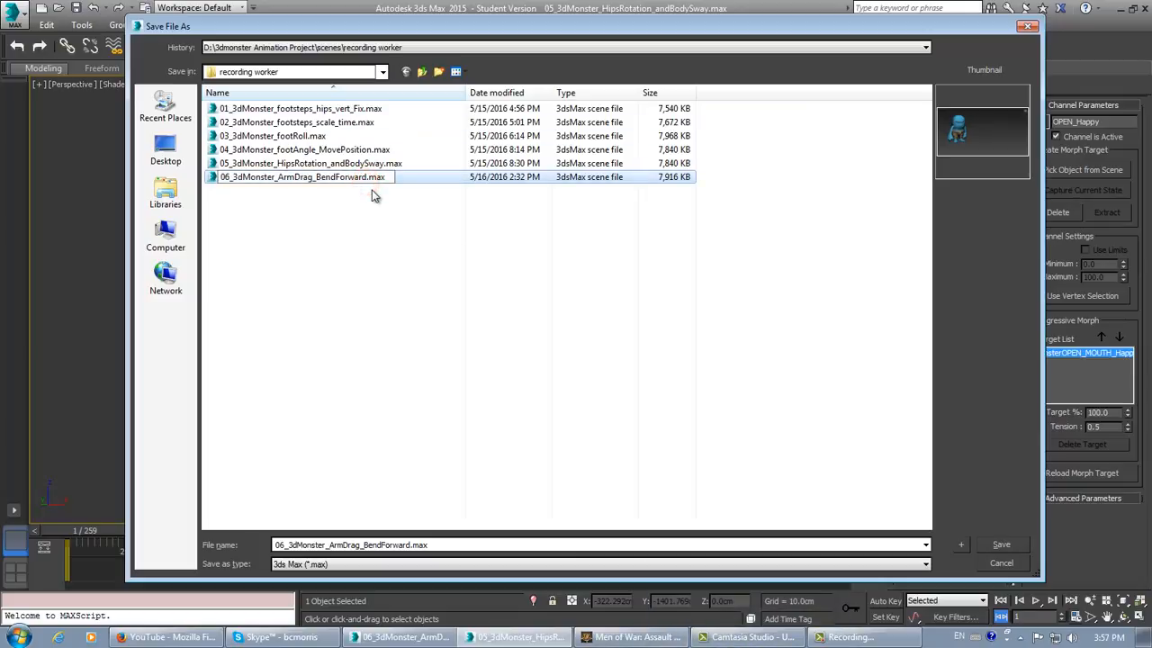
text(-02)
key(BackSpace)
click(394, 247)
click(372, 180)
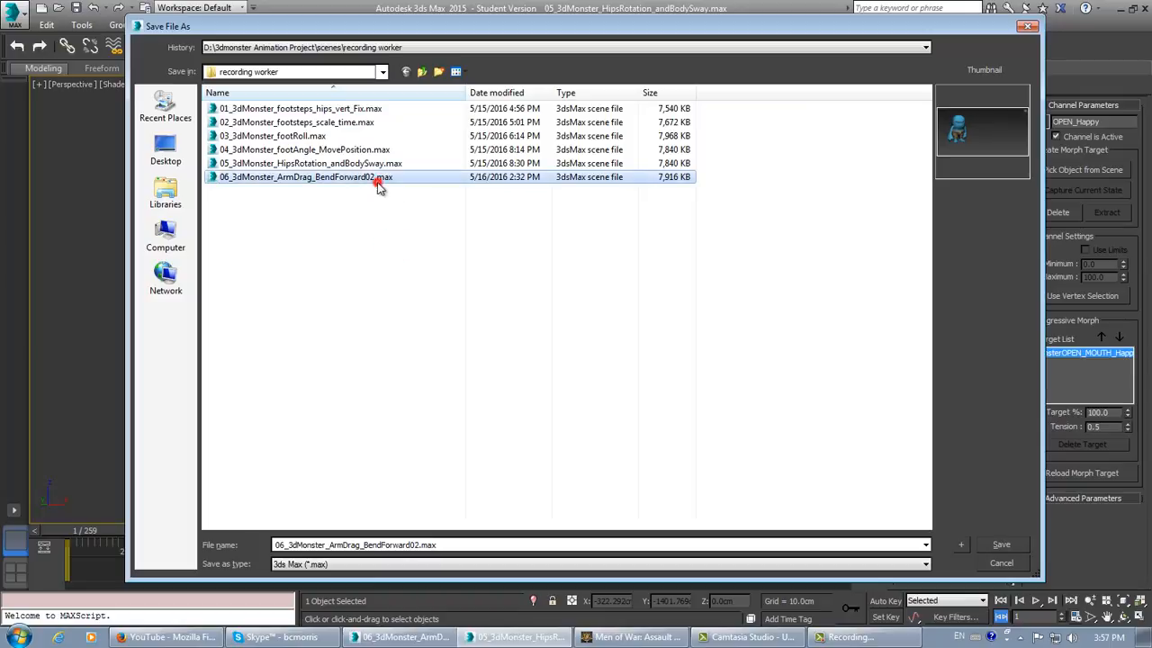
click(373, 175)
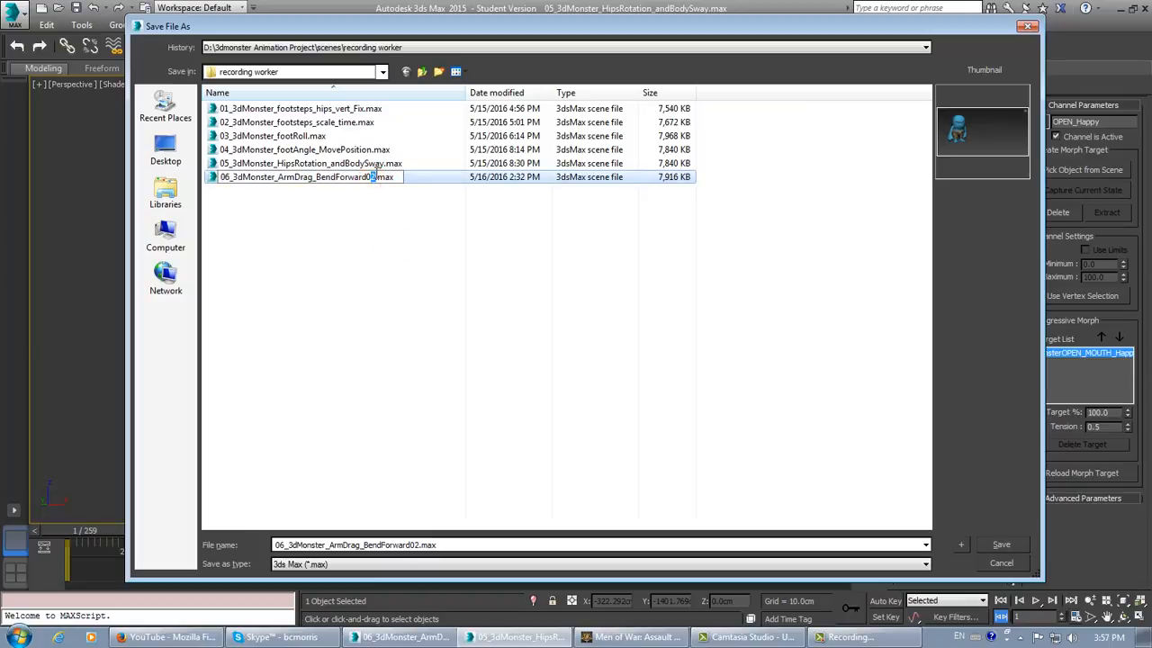
key(BackSpace)
key(BackSpace)
click(419, 270)
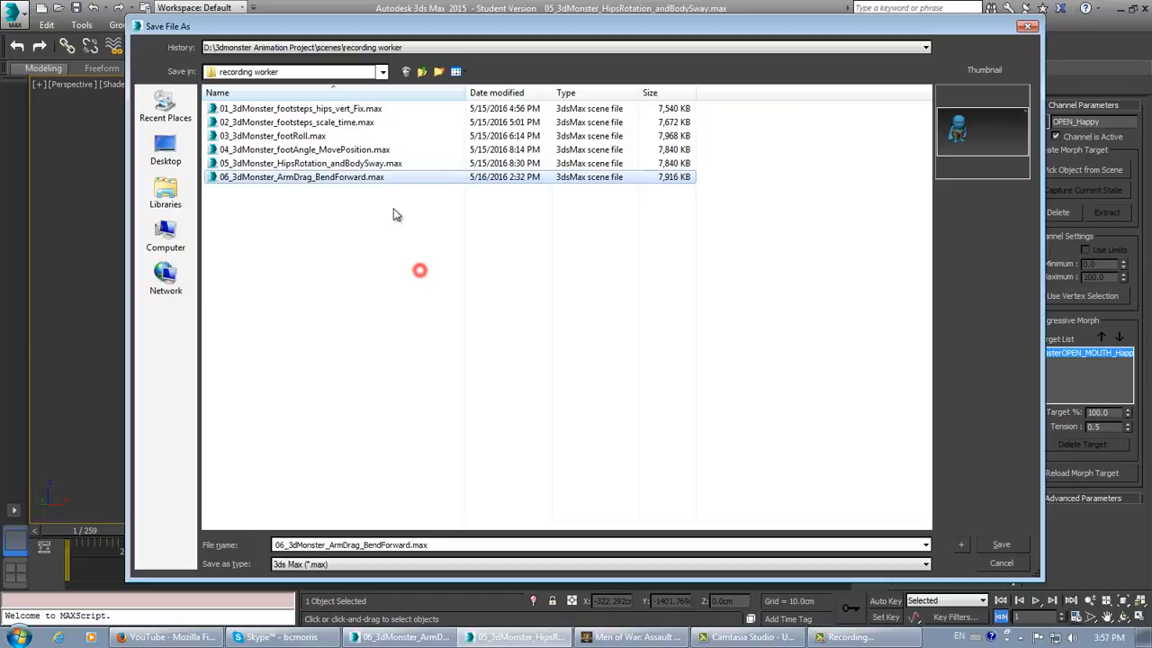
Step: Change the file name to 06_3dMonster_ArmDrag_BendForward_02.max and save the scene
click(370, 544)
click(411, 544)
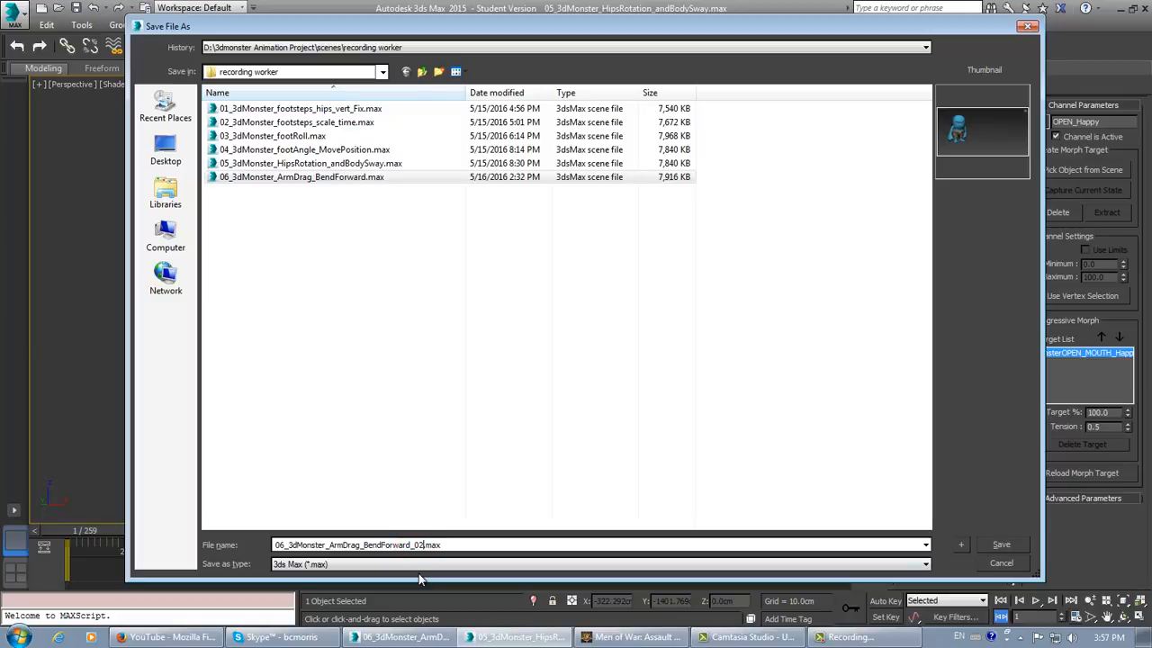
click(990, 544)
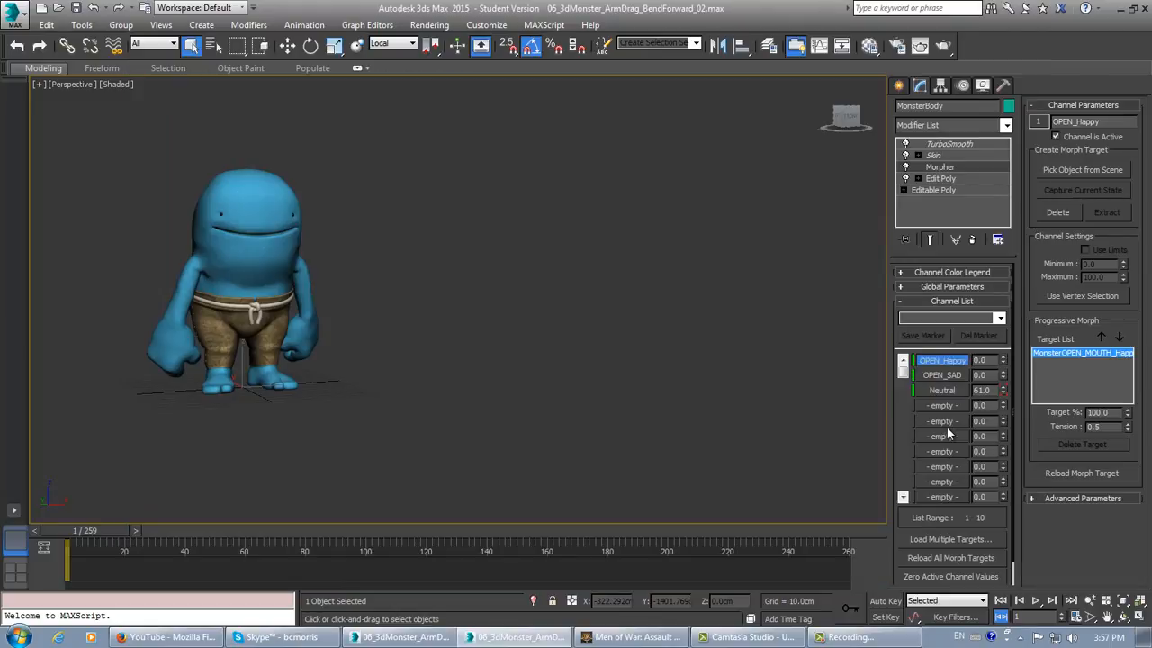
Step: Scrub the walk animation forward to frame 68 and return to the first frame
drag(116, 531, 287, 532)
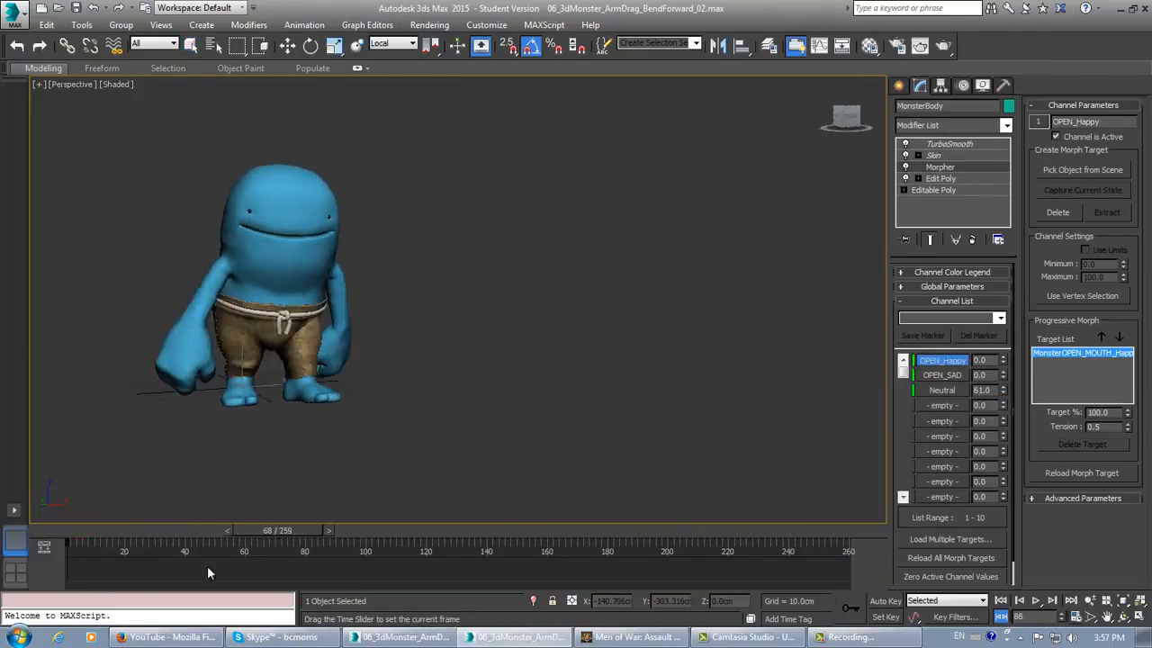
key(Home)
key(q)
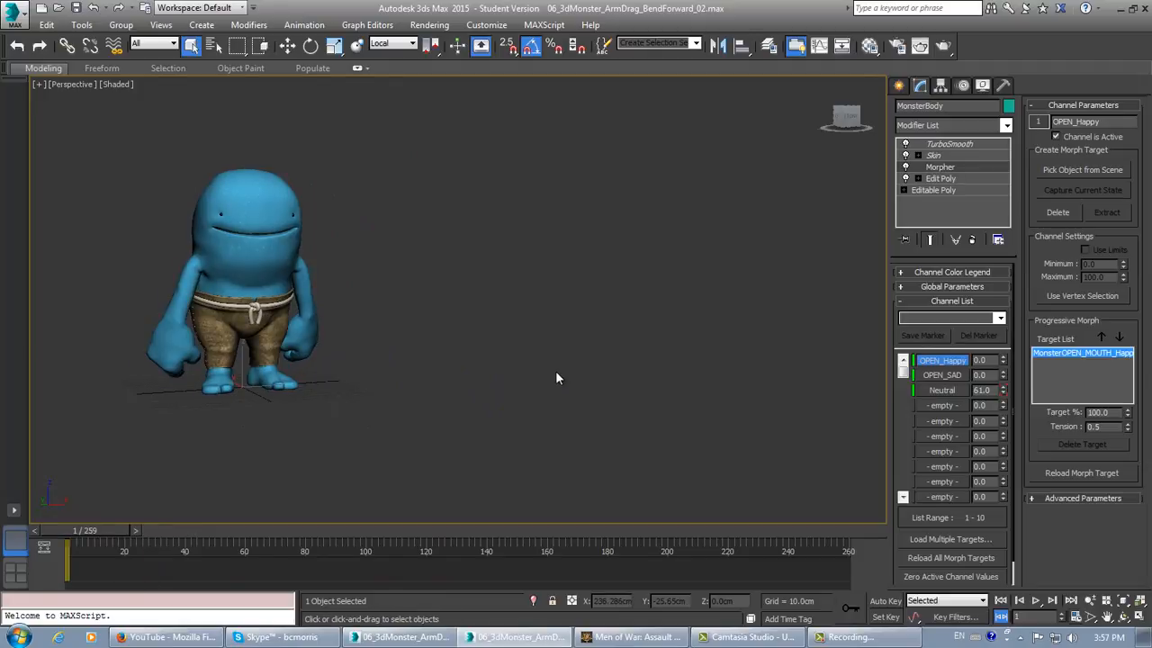